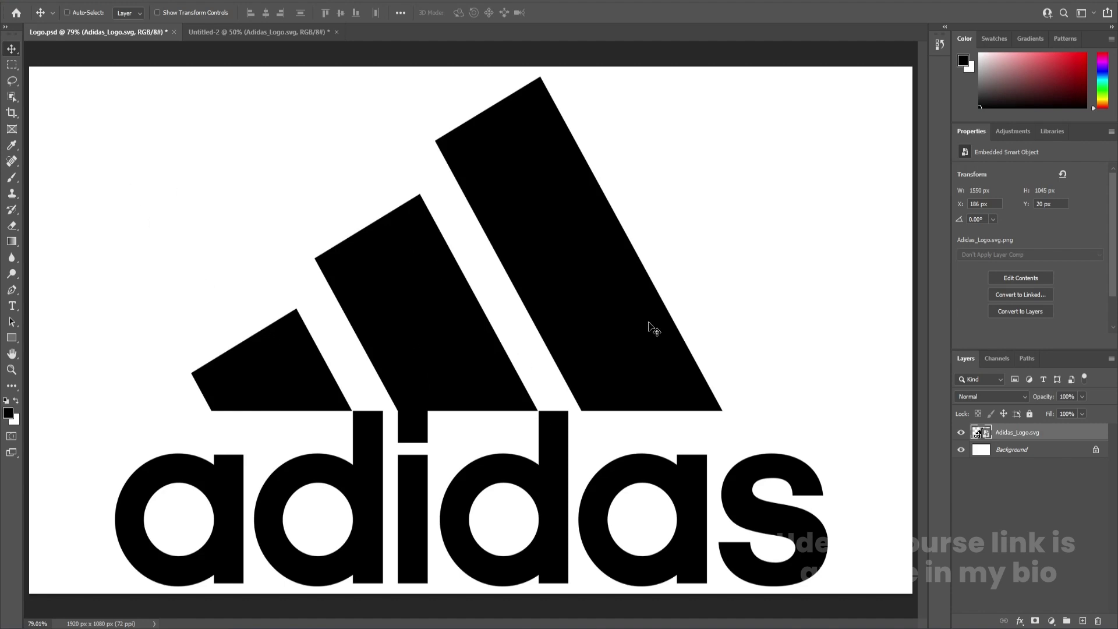
# Scale the Adidas logo down to about 18%, centre it on the canvas at 960, 540 px, and save the document.
pyautogui.hotkey('ctrl', 't')
pyautogui.moveTo(831, 67); pyautogui.dragTo(319, 428)
pyautogui.moveTo(262, 507); pyautogui.dragTo(512, 330)
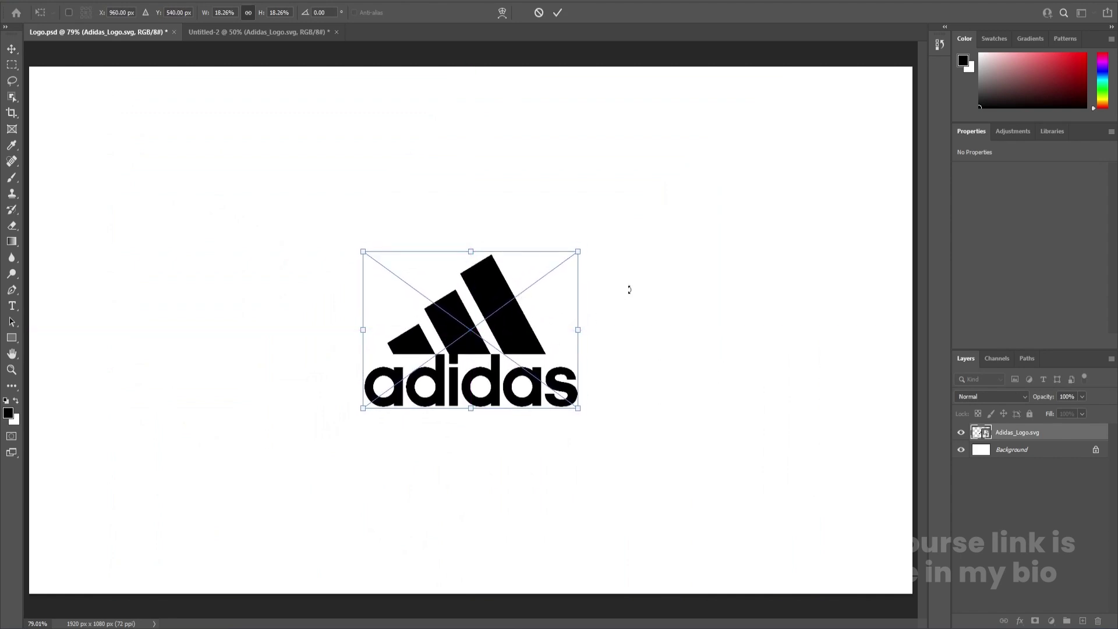
pyautogui.press('Return')
pyautogui.click(1046, 514)
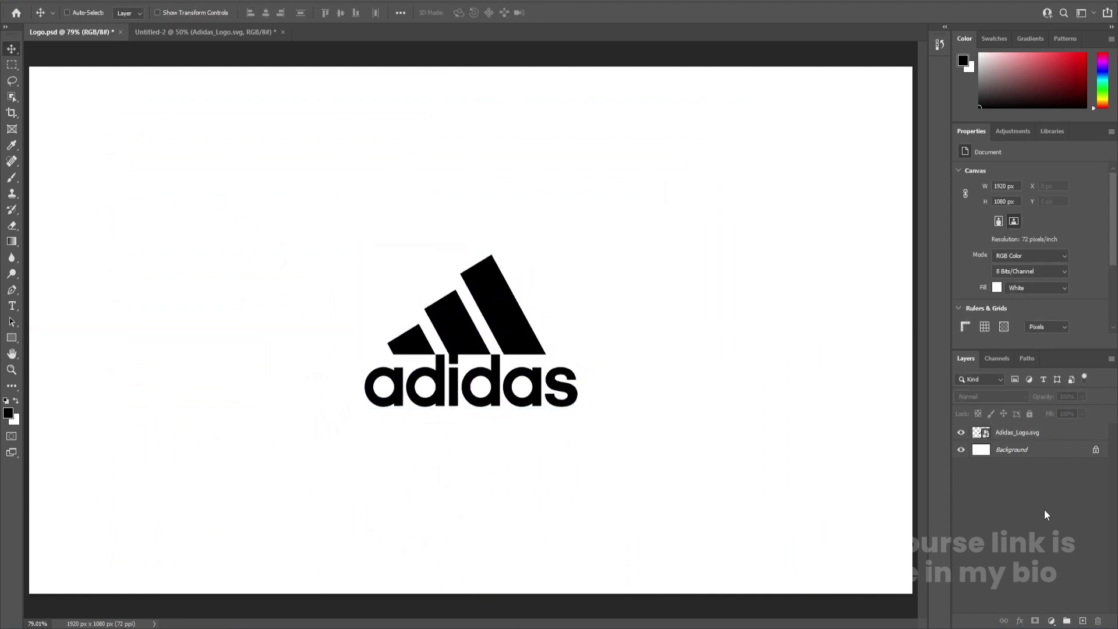
pyautogui.hotkey('ctrl', 's')
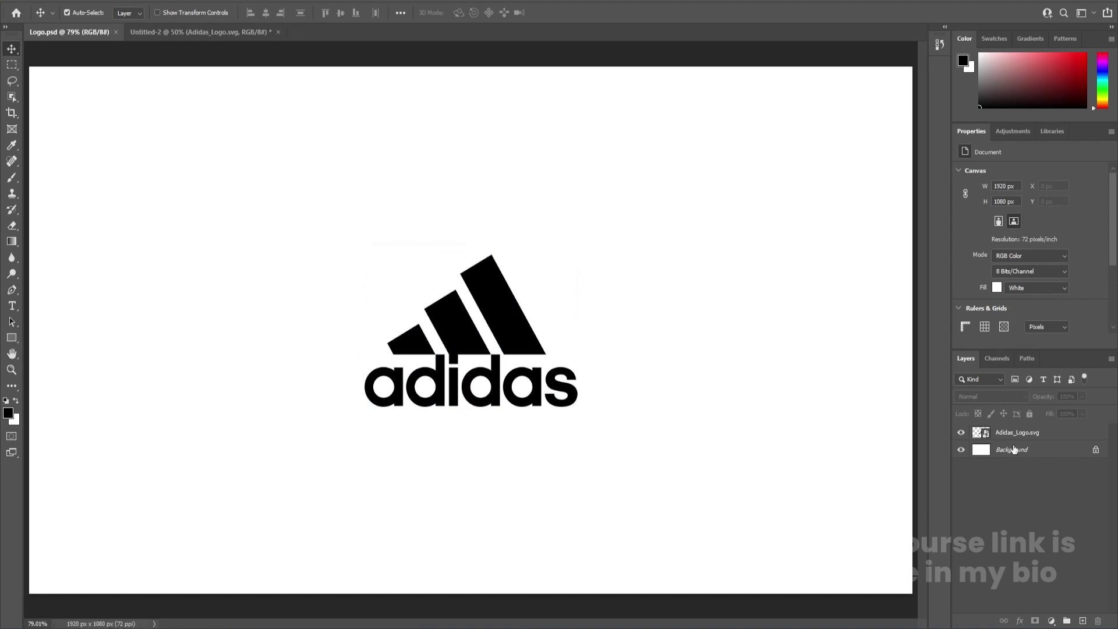
# Rasterize the Adidas_Logo.svg smart object layer.
pyautogui.click(1014, 441)
pyautogui.rightClick(1013, 439)
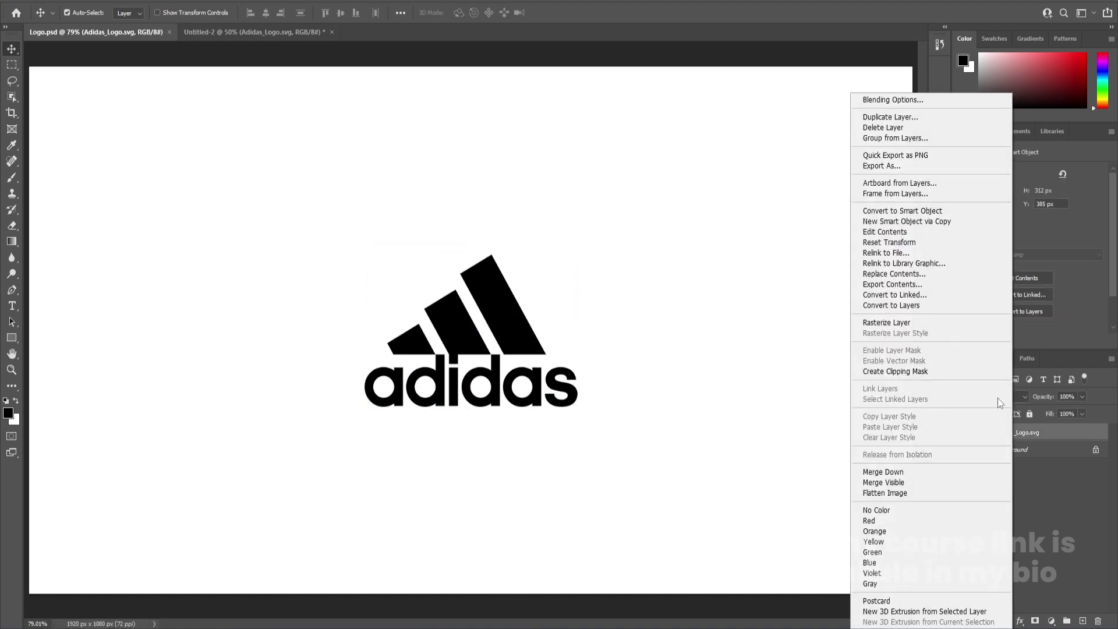
pyautogui.click(924, 324)
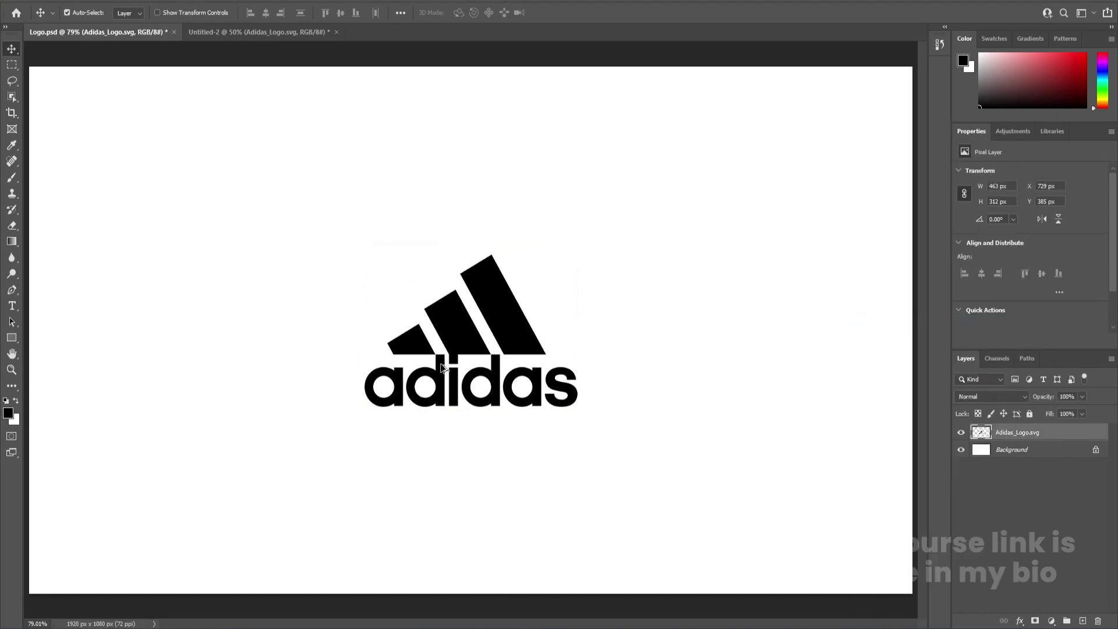
pyautogui.scroll(4, 442, 365)
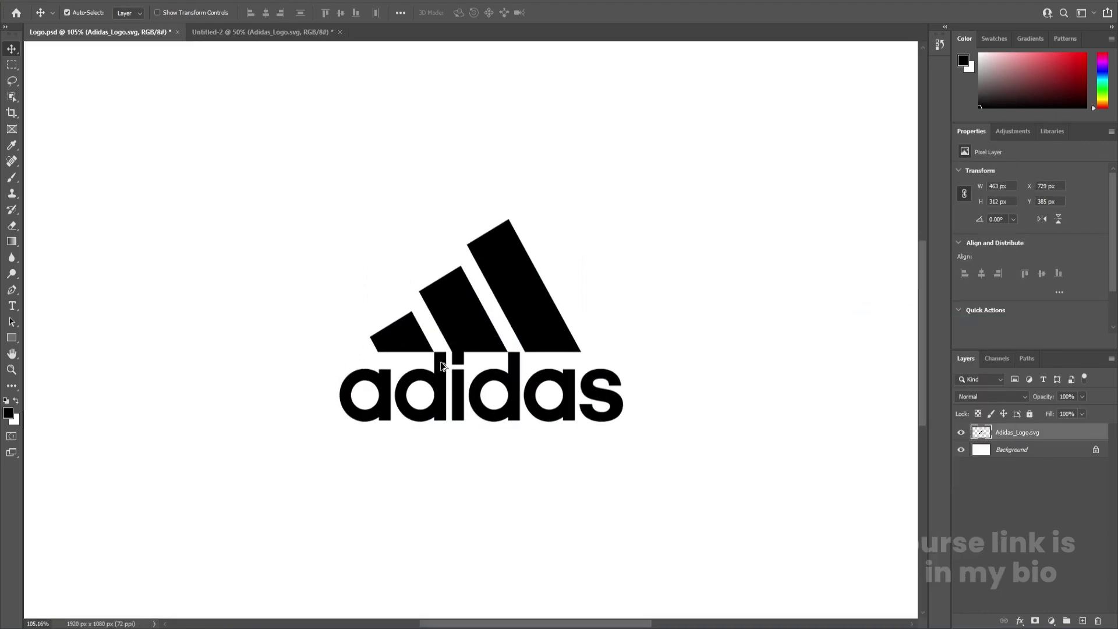
pyautogui.click(12, 64)
pyautogui.moveTo(266, 88); pyautogui.dragTo(749, 345)
pyautogui.press('Delete')
pyautogui.hotkey('ctrl', 'd')
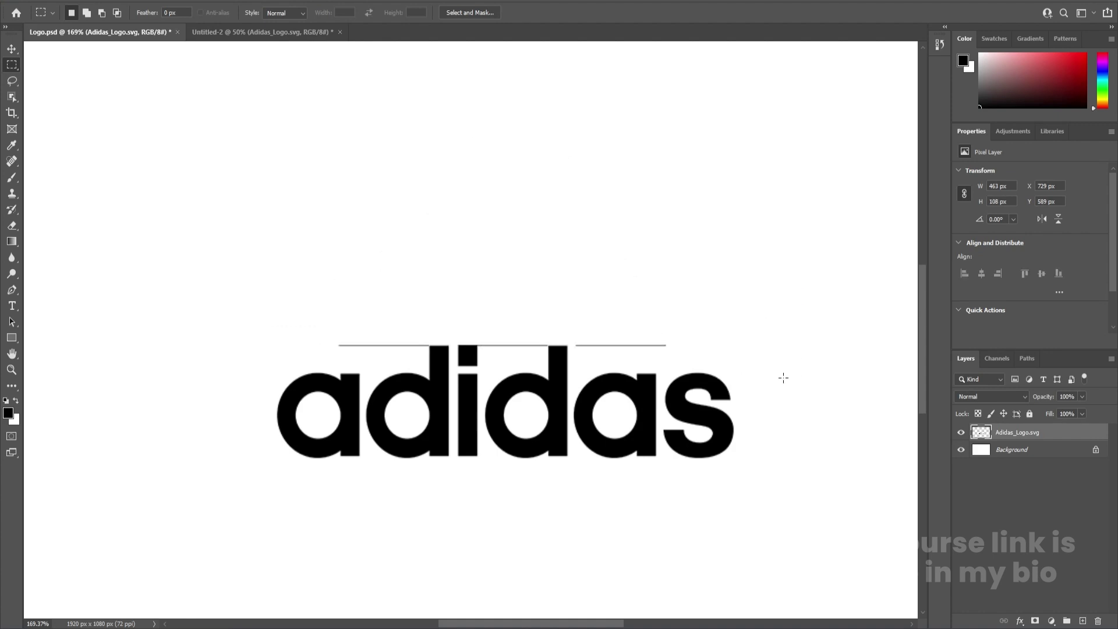
pyautogui.scroll(2, 595, 355)
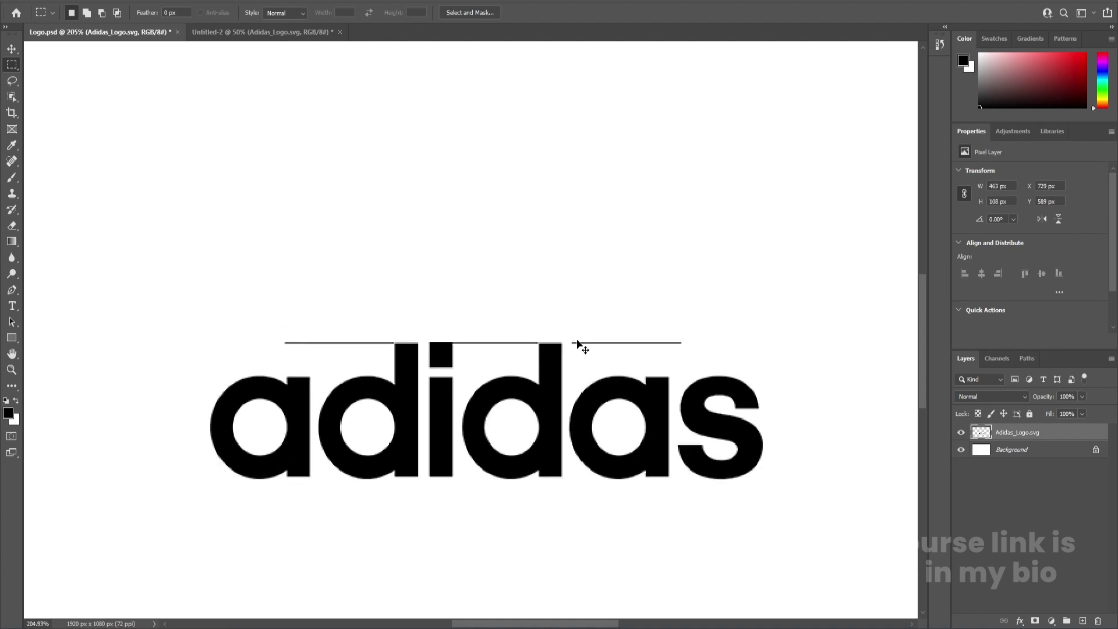
pyautogui.hotkey('ctrl', 'z')
pyautogui.hotkey('ctrl', 'z')
pyautogui.hotkey('ctrl', 'd')
# Cut the three stripes above the wordmark onto a new layer in the same position and hide the Adidas_Logo.svg layer.
pyautogui.moveTo(197, 62); pyautogui.dragTo(754, 344)
pyautogui.hotkey('ctrl', 'x')
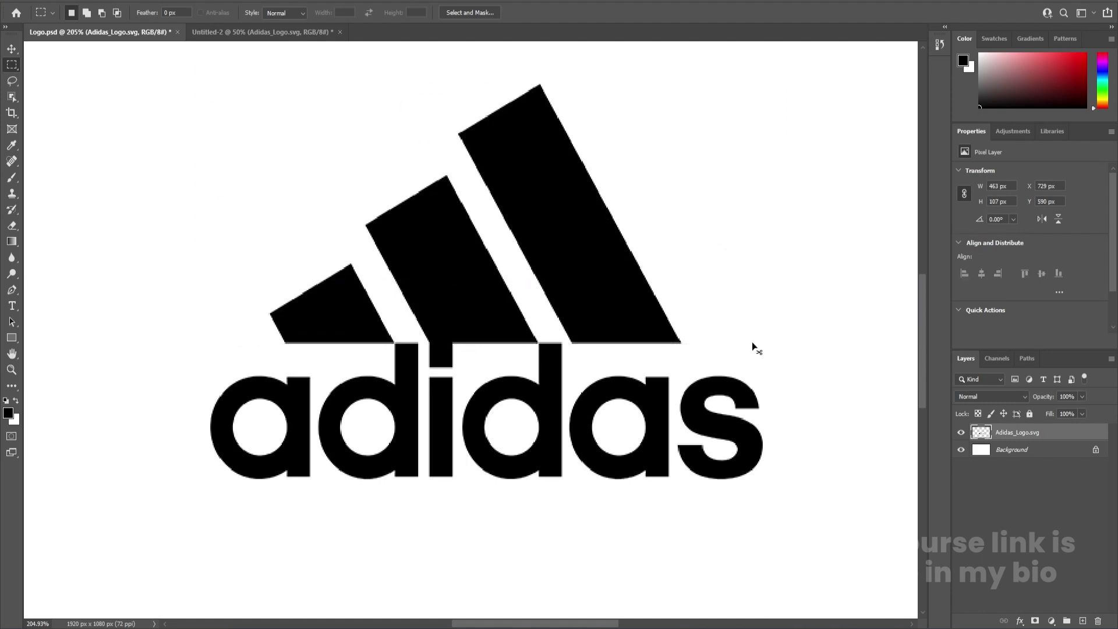
pyautogui.hotkey('ctrl', 'shift', 'v')
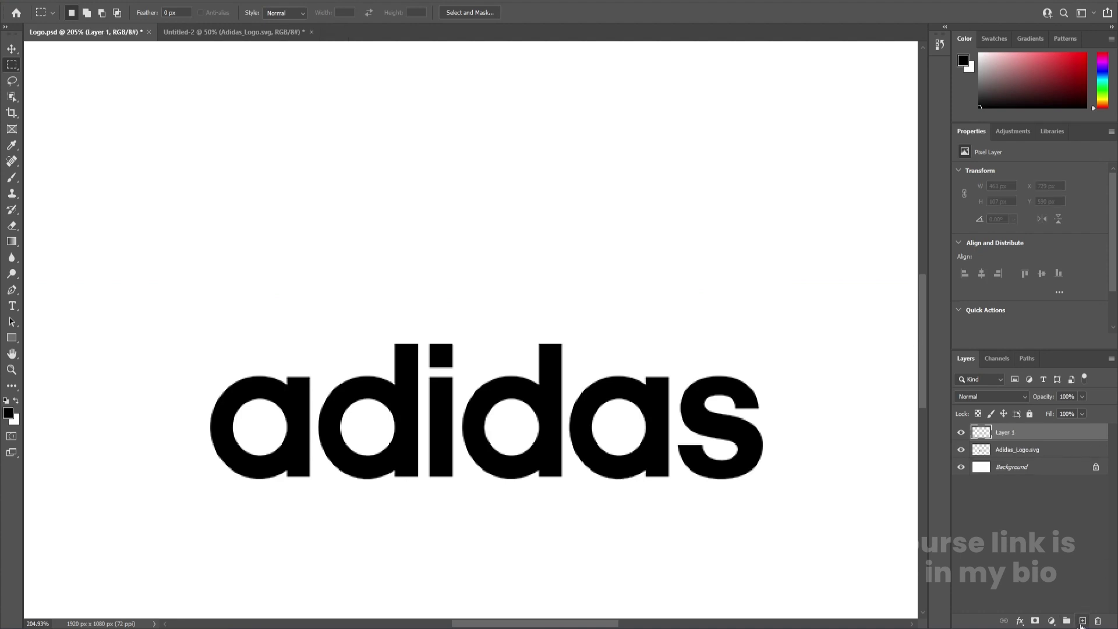
pyautogui.click(961, 450)
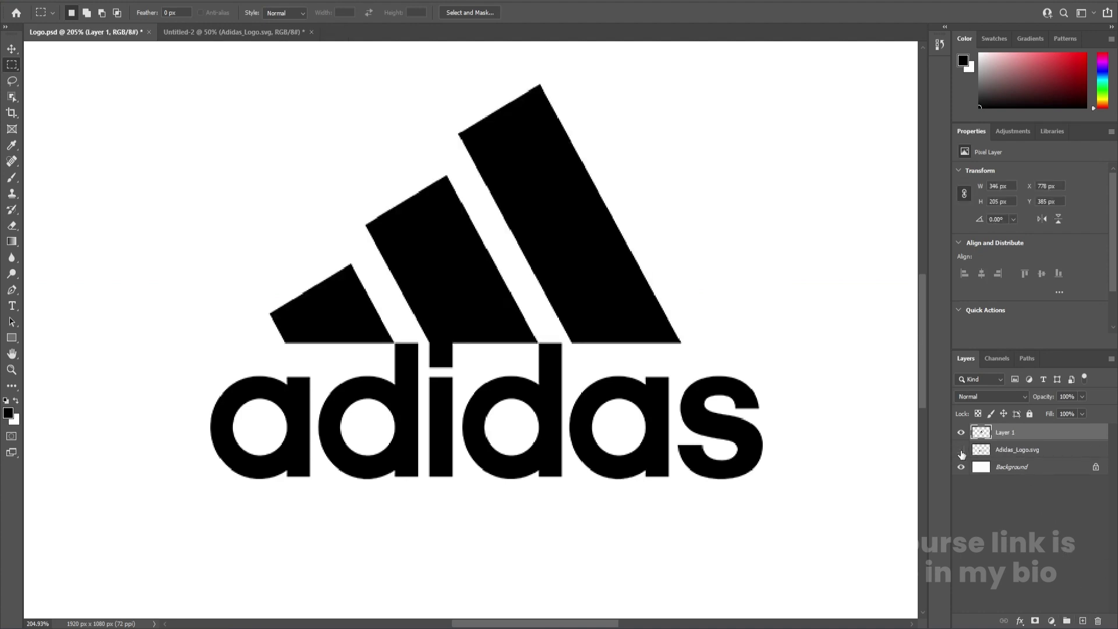
# Delete the thin leftover letter edges in the two gaps between the stripes along their baseline.
pyautogui.scroll(5, 423, 368)
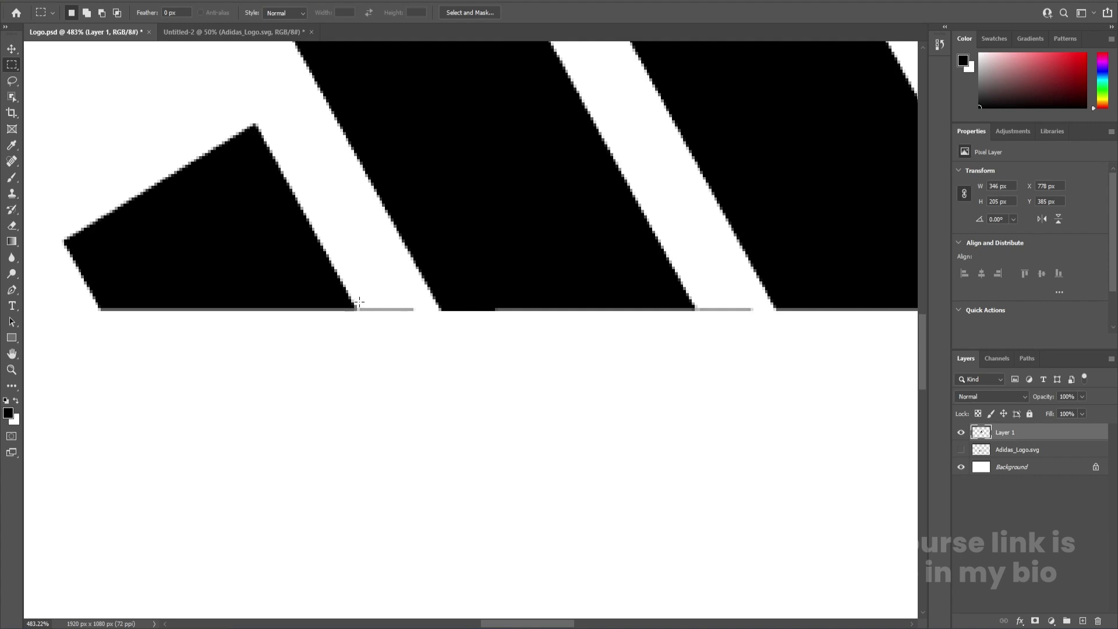
pyautogui.moveTo(358, 301); pyautogui.dragTo(419, 330)
pyautogui.click(702, 313)
pyautogui.moveTo(693, 296); pyautogui.dragTo(759, 321)
pyautogui.press('Delete')
pyautogui.click(709, 358)
pyautogui.scroll(-6, 649, 379)
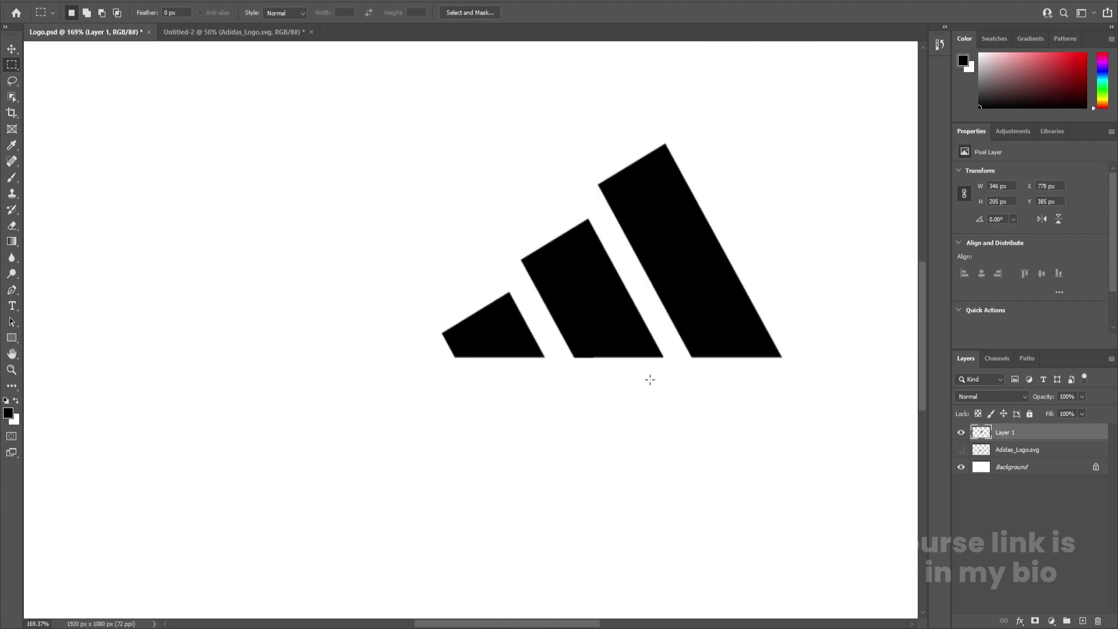
pyautogui.scroll(-2, 649, 379)
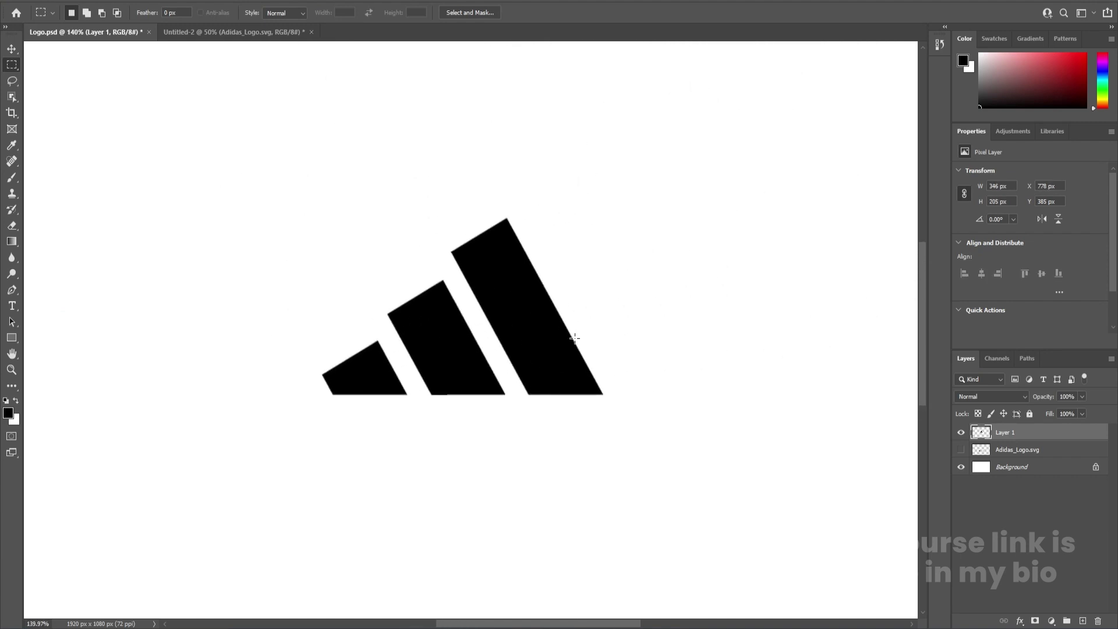
# Lasso the largest stripe, cut it onto its own layer in place, name that layer 1, and hide it.
pyautogui.press('l')
pyautogui.moveTo(431, 240)
pyautogui.mouseDown()
pyautogui.moveTo(533, 412)
pyautogui.moveTo(626, 417)
pyautogui.moveTo(636, 321)
pyautogui.moveTo(560, 190)
pyautogui.moveTo(482, 188)
pyautogui.moveTo(433, 229)
pyautogui.moveTo(436, 255)
pyautogui.mouseUp()
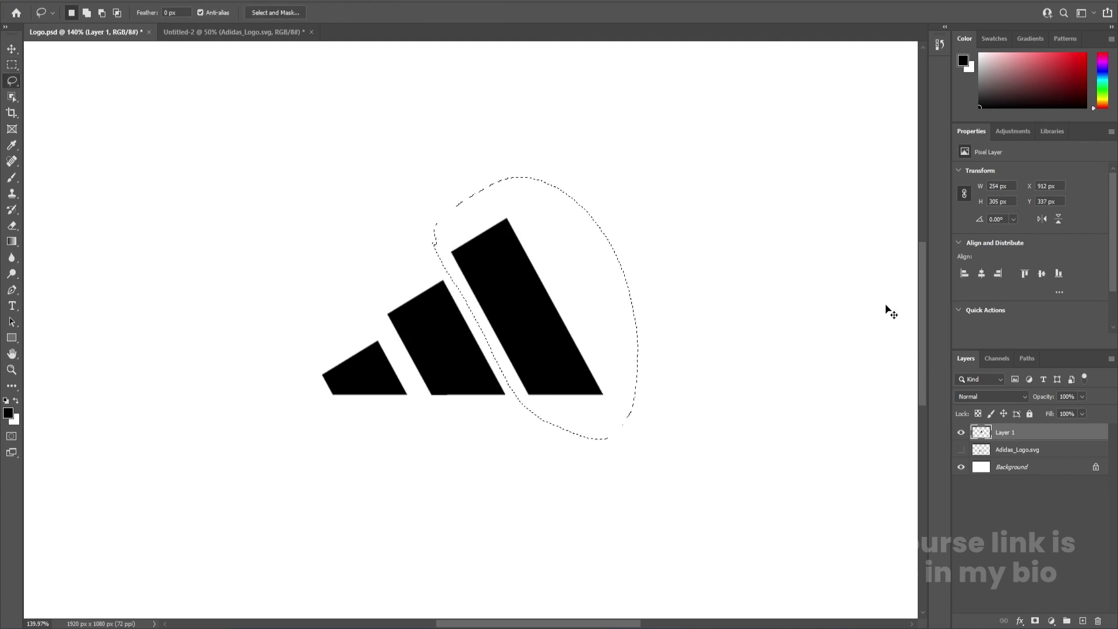
pyautogui.hotkey('ctrl', 'x')
pyautogui.hotkey('ctrl', 'shift', 'v')
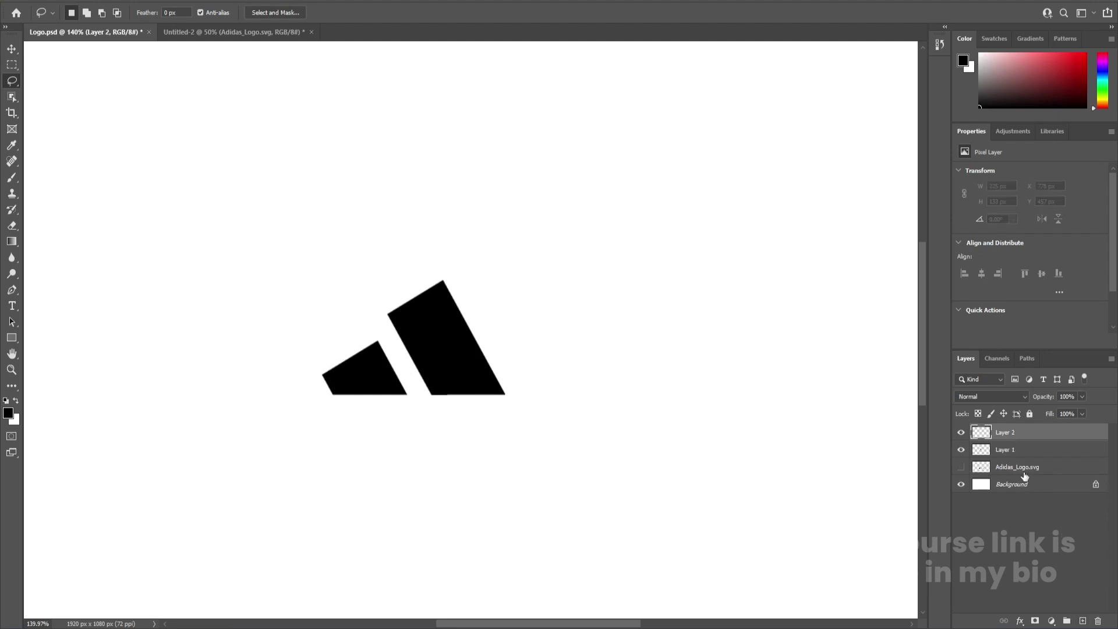
pyautogui.doubleClick(1004, 432)
pyautogui.write('1')
pyautogui.press('Return')
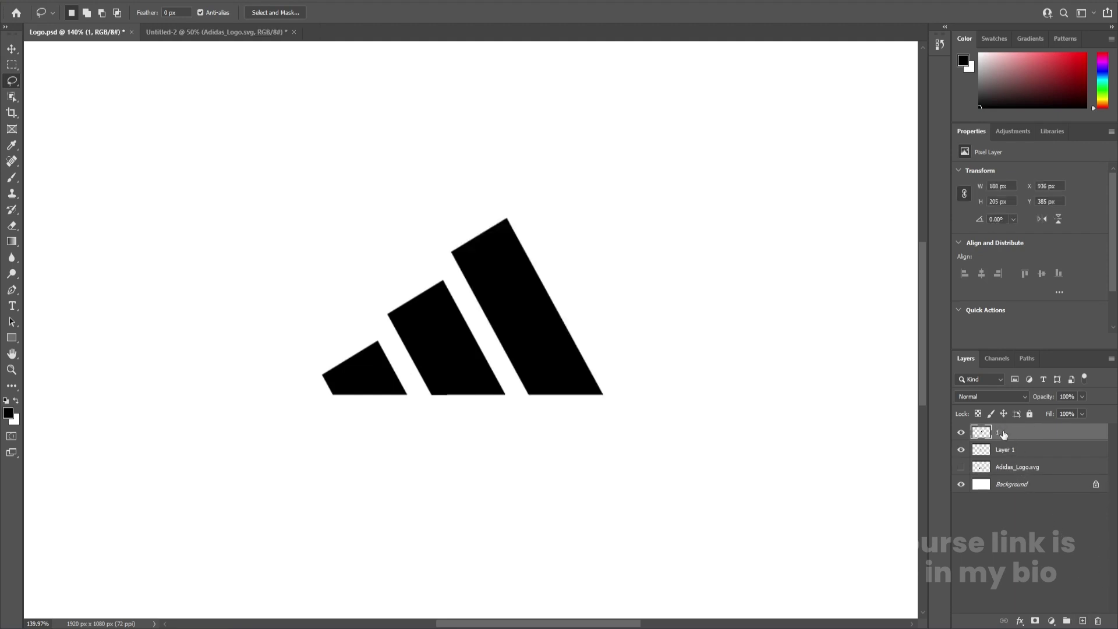
pyautogui.click(961, 432)
# Move the middle stripe from Layer 1 onto a new layer in place, name it 2, and hide it.
pyautogui.click(1004, 449)
pyautogui.moveTo(455, 262)
pyautogui.mouseDown()
pyautogui.moveTo(402, 277)
pyautogui.moveTo(379, 311)
pyautogui.moveTo(386, 348)
pyautogui.moveTo(428, 418)
pyautogui.moveTo(477, 438)
pyautogui.moveTo(533, 419)
pyautogui.moveTo(525, 319)
pyautogui.moveTo(454, 263)
pyautogui.mouseUp()
pyautogui.press('Delete')
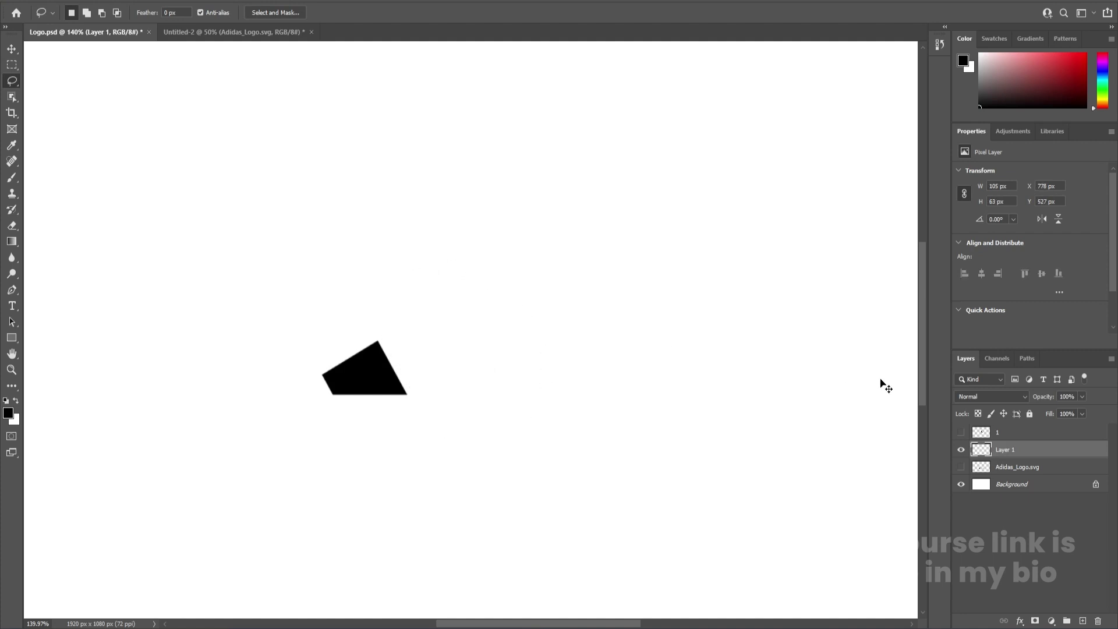
pyautogui.click(1082, 621)
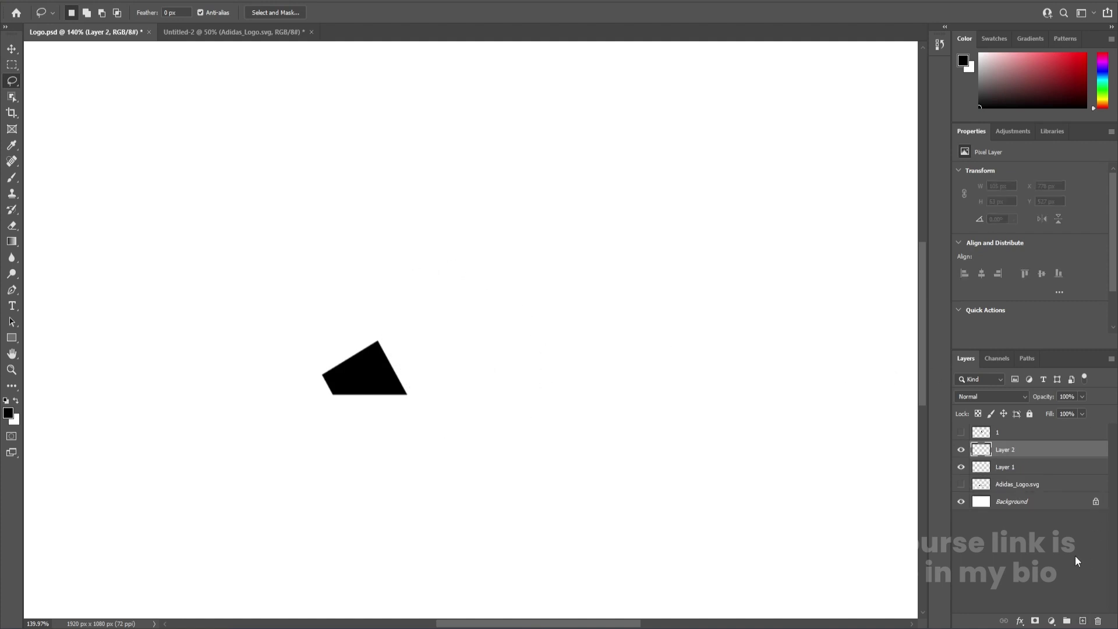
pyautogui.hotkey('alt', 'BackSpace')
pyautogui.doubleClick(1014, 454)
pyautogui.write('2')
pyautogui.press('Return')
pyautogui.click(961, 449)
# Rename the smallest stripe's layer to 3 and hide it.
pyautogui.doubleClick(1004, 466)
pyautogui.write('2')
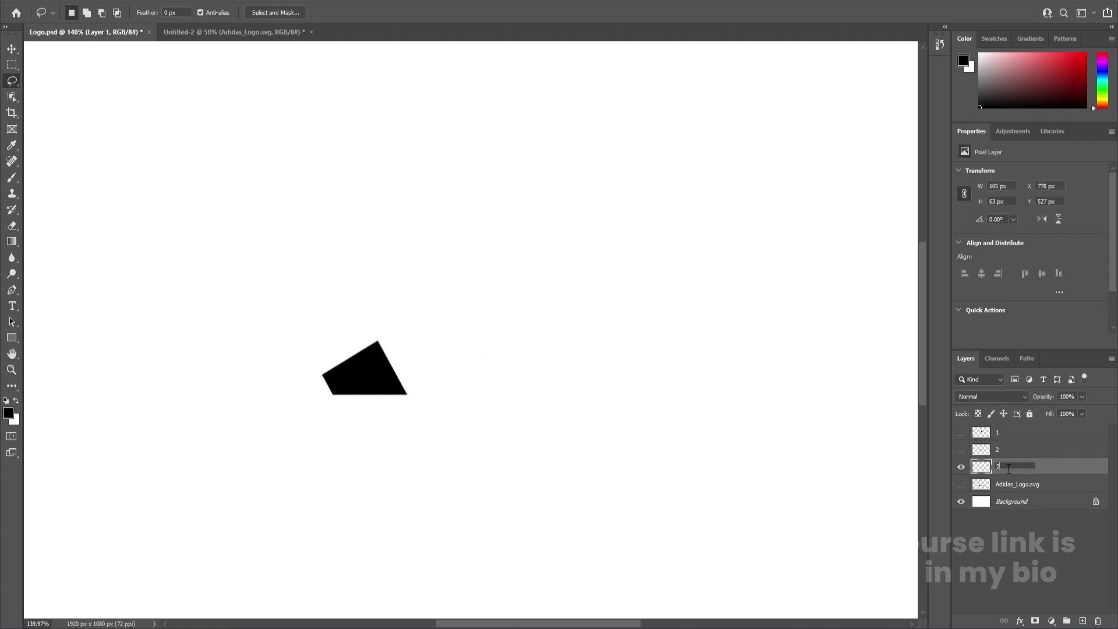
pyautogui.press('Return')
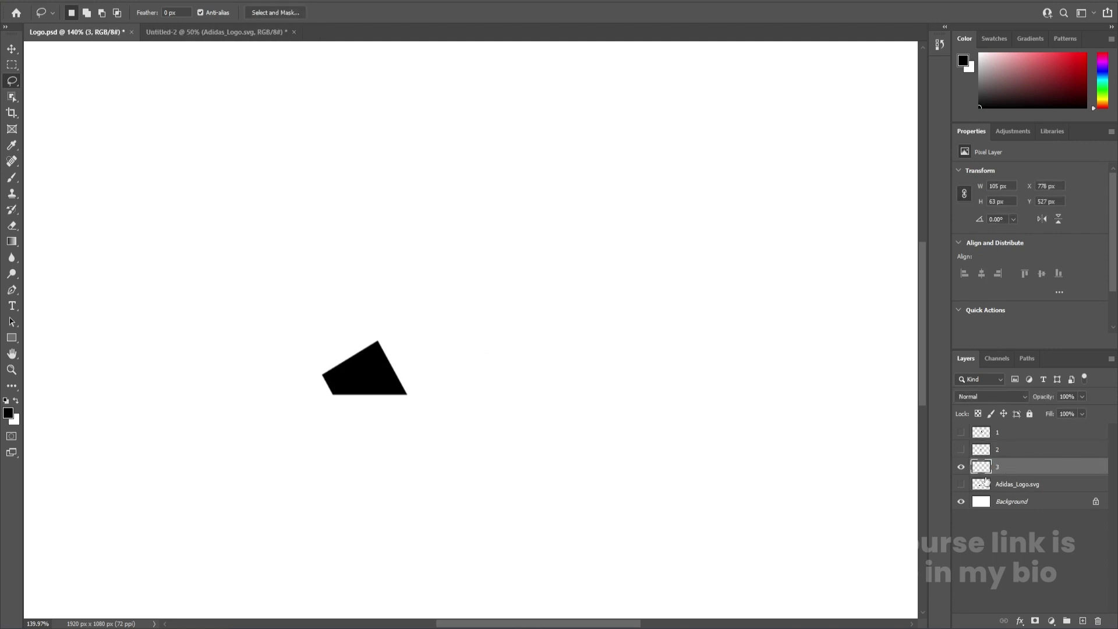
pyautogui.click(960, 466)
# Show the wordmark layer, cut its first letter a onto a new layer named a, and hide that layer.
pyautogui.click(961, 484)
pyautogui.scroll(-2, 577, 459)
pyautogui.hscroll(-2, 576, 459)
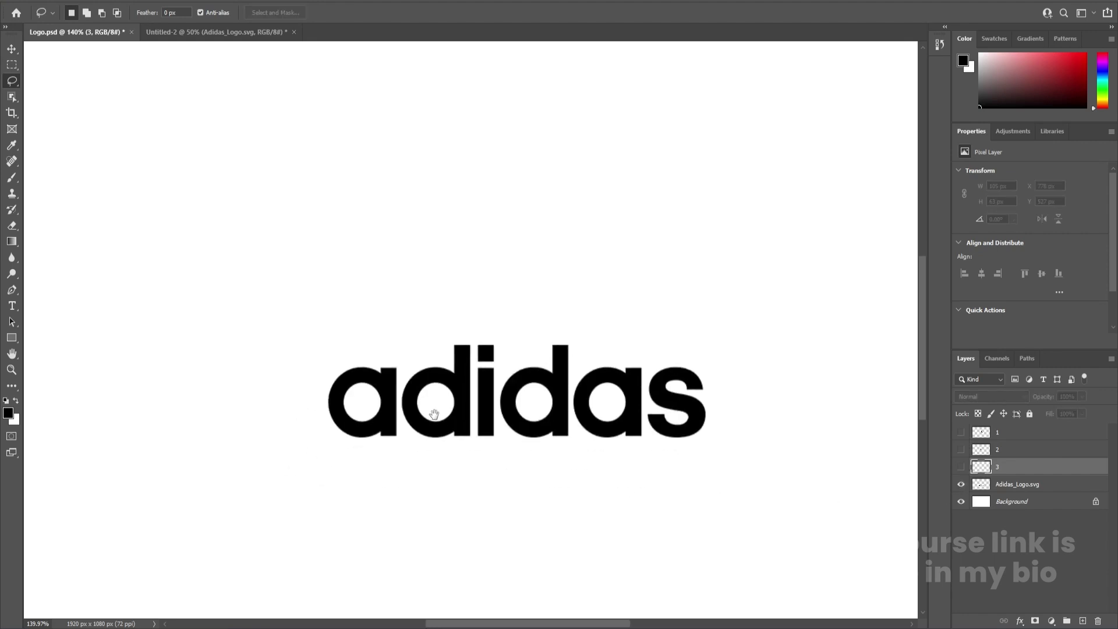
pyautogui.click(12, 64)
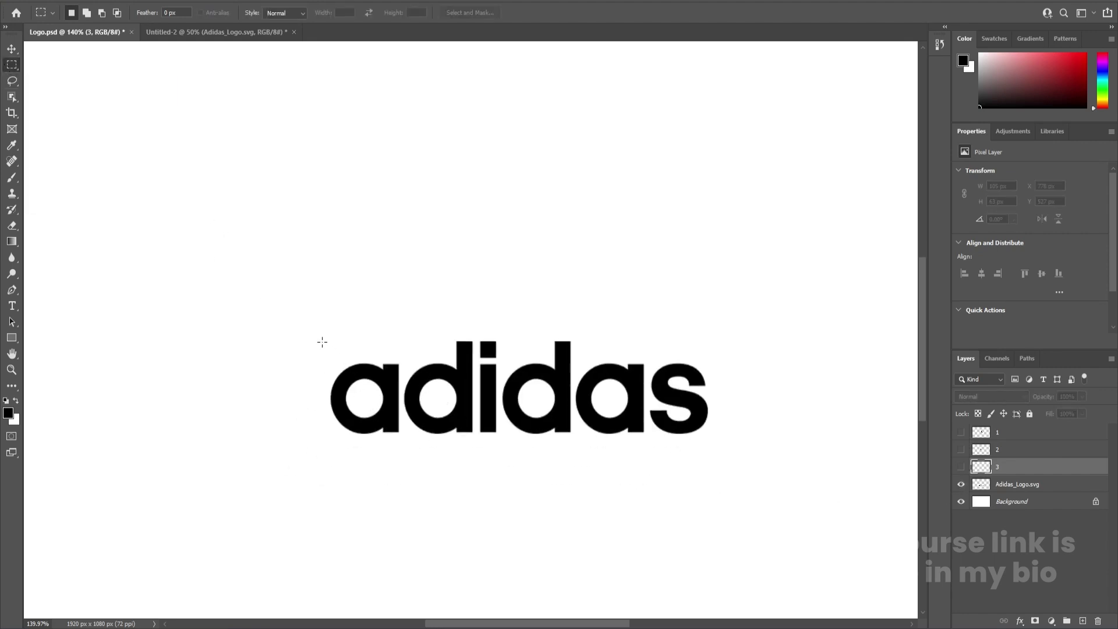
pyautogui.moveTo(318, 337); pyautogui.dragTo(401, 454)
pyautogui.click(1023, 488)
pyautogui.press('Delete')
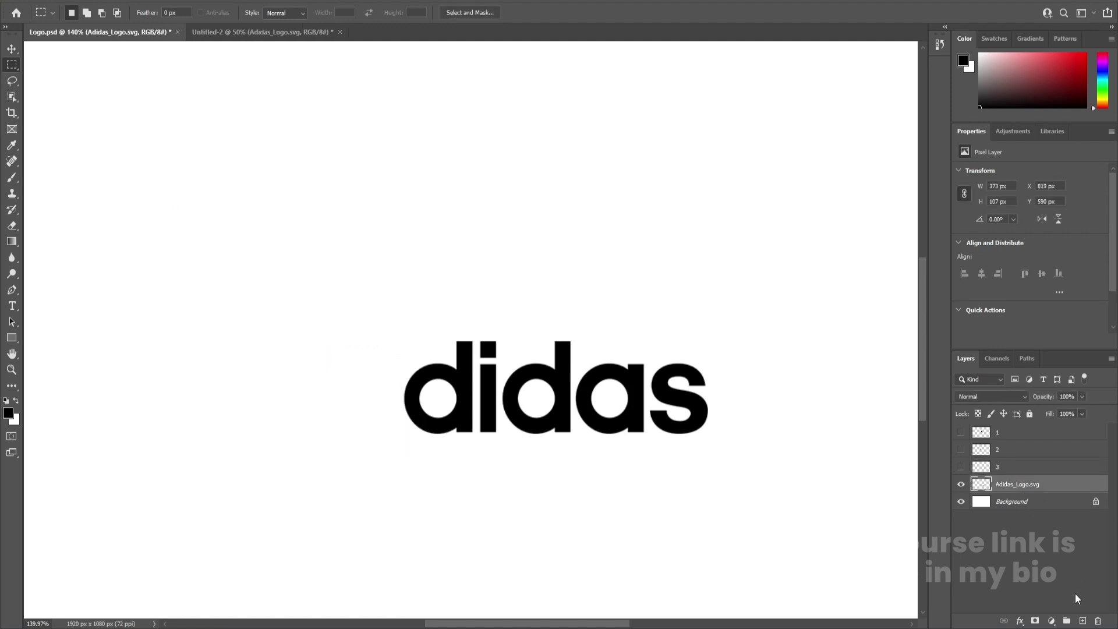
pyautogui.doubleClick(1005, 483)
pyautogui.write('a')
pyautogui.press('Return')
pyautogui.click(960, 484)
# Cut the wordmark's first letter d onto a new layer in place, name it d, and hide it.
pyautogui.click(995, 501)
pyautogui.moveTo(393, 316); pyautogui.dragTo(475, 472)
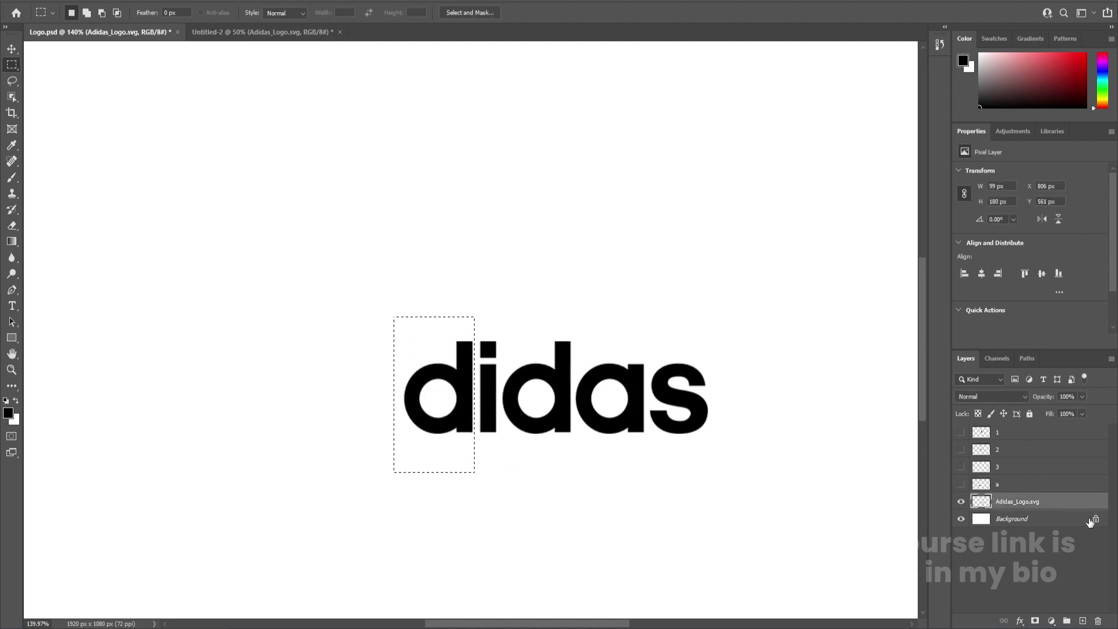
pyautogui.hotkey('ctrl', 'x')
pyautogui.hotkey('ctrl', 'v')
pyautogui.doubleClick(1006, 501)
pyautogui.write('d')
pyautogui.press('Return')
pyautogui.click(961, 501)
# Cut the letter i from the wordmark onto a new layer in place, name it i, and hide it.
pyautogui.click(1019, 518)
pyautogui.moveTo(470, 323); pyautogui.dragTo(500, 446)
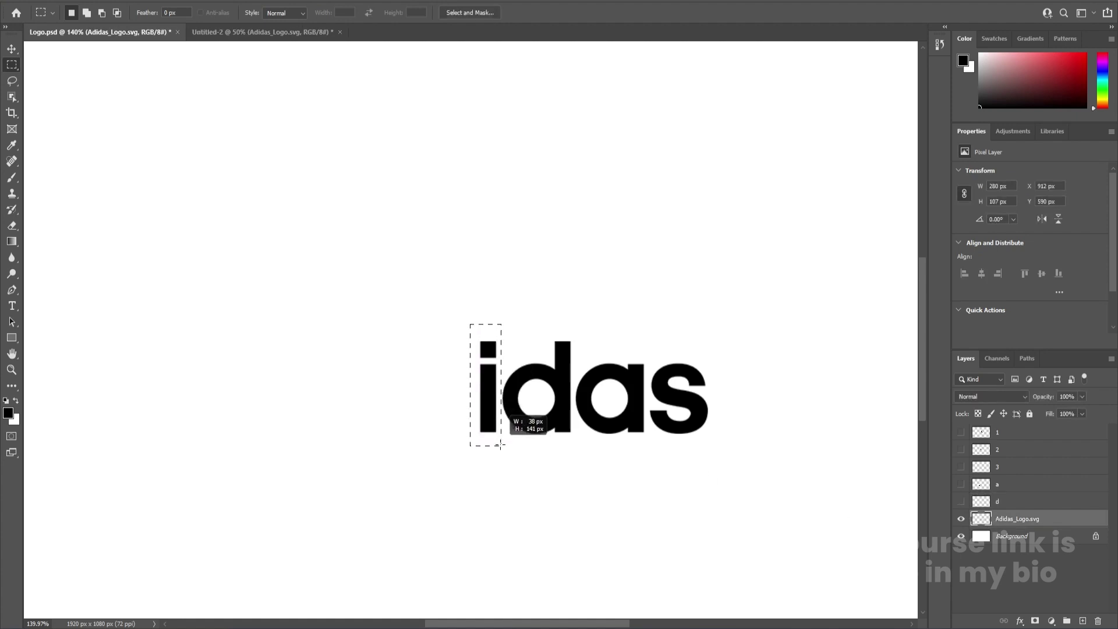
pyautogui.hotkey('ctrl', 'x')
pyautogui.click(1082, 621)
pyautogui.hotkey('ctrl', 'shift', 'v')
pyautogui.doubleClick(997, 518)
pyautogui.write('i')
pyautogui.press('Return')
pyautogui.click(960, 518)
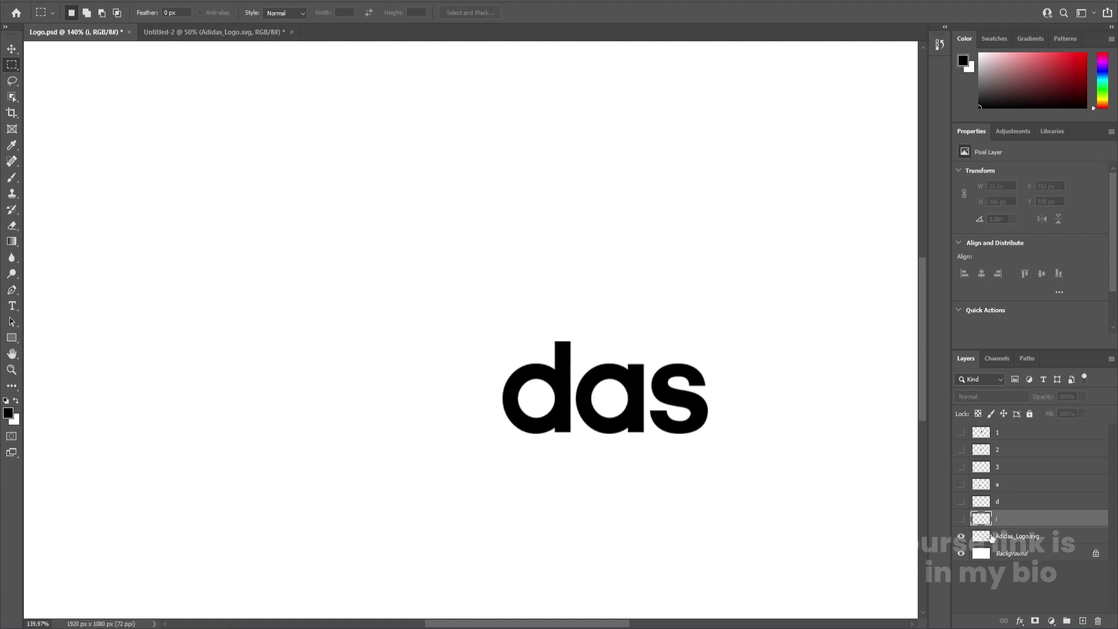
# Cut the wordmark's second letter d onto a separate layer in place, name that layer d, and hide it.
pyautogui.click(989, 536)
pyautogui.moveTo(496, 309); pyautogui.dragTo(572, 479)
pyautogui.hotkey('ctrl', 'x')
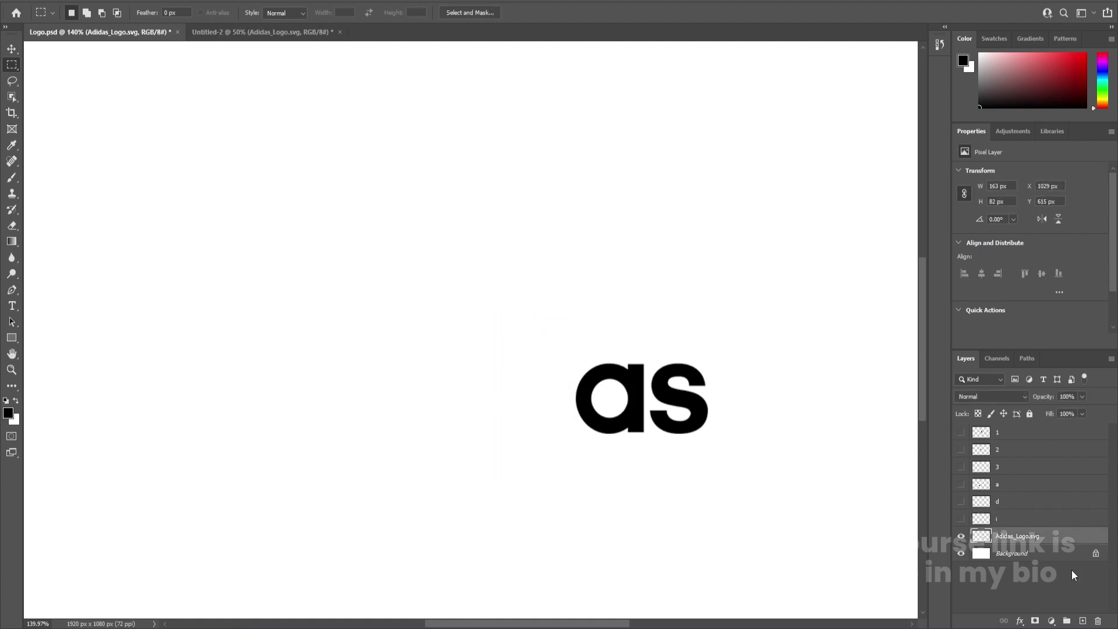
pyautogui.hotkey('ctrl', 'shift', 'v')
pyautogui.doubleClick(1011, 536)
pyautogui.write('d')
pyautogui.press('Return')
pyautogui.click(961, 536)
# Cut the wordmark's second letter a onto a separate layer in place, name that layer a, and hide it.
pyautogui.click(983, 552)
pyautogui.moveTo(564, 344); pyautogui.dragTo(656, 456)
pyautogui.hotkey('ctrl', 'x')
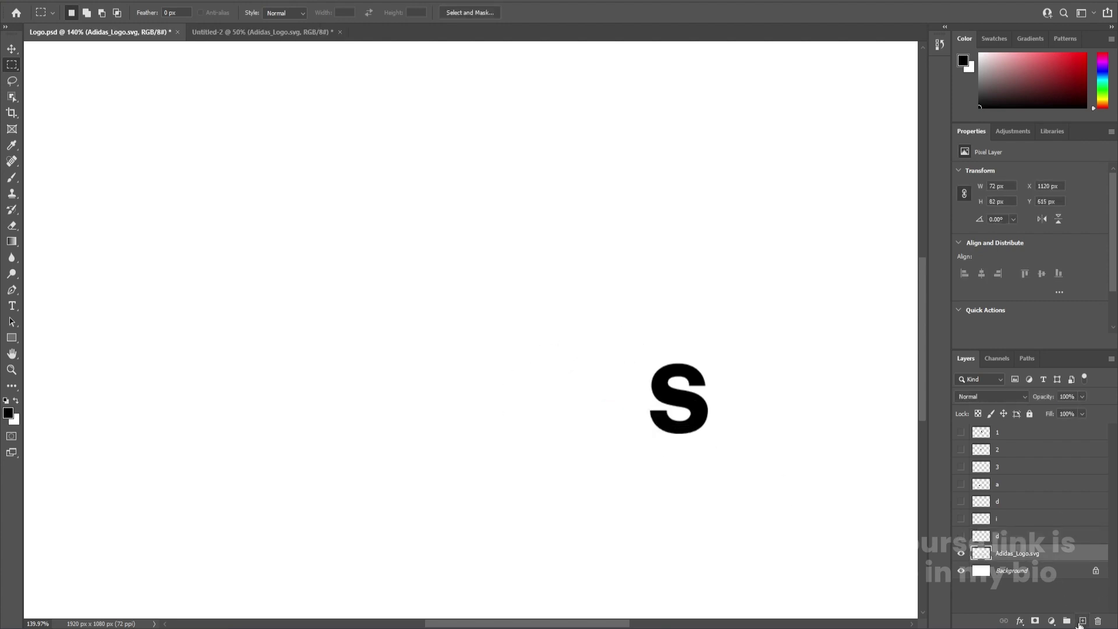
pyautogui.hotkey('ctrl', 'shift', 'v')
pyautogui.doubleClick(1013, 553)
pyautogui.write('a')
pyautogui.press('Return')
pyautogui.click(960, 552)
# Rename the remaining Adidas_Logo.svg layer to s and make all the hidden stripe and letter layers visible.
pyautogui.doubleClick(1016, 570)
pyautogui.write('s')
pyautogui.press('Return')
pyautogui.moveTo(960, 552); pyautogui.dragTo(960, 432)
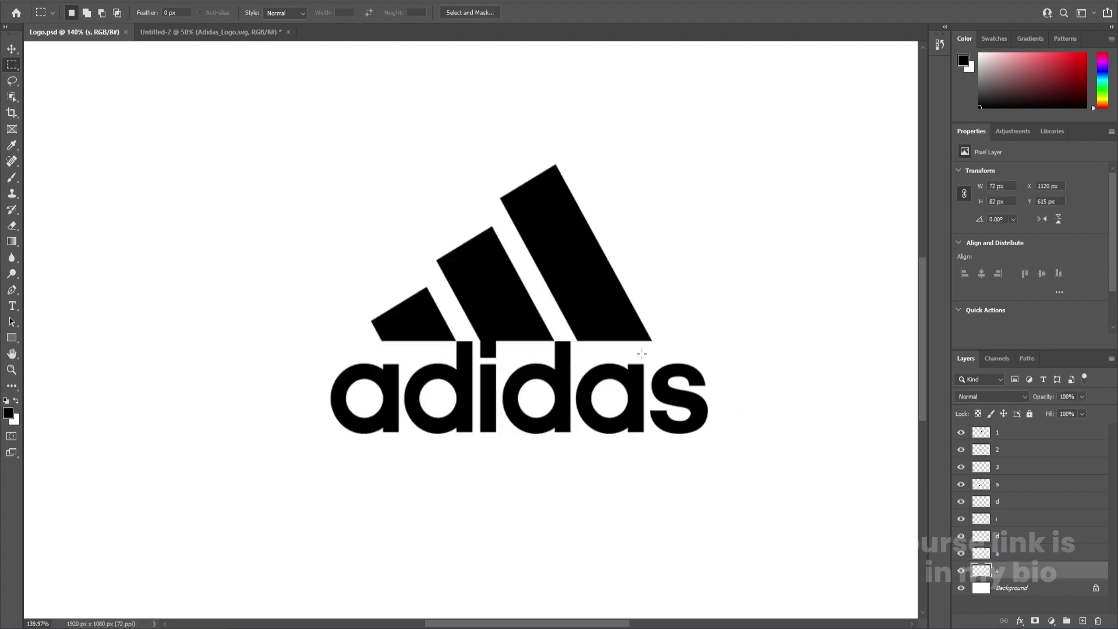
pyautogui.hotkey('ctrl', '0')
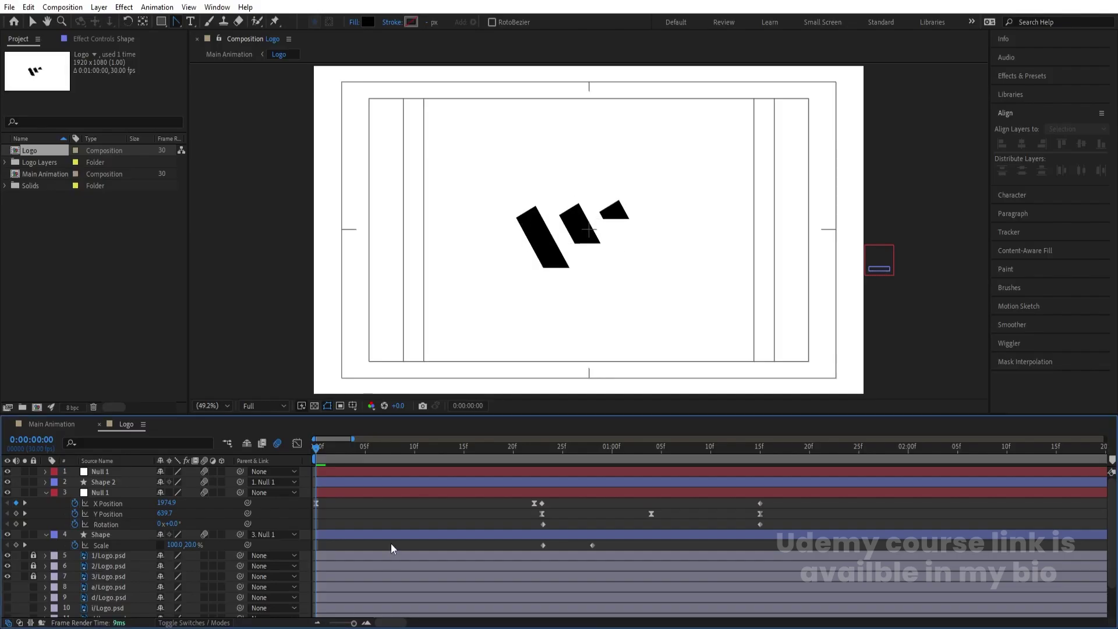
# Switch to After Effects and close the open project without saving its changes.
pyautogui.hotkey('ctrl', 'q')
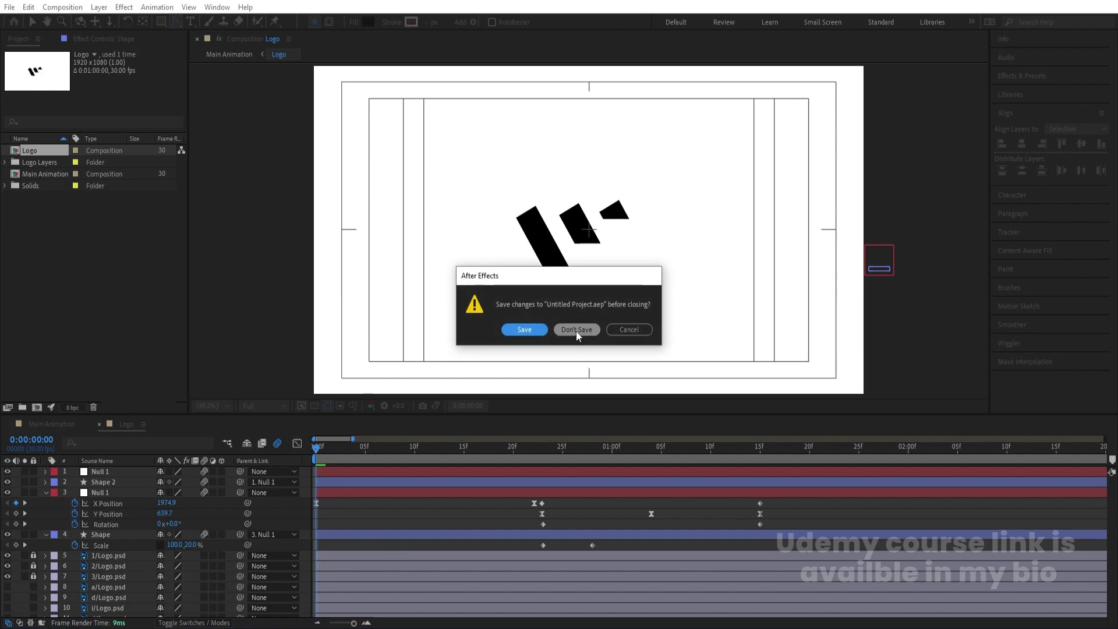
pyautogui.click(575, 330)
# Create a 1920 x 1080 px, 30 fps composition named Main Animation and display the title/action safe guides.
pyautogui.click(525, 175)
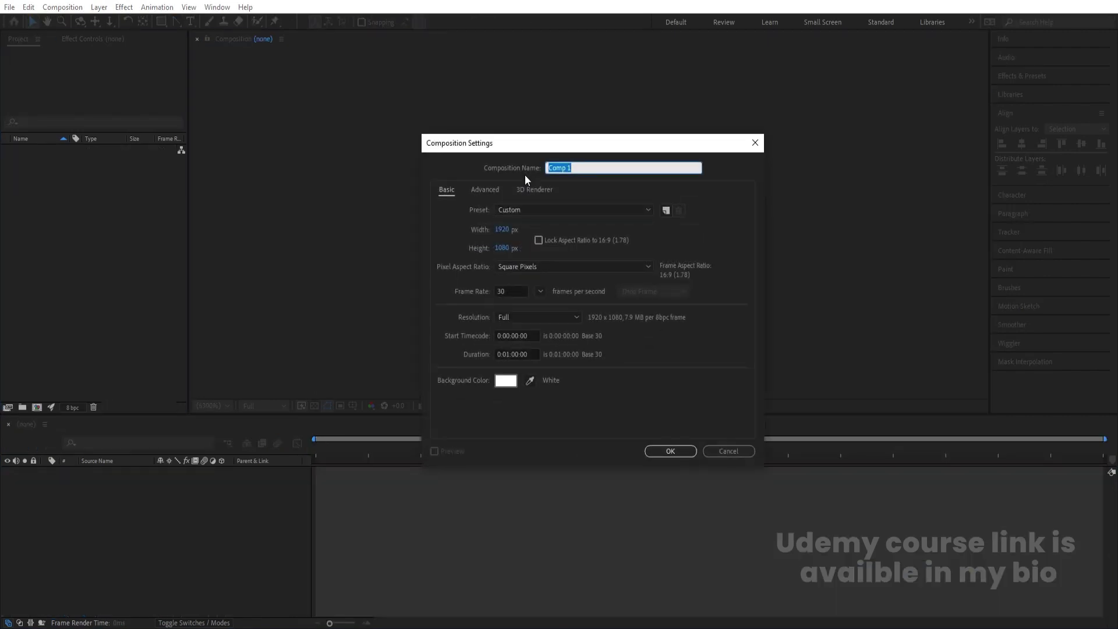
pyautogui.write('Main Animation')
pyautogui.click(668, 451)
pyautogui.click(353, 405)
pyautogui.click(384, 420)
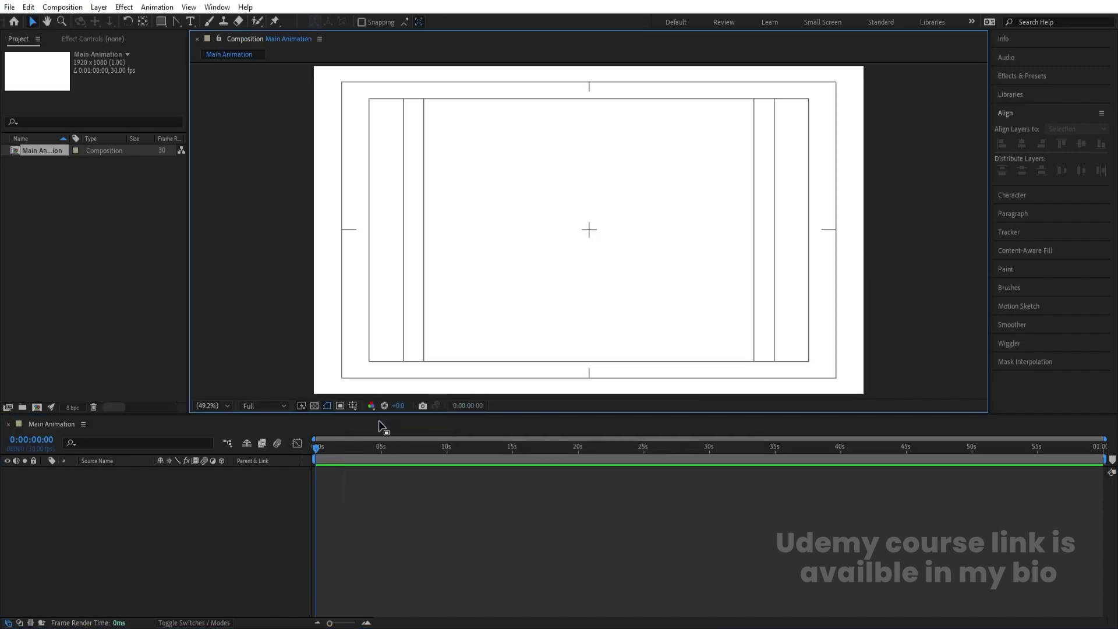
# Import Logo.psd as Composition - Retain Layer Sizes with editable layer styles, and add the Logo composition to Main Animation.
pyautogui.doubleClick(130, 271)
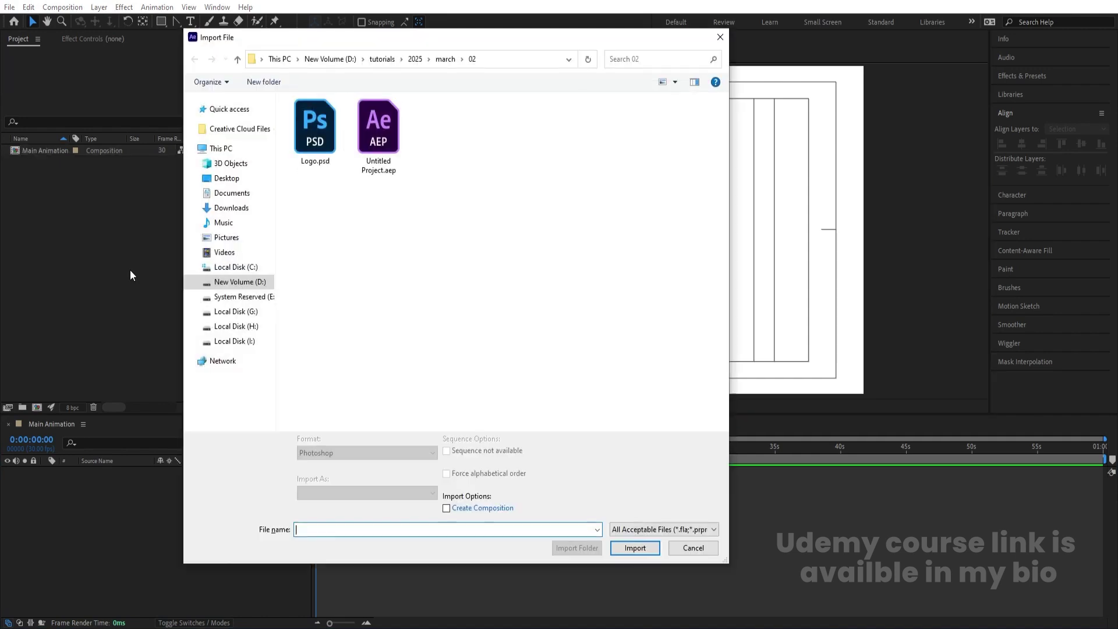
pyautogui.click(343, 131)
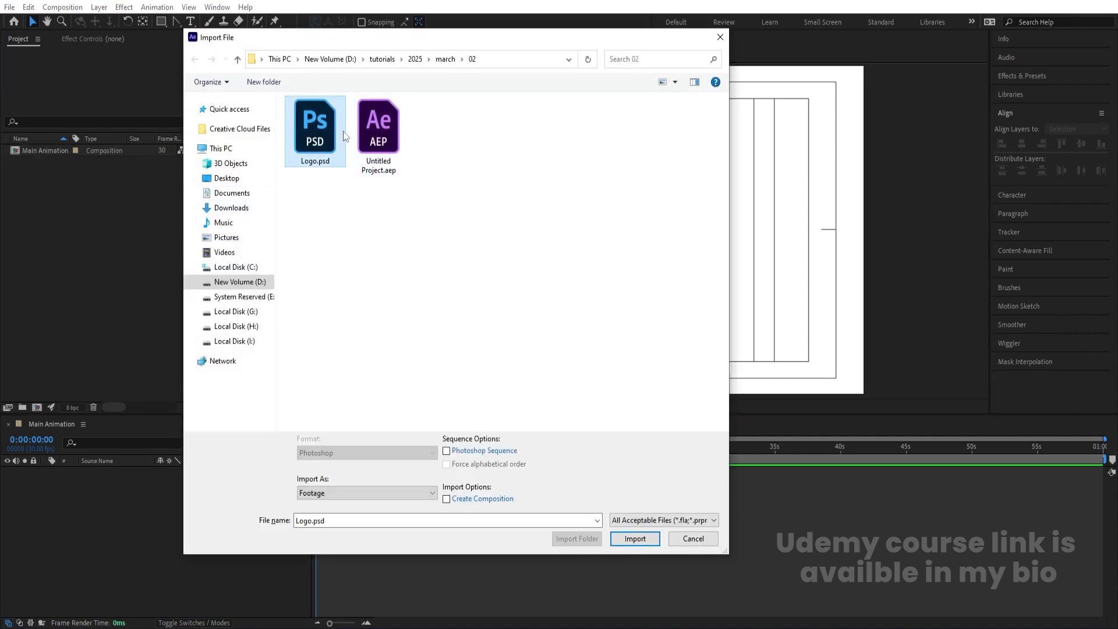
pyautogui.click(325, 493)
pyautogui.click(328, 515)
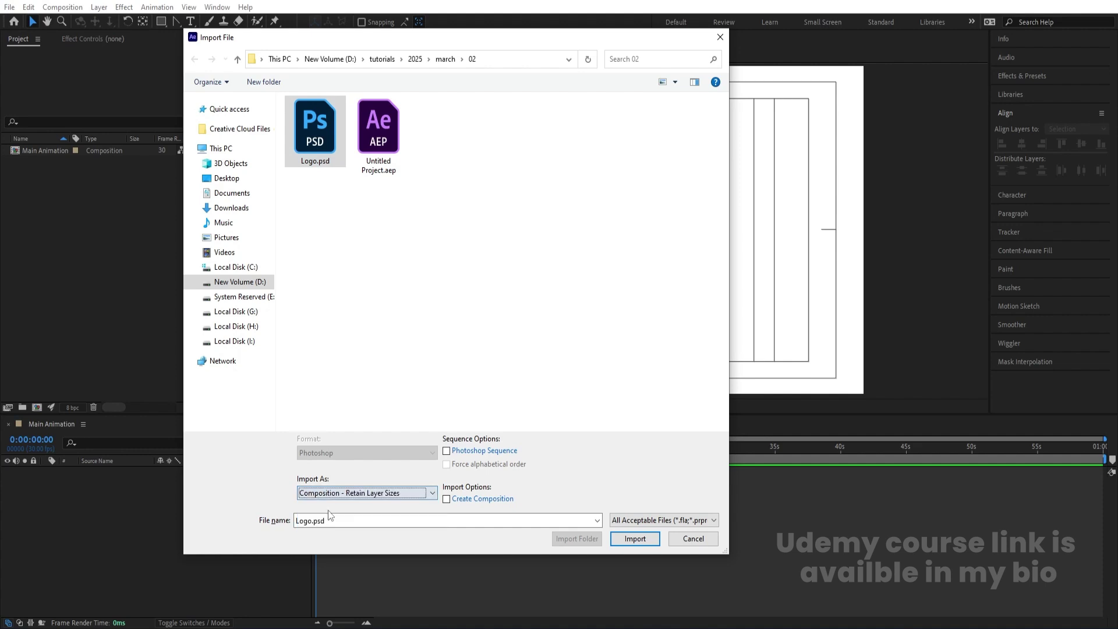
pyautogui.press('Return')
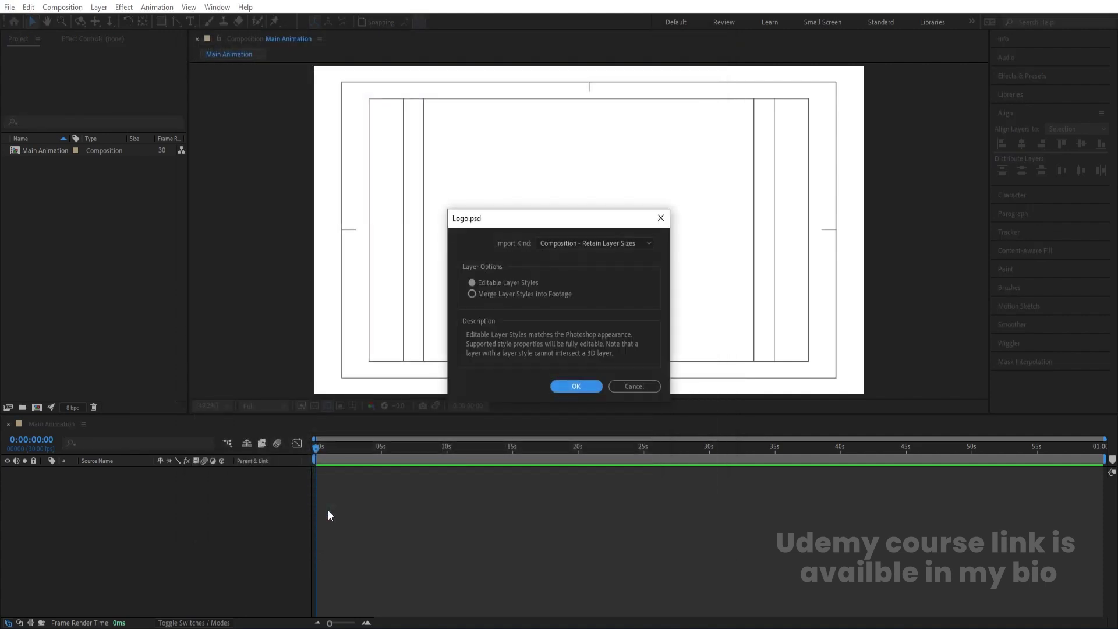
pyautogui.press('Return')
pyautogui.moveTo(95, 292); pyautogui.dragTo(151, 477)
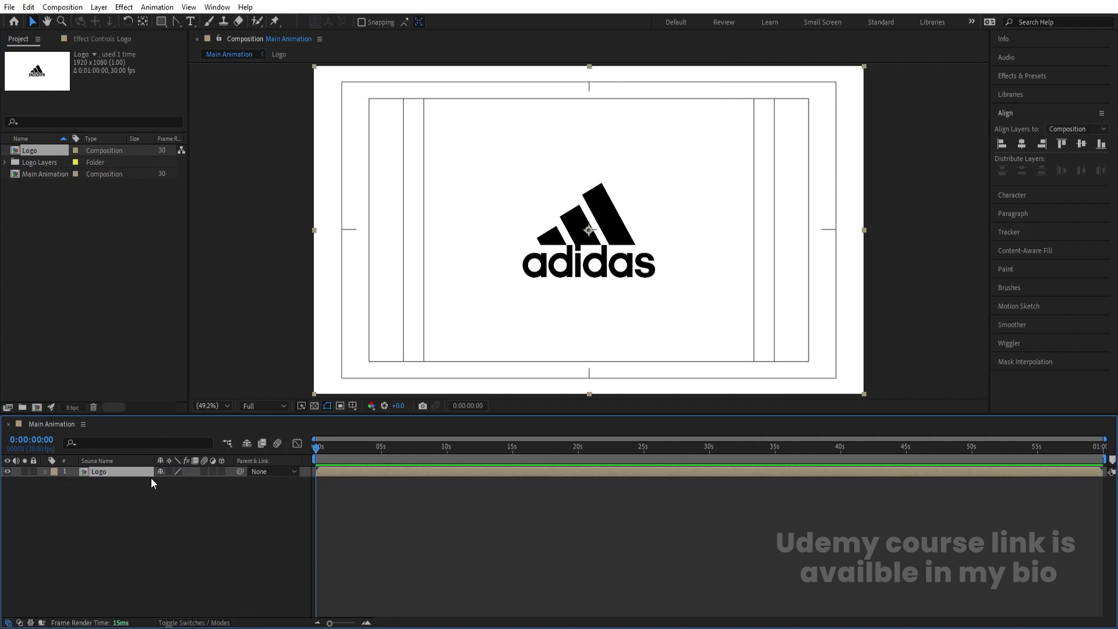
# Open the nested Logo composition and hide and lock its six letter layers.
pyautogui.doubleClick(138, 473)
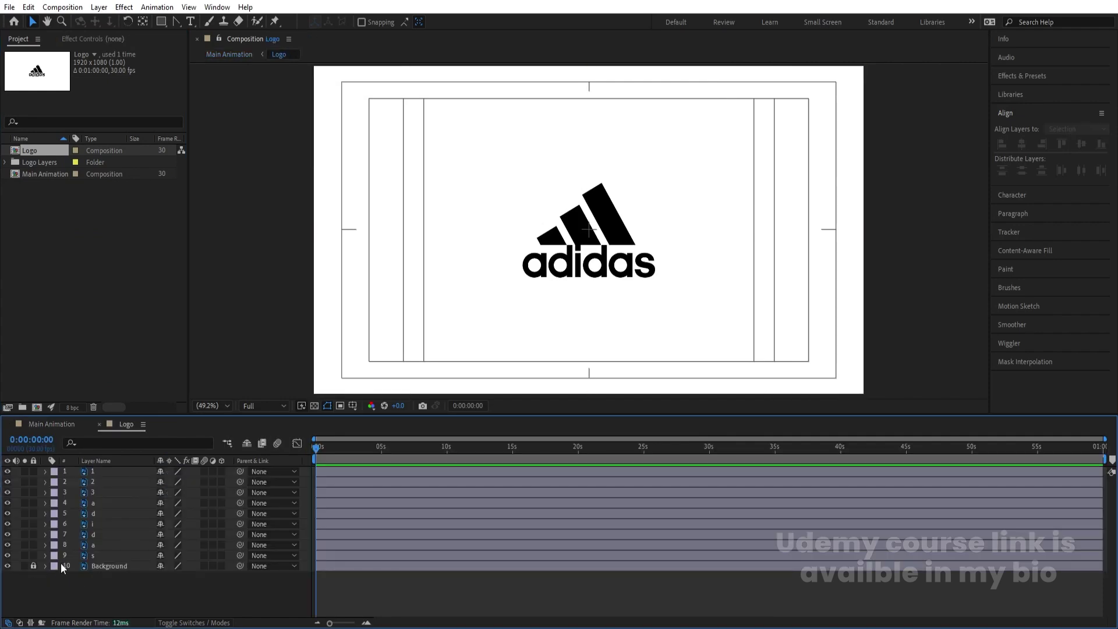
pyautogui.moveTo(7, 556); pyautogui.dragTo(37, 561)
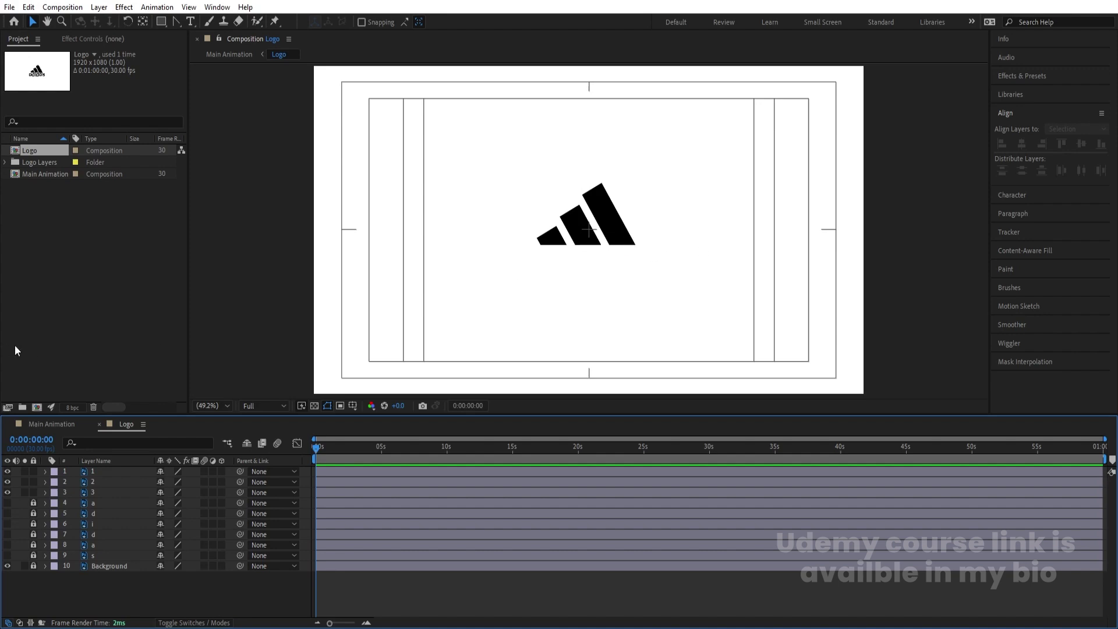
# Duplicate stripe layer 1 and use the copy above it as the original's alpha matte.
pyautogui.scroll(4, 597, 198)
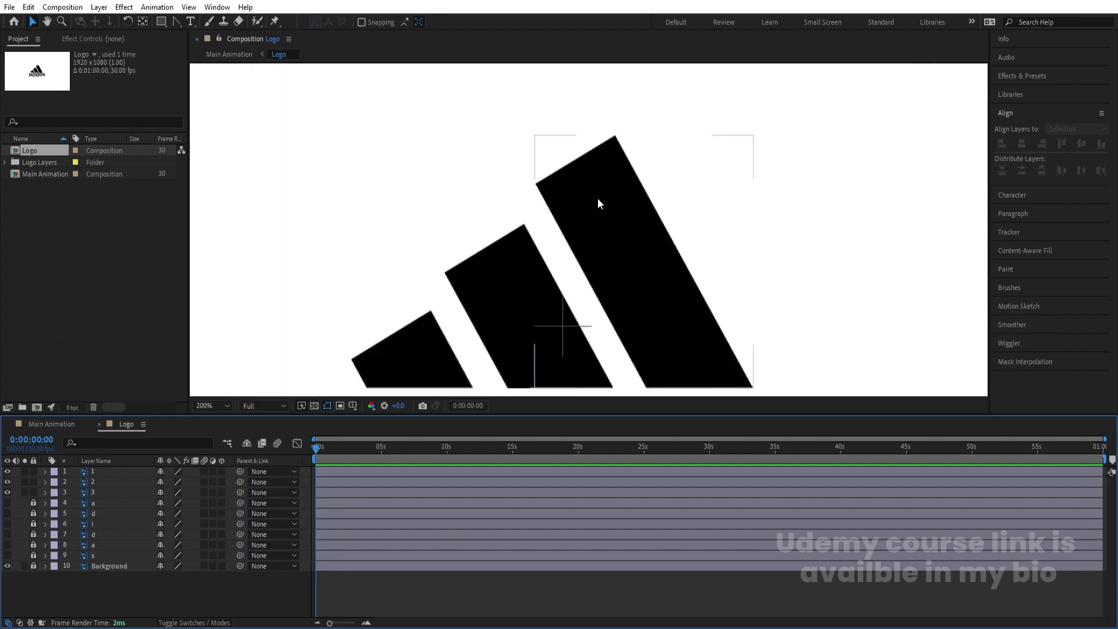
pyautogui.scroll(-2, 597, 198)
pyautogui.click(99, 473)
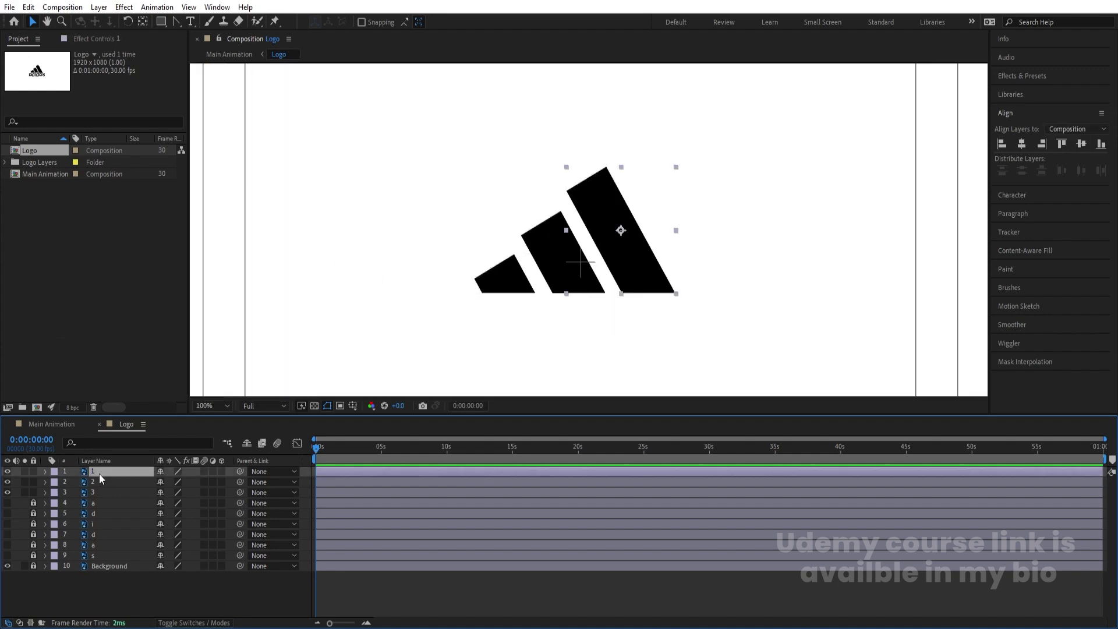
pyautogui.hotkey('ctrl', 'd')
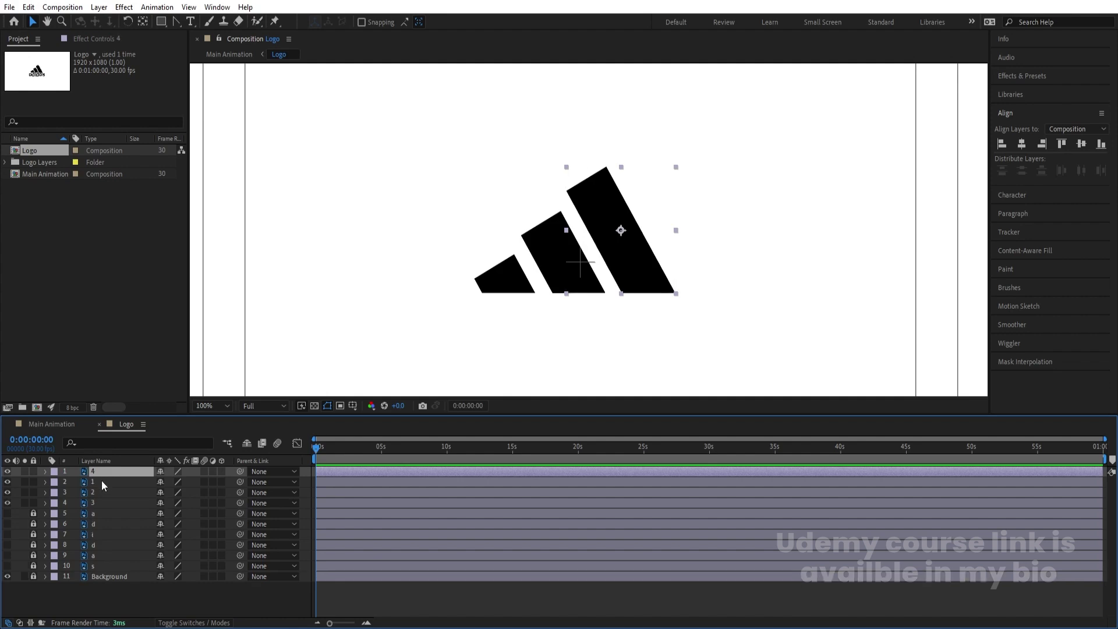
pyautogui.click(103, 482)
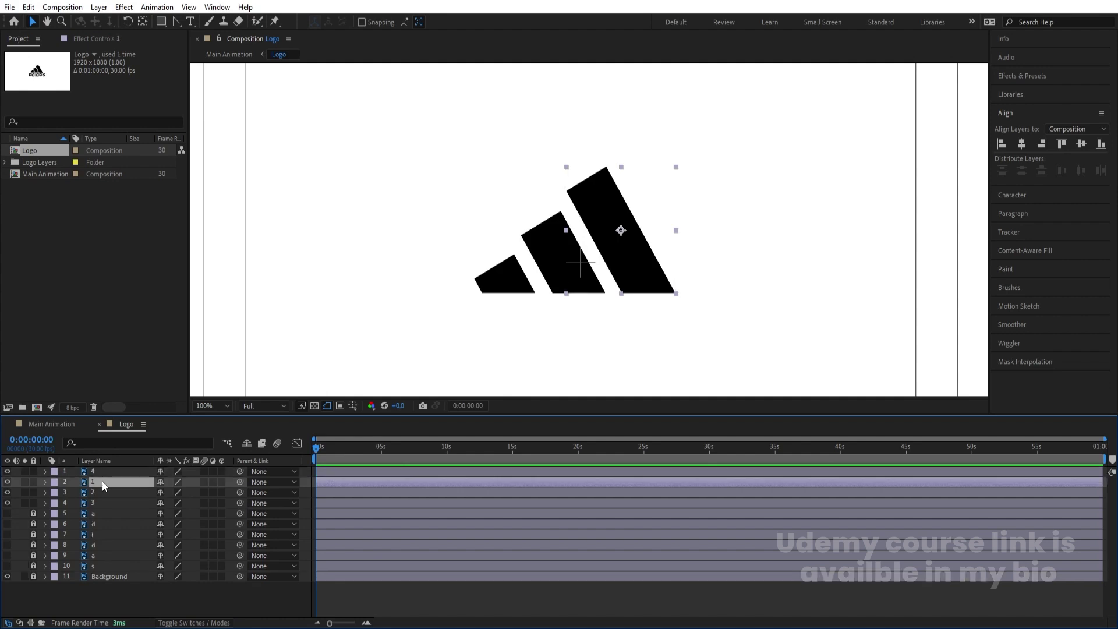
pyautogui.press('F4')
pyautogui.click(211, 481)
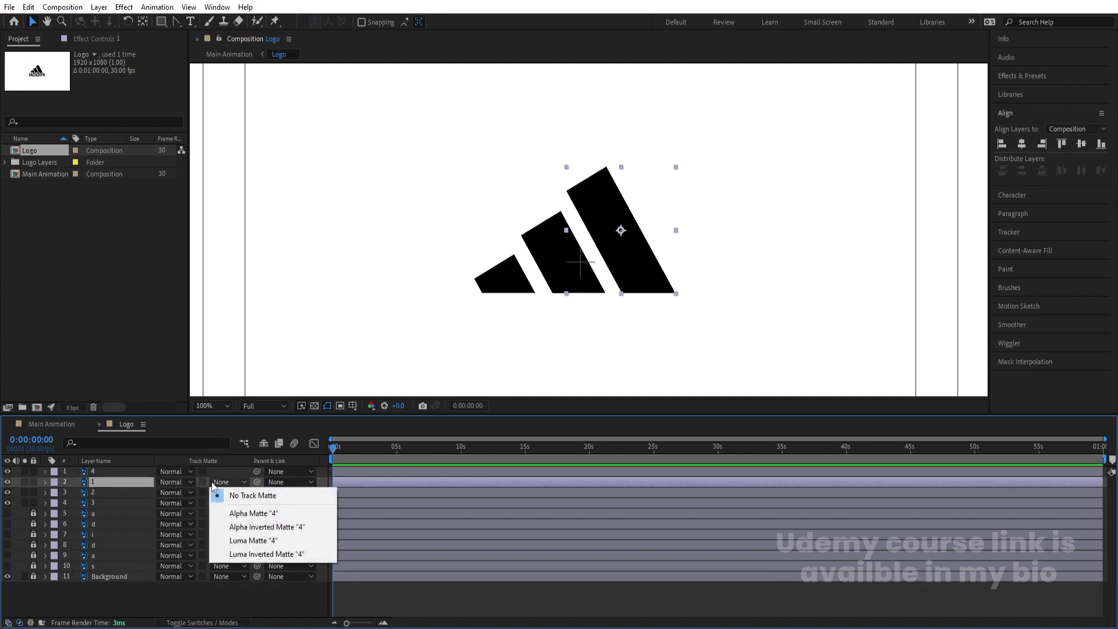
pyautogui.click(227, 515)
# Duplicate stripe layer 2 and use the copy above it as the original's alpha matte.
pyautogui.click(101, 493)
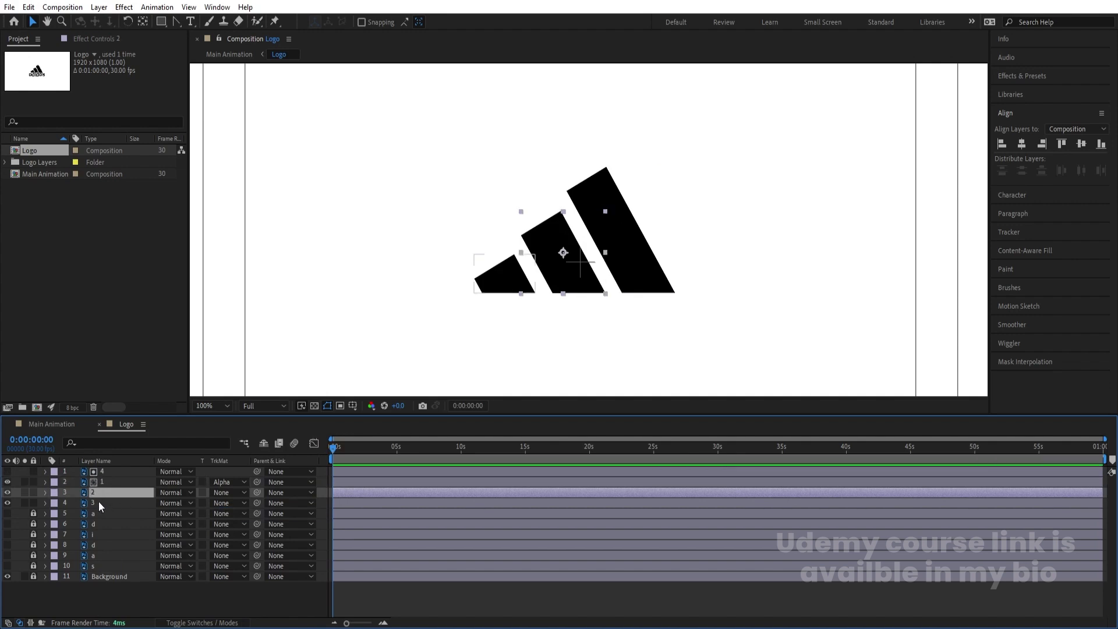
pyautogui.hotkey('ctrl', 'd')
pyautogui.click(98, 501)
pyautogui.click(222, 503)
pyautogui.click(250, 533)
# Duplicate stripe layer 3 and use the copy above it as the original's alpha matte.
pyautogui.click(93, 512)
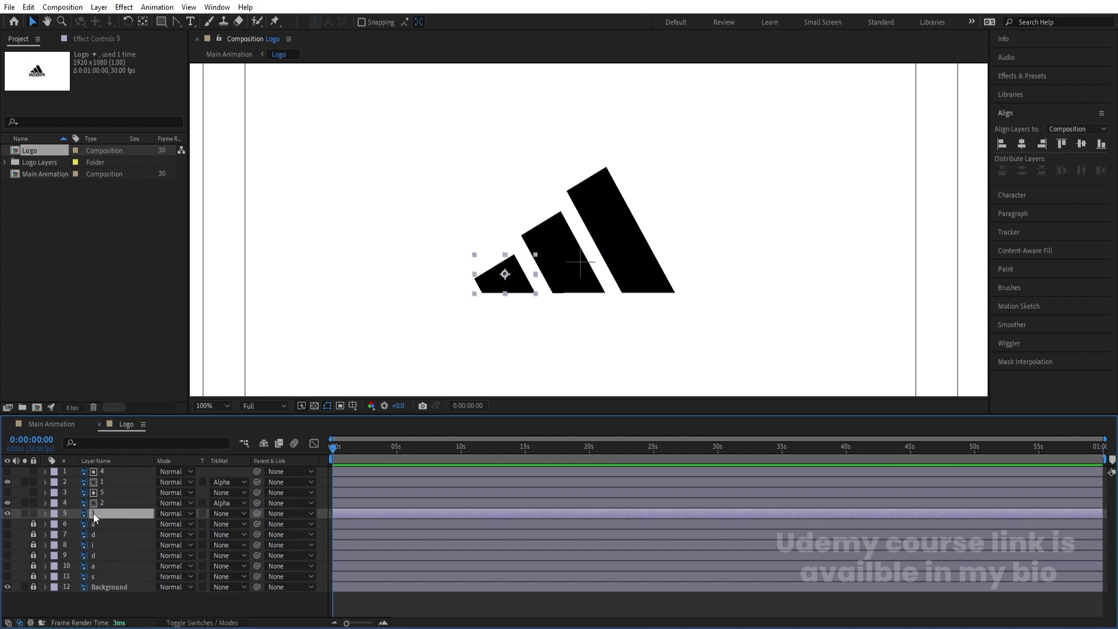
pyautogui.hotkey('ctrl', 'd')
pyautogui.click(94, 525)
pyautogui.click(222, 524)
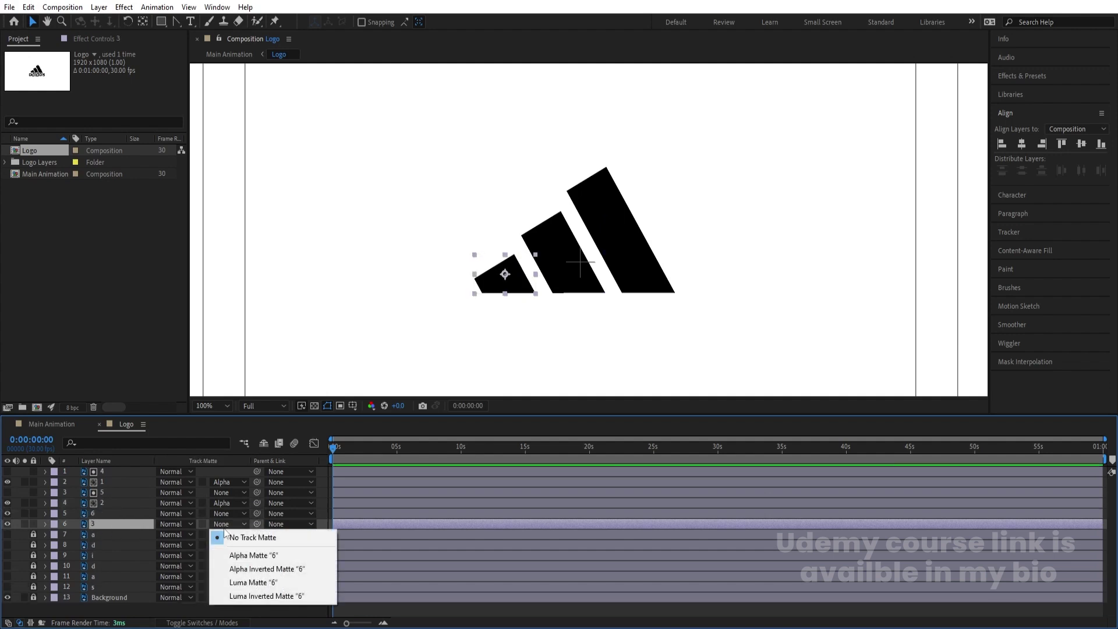
pyautogui.click(233, 554)
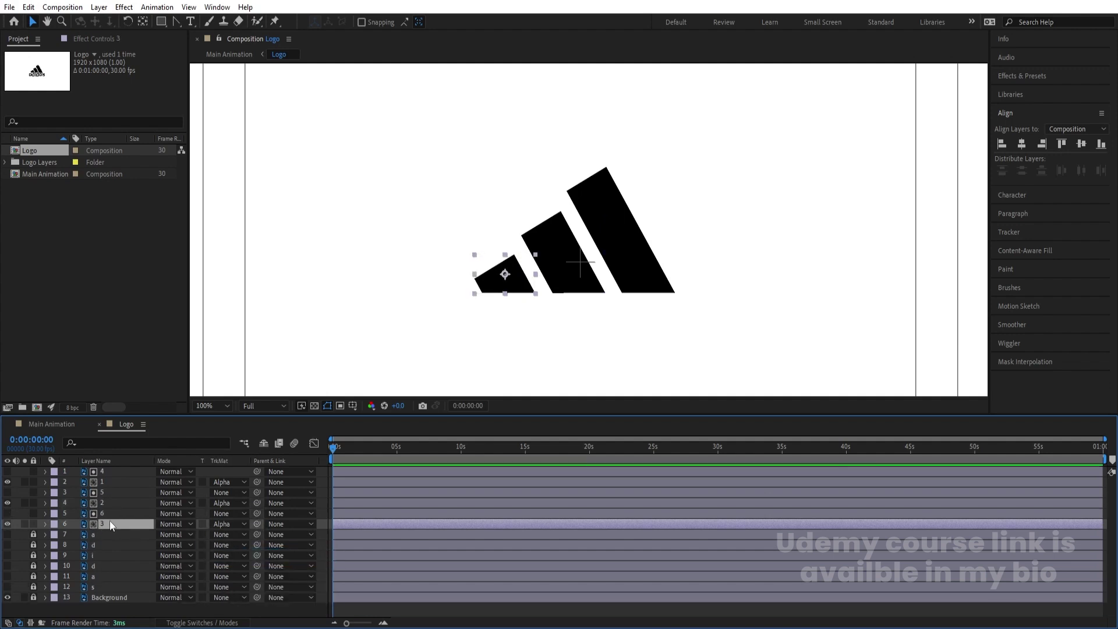
# Add Position keyframes to stripe layers 1, 2 and 3 at frame 0 and at frame 20.
pyautogui.keyDown('ctrl'); pyautogui.click(101, 504); pyautogui.keyUp('ctrl')
pyautogui.keyDown('ctrl'); pyautogui.click(102, 483); pyautogui.keyUp('ctrl')
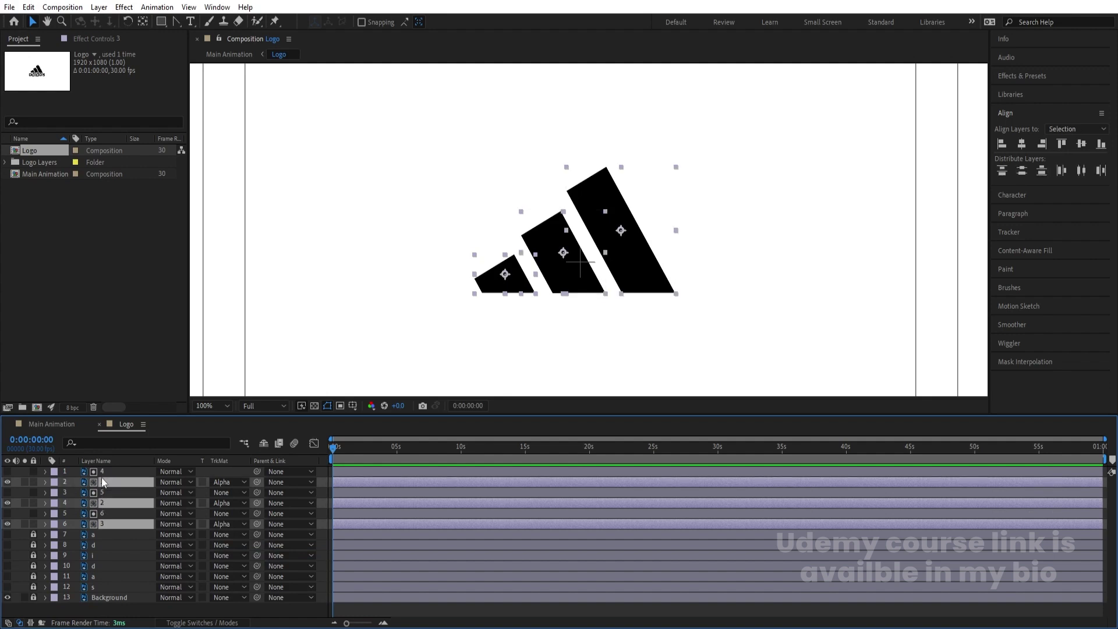
pyautogui.press('p')
pyautogui.click(75, 492)
pyautogui.press('=')
pyautogui.click(400, 449)
pyautogui.click(16, 492)
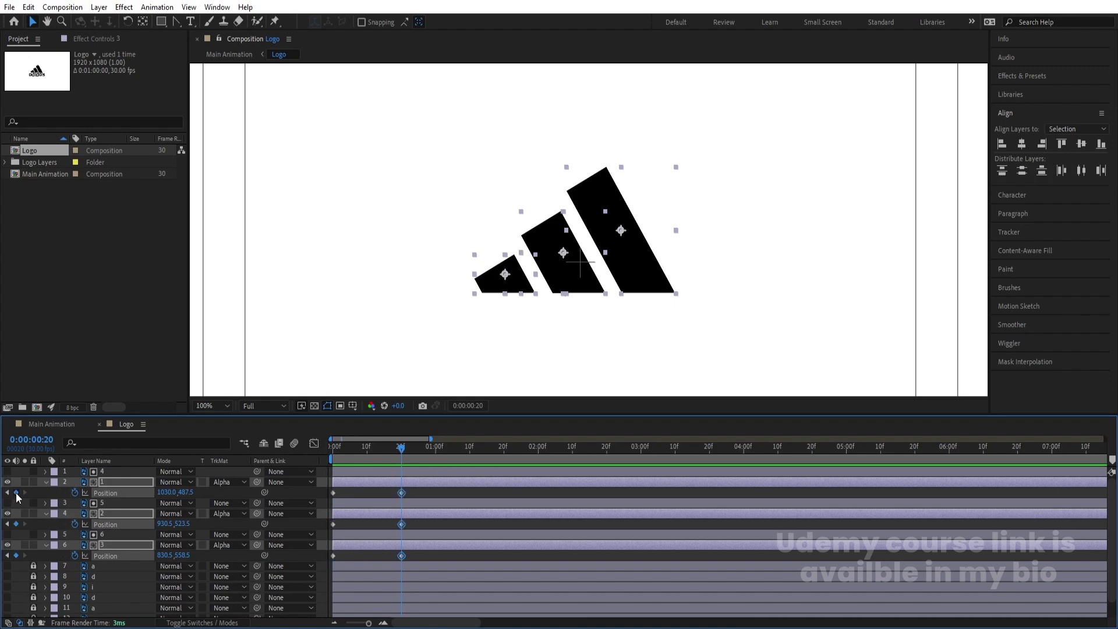
# At frame 0, move stripe 1 diagonally up and left out of its matte to about 904, 282.5, and preview the motion.
pyautogui.press('Home')
pyautogui.click(349, 491)
pyautogui.click(347, 481)
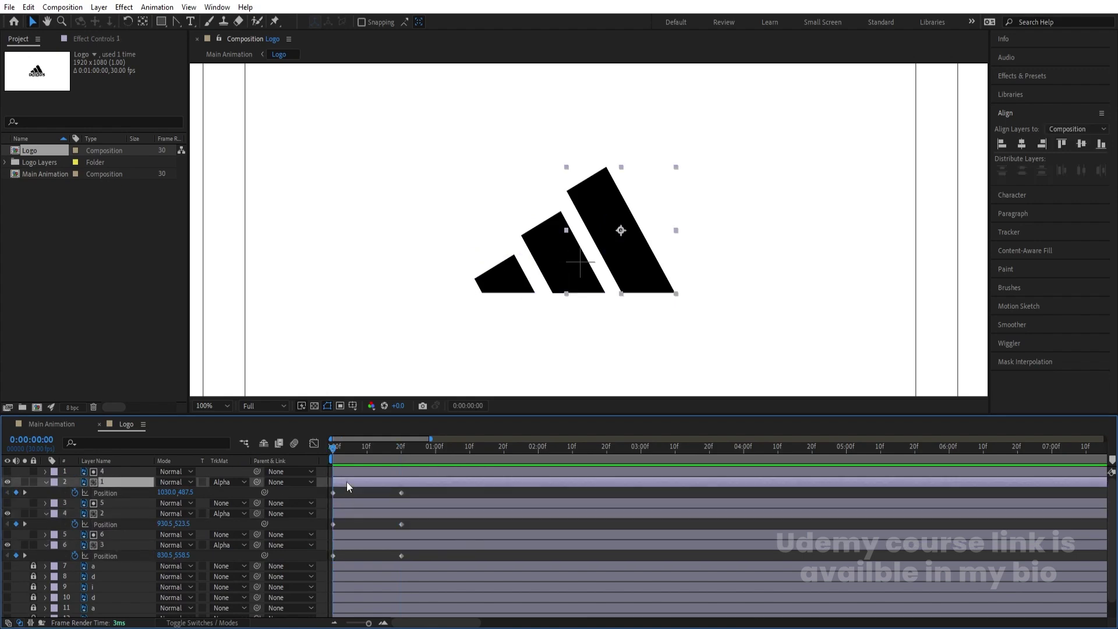
pyautogui.moveTo(644, 273); pyautogui.dragTo(571, 152)
pyautogui.press('space')
pyautogui.press('space')
# At frame 0, move stripe 2 to about 849.5, 390.5 and stripe 3 to about 794.5, 495.5, out of their mattes.
pyautogui.click(356, 514)
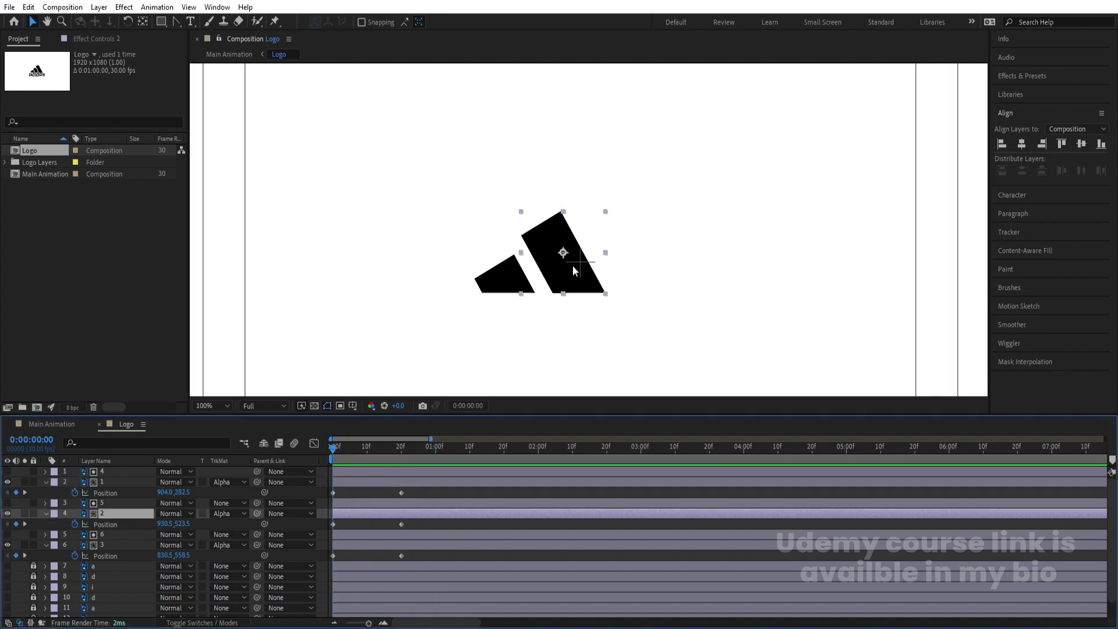
pyautogui.press('Num_Lock')
pyautogui.moveTo(570, 267); pyautogui.dragTo(535, 201)
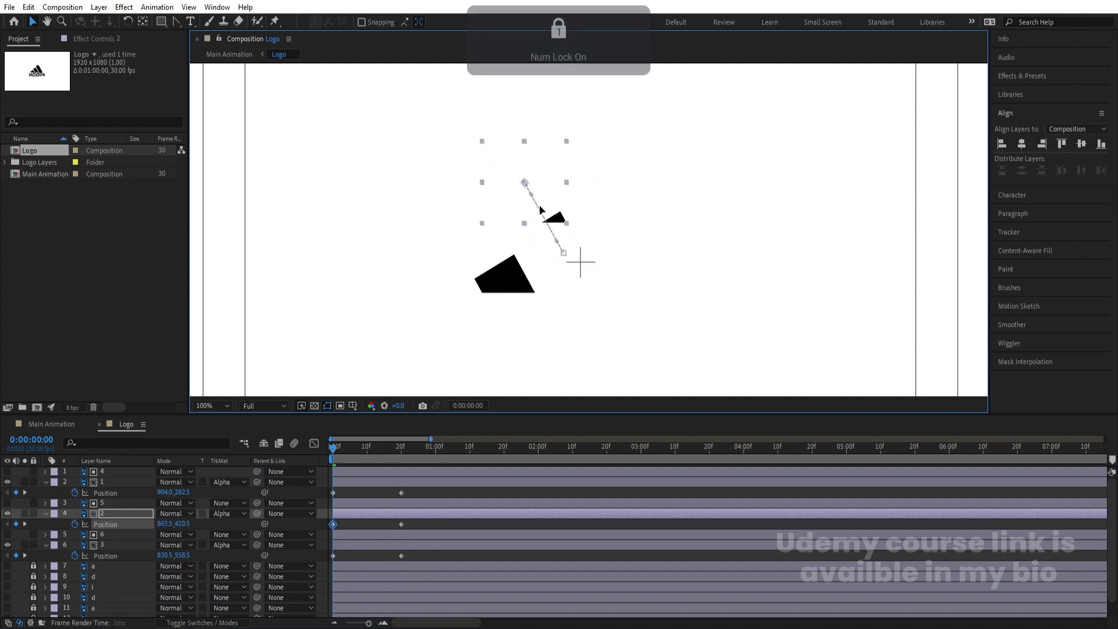
pyautogui.click(497, 282)
pyautogui.moveTo(496, 283); pyautogui.dragTo(490, 251)
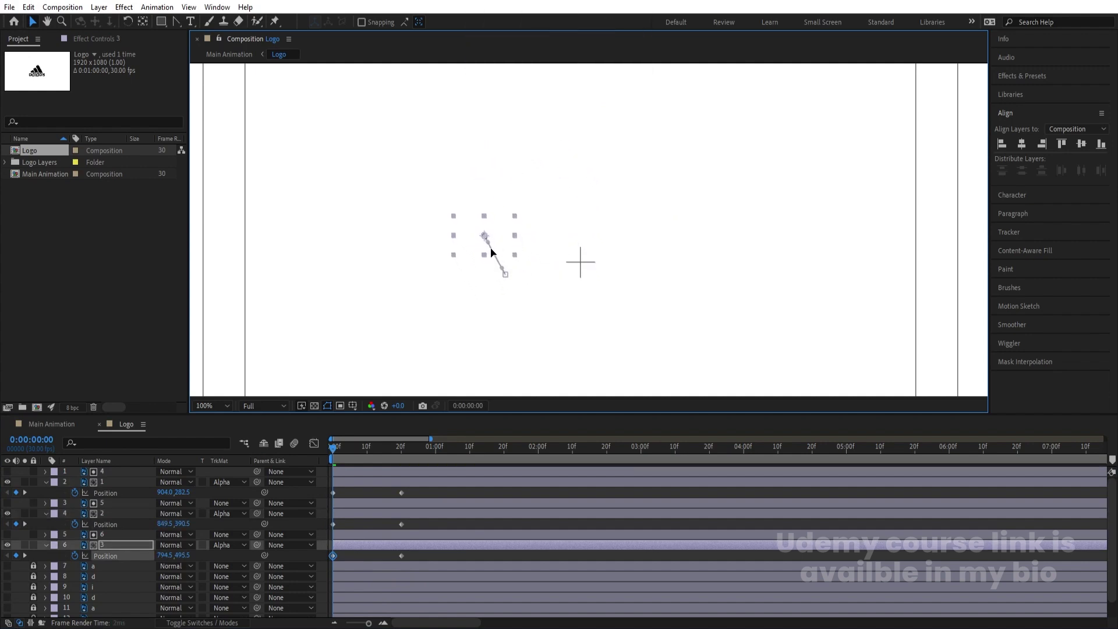
# Easy ease all the stripes' Position keyframes, reshape their speed curves to peak early with a long slowdown, and preview the animation.
pyautogui.moveTo(411, 556); pyautogui.dragTo(327, 444)
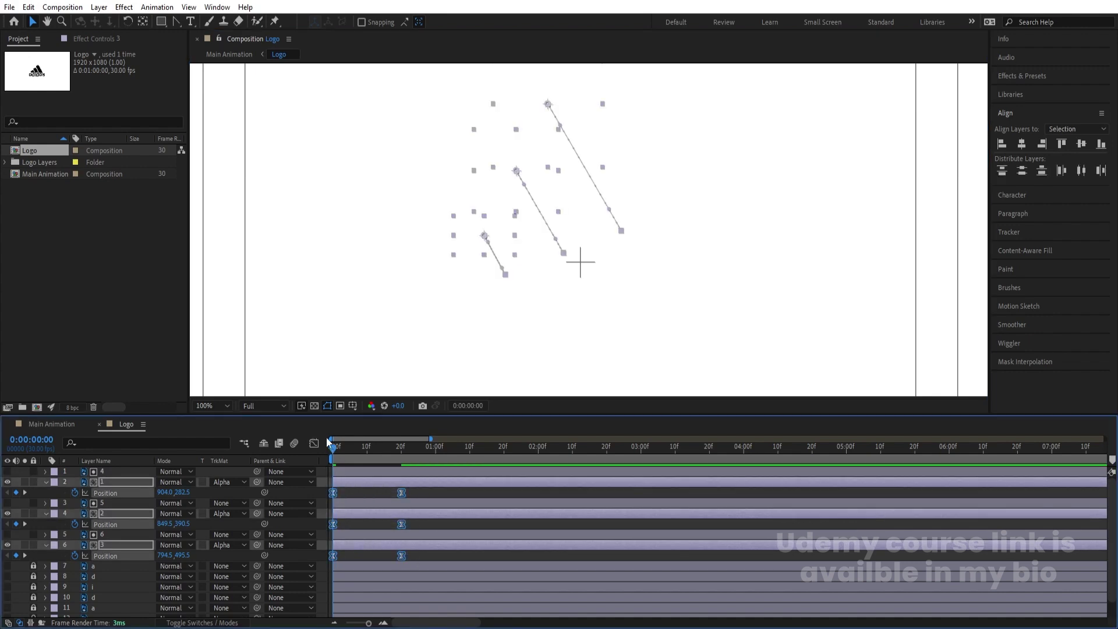
pyautogui.click(314, 443)
pyautogui.moveTo(337, 531); pyautogui.dragTo(341, 585)
pyautogui.press('space')
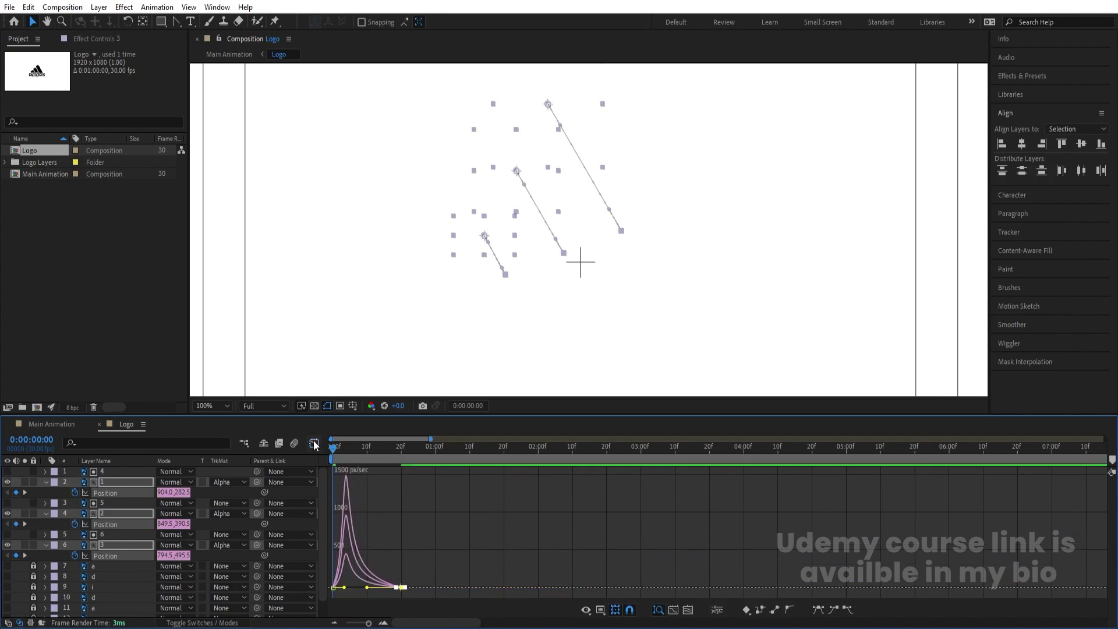
pyautogui.click(313, 443)
pyautogui.press('space')
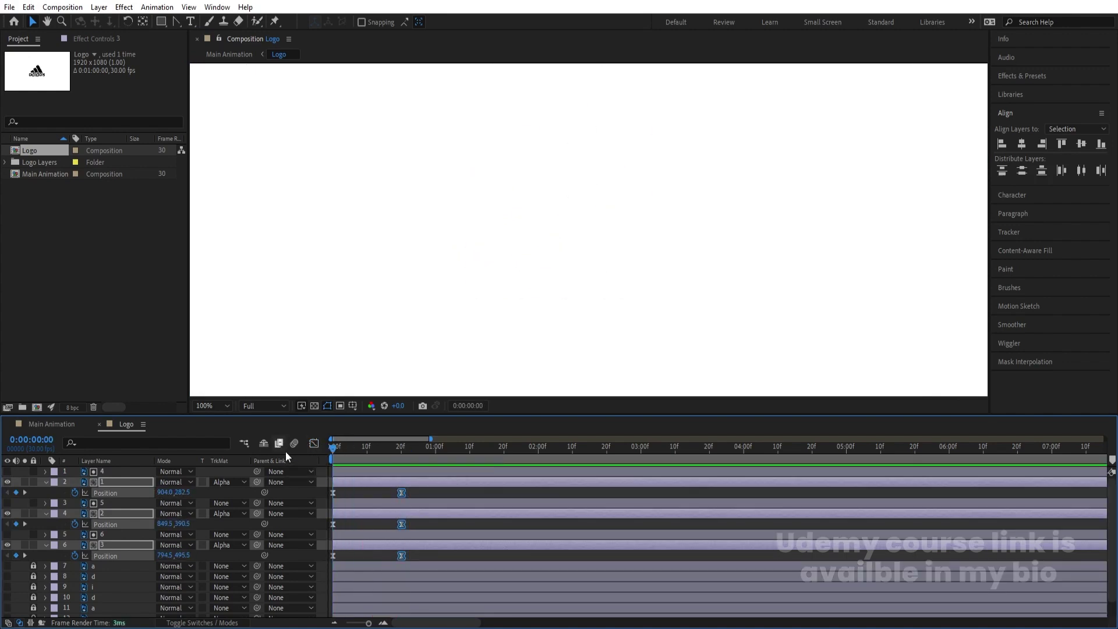
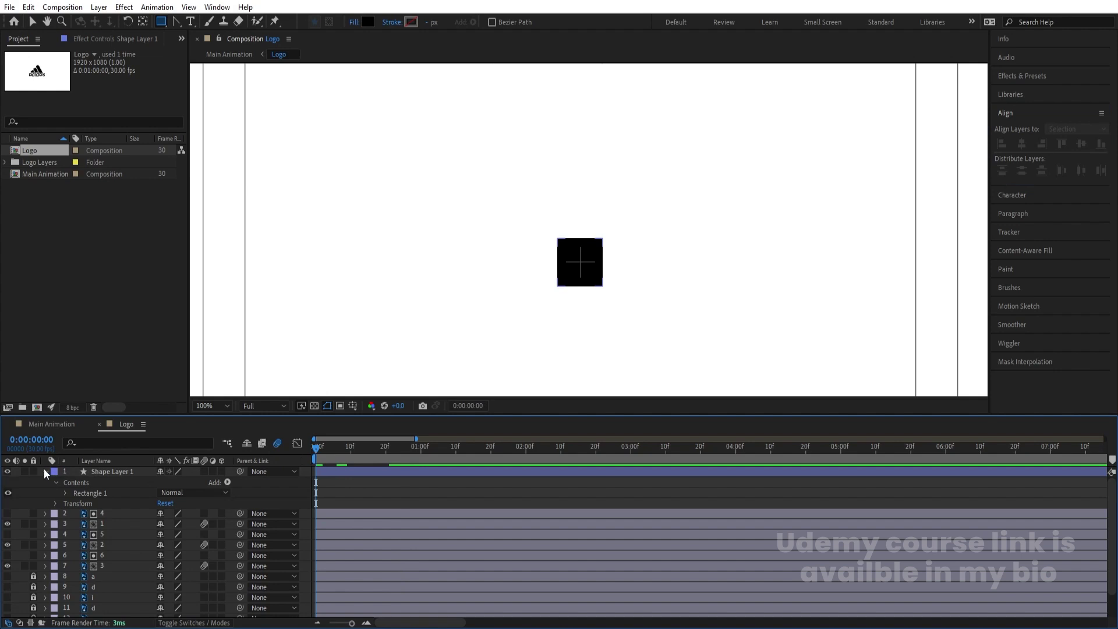
# Add a null object, center its anchor point, and align it to the composition's horizontal and vertical center.
pyautogui.click(44, 472)
pyautogui.rightClick(305, 477)
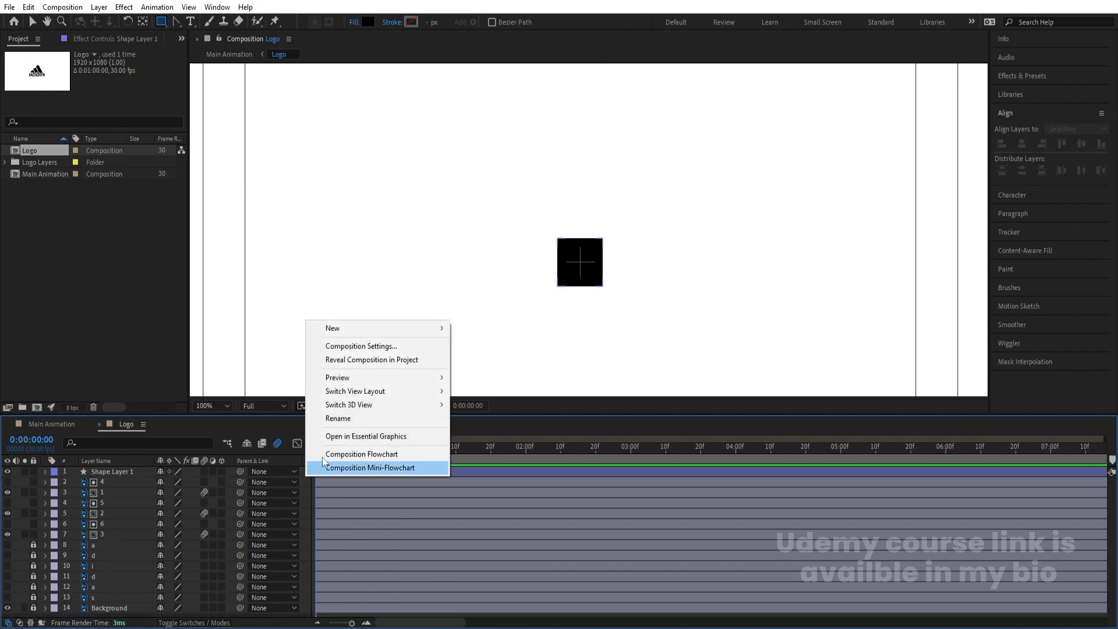
pyautogui.moveTo(332, 328)
pyautogui.click(470, 401)
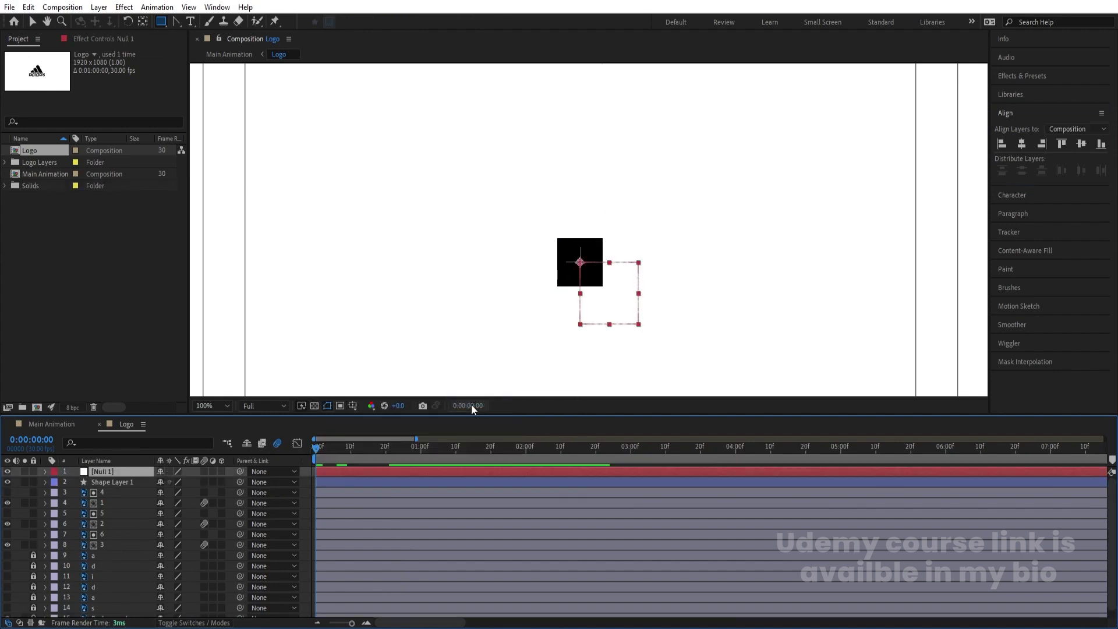
pyautogui.hotkey('ctrl', 'alt', 'Home')
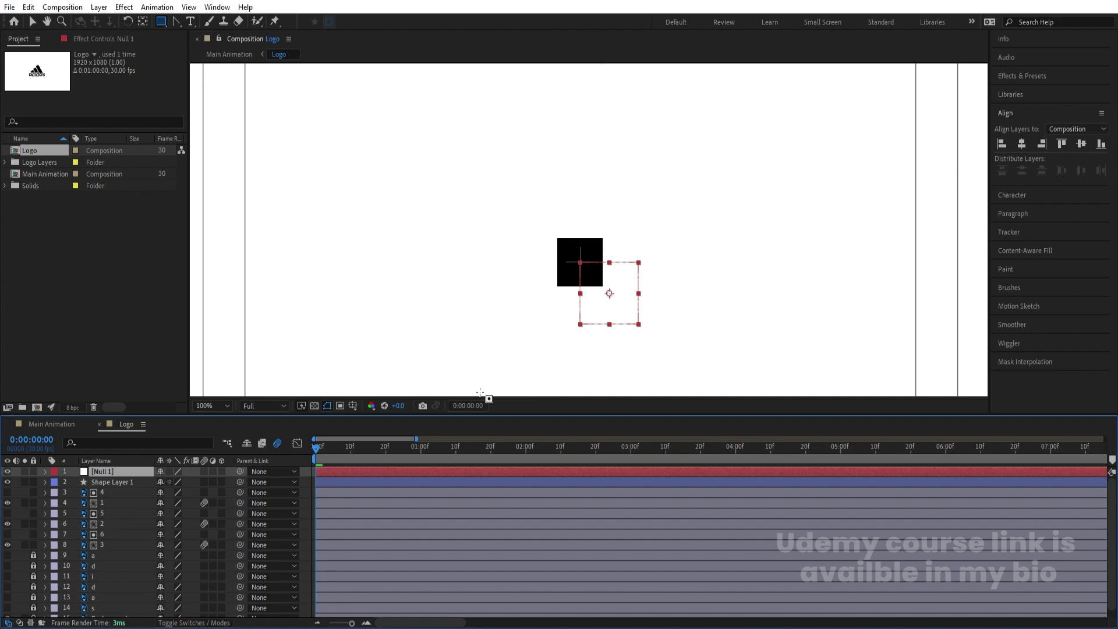
pyautogui.click(1021, 144)
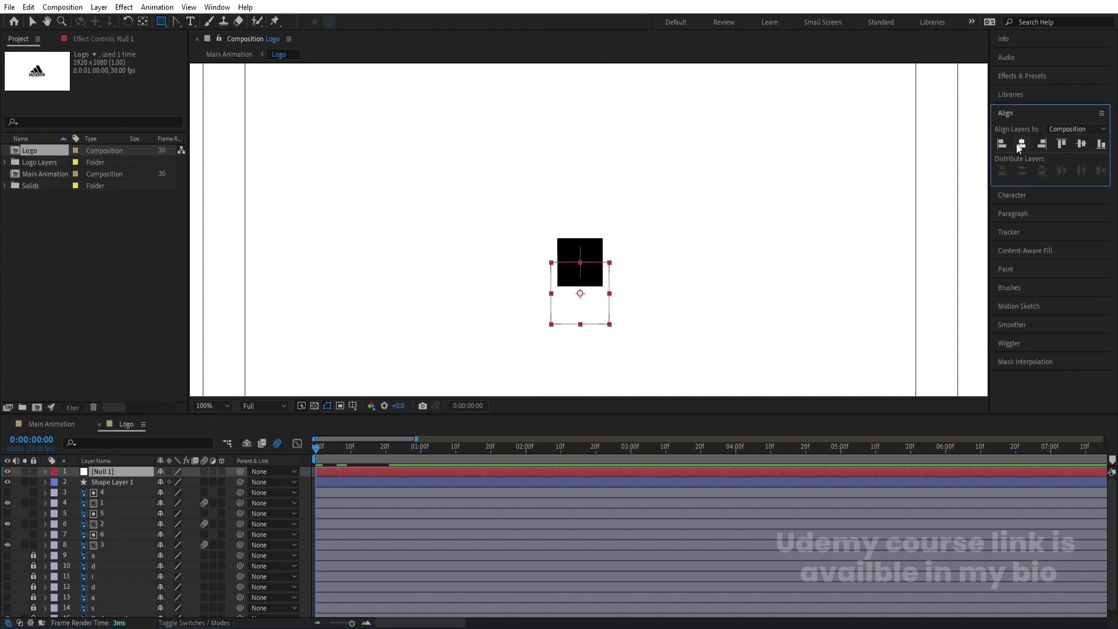
pyautogui.click(1081, 144)
# Move Shape Layer 1's anchor point to the middle of the square's bottom edge and parent the layer to Null 1.
pyautogui.click(135, 482)
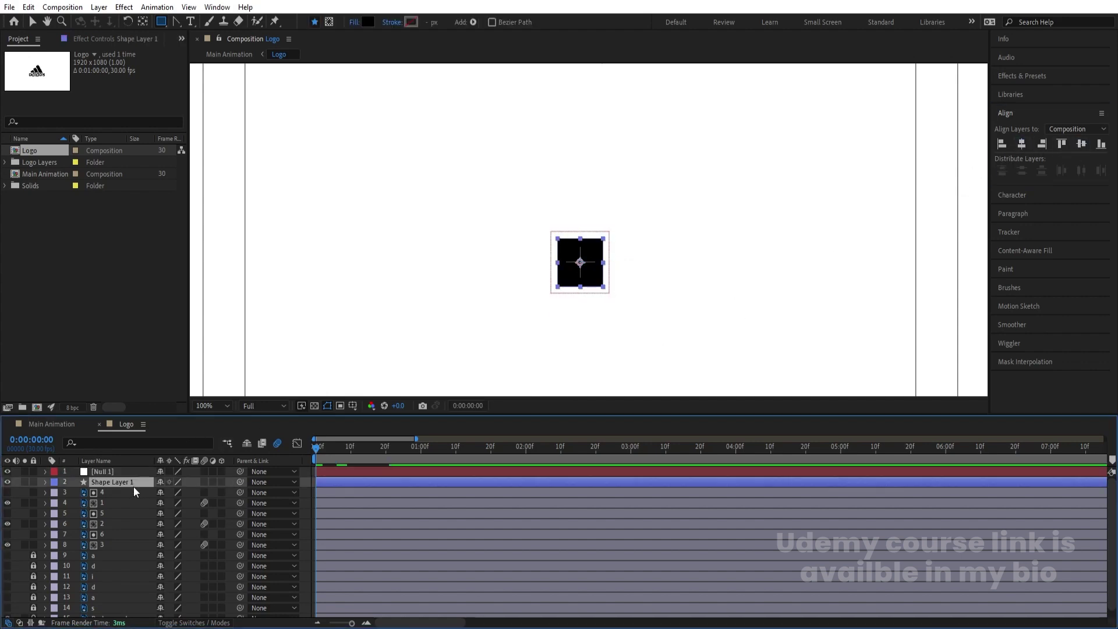
pyautogui.click(143, 22)
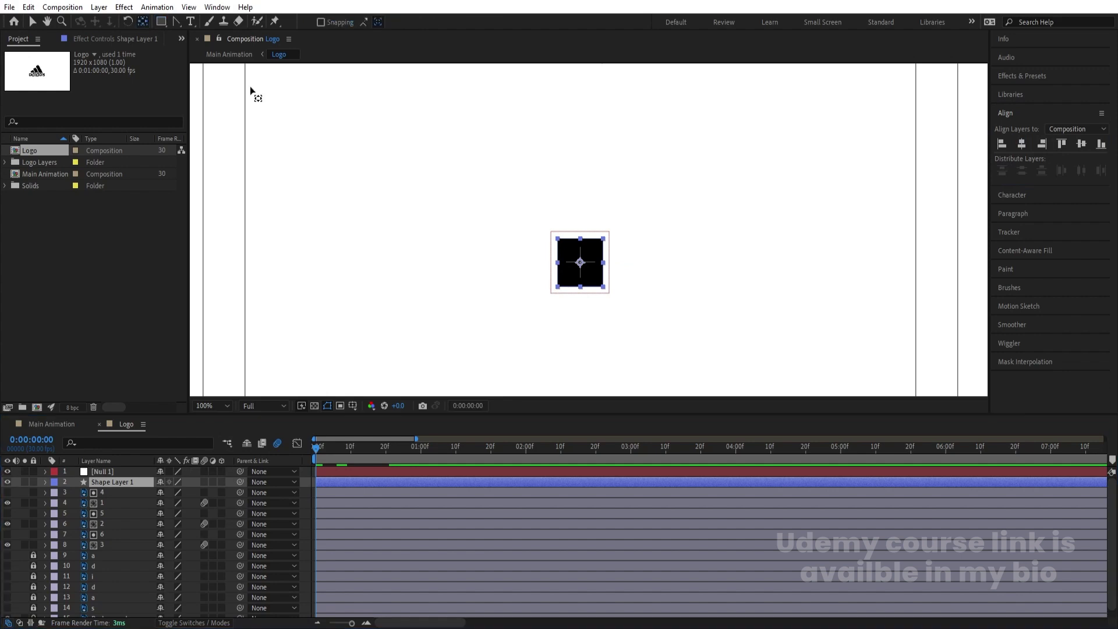
pyautogui.moveTo(579, 283); pyautogui.dragTo(582, 289)
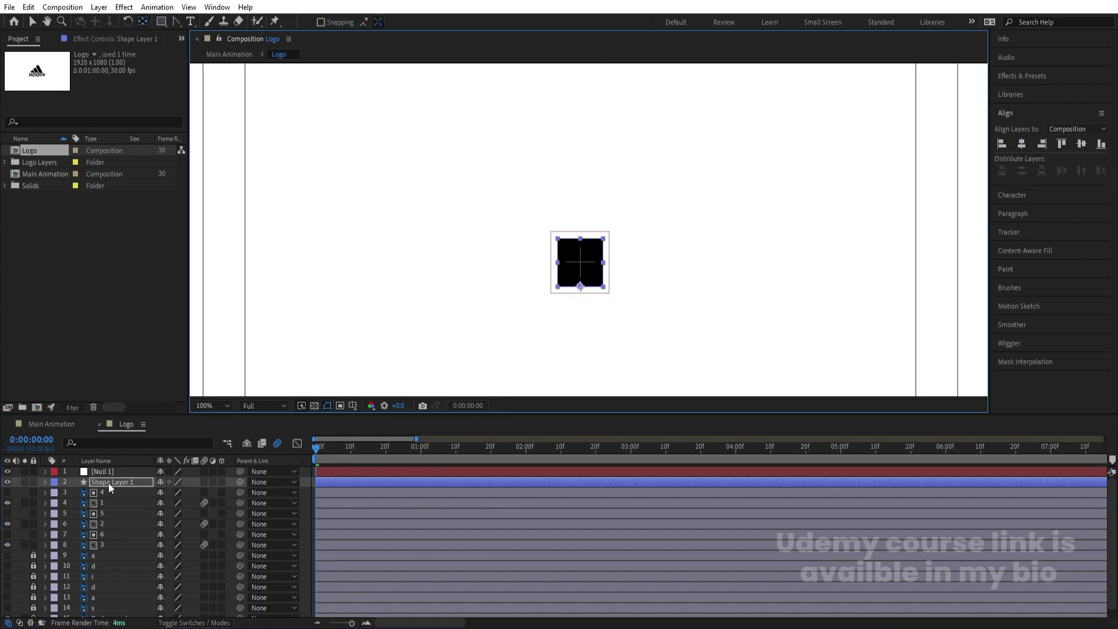
pyautogui.moveTo(239, 483); pyautogui.dragTo(120, 471)
pyautogui.press(',')
pyautogui.press(',')
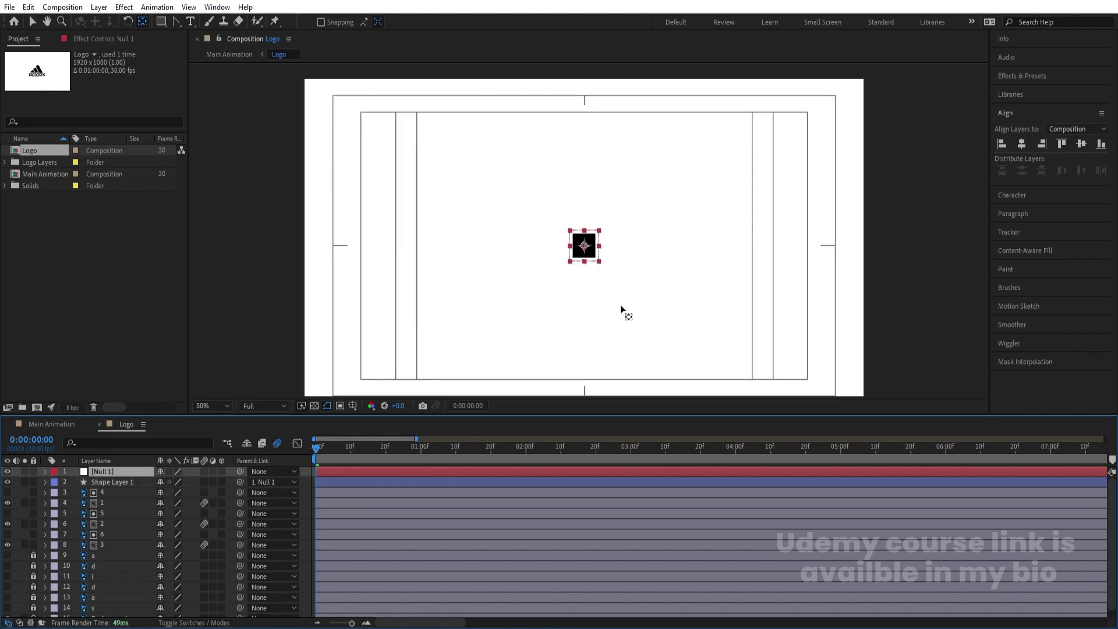
pyautogui.press('v')
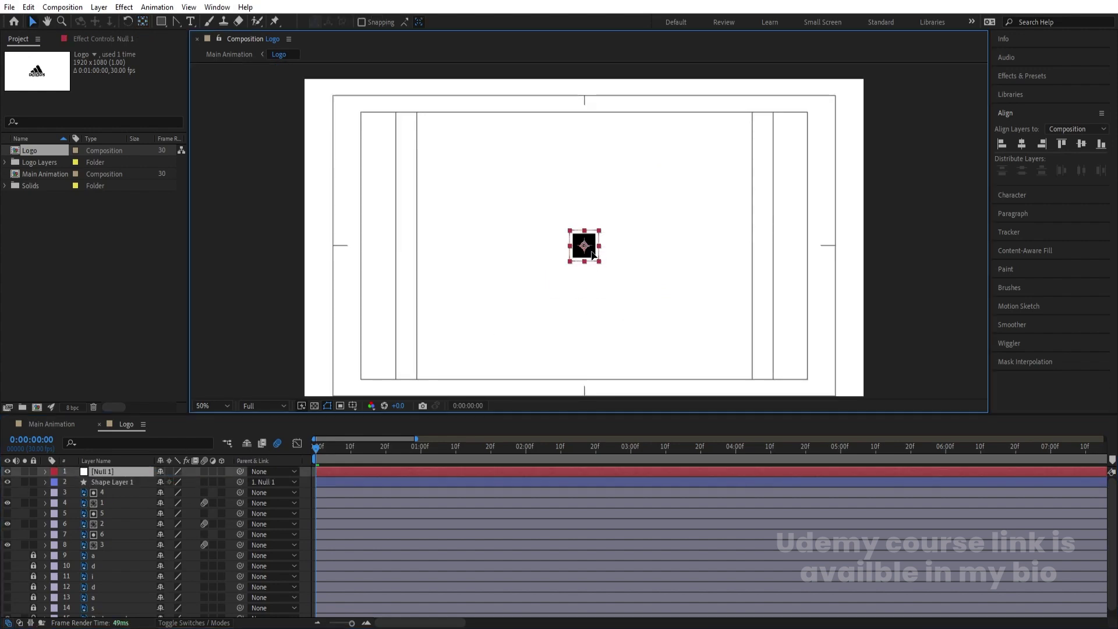
# Move Null 1 straight down to about 960, 628, carrying the square with it.
pyautogui.moveTo(592, 254); pyautogui.dragTo(594, 283)
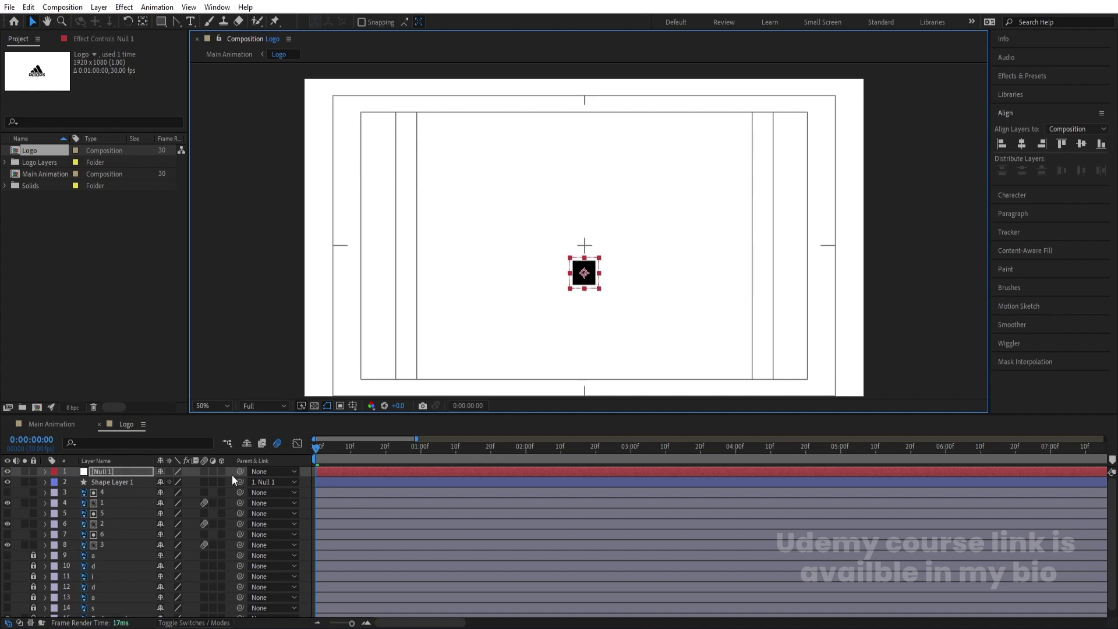
pyautogui.click(226, 406)
pyautogui.click(208, 186)
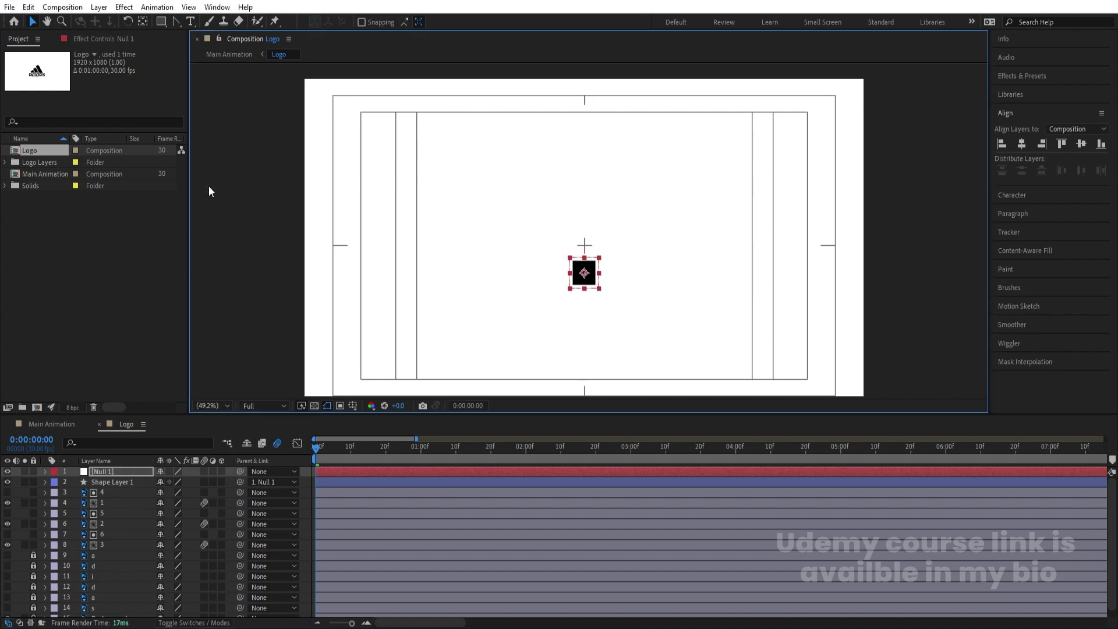
# Separate Null 1's Position into independent X and Y dimensions.
pyautogui.click(126, 469)
pyautogui.press('p')
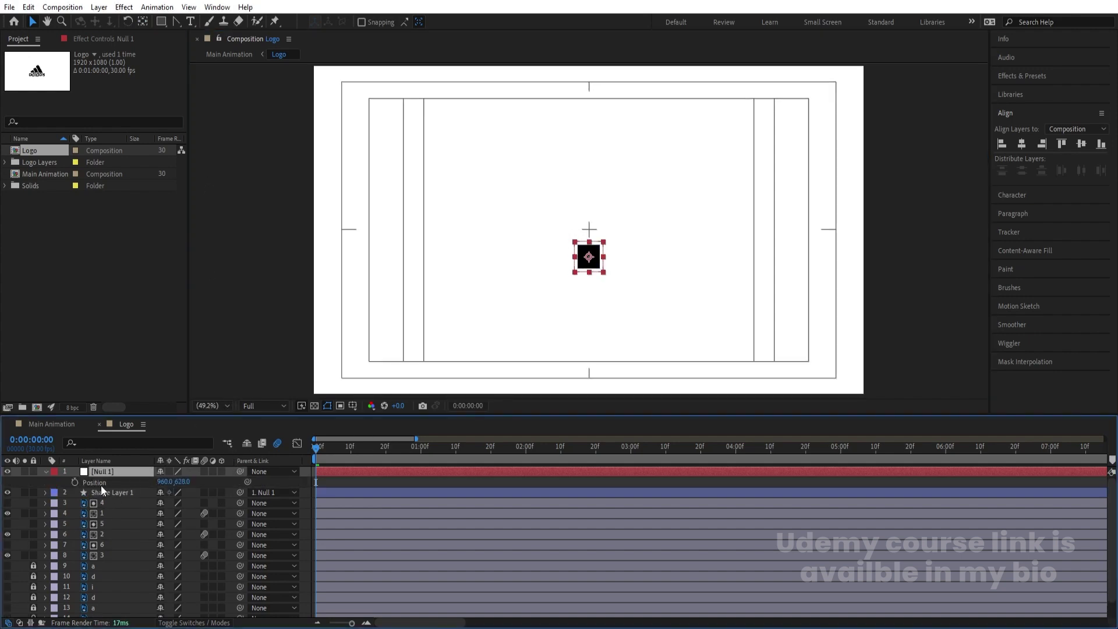
pyautogui.click(100, 486)
pyautogui.rightClick(99, 482)
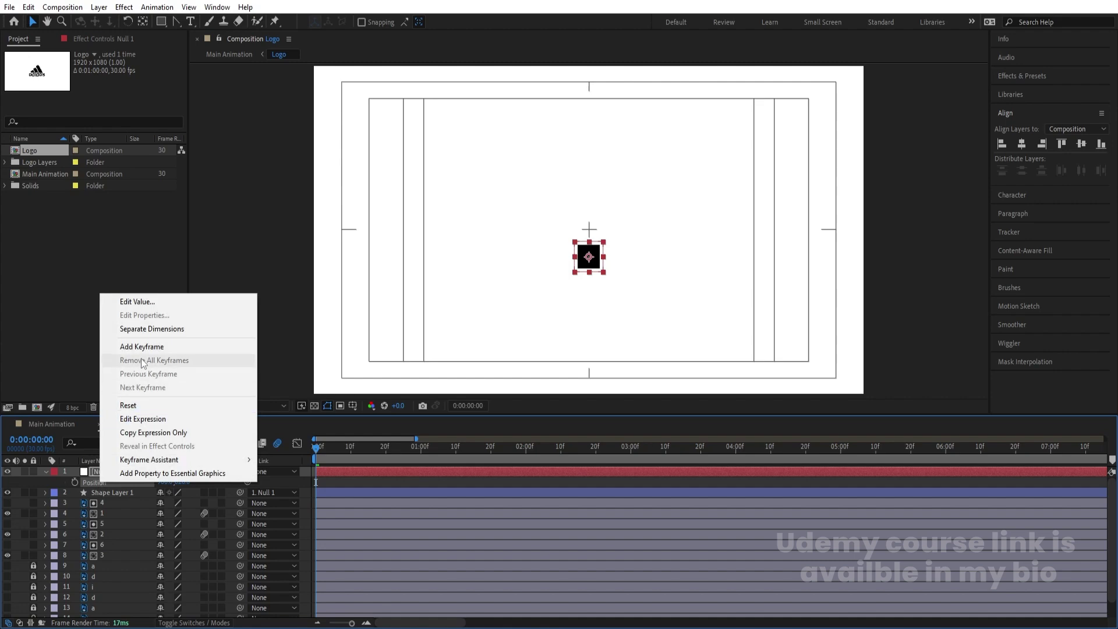
pyautogui.click(141, 330)
pyautogui.click(350, 489)
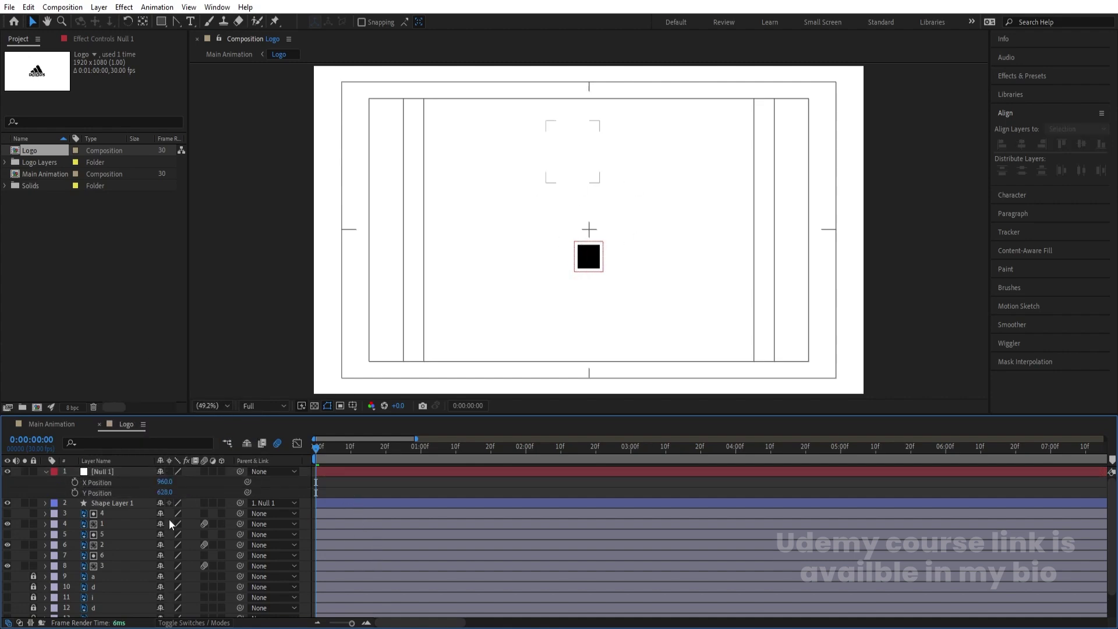
# Keyframe Null 1's X Position from about 1973 at frame 0 to about 566 at 1:00.
pyautogui.click(75, 482)
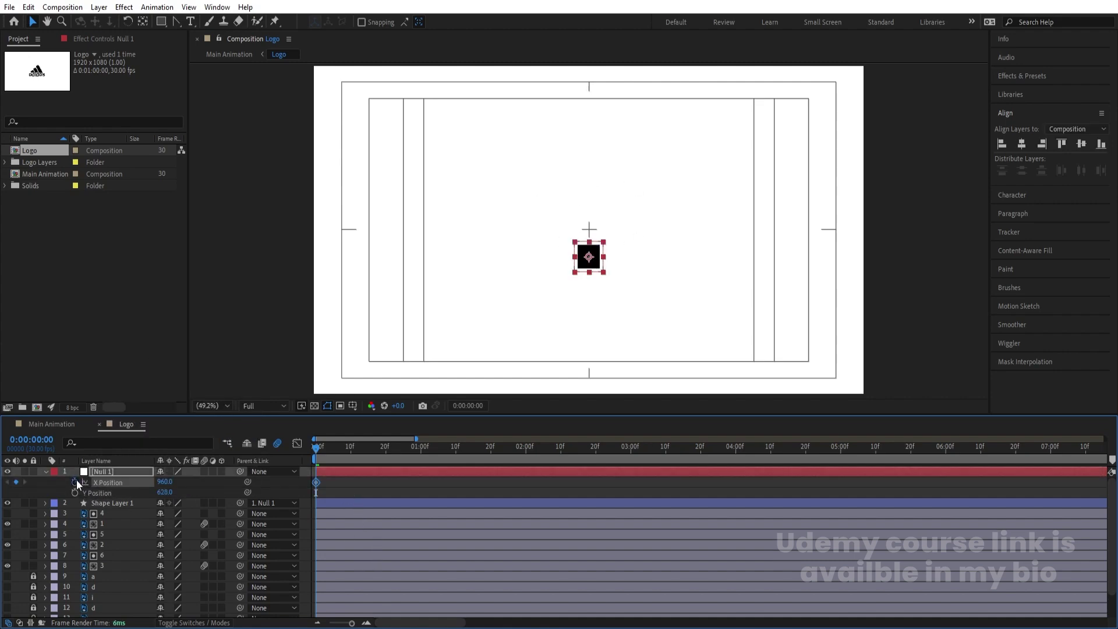
pyautogui.click(385, 451)
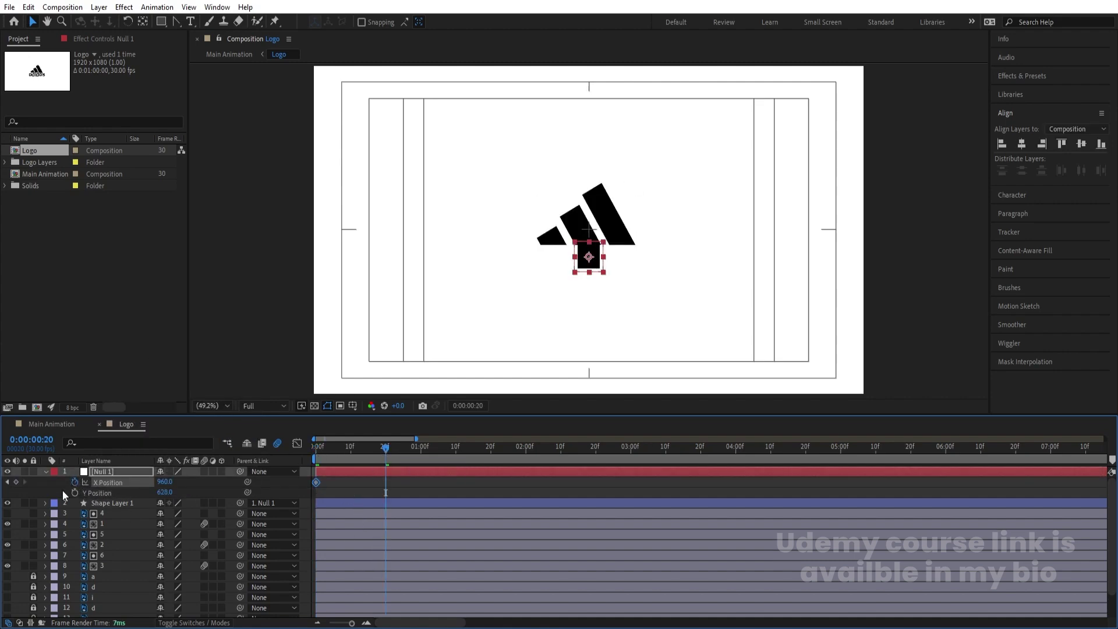
pyautogui.click(420, 450)
pyautogui.click(16, 482)
pyautogui.press('Home')
pyautogui.moveTo(172, 486); pyautogui.dragTo(716, 439)
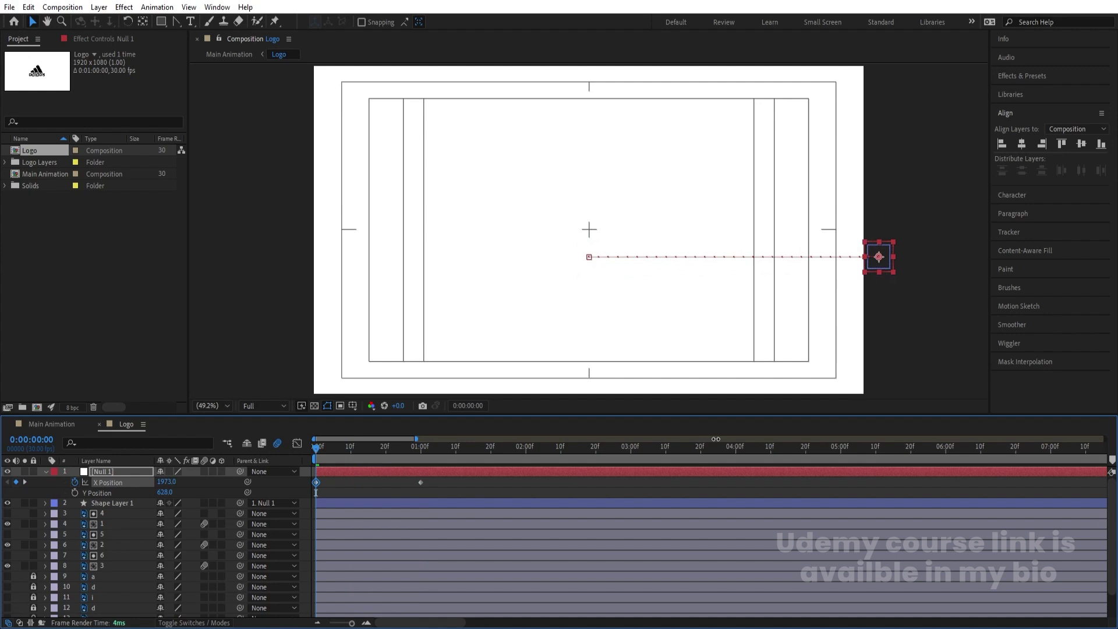
pyautogui.press('k')
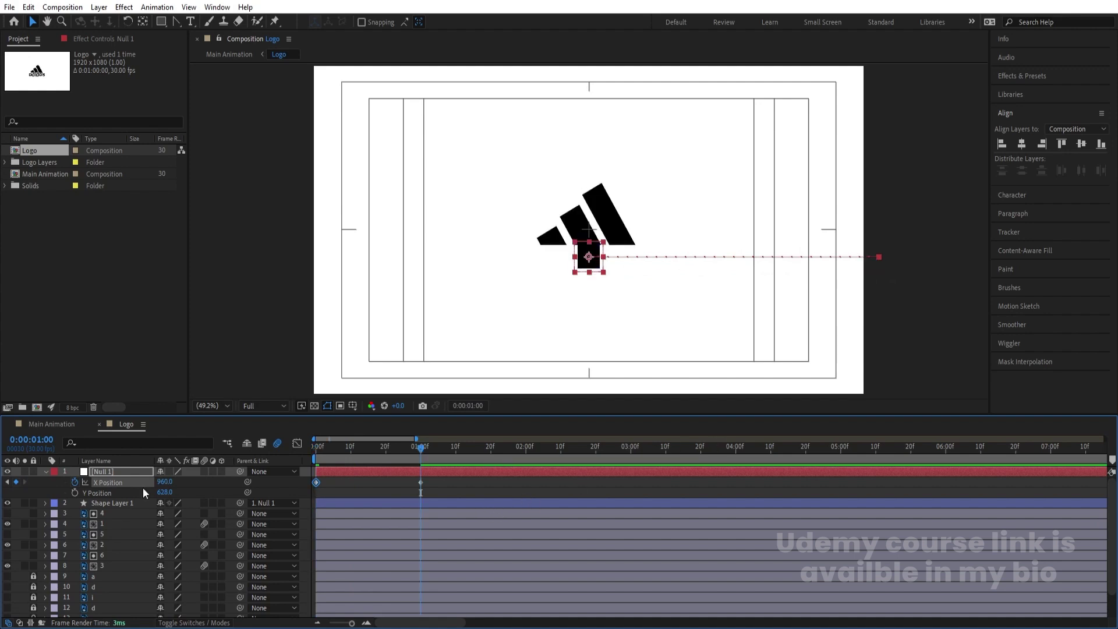
pyautogui.moveTo(165, 482); pyautogui.dragTo(39, 492)
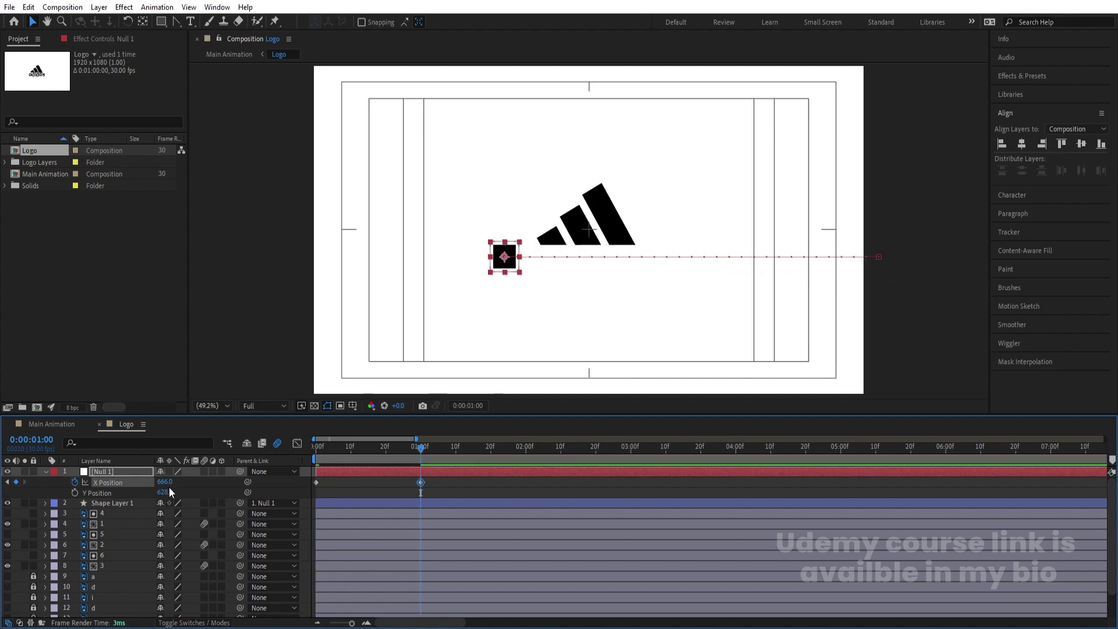
pyautogui.moveTo(165, 482); pyautogui.dragTo(115, 483)
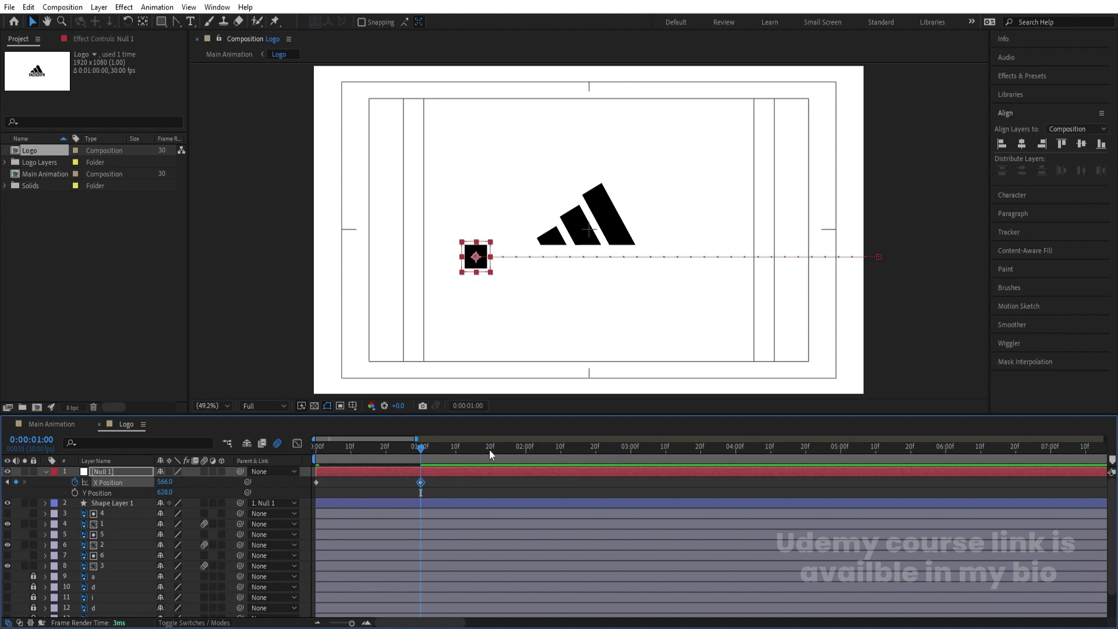
# Keyframe Null 1's X and Y Position at 1:01, and at 2:00 move it to about 982.3, 410.8 on the tallest stripe's top.
pyautogui.moveTo(490, 450); pyautogui.dragTo(510, 454)
pyautogui.press('=')
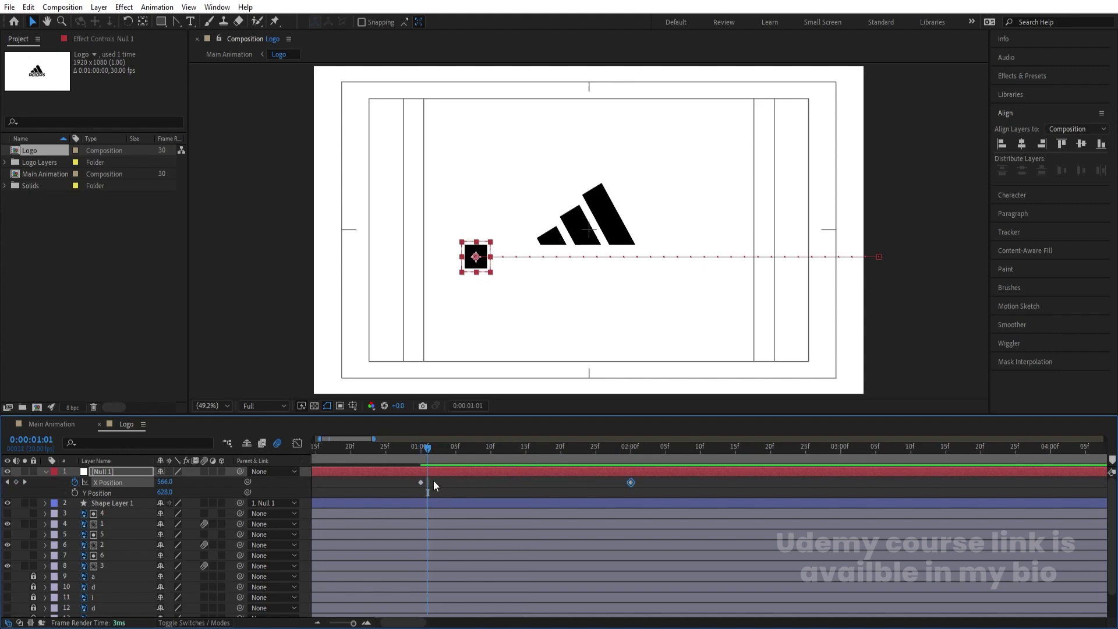
pyautogui.click(16, 482)
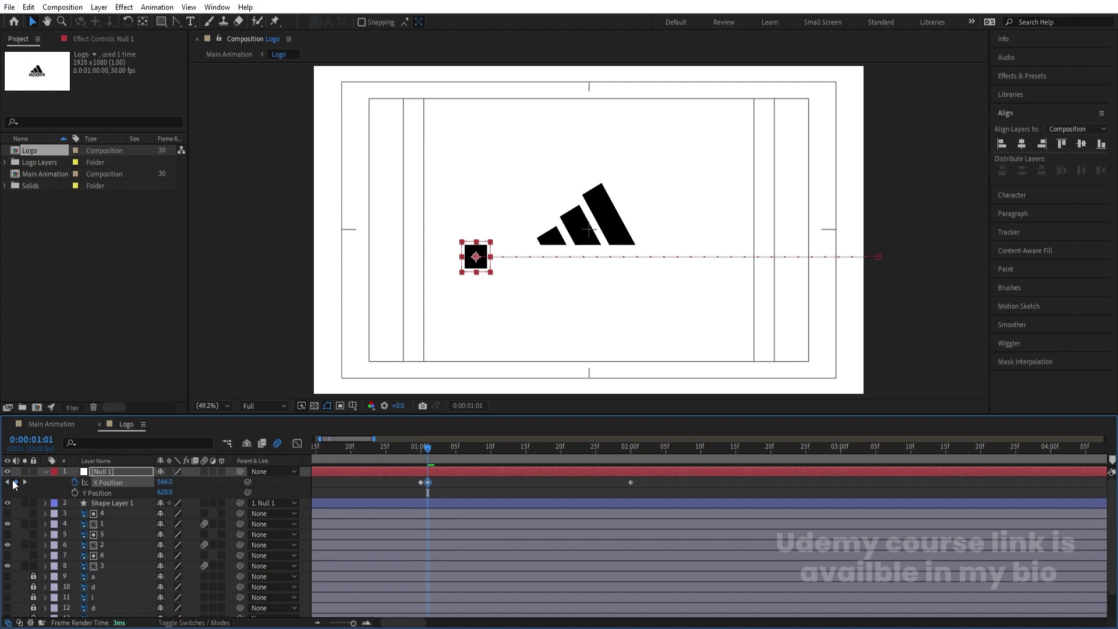
pyautogui.click(75, 493)
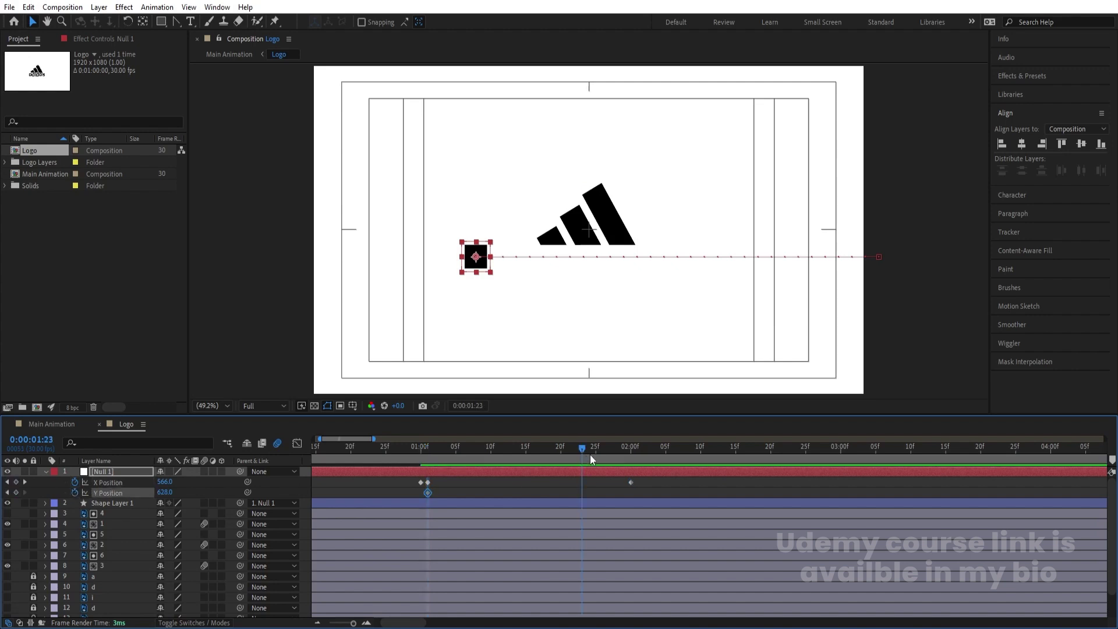
pyautogui.moveTo(485, 266); pyautogui.dragTo(604, 205)
pyautogui.scroll(4, 599, 200)
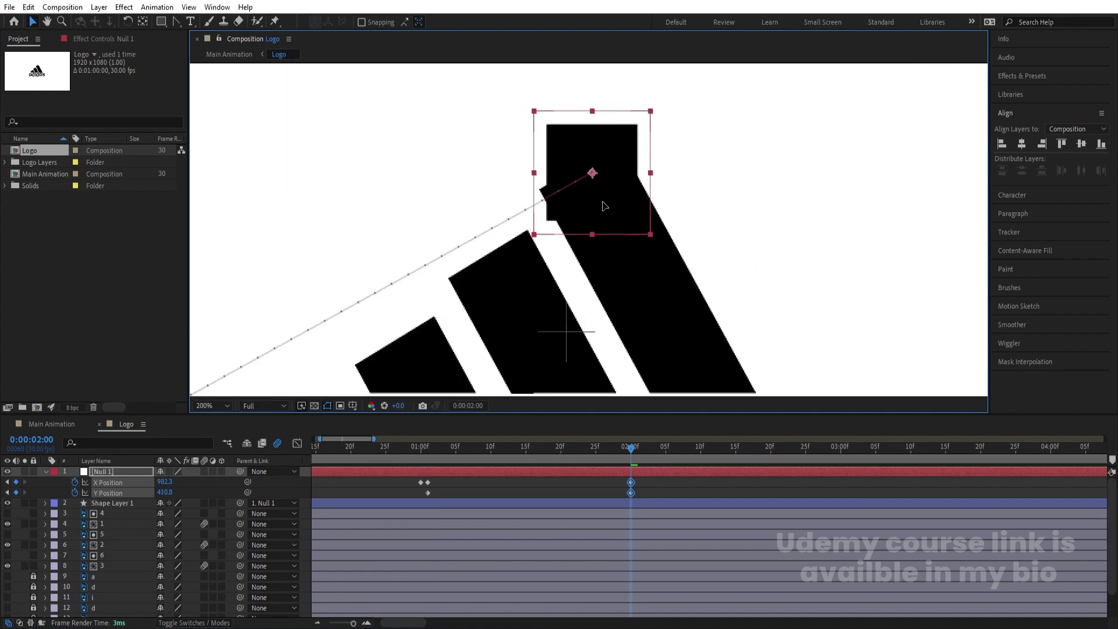
# At 1:15, raise Null 1 above the stripes by setting its Y Position to about 282.1.
pyautogui.moveTo(540, 447); pyautogui.dragTo(525, 447)
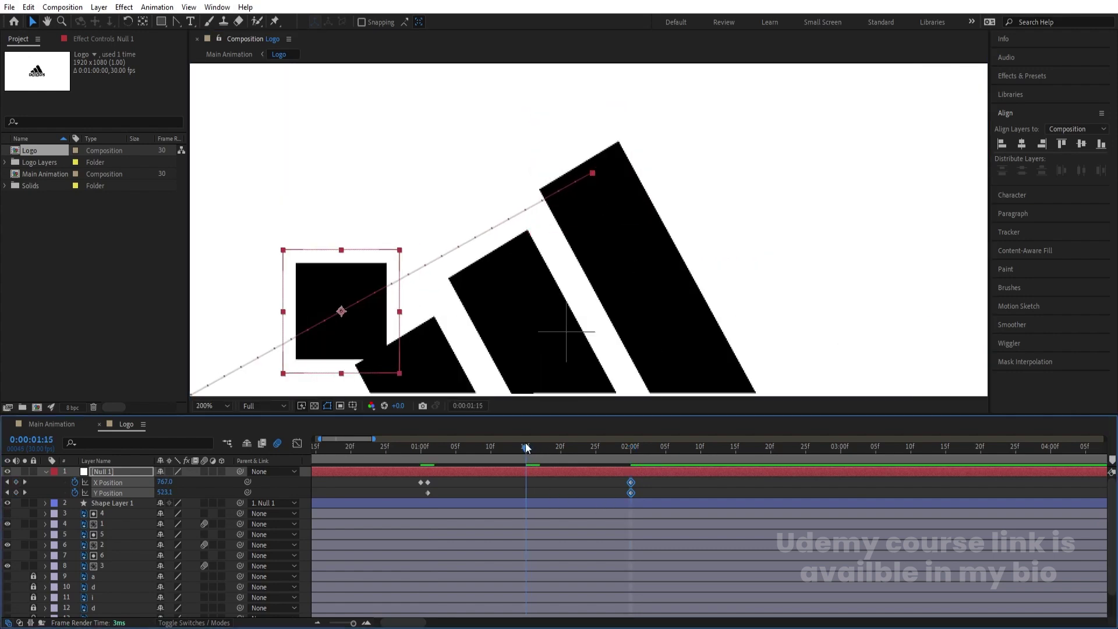
pyautogui.scroll(-4, 522, 200)
pyautogui.moveTo(164, 492); pyautogui.dragTo(11, 477)
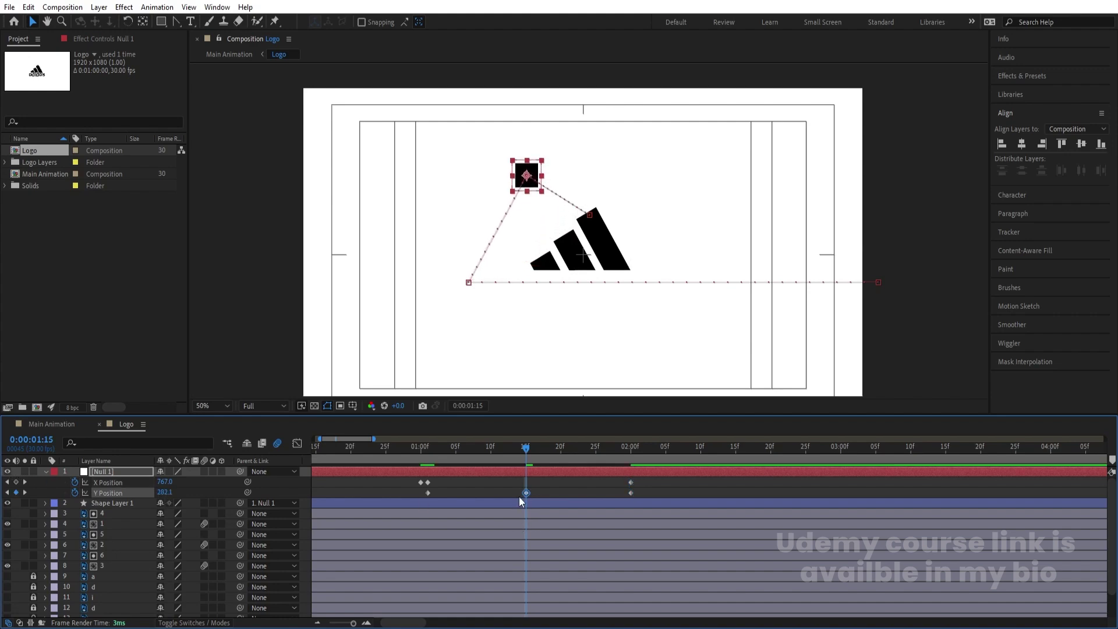
# Easy ease Null 1's Y Position keyframes and widen the speed handles on both sides of the 1:15 keyframe to slow the jump's peak.
pyautogui.moveTo(394, 496); pyautogui.dragTo(677, 496)
pyautogui.press('F9')
pyautogui.click(297, 443)
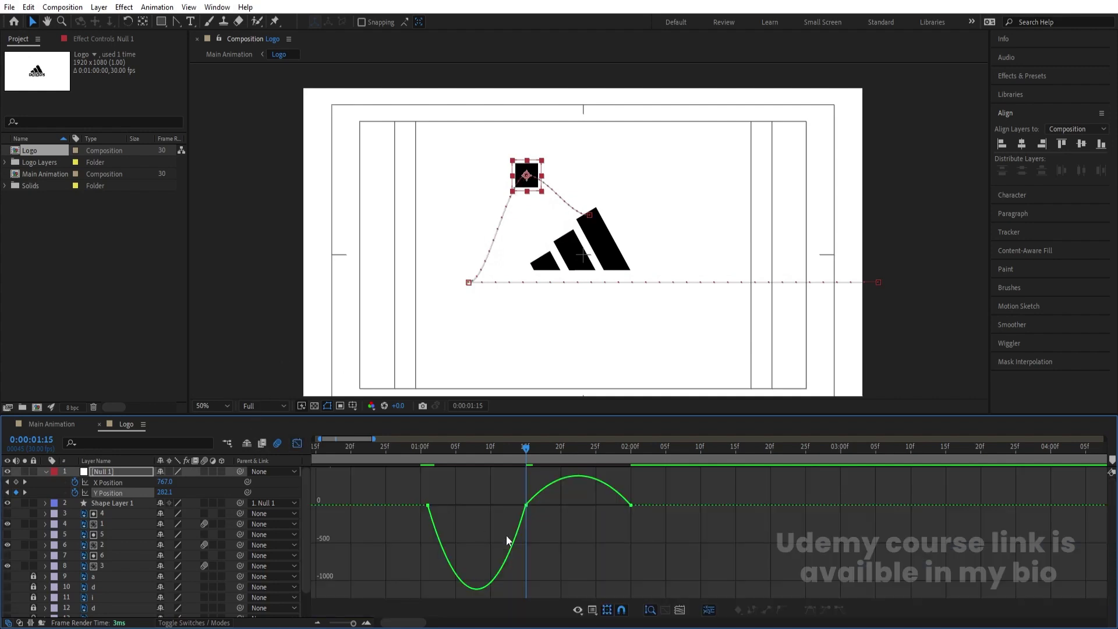
pyautogui.doubleClick(520, 523)
pyautogui.moveTo(508, 504); pyautogui.dragTo(439, 504)
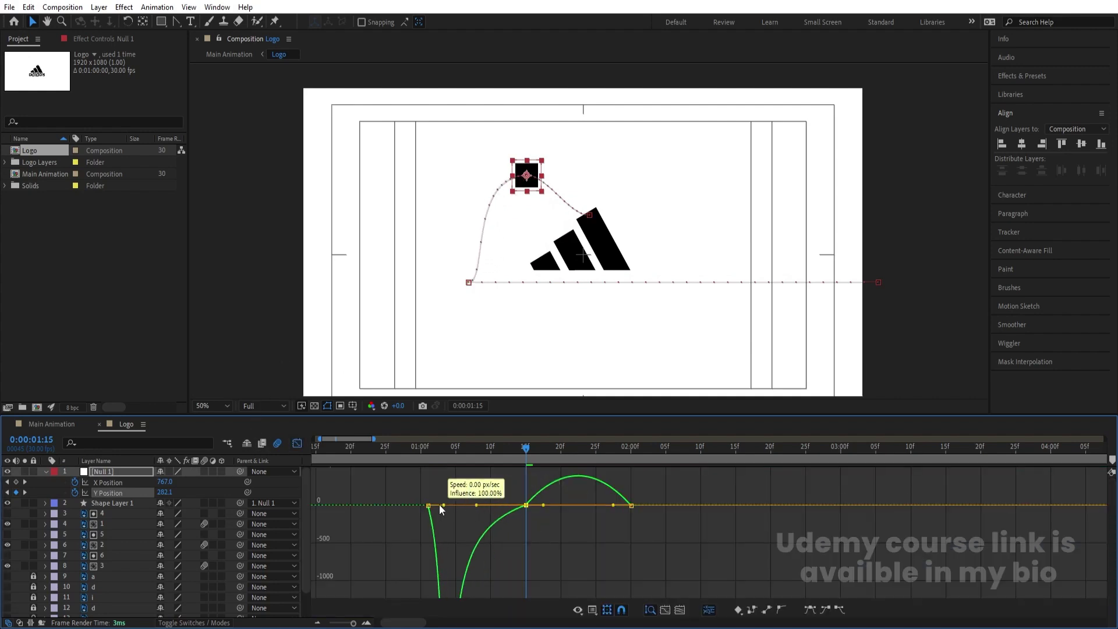
pyautogui.moveTo(546, 504); pyautogui.dragTo(617, 500)
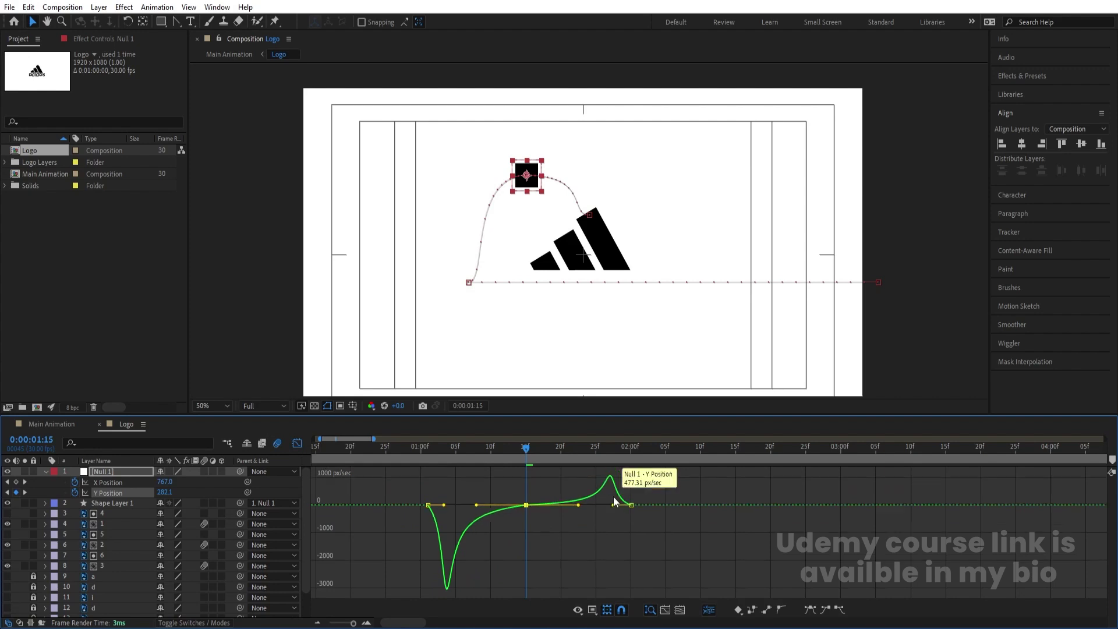
# Shorten the speed handles of the first and last Y Position keyframes for a fast takeoff and landing.
pyautogui.moveTo(456, 476); pyautogui.dragTo(399, 531)
pyautogui.click(440, 509)
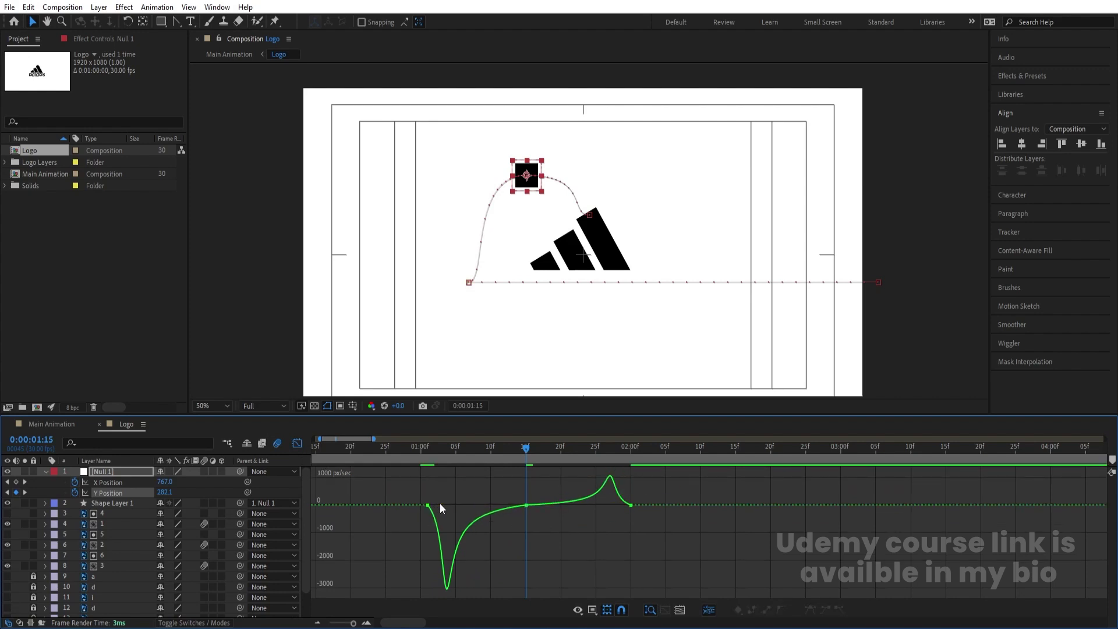
pyautogui.moveTo(439, 499)
pyautogui.mouseDown()
pyautogui.moveTo(420, 518)
pyautogui.moveTo(434, 505)
pyautogui.mouseUp()
pyautogui.moveTo(674, 481); pyautogui.dragTo(591, 552)
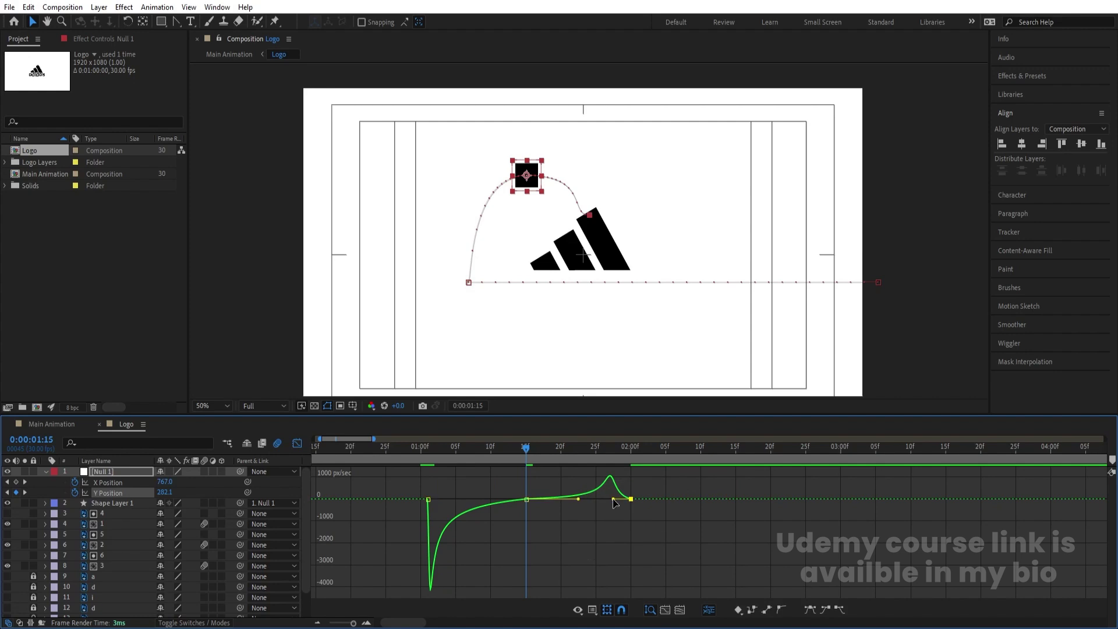
pyautogui.moveTo(616, 500); pyautogui.dragTo(629, 504)
pyautogui.click(303, 443)
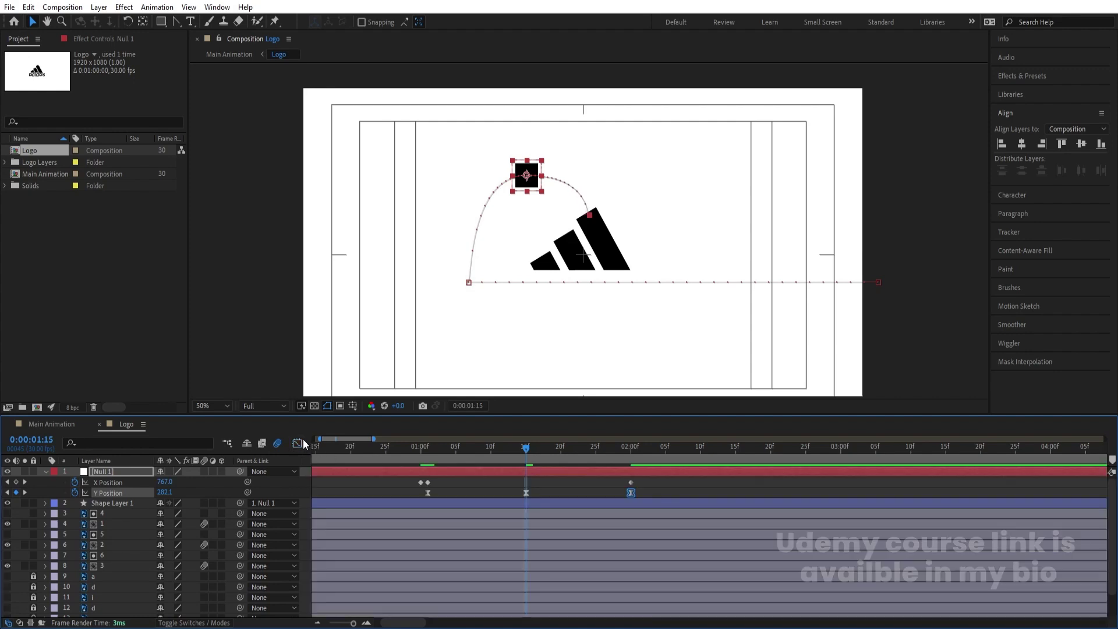
# Keyframe Null 1's Rotation from 0° at 1:01 to -300° at 2:00, matching the tallest stripe's slant.
pyautogui.moveTo(454, 446); pyautogui.dragTo(430, 451)
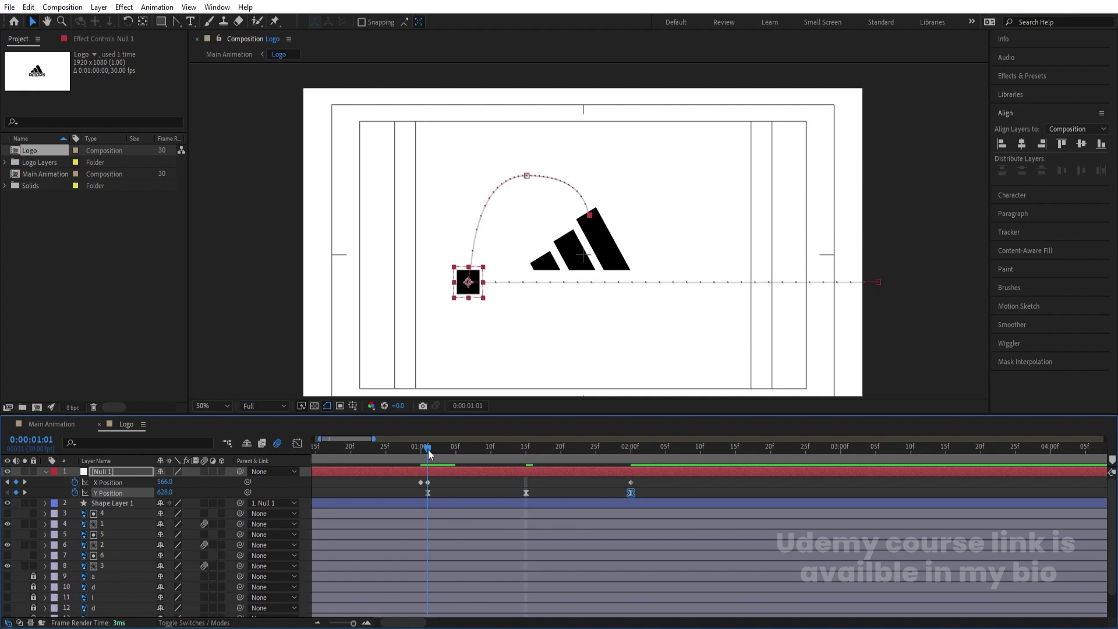
pyautogui.press('r')
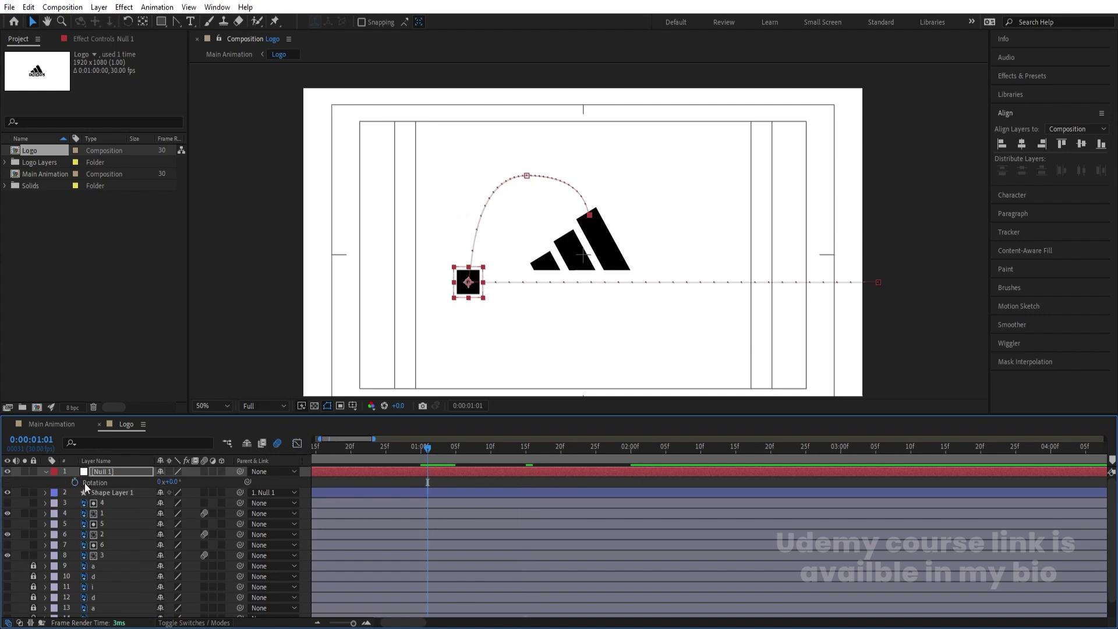
pyautogui.click(74, 482)
pyautogui.hotkey('shift', 'p')
pyautogui.press('space')
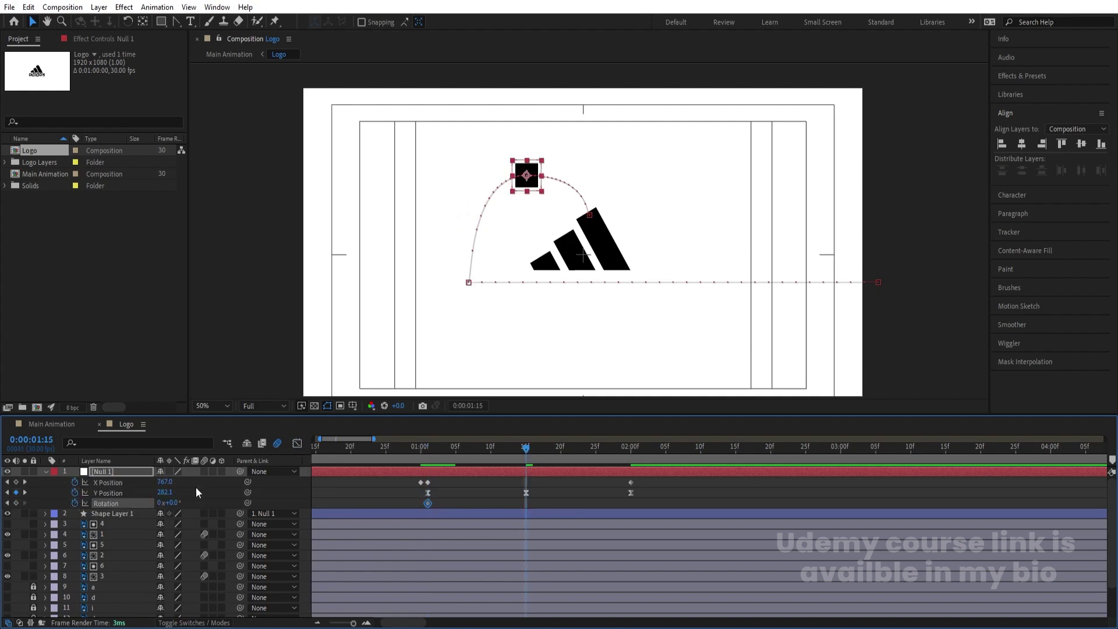
pyautogui.press('space')
pyautogui.scroll(4, 595, 208)
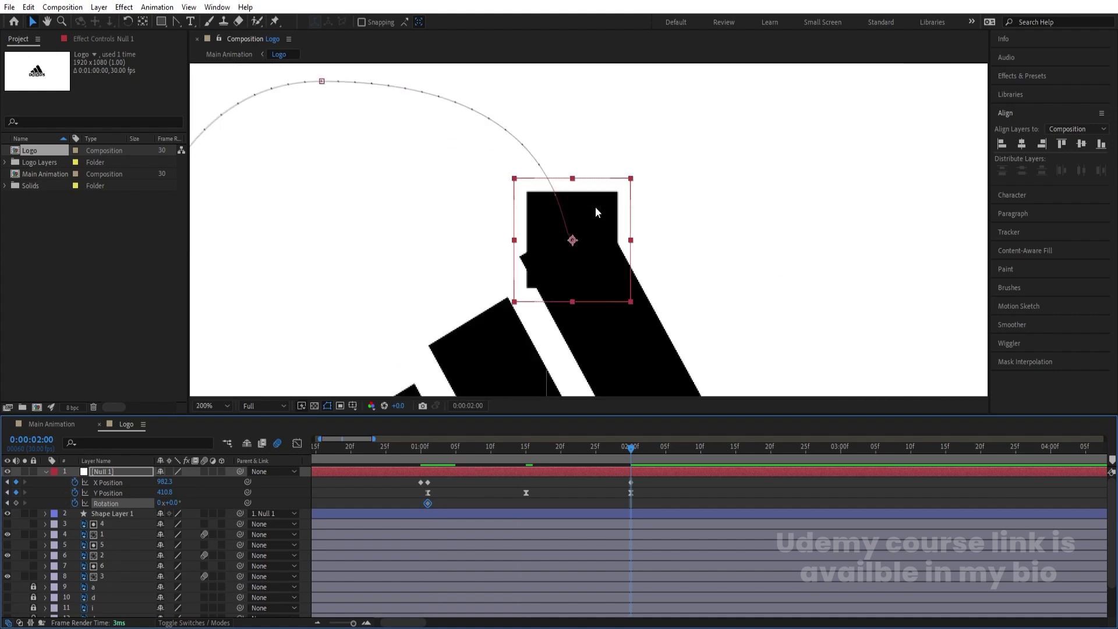
pyautogui.moveTo(171, 502); pyautogui.dragTo(32, 538)
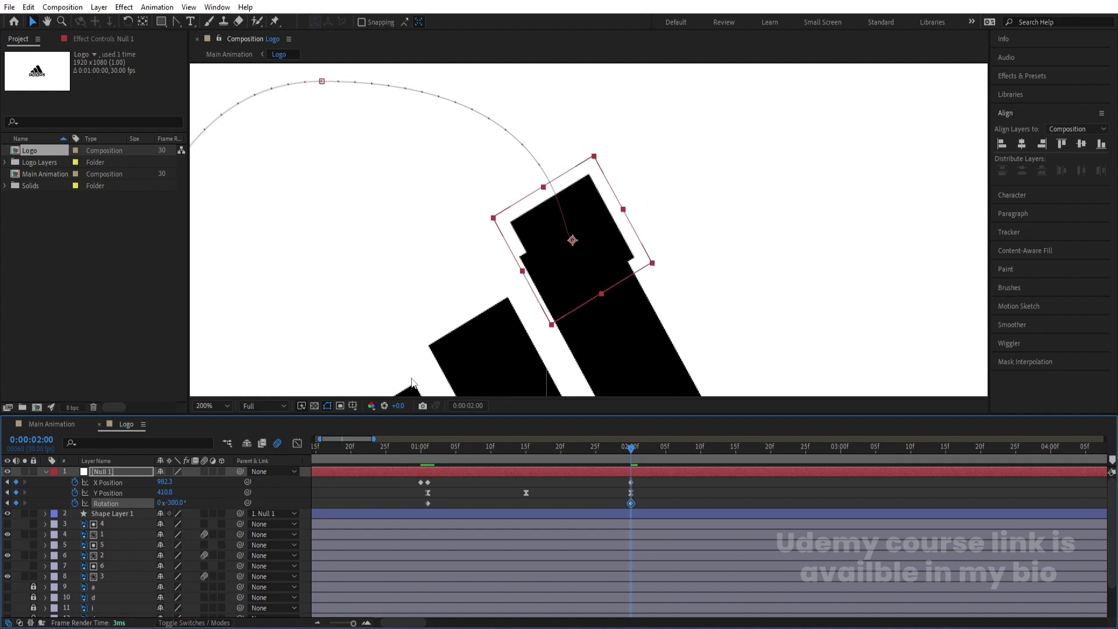
# At 2:00, move Null 1 to about 988.8, 437.3 so the square fits inside the tallest stripe's top, and preview the jump.
pyautogui.moveTo(606, 269); pyautogui.dragTo(614, 300)
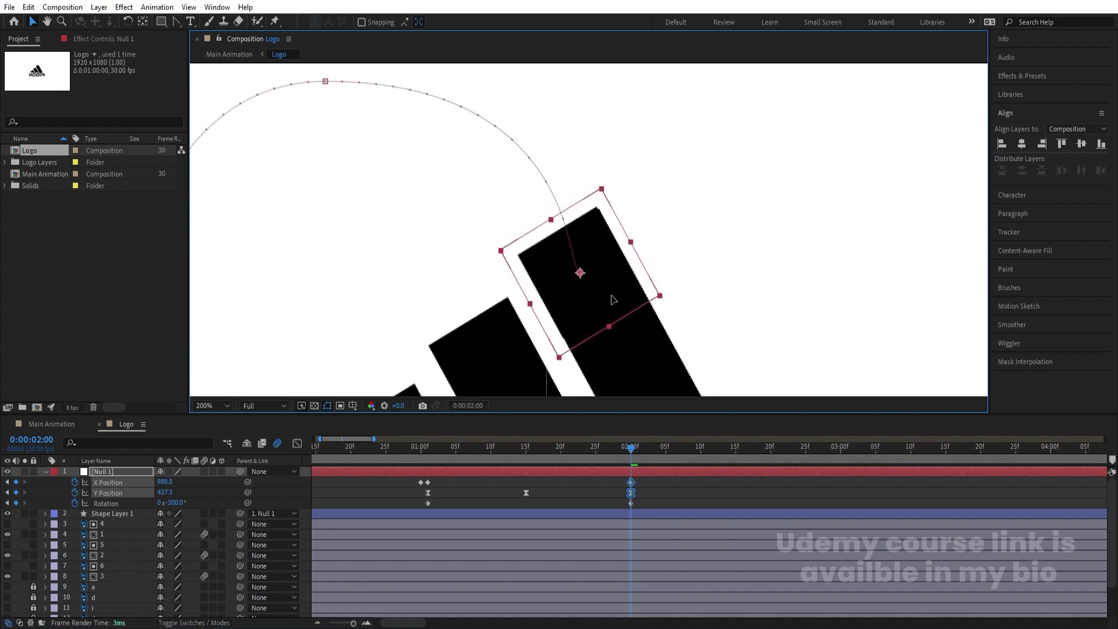
pyautogui.moveTo(594, 461); pyautogui.dragTo(435, 461)
pyautogui.scroll(-4, 537, 282)
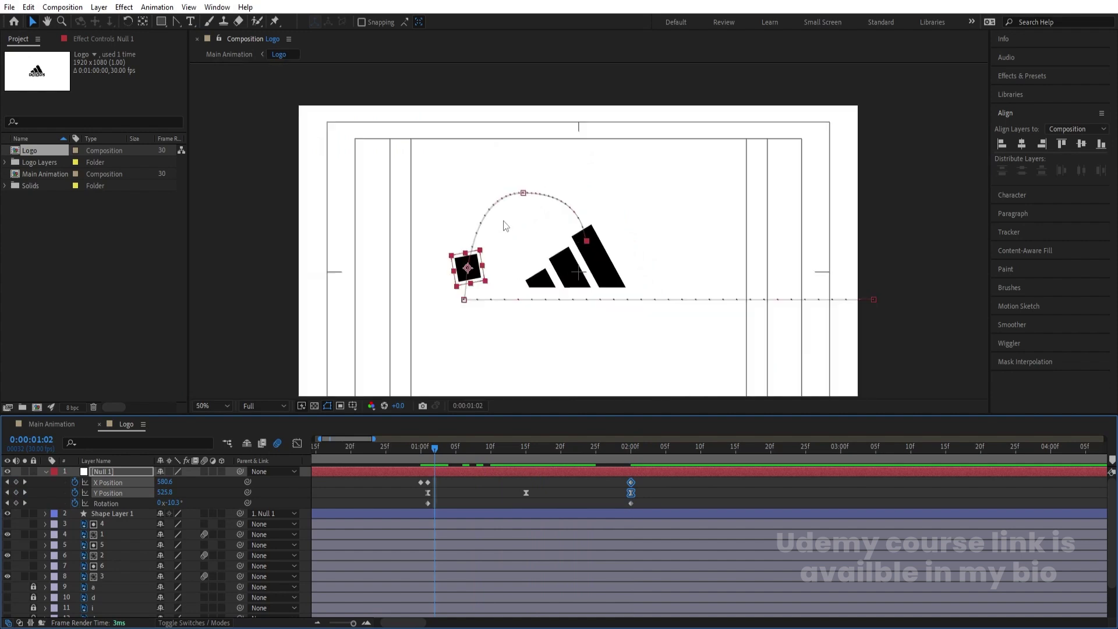
pyautogui.press('space')
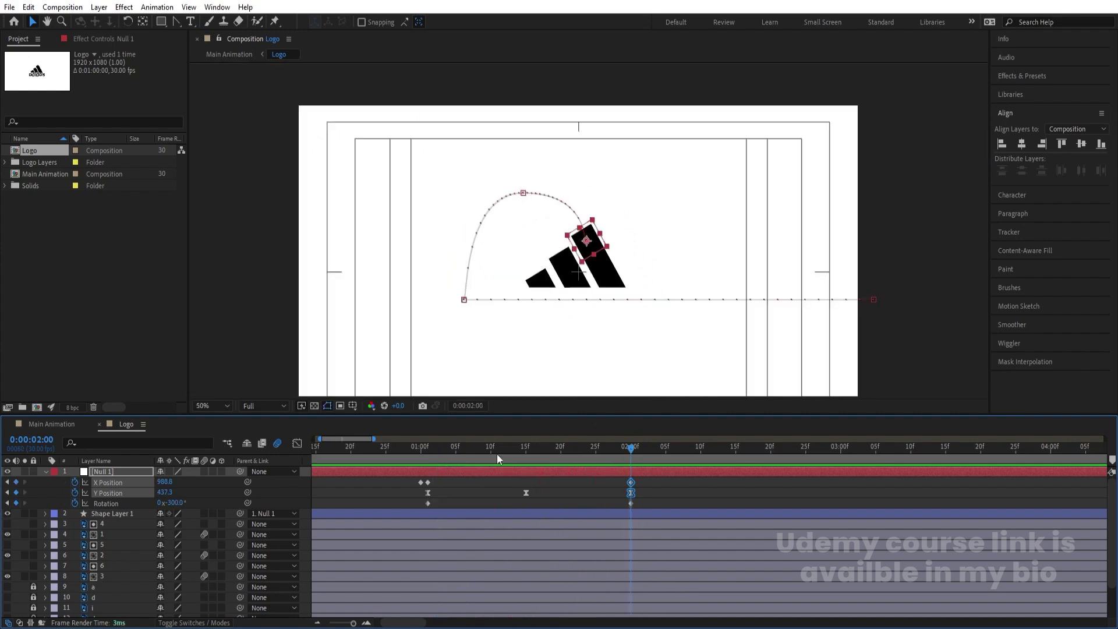
# Easy ease the Rotation keyframes, stretch their speed handles inward for a sharp mid-jump peak, and preview the spin.
pyautogui.moveTo(404, 504); pyautogui.dragTo(645, 505)
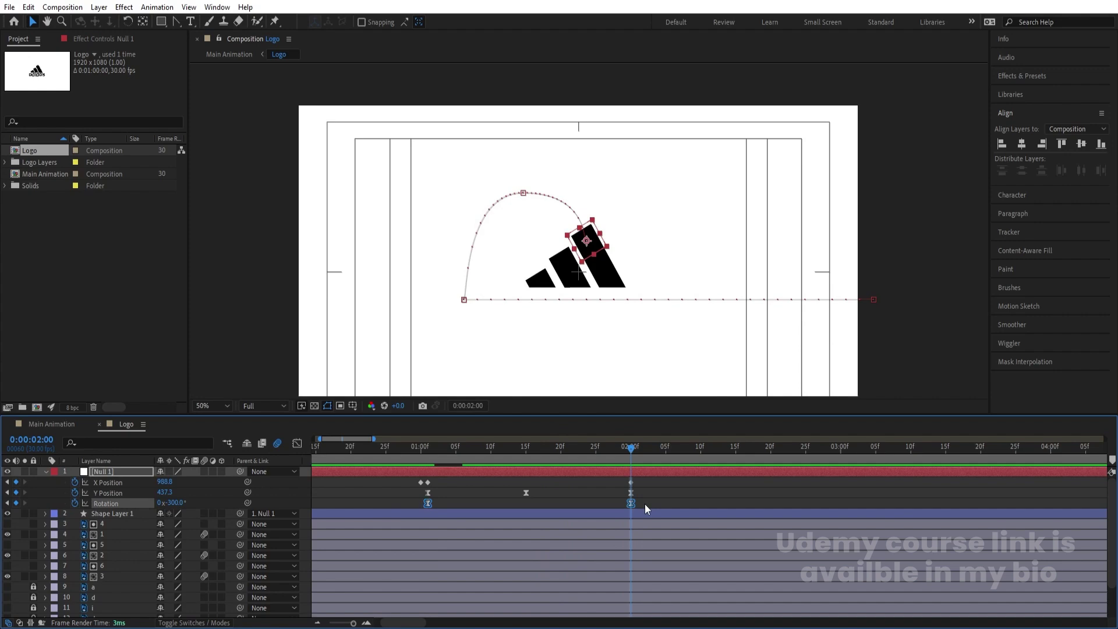
pyautogui.click(298, 443)
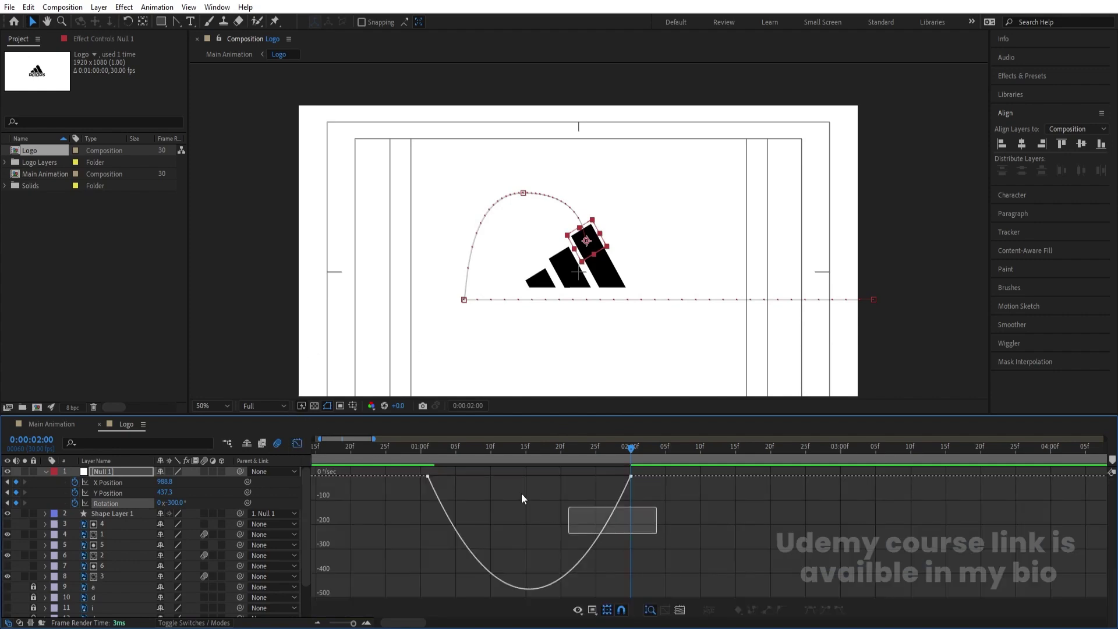
pyautogui.click(511, 479)
pyautogui.moveTo(597, 480); pyautogui.dragTo(545, 478)
pyautogui.moveTo(471, 484); pyautogui.dragTo(507, 479)
pyautogui.moveTo(463, 447); pyautogui.dragTo(421, 447)
pyautogui.press('space')
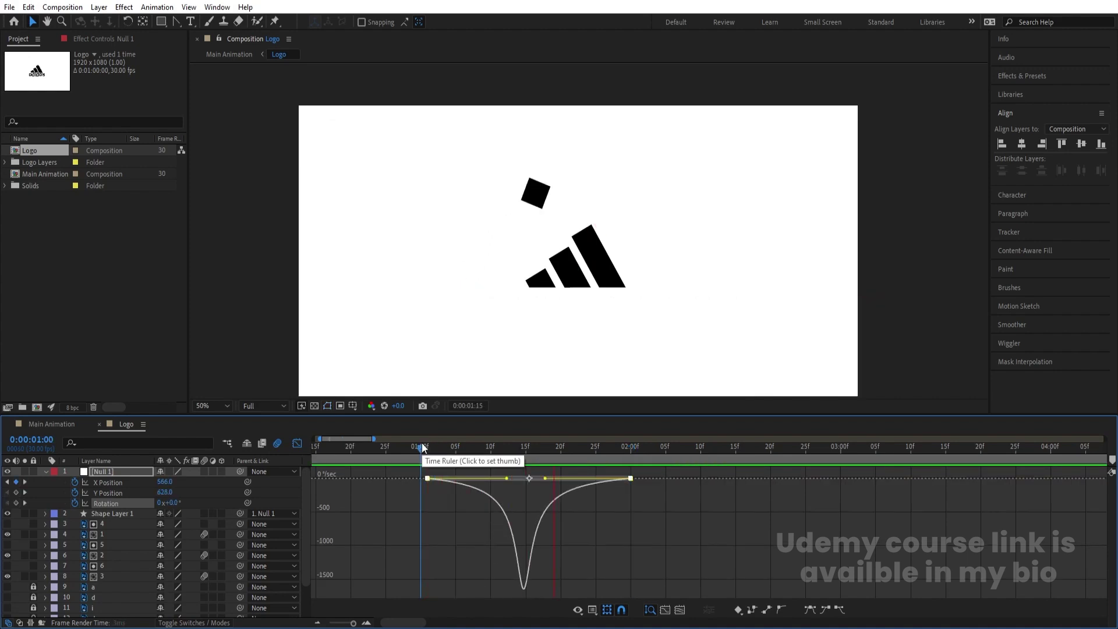
pyautogui.press('space')
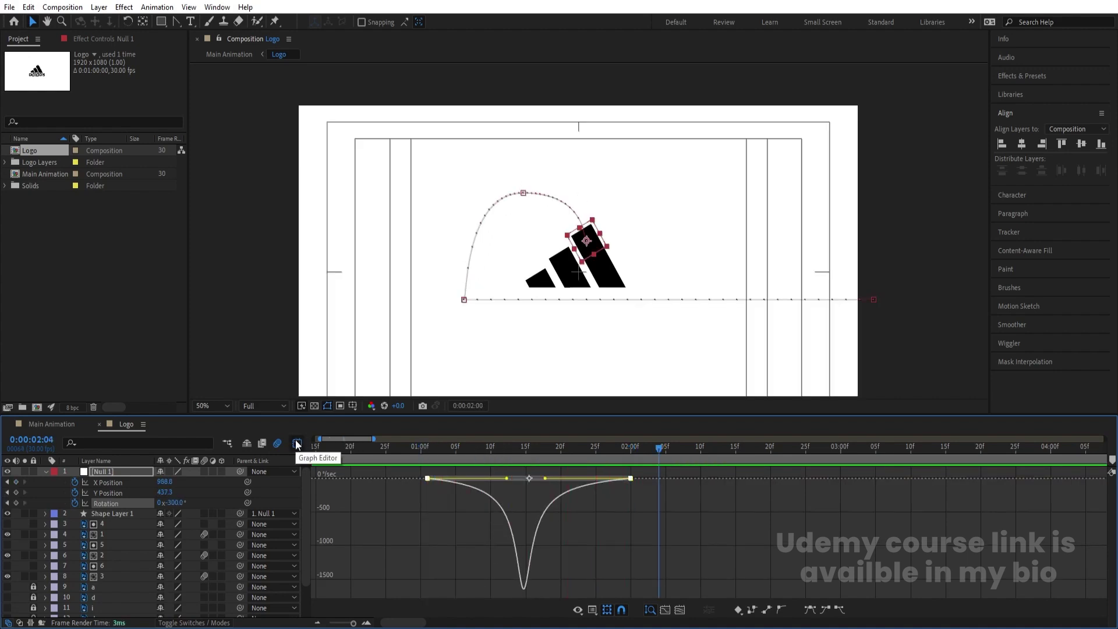
# Undo the Rotation speed handle adjustments back to plain easy ease and preview the jump from about 1:00.
pyautogui.hotkey('ctrl', 'z')
pyautogui.press('j')
pyautogui.hotkey('ctrl', 'z')
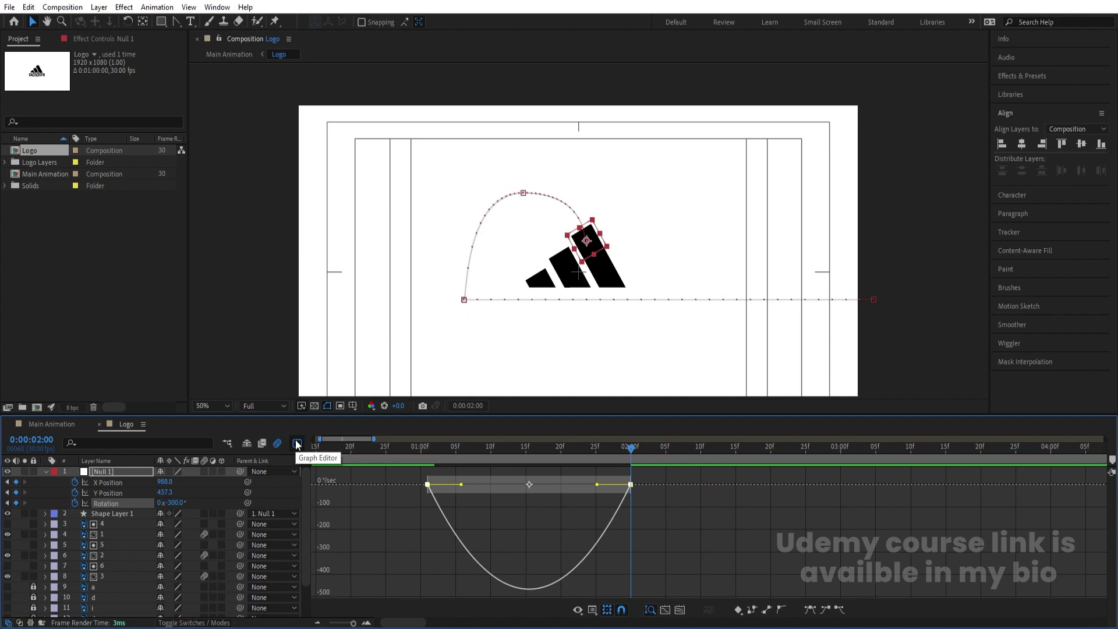
pyautogui.click(419, 446)
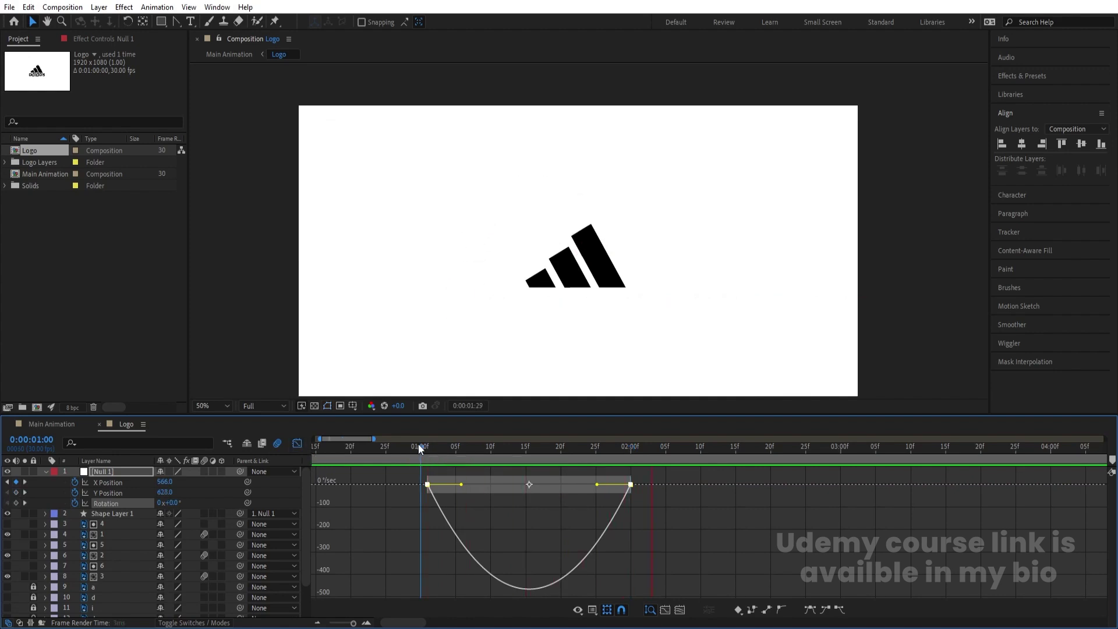
pyautogui.press('space')
pyautogui.click(297, 443)
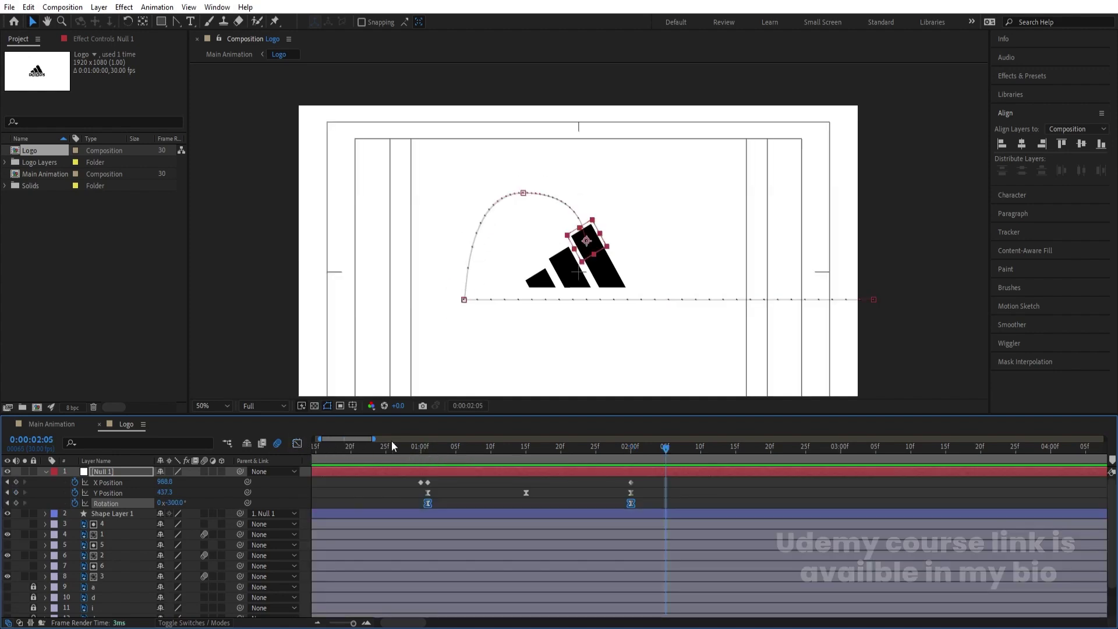
# Easy ease Null 1's X Position keyframes at 0:00 and 1:00, shape their speed curve to peak early and decelerate slowly, and preview.
pyautogui.press('Home')
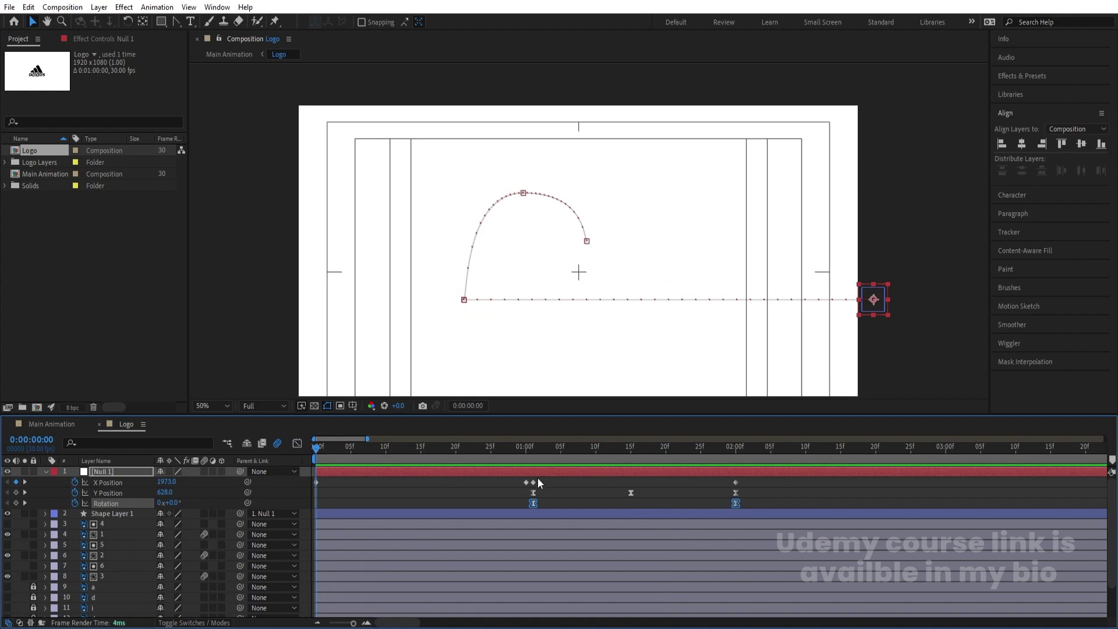
pyautogui.click(525, 482)
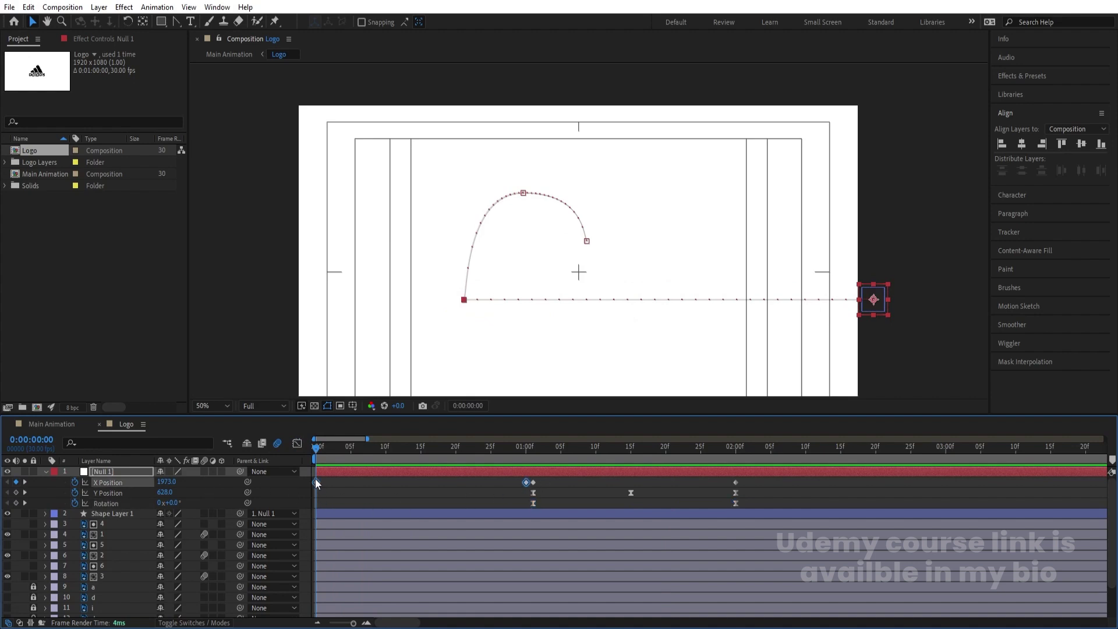
pyautogui.moveTo(316, 478)
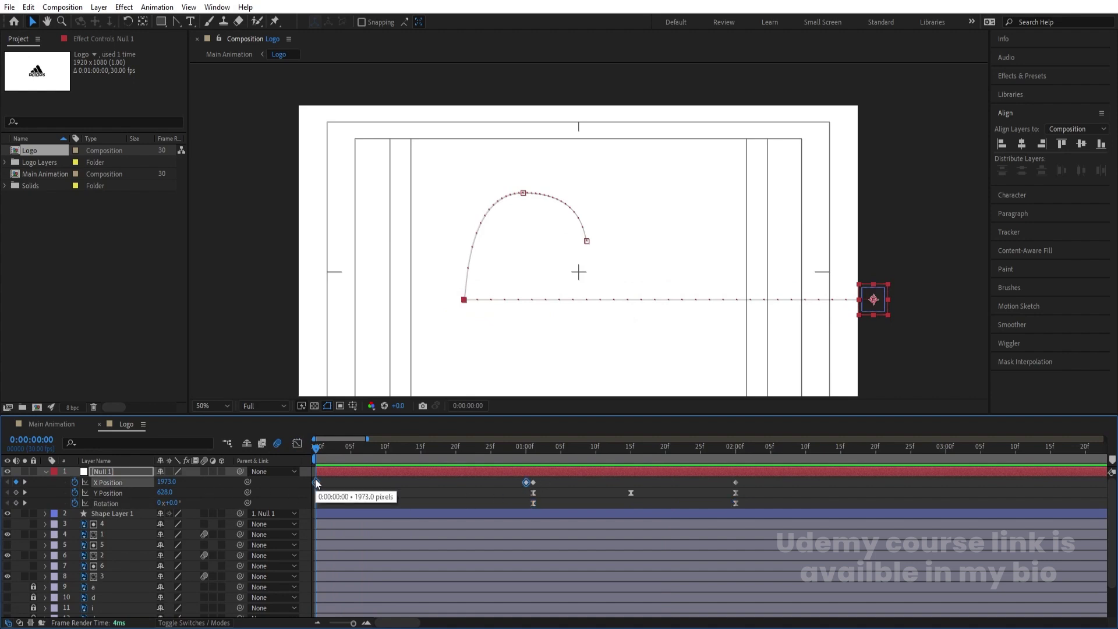
pyautogui.click(298, 445)
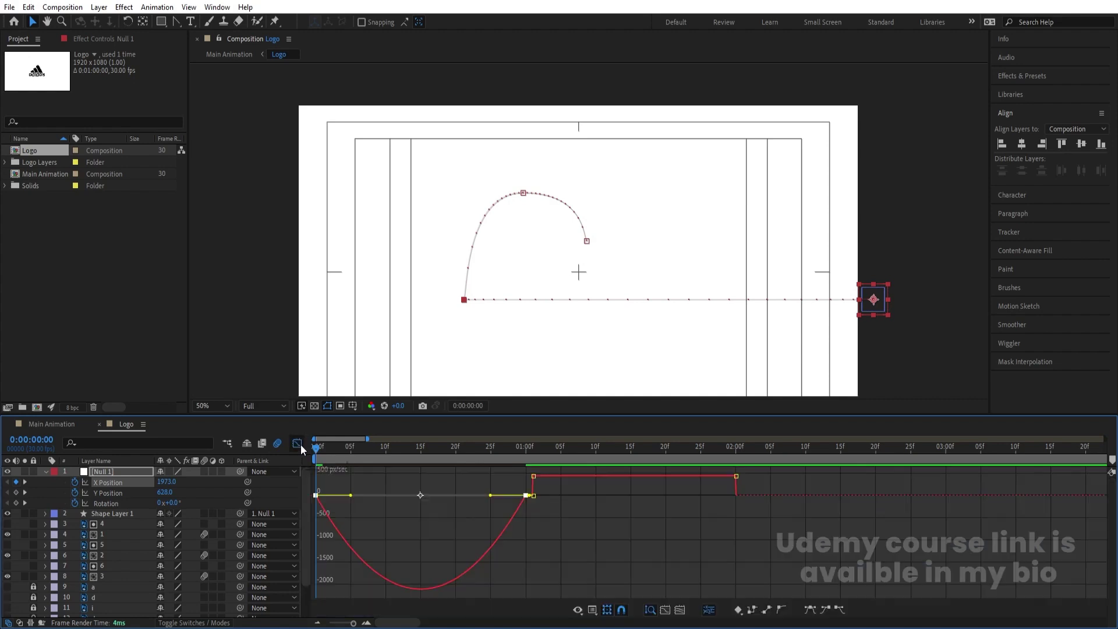
pyautogui.moveTo(509, 482); pyautogui.dragTo(329, 484)
pyautogui.hotkey('ctrl', 'z')
pyautogui.press('space')
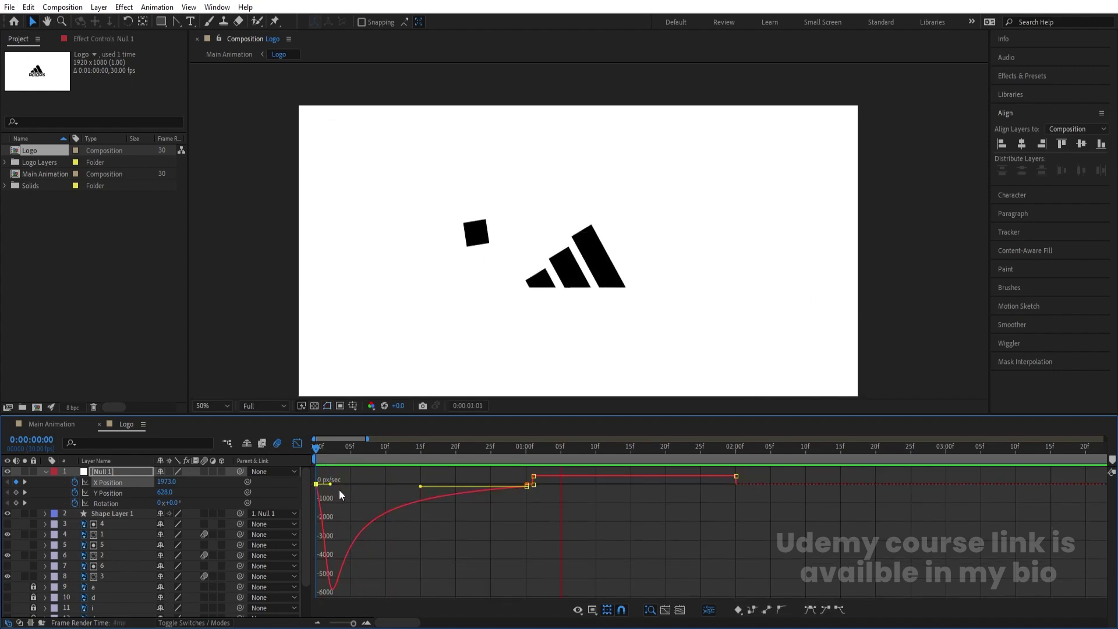
pyautogui.press('space')
pyautogui.click(297, 443)
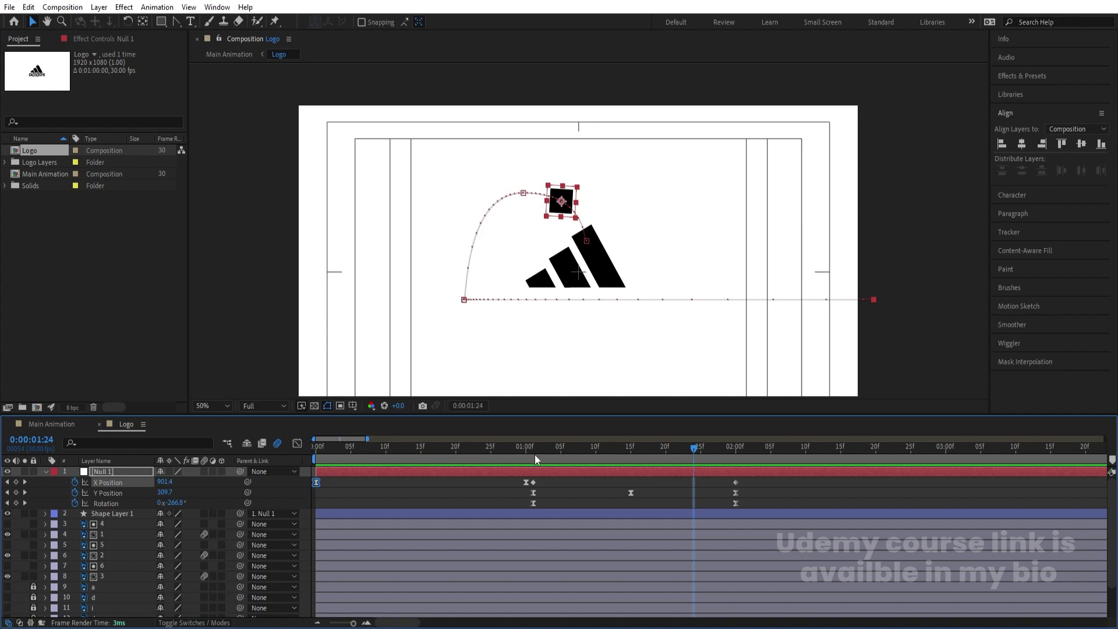
# Keyframe Shape Layer 1's Scale at 1:01 with width kept at 100% and height squashed to 20%.
pyautogui.moveTo(534, 459); pyautogui.dragTo(497, 461)
pyautogui.click(443, 508)
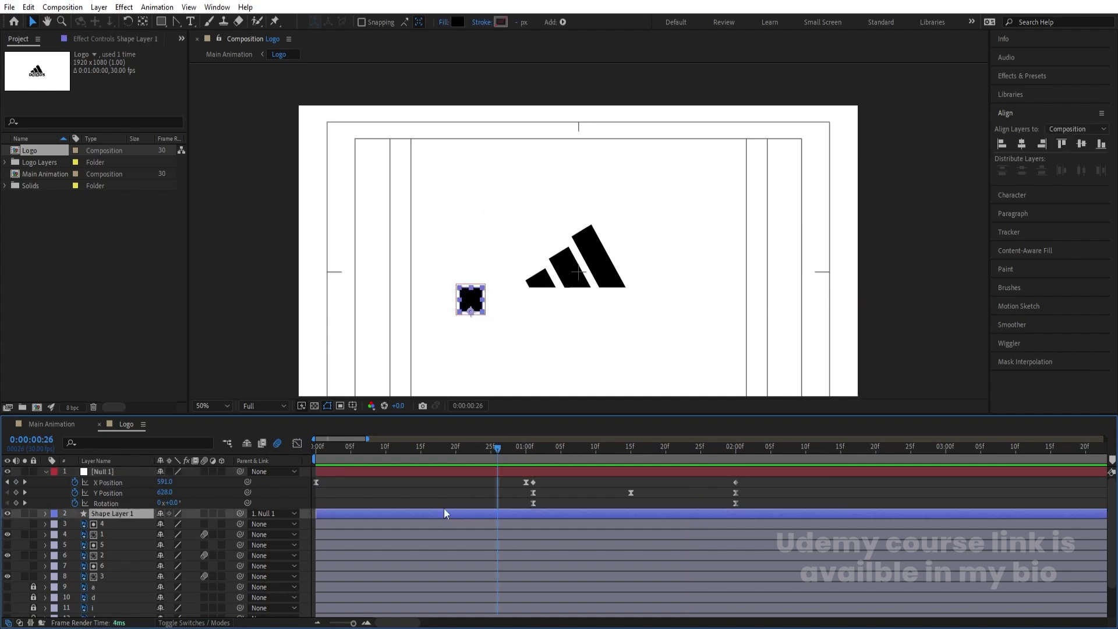
pyautogui.press('s')
pyautogui.click(530, 463)
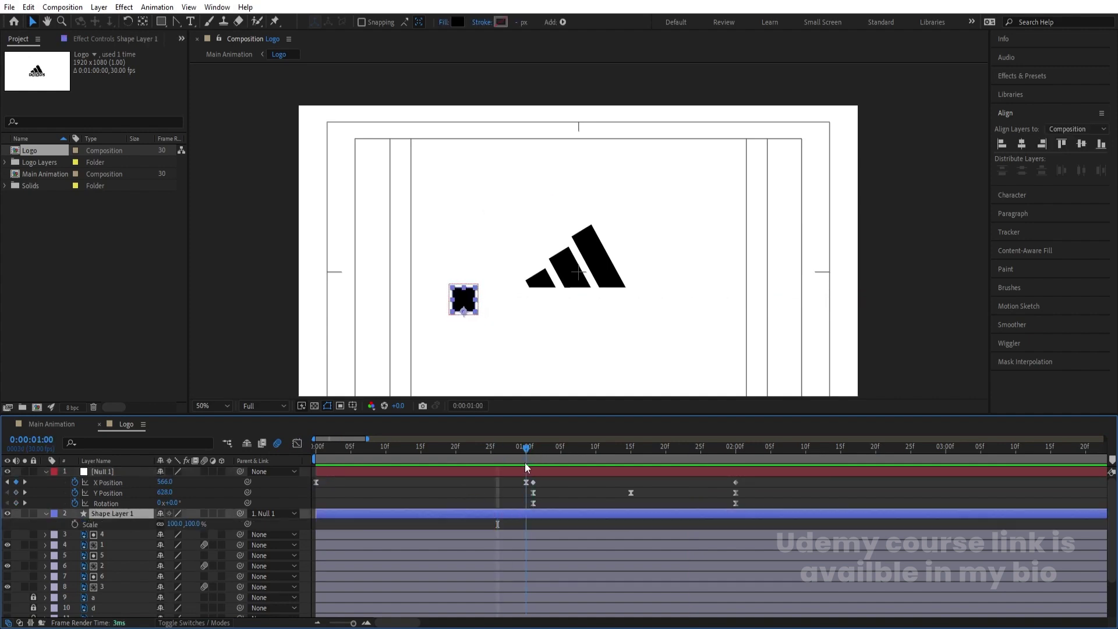
pyautogui.click(529, 462)
pyautogui.click(197, 523)
pyautogui.write('20')
pyautogui.press('Return')
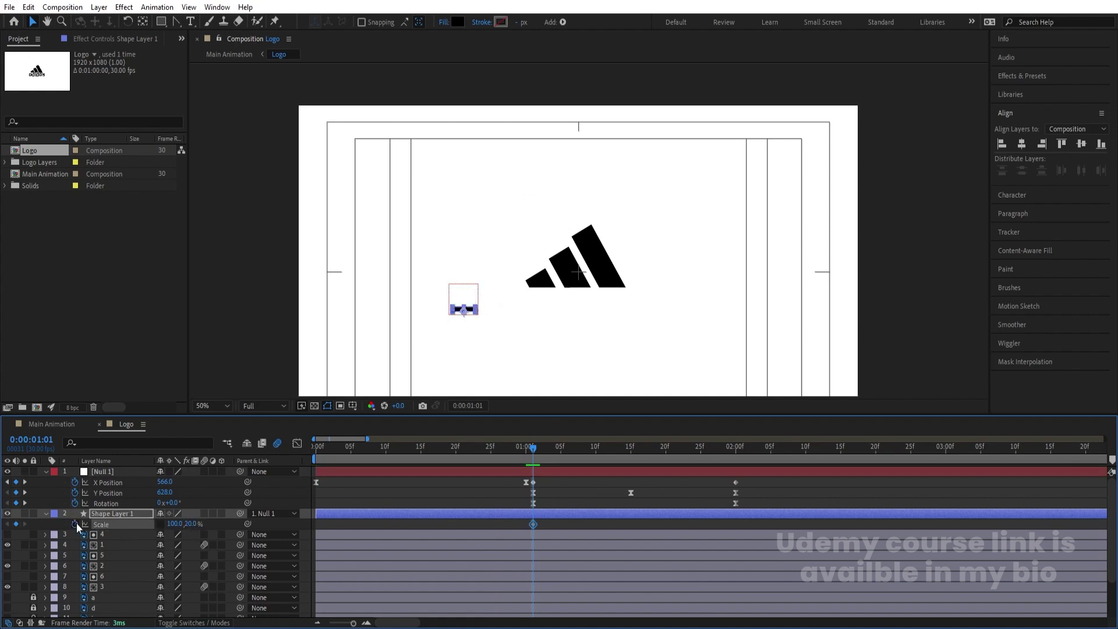
# Keyframe Shape Layer 1's vertical Scale at 100% at 1:15, the jump's peak, and preview the stretch.
pyautogui.press('k')
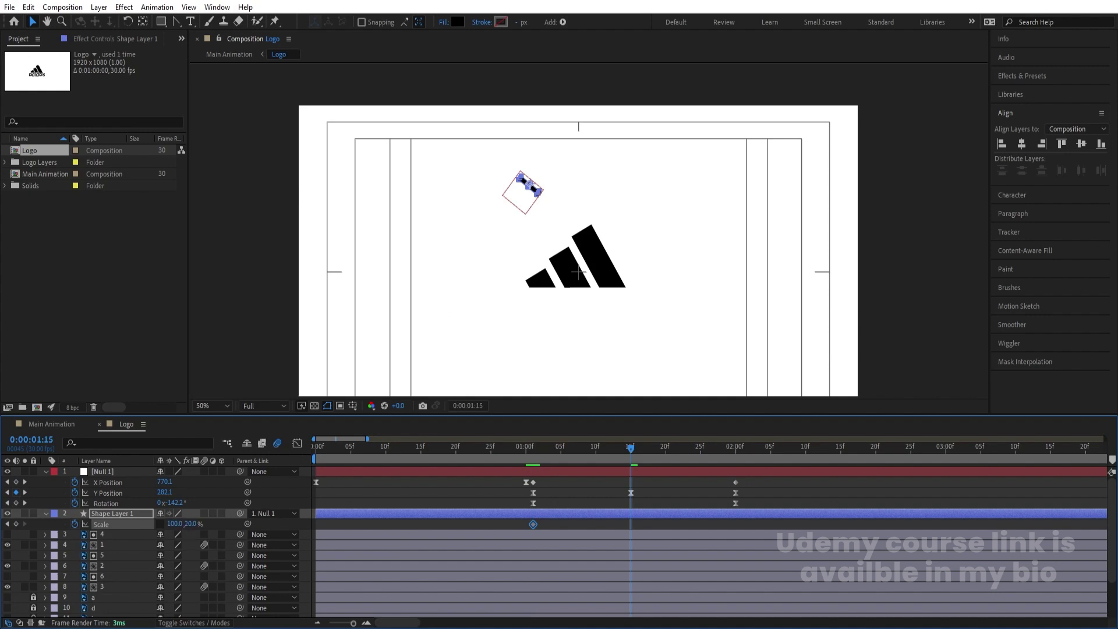
pyautogui.click(196, 523)
pyautogui.write('100')
pyautogui.press('Return')
pyautogui.click(521, 448)
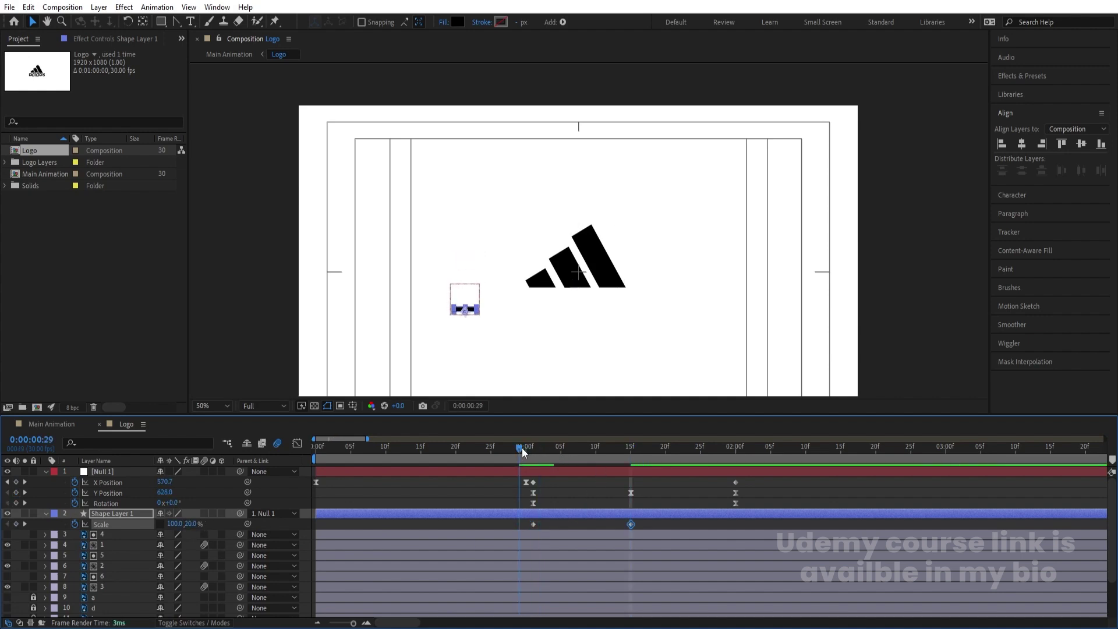
pyautogui.press('space')
pyautogui.press('space')
pyautogui.click(457, 457)
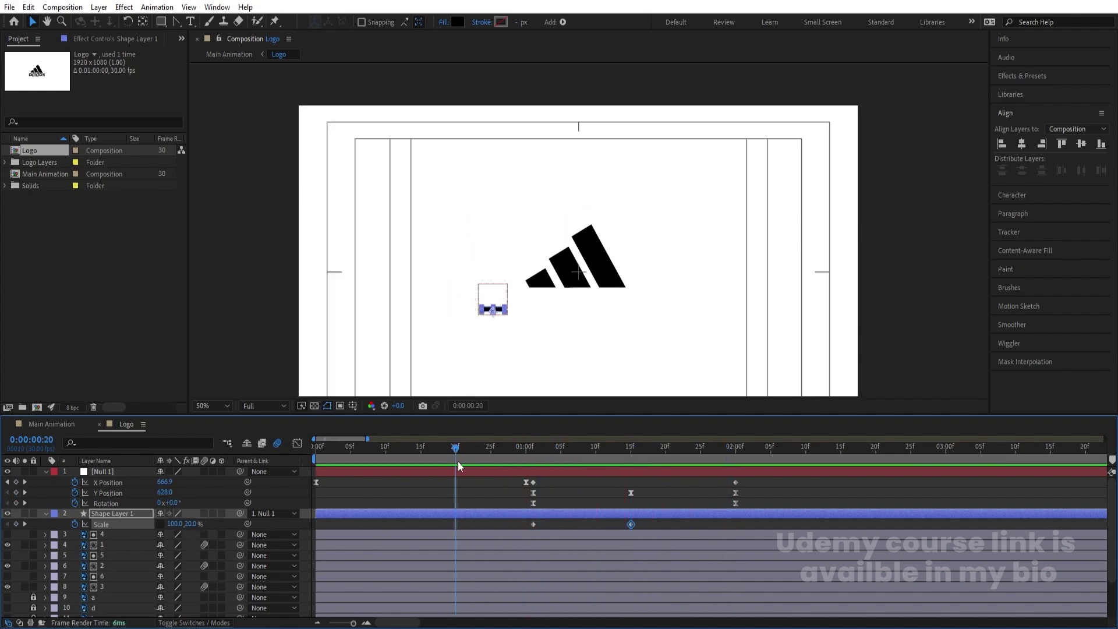
pyautogui.press('space')
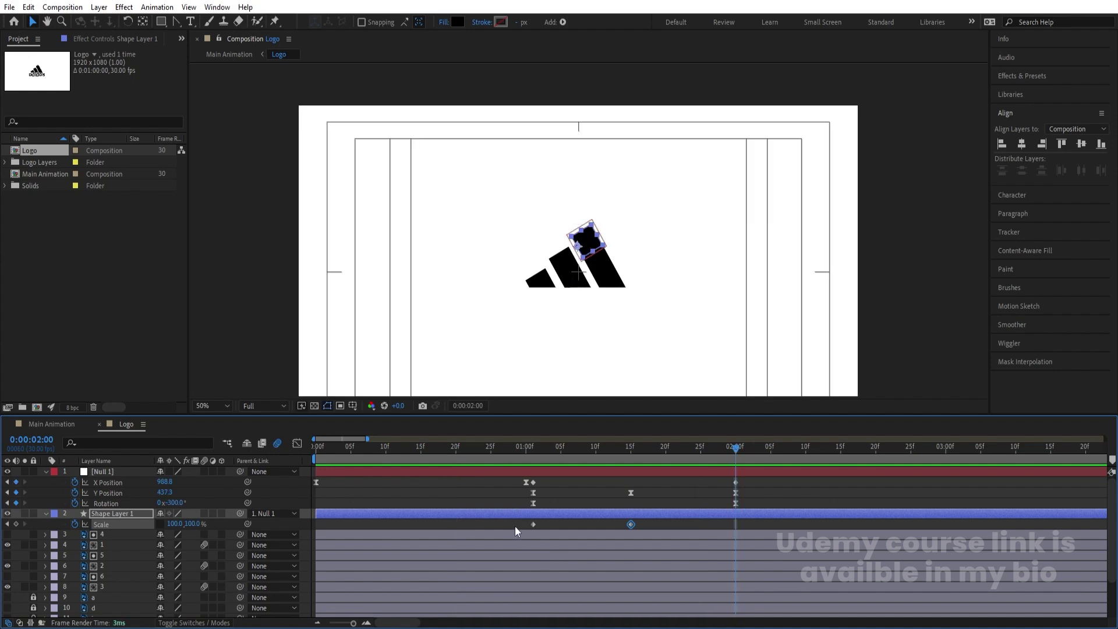
# Easy ease both Scale keyframes of Shape Layer 1 and collapse the layers' keyframed properties.
pyautogui.moveTo(524, 526); pyautogui.dragTo(628, 523)
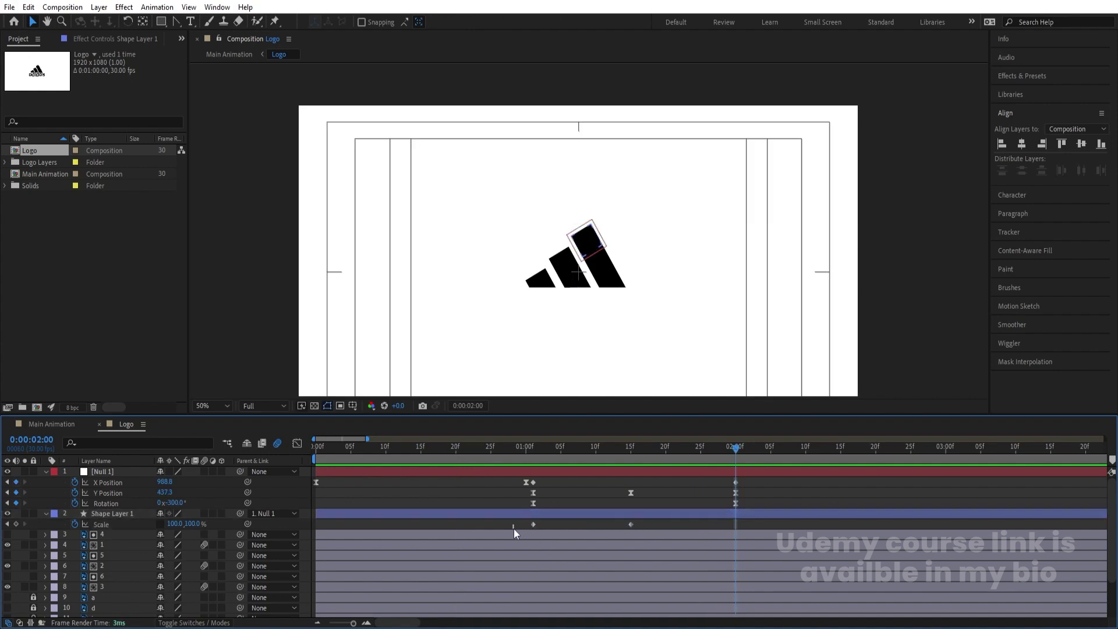
pyautogui.moveTo(513, 529); pyautogui.dragTo(641, 532)
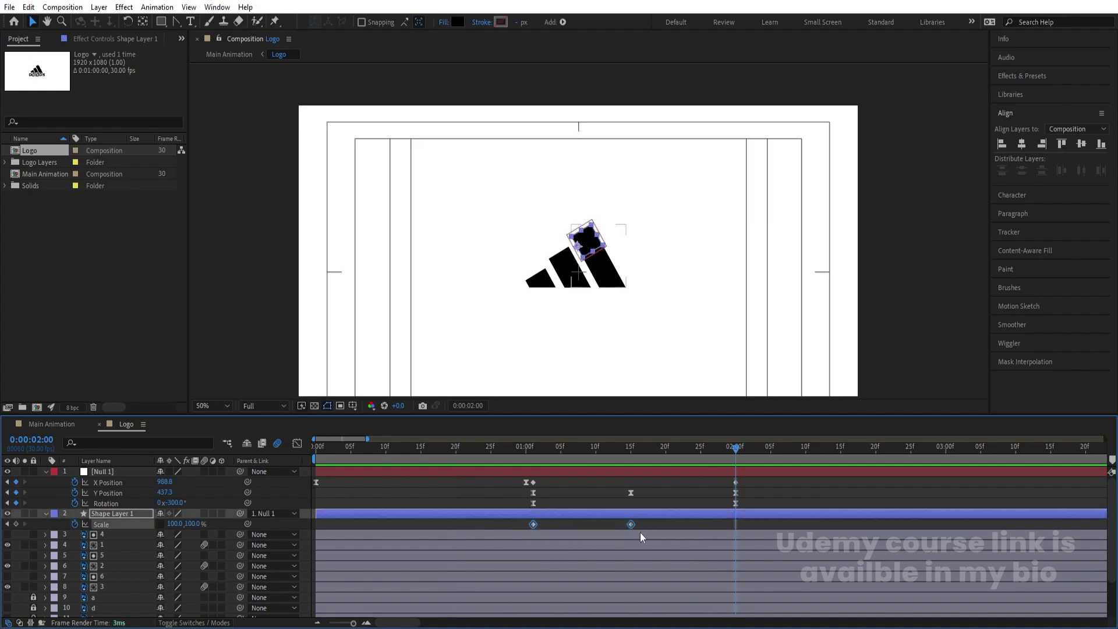
pyautogui.press('F9')
pyautogui.hotkey('ctrl', 'shift', 'a')
pyautogui.press('u')
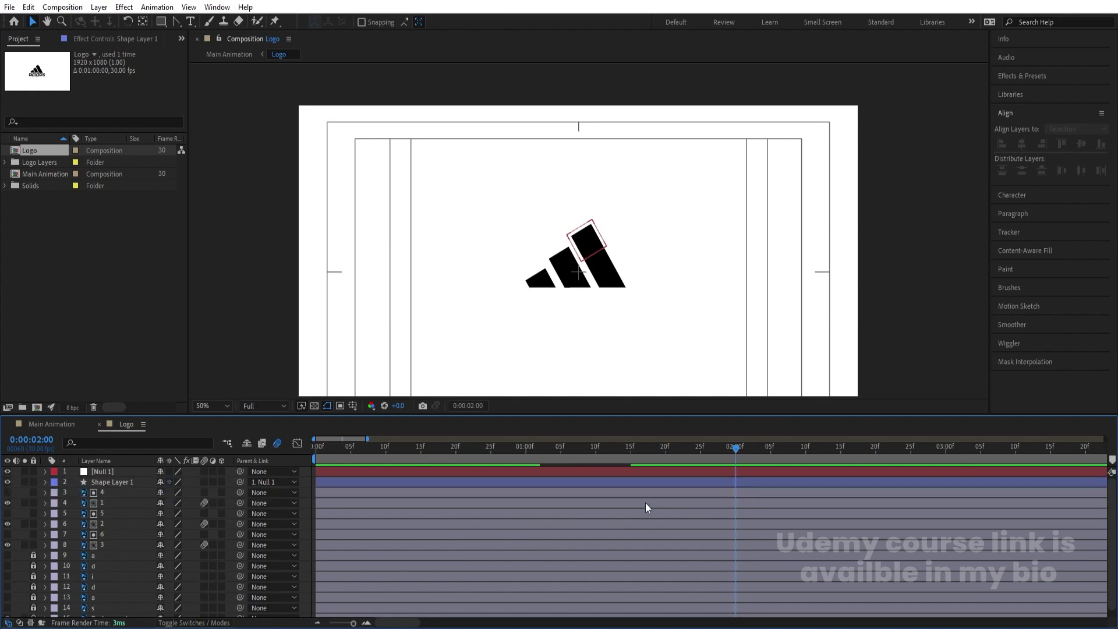
# Duplicate Null 1 and Shape Layer 1 together, and stack the copied null directly above its copied shape layer.
pyautogui.click(110, 482)
pyautogui.keyDown('ctrl'); pyautogui.click(111, 472); pyautogui.keyUp('ctrl')
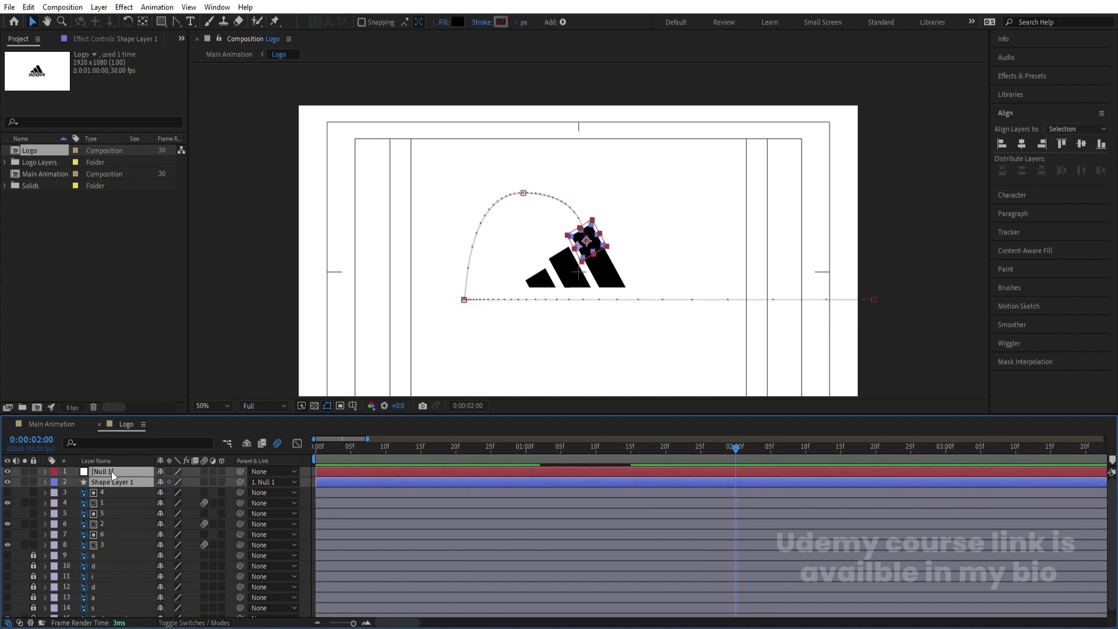
pyautogui.hotkey('ctrl', 'd')
pyautogui.moveTo(116, 494); pyautogui.dragTo(110, 479)
pyautogui.hotkey('ctrl', 'shift', 'a')
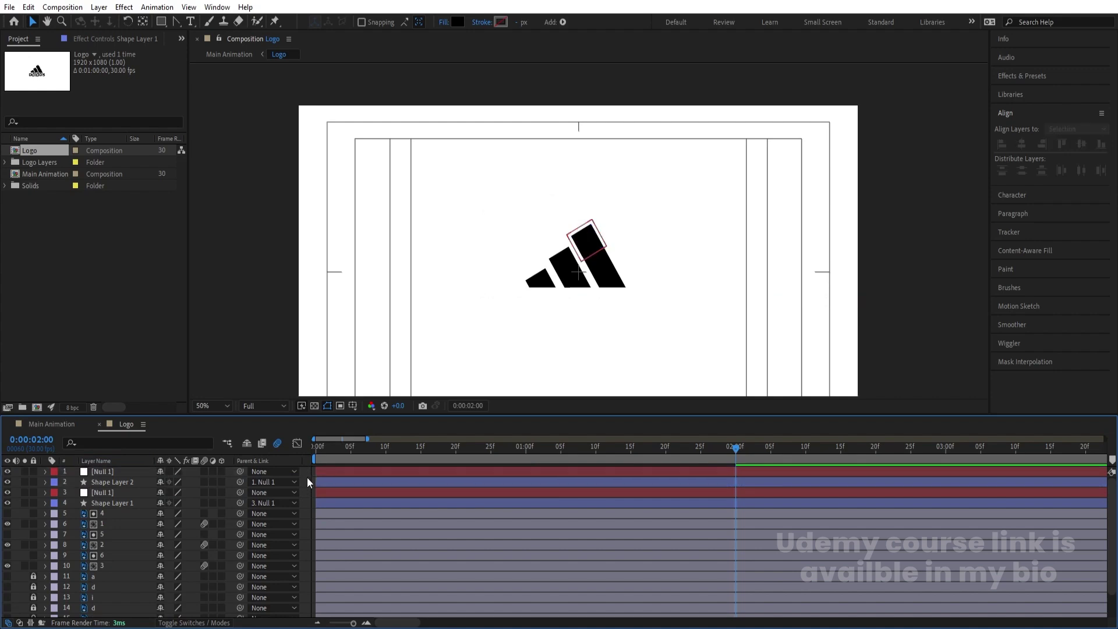
# At 2:00, move the copied null so its square fits inside the top of the middle stripe.
pyautogui.click(137, 471)
pyautogui.scroll(3, 583, 245)
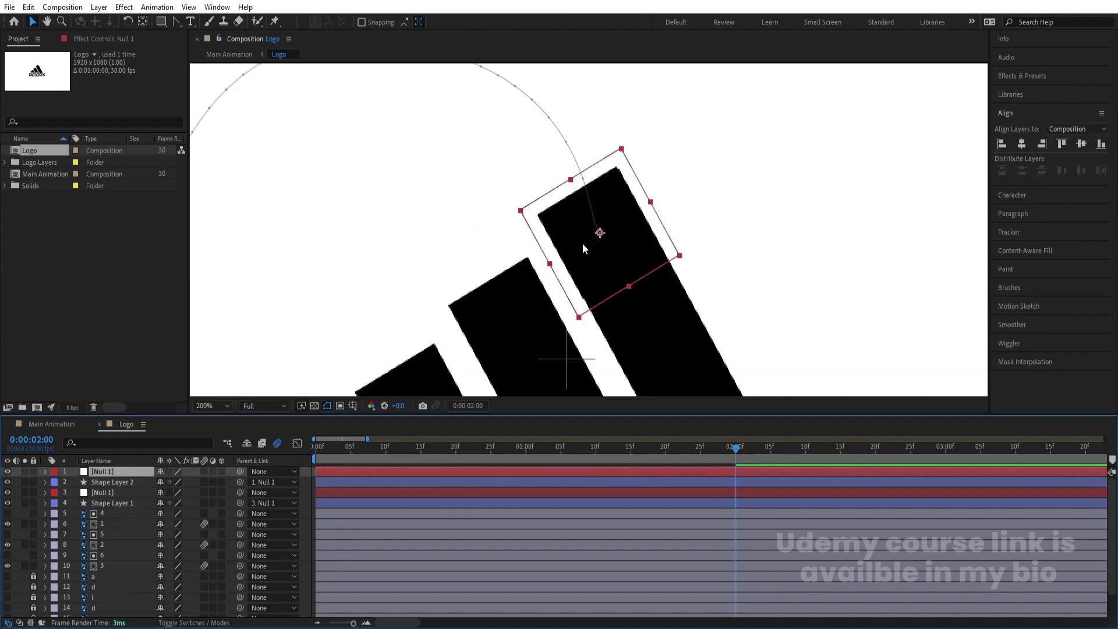
pyautogui.moveTo(591, 236); pyautogui.dragTo(528, 341)
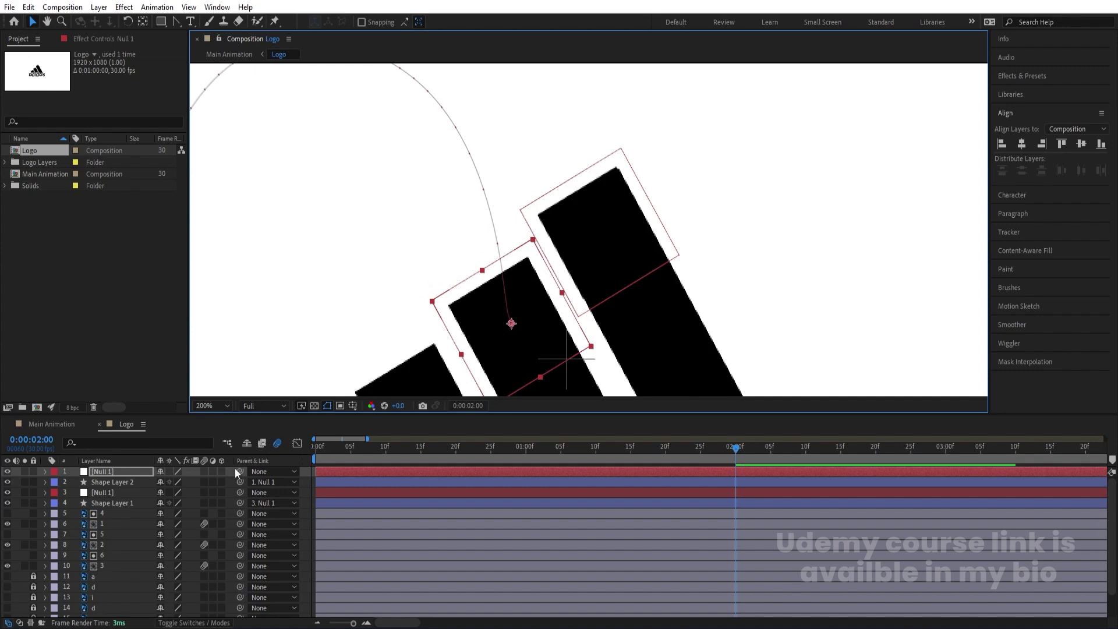
# Duplicate the middle stripe's null and square, order the pair, and move the new null to about 806.8, 535.8 on the shortest stripe at 2:00.
pyautogui.click(100, 483)
pyautogui.keyDown('ctrl'); pyautogui.click(104, 470); pyautogui.keyUp('ctrl')
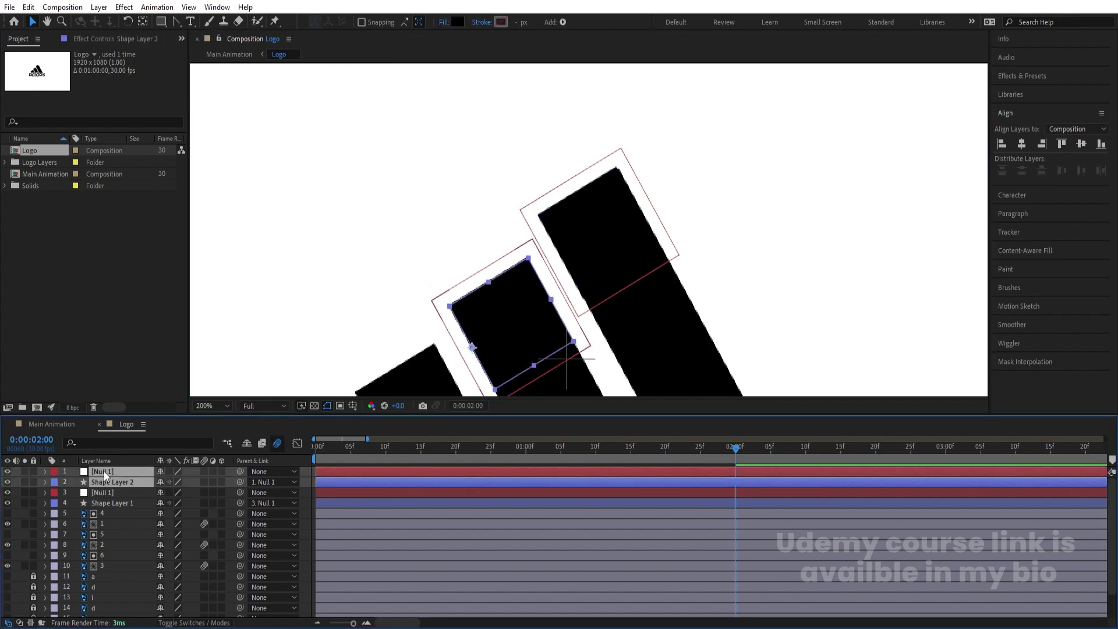
pyautogui.hotkey('ctrl', 'd')
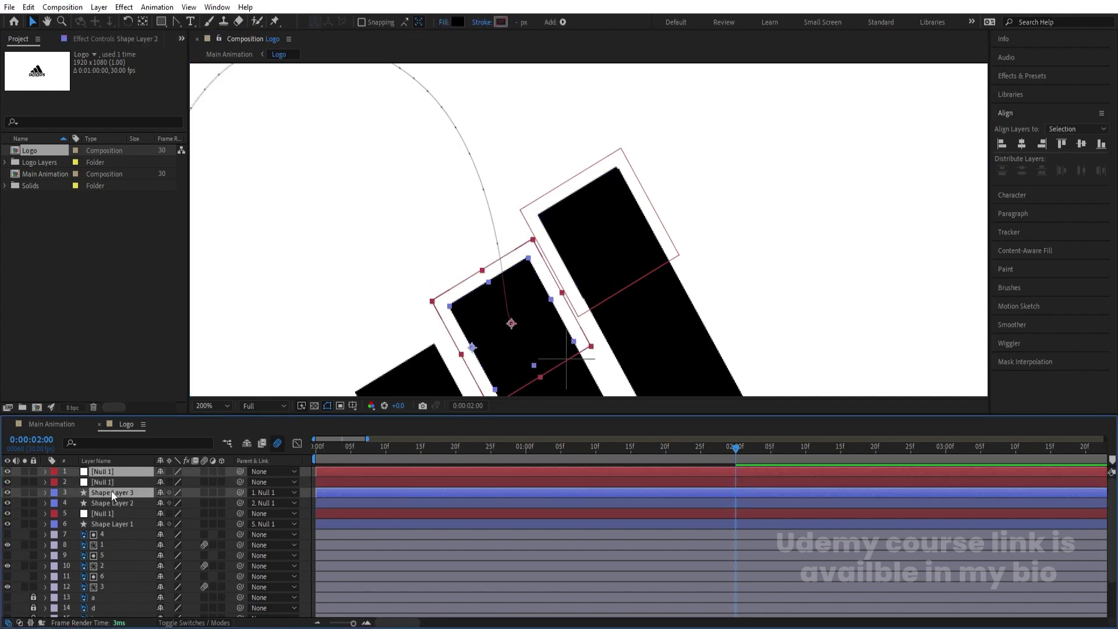
pyautogui.click(157, 472)
pyautogui.press('/')
pyautogui.moveTo(560, 299); pyautogui.dragTo(495, 314)
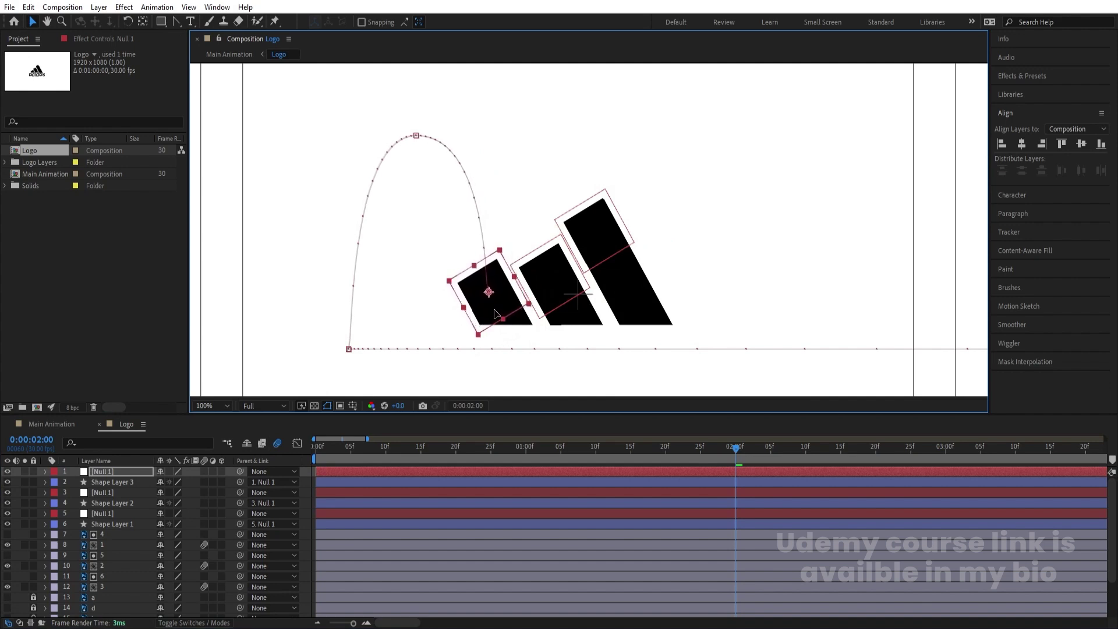
# Preview the three squares from the start and examine how they land on the stripes between 1:27 and 2:00.
pyautogui.moveTo(720, 453); pyautogui.dragTo(306, 466)
pyautogui.press('space')
pyautogui.scroll(-4, 517, 205)
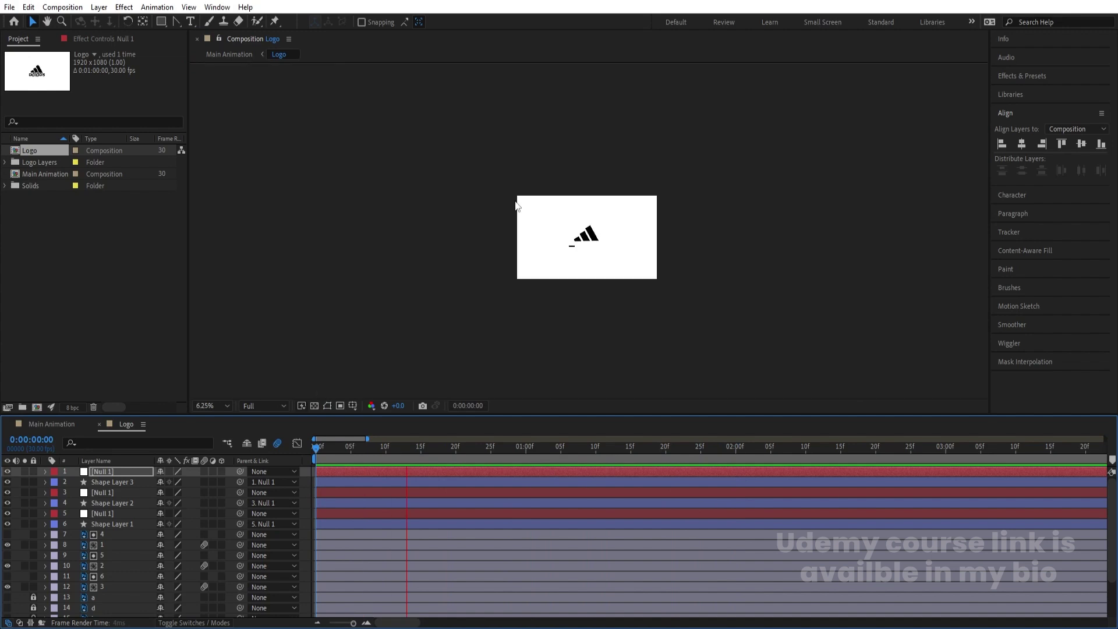
pyautogui.scroll(3, 515, 200)
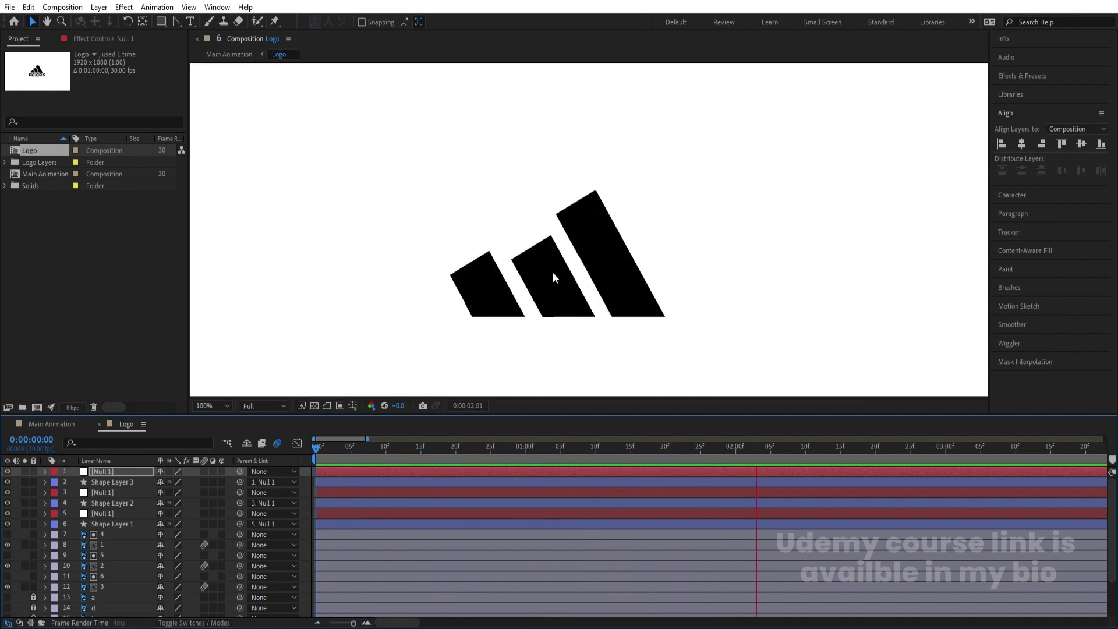
pyautogui.press('space')
pyautogui.moveTo(739, 448); pyautogui.dragTo(713, 443)
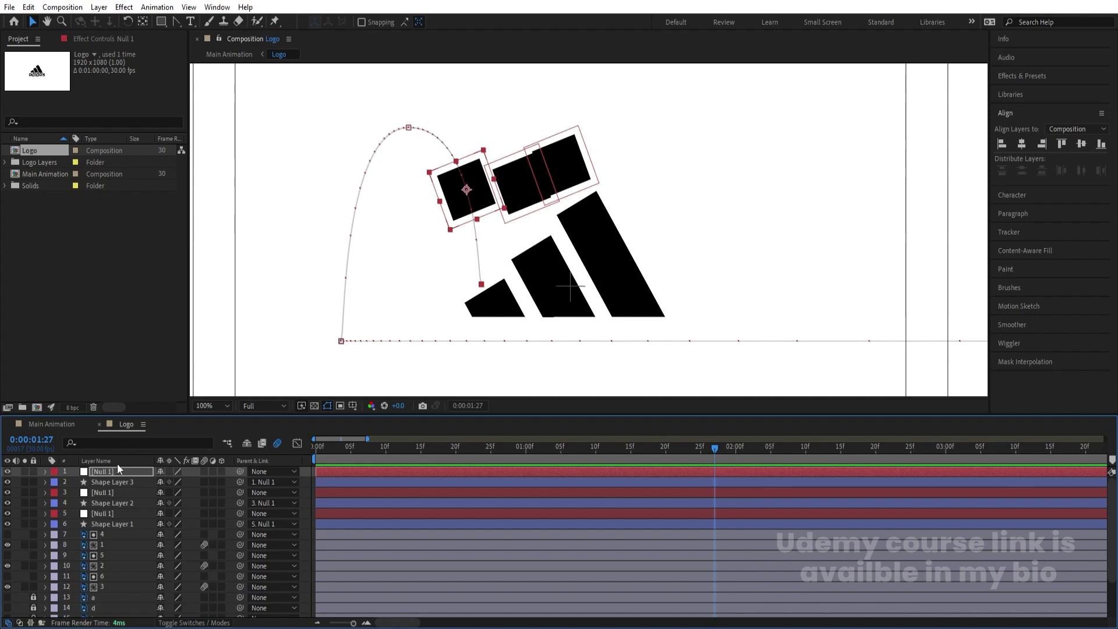
pyautogui.press('u')
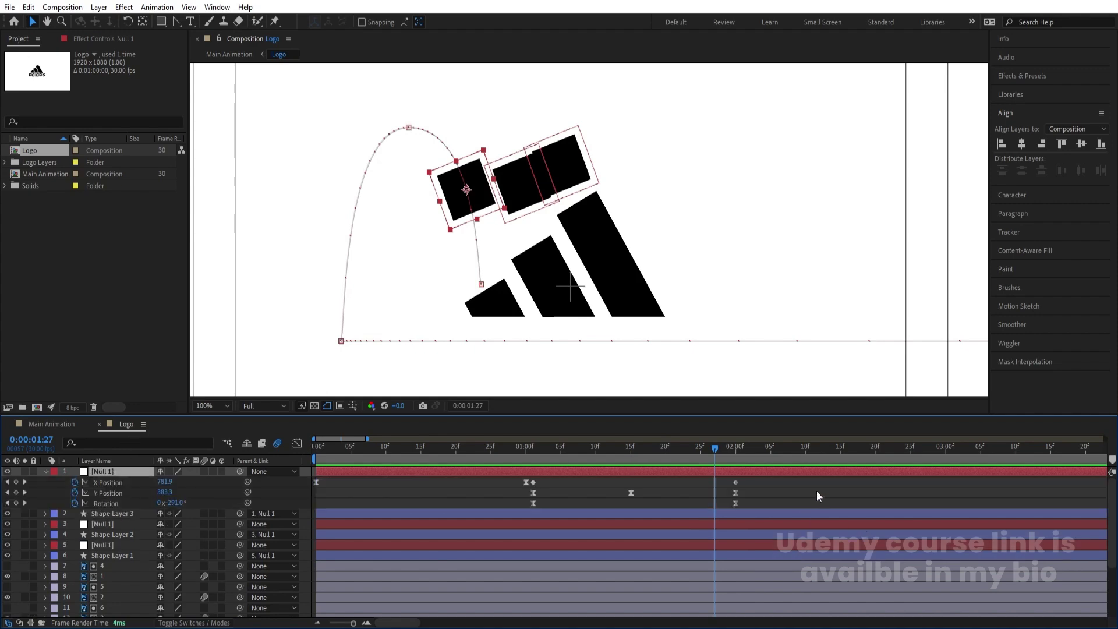
pyautogui.press('k')
pyautogui.scroll(4, 470, 298)
pyautogui.scroll(-2, 477, 298)
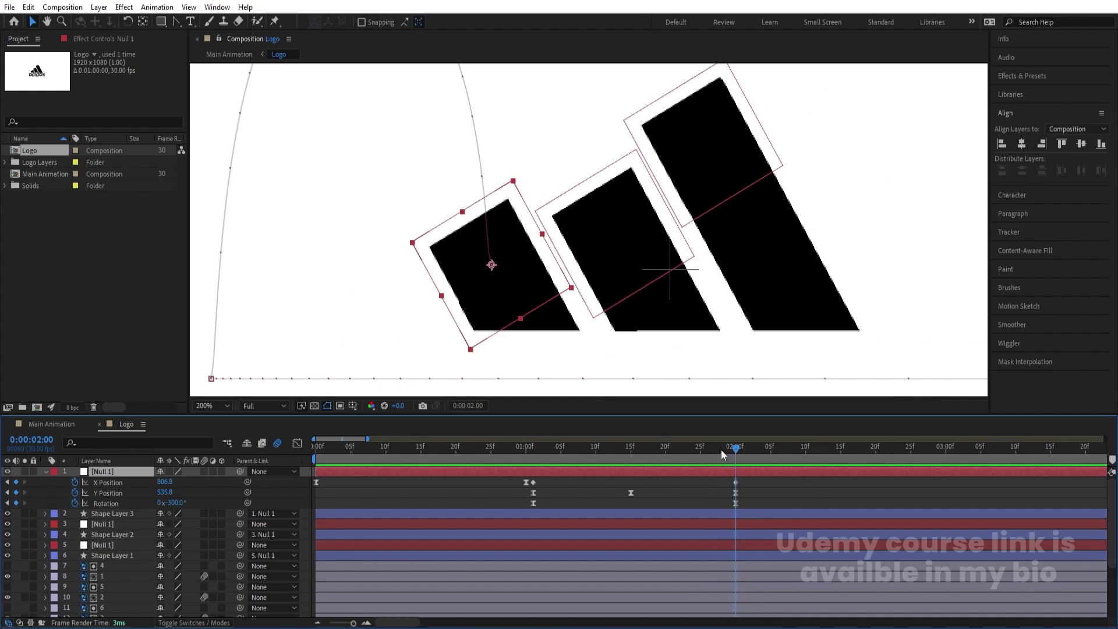
pyautogui.moveTo(720, 449); pyautogui.dragTo(713, 447)
# At 2:00, nudge the shortest stripe's null to about 804.8, 532.8 and return to the start of the timeline.
pyautogui.click(128, 512)
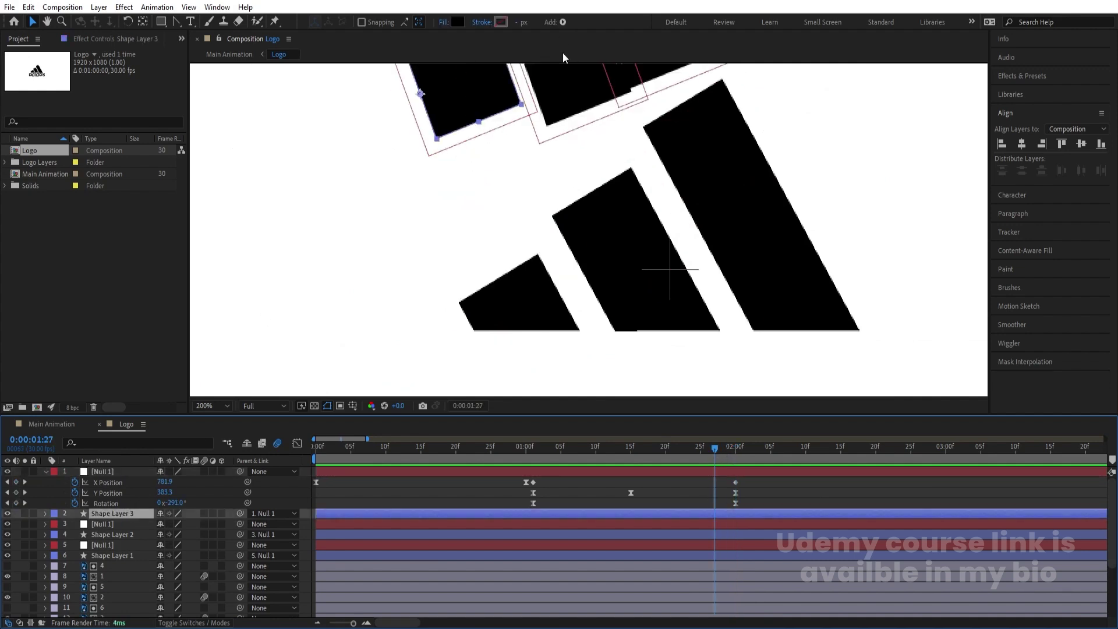
pyautogui.press(',')
pyautogui.moveTo(713, 461); pyautogui.dragTo(737, 460)
pyautogui.click(738, 466)
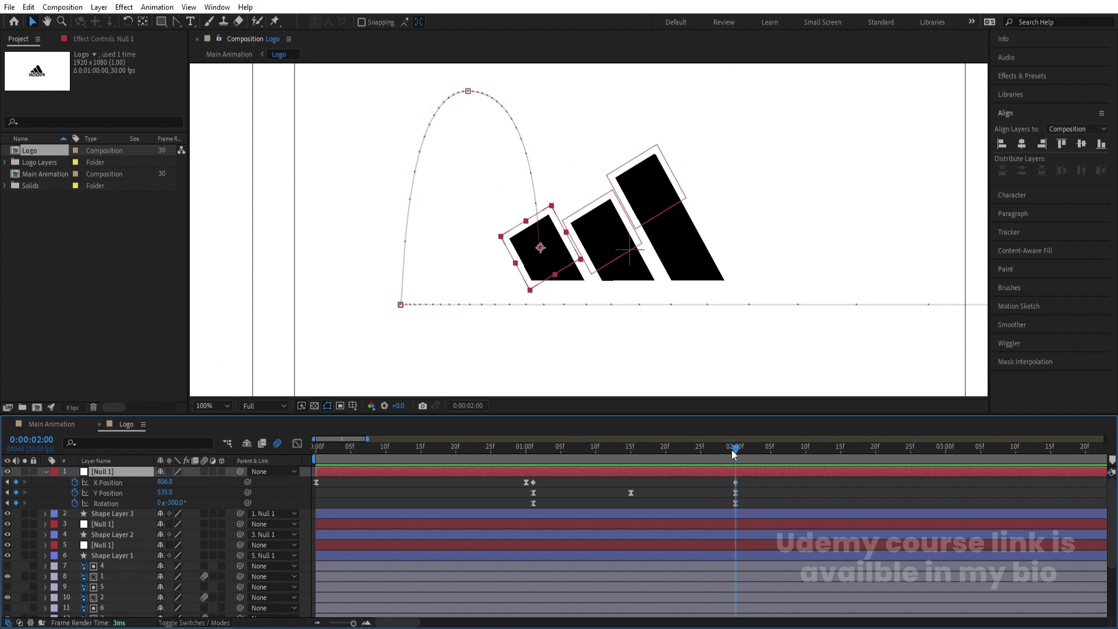
pyautogui.moveTo(553, 256); pyautogui.dragTo(553, 257)
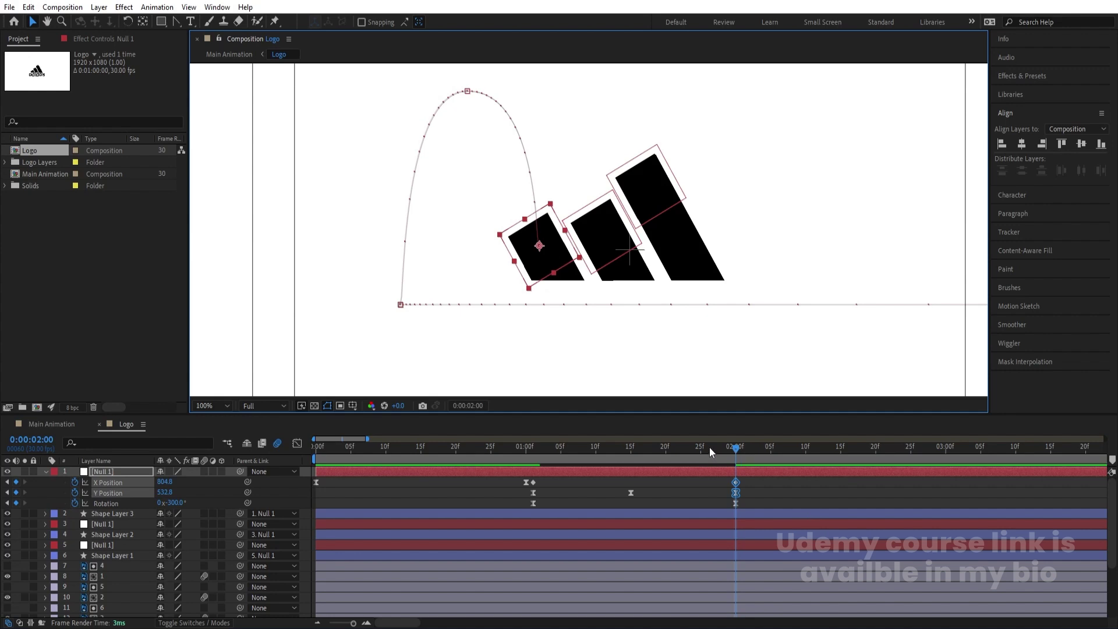
pyautogui.moveTo(709, 447); pyautogui.dragTo(296, 482)
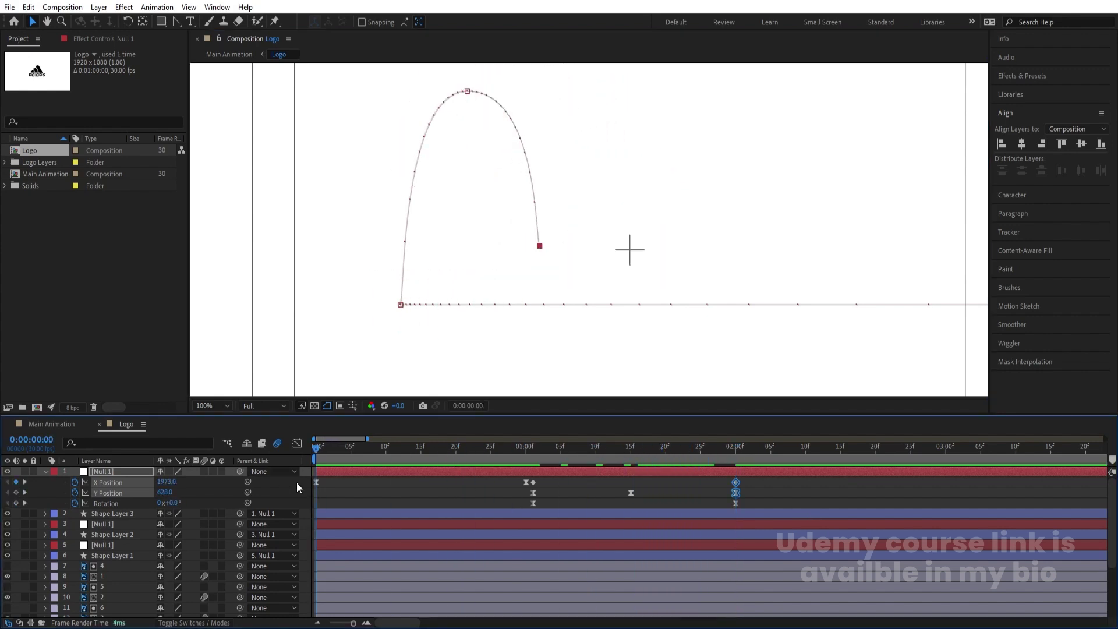
# Shift the middle stripe's null and Shape Layer 2 so both start at 0:05, with the layers' keyframe properties collapsed.
pyautogui.click(335, 489)
pyautogui.press('u')
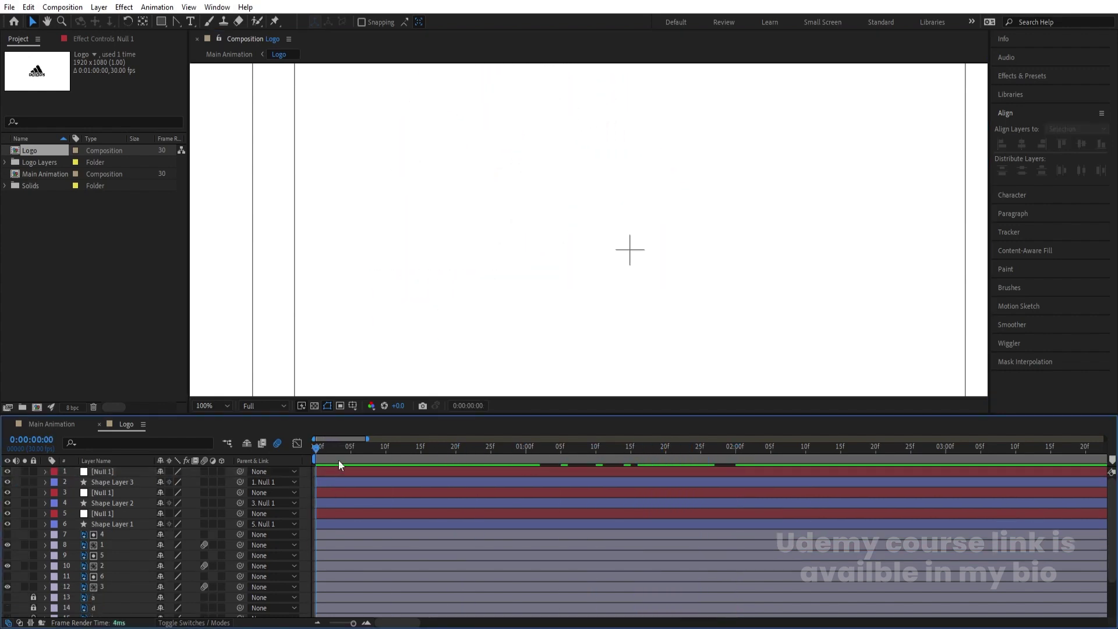
pyautogui.moveTo(348, 448)
pyautogui.mouseDown()
pyautogui.moveTo(376, 452)
pyautogui.moveTo(348, 449)
pyautogui.mouseUp()
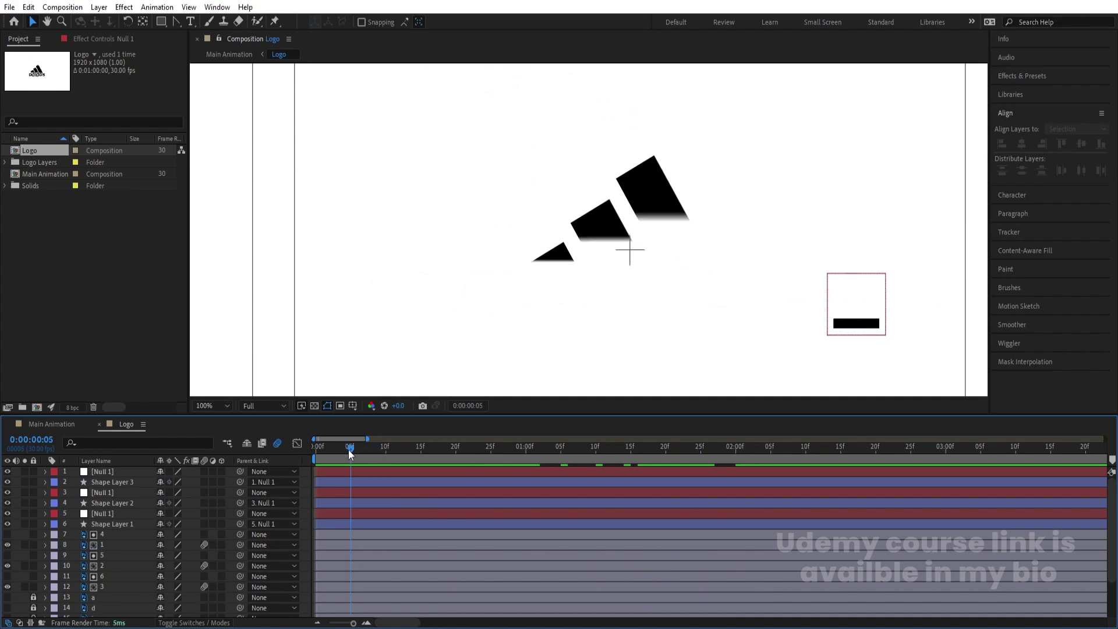
pyautogui.click(340, 502)
pyautogui.keyDown('shift'); pyautogui.click(340, 492); pyautogui.keyUp('shift')
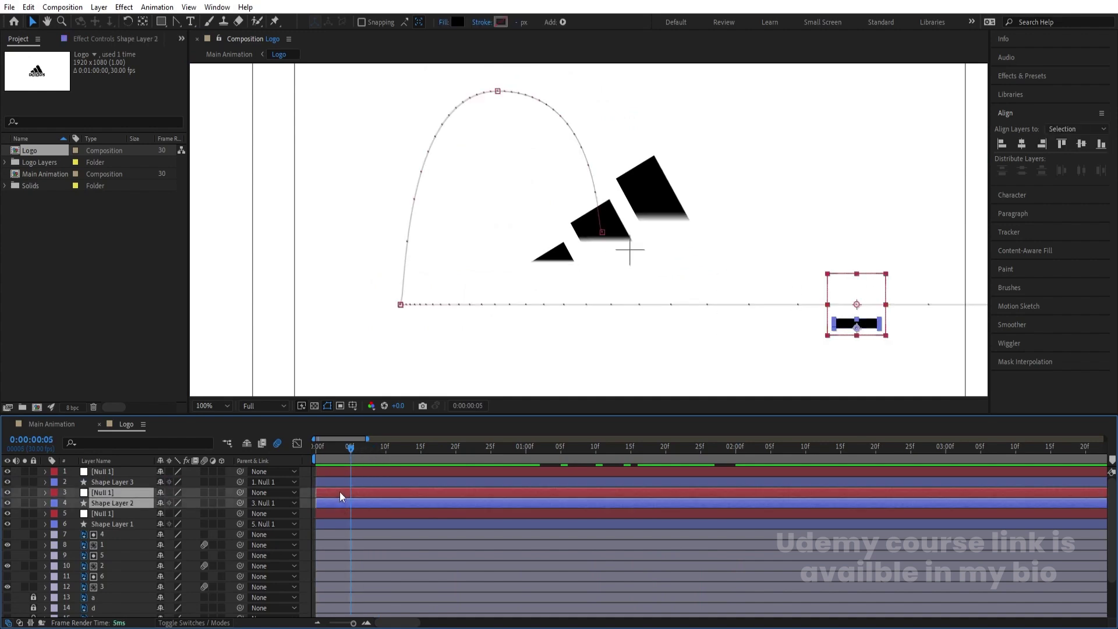
pyautogui.hotkey('alt', '[')
# Shift the shortest stripe's null and Shape Layer 3 to start at 0:10, and preview the staggered squares from the beginning.
pyautogui.click(385, 453)
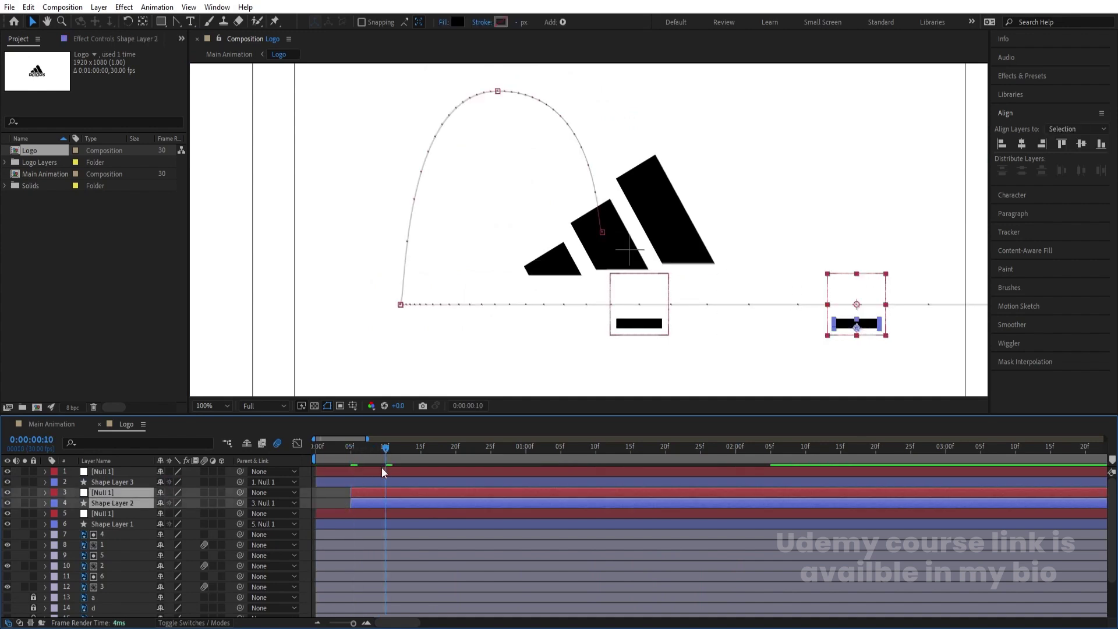
pyautogui.click(382, 466)
pyautogui.keyDown('shift'); pyautogui.click(382, 477); pyautogui.keyUp('shift')
pyautogui.hotkey('alt', '[')
pyautogui.press('Home')
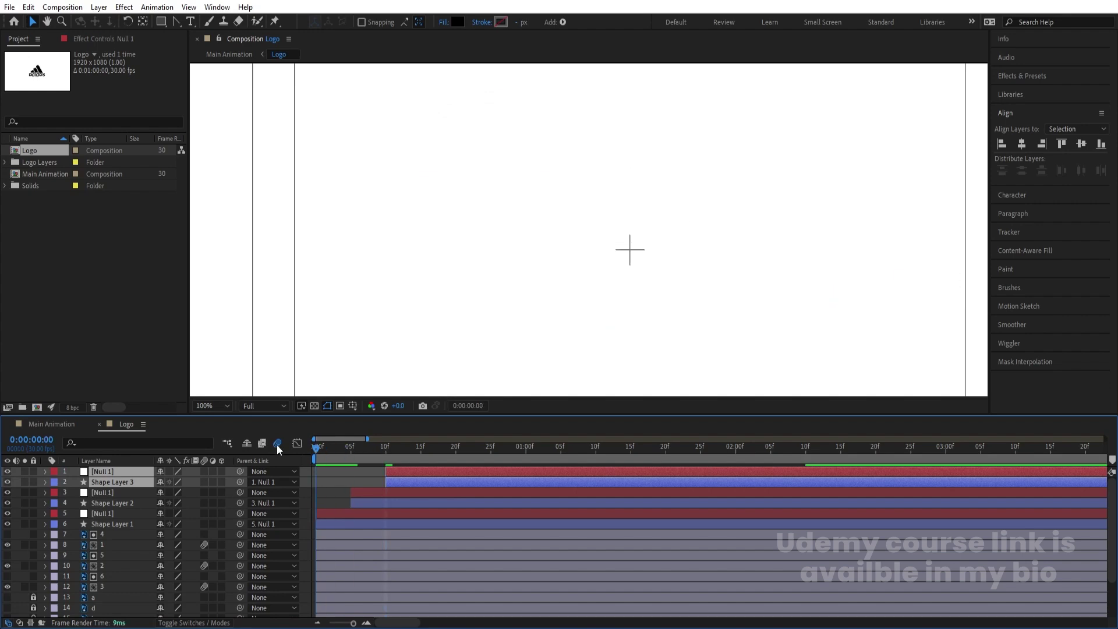
pyautogui.press('space')
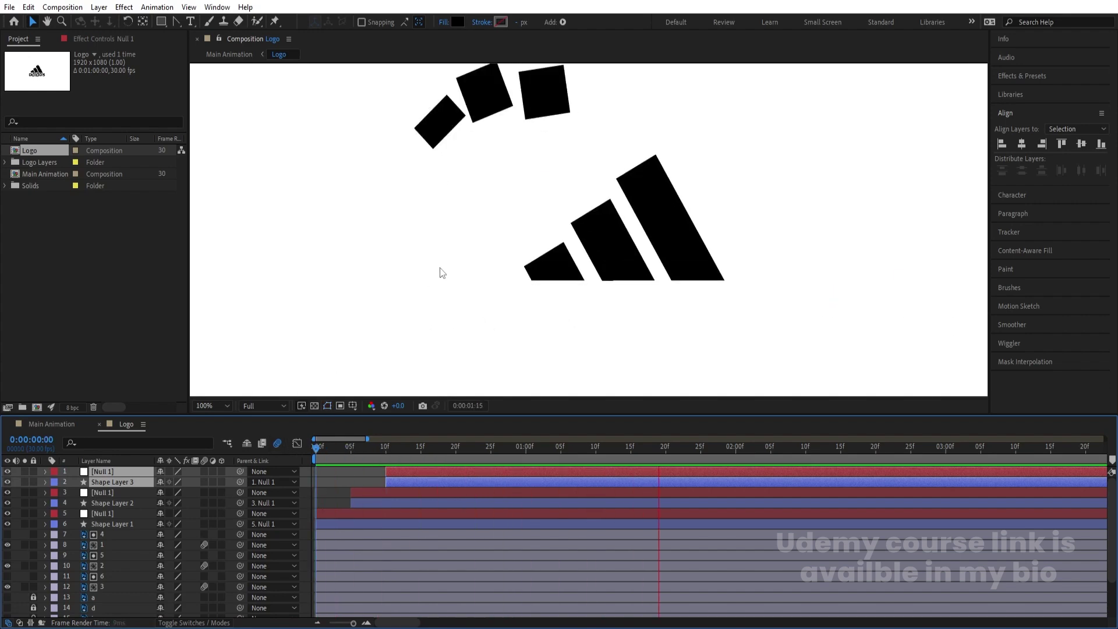
pyautogui.press('space')
# Delay the middle stripe's null and Shape Layer 2 so both start at 0:10.
pyautogui.click(384, 453)
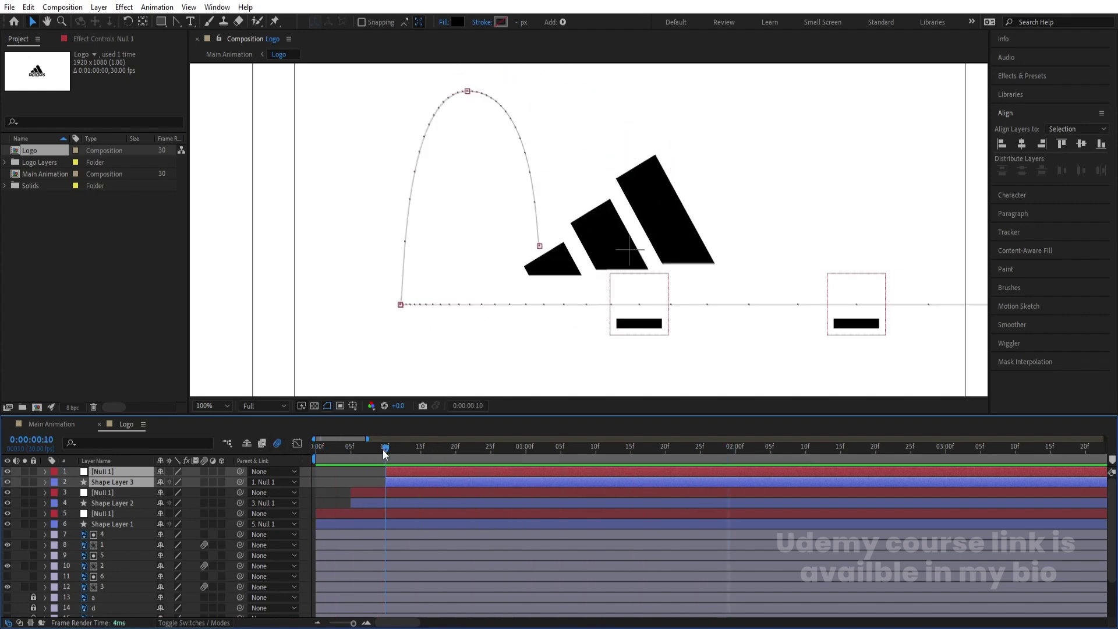
pyautogui.click(372, 504)
pyautogui.keyDown('shift'); pyautogui.click(373, 508); pyautogui.keyUp('shift')
pyautogui.click(340, 484)
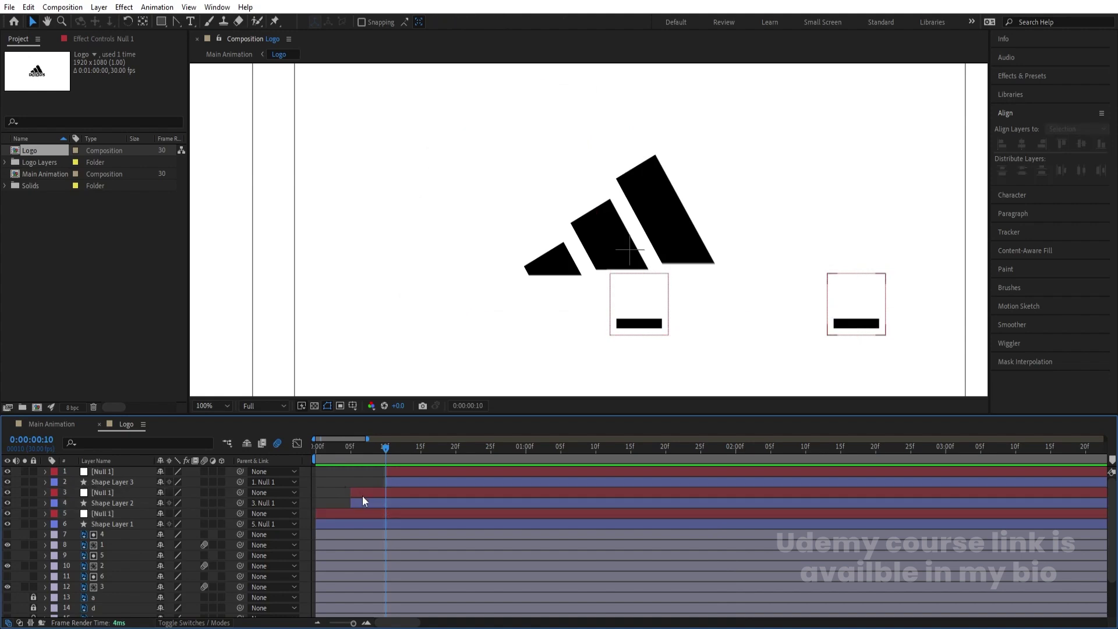
pyautogui.click(362, 495)
pyautogui.keyDown('shift'); pyautogui.click(362, 502); pyautogui.keyUp('shift')
pyautogui.press('Num_Lock')
pyautogui.press('[')
pyautogui.press('-')
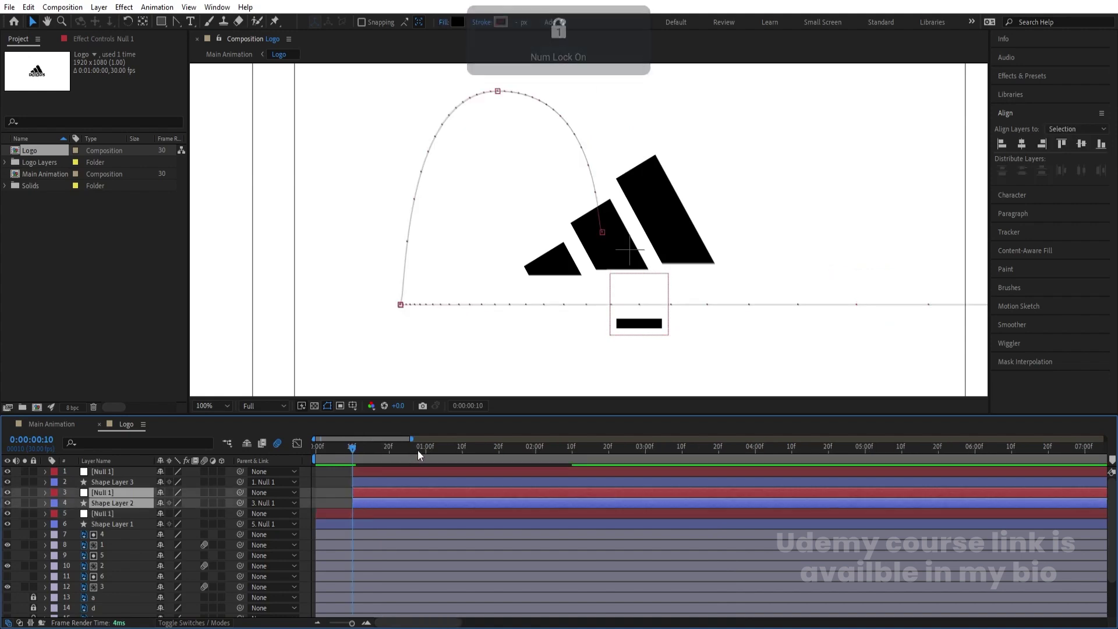
# Delay the shortest stripe's null and Shape Layer 3 to start at 0:20, and preview the wider stagger.
pyautogui.click(389, 446)
pyautogui.click(389, 470)
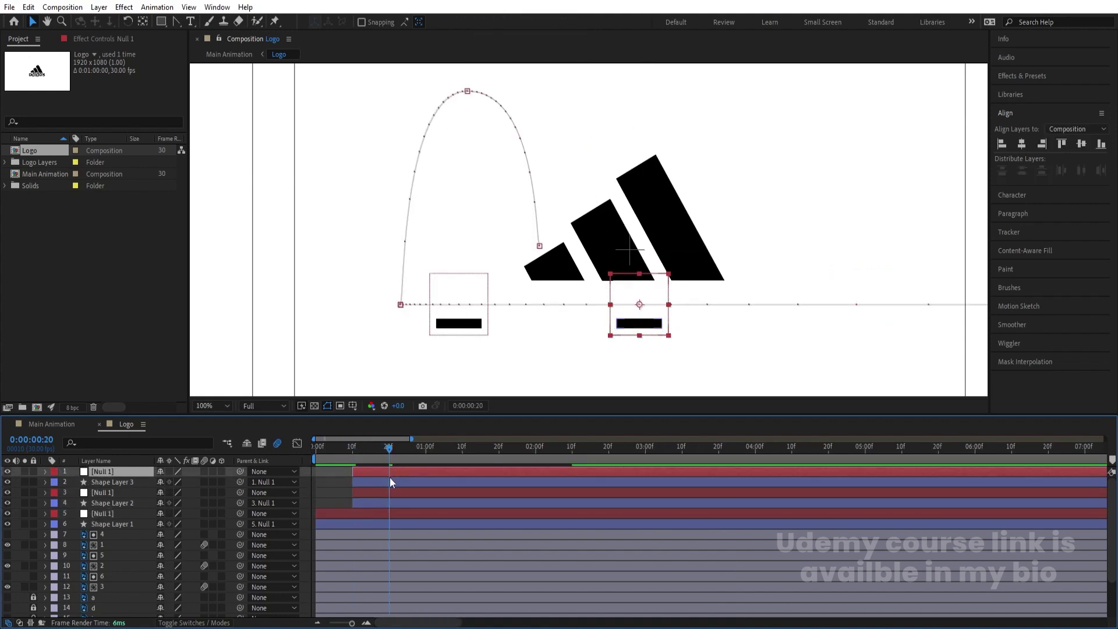
pyautogui.keyDown('shift'); pyautogui.click(390, 479); pyautogui.keyUp('shift')
pyautogui.press('[')
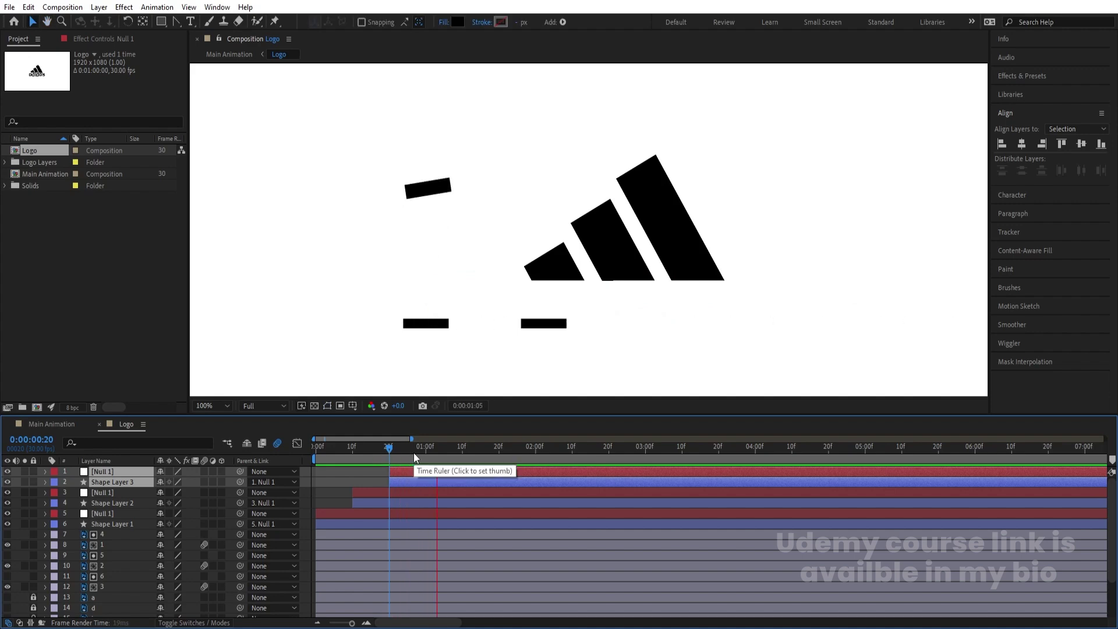
pyautogui.press('space')
pyautogui.press('space')
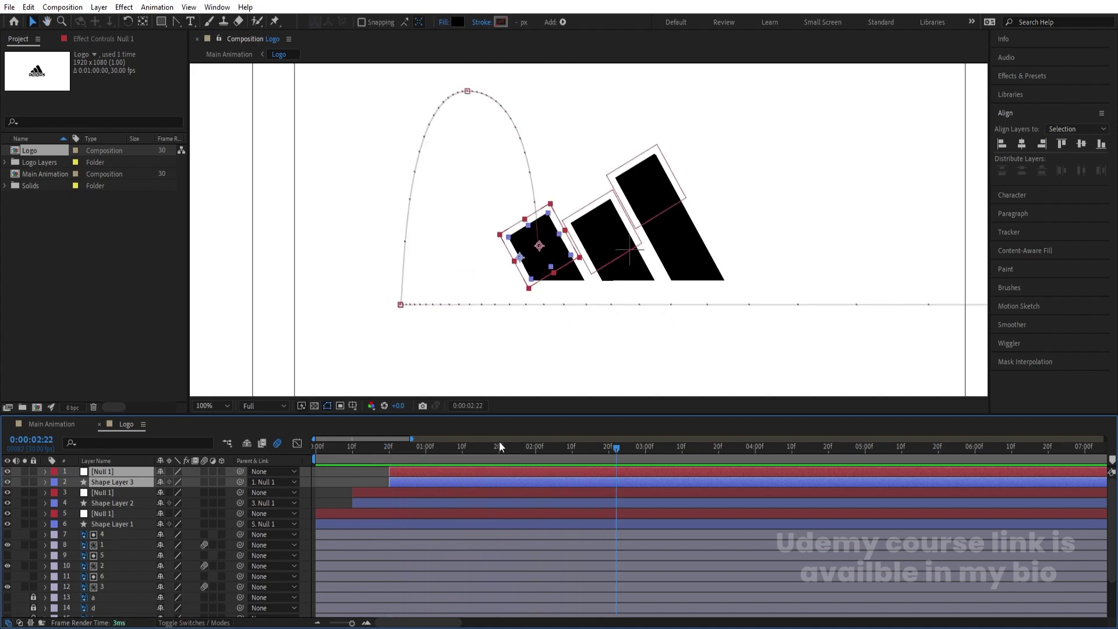
pyautogui.moveTo(499, 441); pyautogui.dragTo(529, 467)
# Reveal the keyframed properties and move the tallest stripe's layers 4 and 1 to start at 1:29.
pyautogui.click(347, 474)
pyautogui.press('u')
pyautogui.click(434, 448)
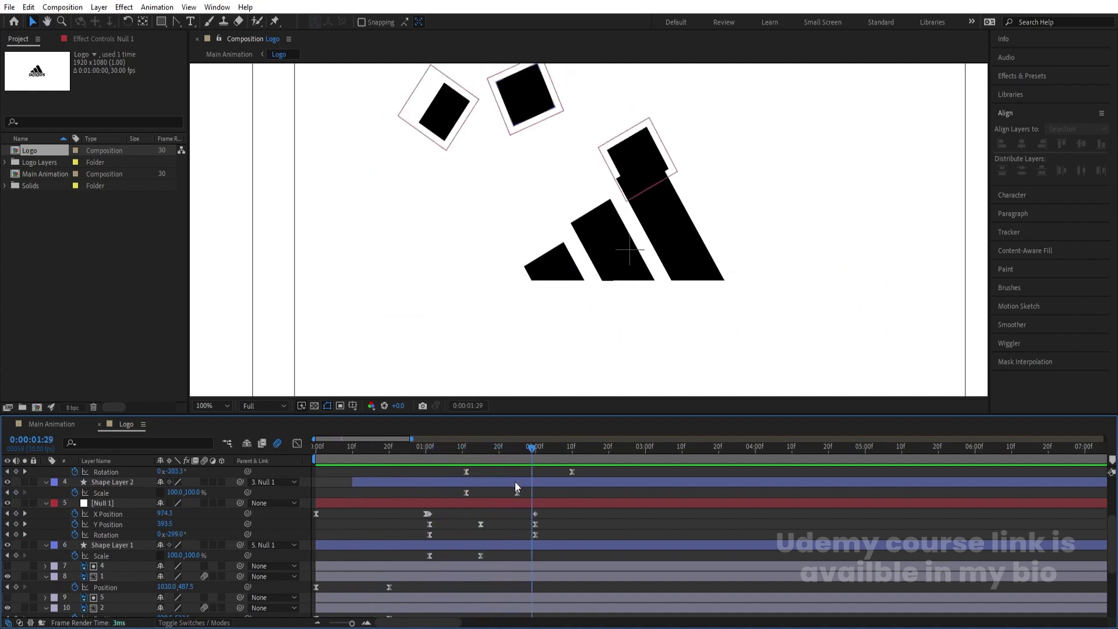
pyautogui.scroll(-4, 465, 501)
pyautogui.click(344, 526)
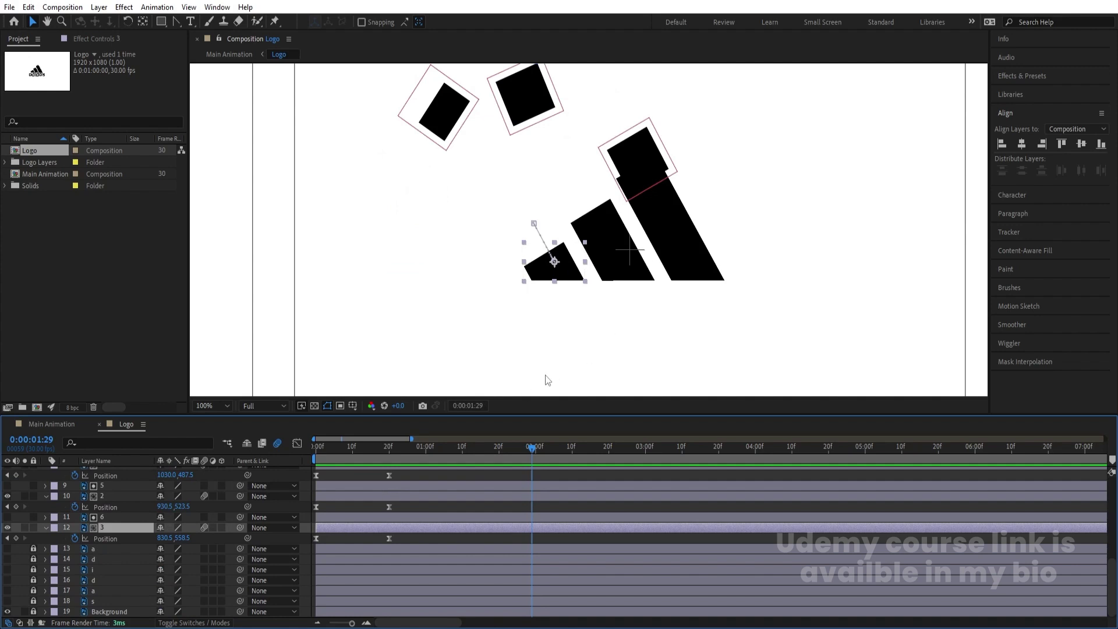
pyautogui.scroll(3, 374, 495)
pyautogui.click(362, 514)
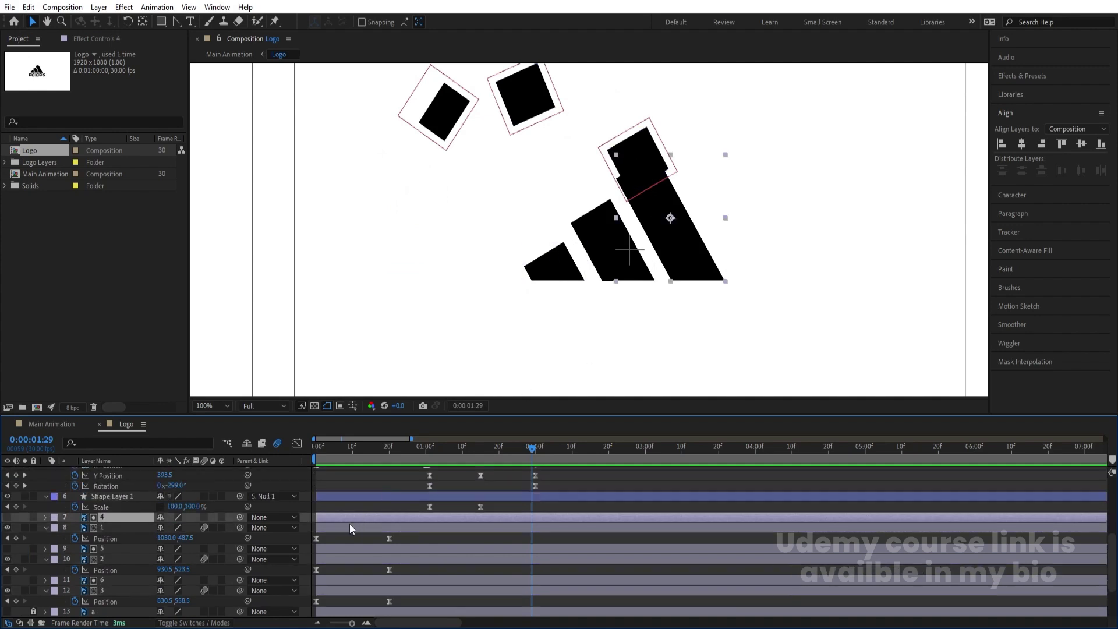
pyautogui.keyDown('shift'); pyautogui.click(347, 527); pyautogui.keyUp('shift')
pyautogui.press('[')
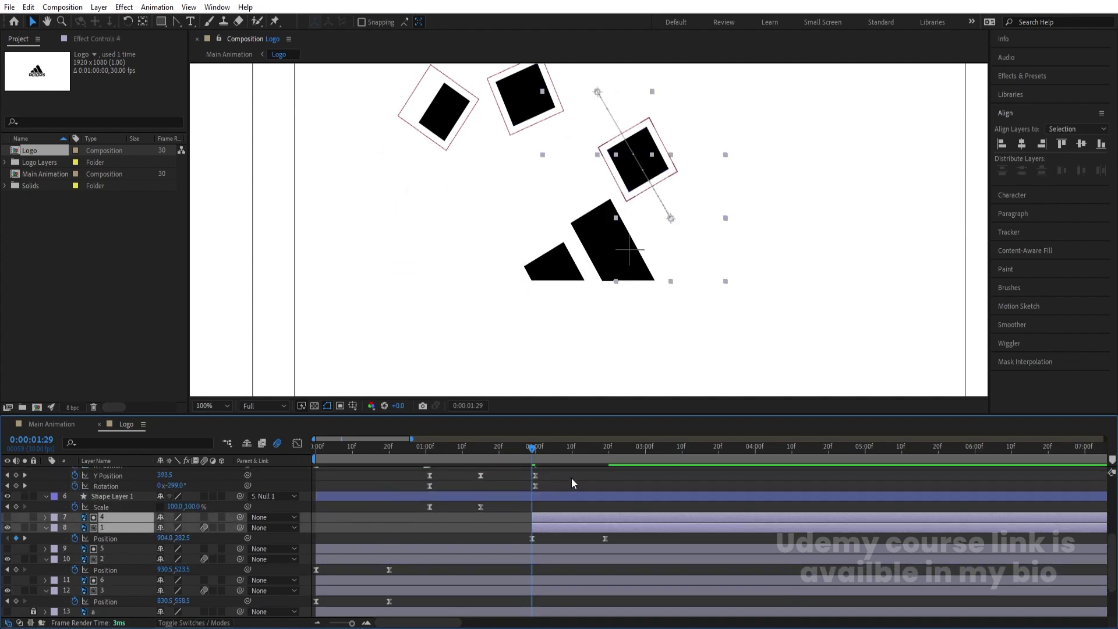
# Preview the tallest stripe's reveal and slide layers 4 and 1 earlier to start at about 1:25.
pyautogui.press('space')
pyautogui.press('space')
pyautogui.click(534, 446)
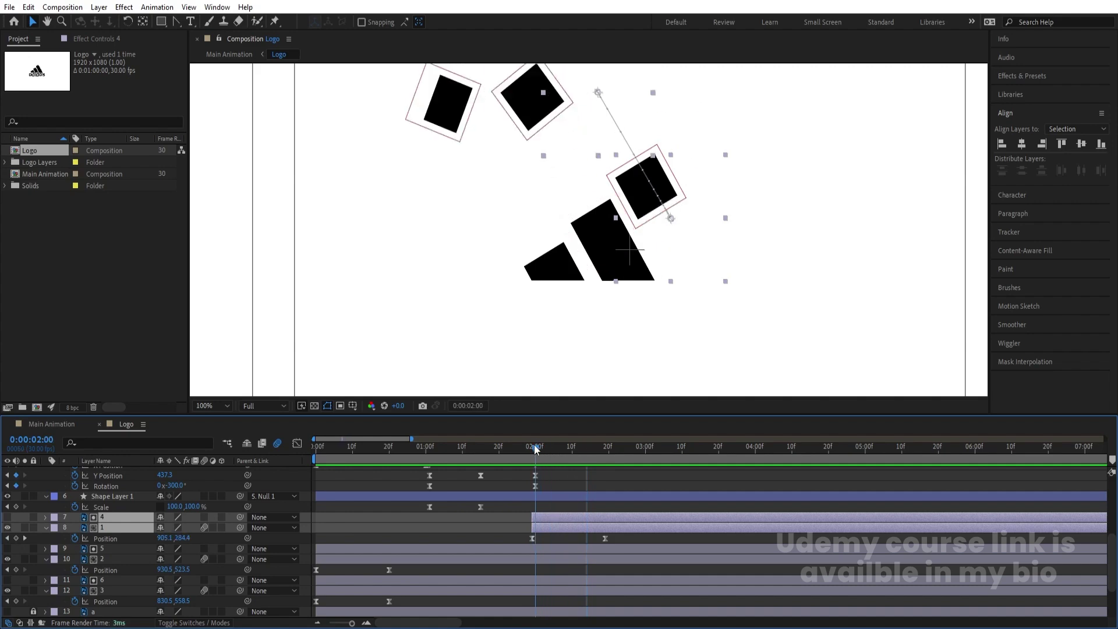
pyautogui.moveTo(550, 517); pyautogui.dragTo(533, 520)
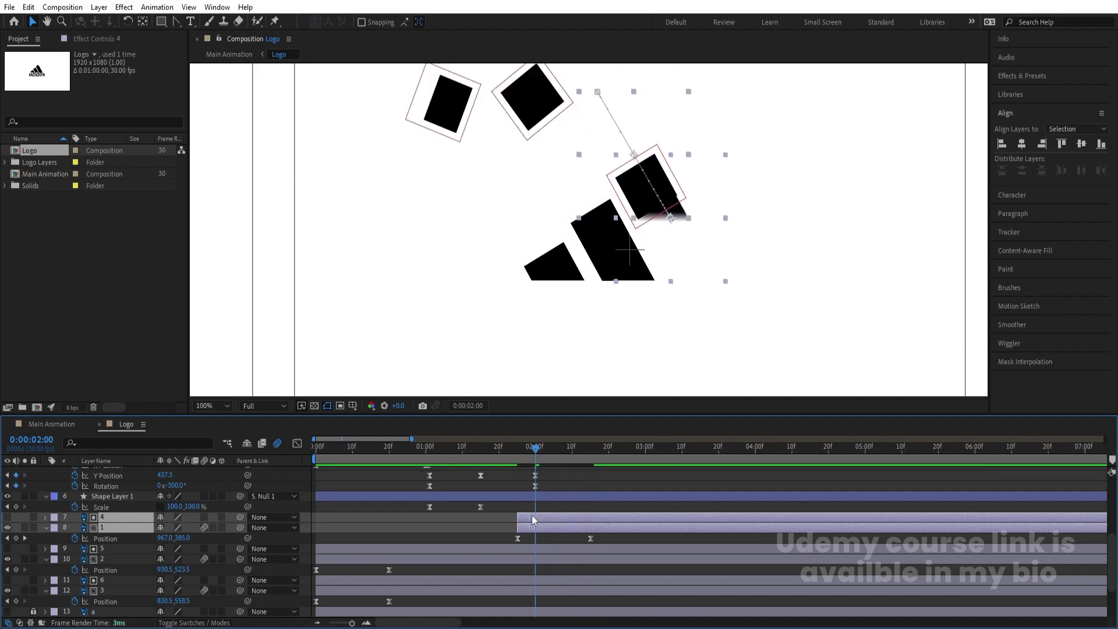
# Trim the tallest stripe's null and Shape Layer 1 to end at 2:00, and preview the handover from square to stripe.
pyautogui.scroll(5, 546, 514)
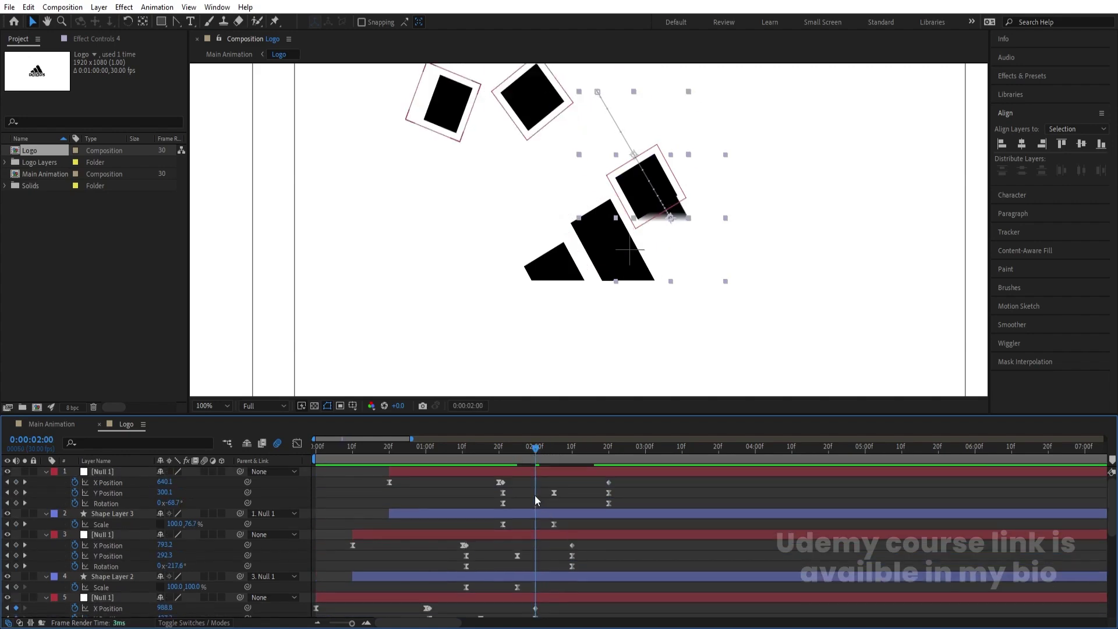
pyautogui.click(534, 495)
pyautogui.press('u')
pyautogui.click(519, 512)
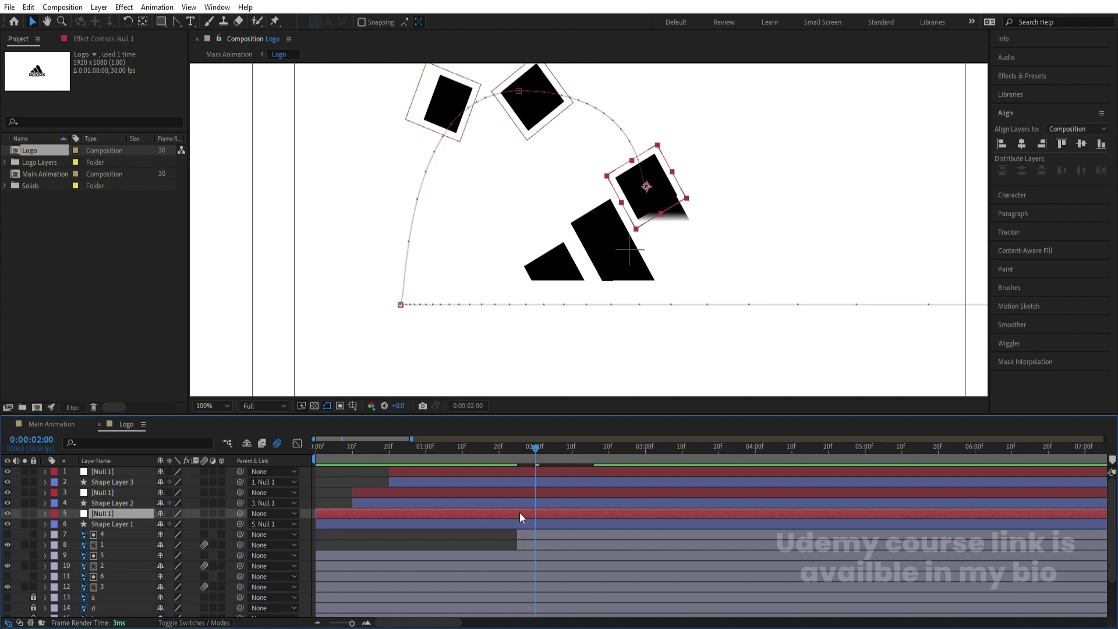
pyautogui.keyDown('ctrl'); pyautogui.click(509, 523); pyautogui.keyUp('ctrl')
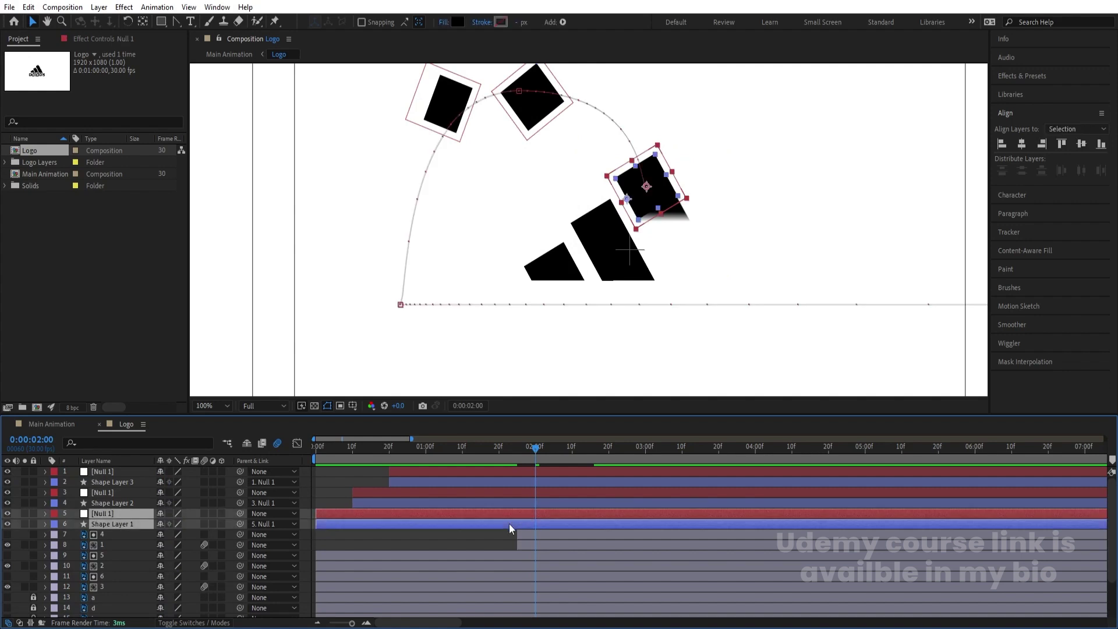
pyautogui.hotkey('alt', ']')
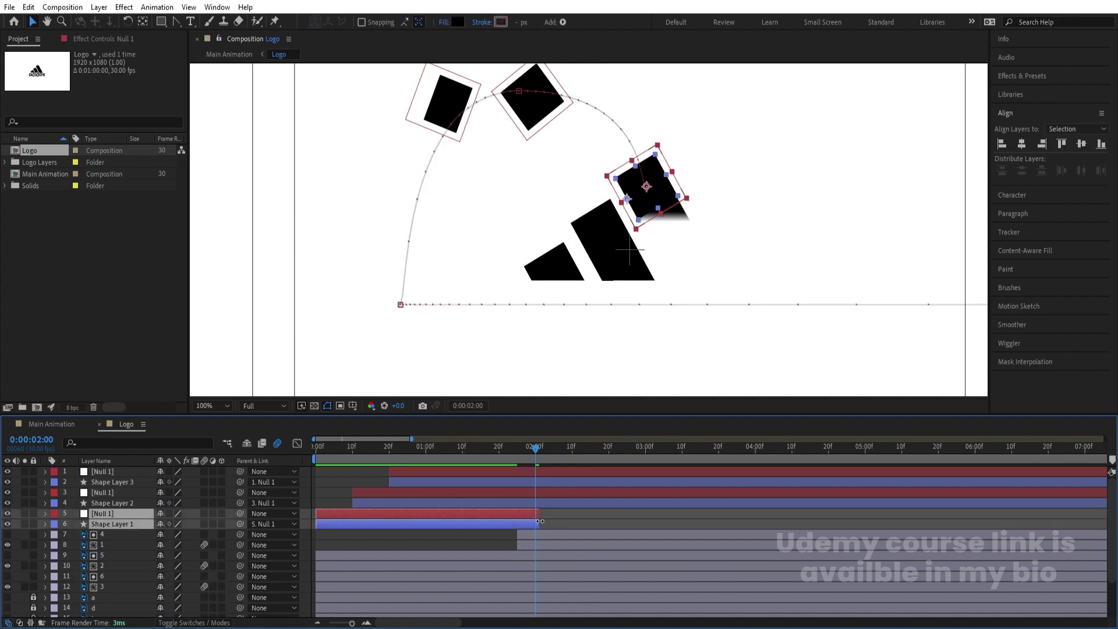
pyautogui.moveTo(540, 518); pyautogui.dragTo(536, 518)
pyautogui.click(571, 514)
pyautogui.moveTo(530, 447); pyautogui.dragTo(495, 445)
pyautogui.press('space')
pyautogui.press('space')
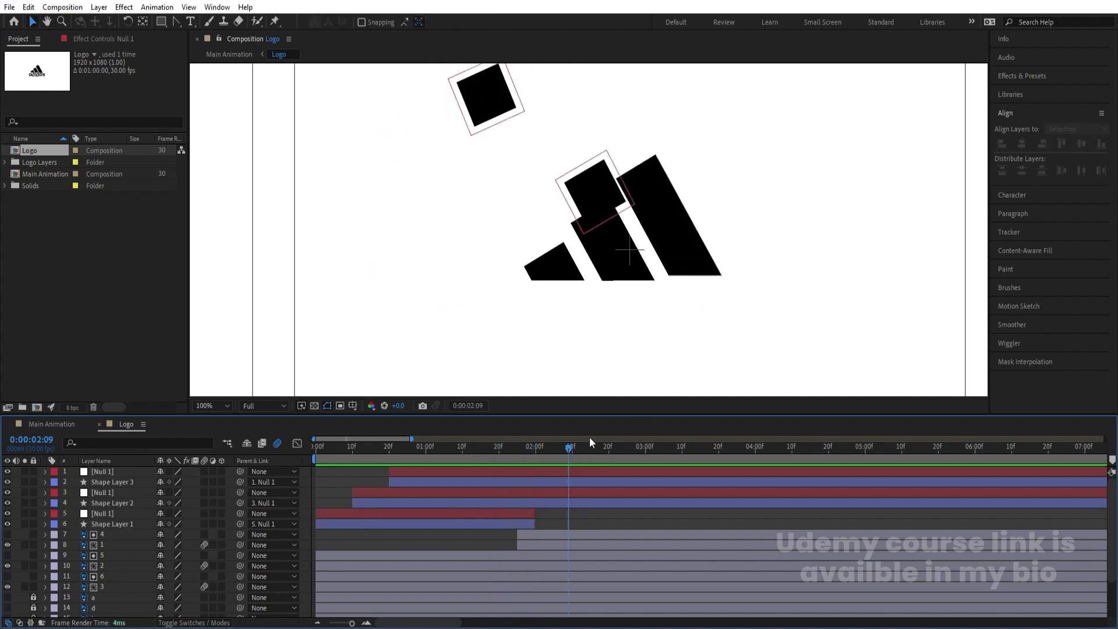
# At the middle null's landing keyframe at 2:10, shift the middle stripe's layers 5 and 2 to start at about 2:03.
pyautogui.click(586, 170)
pyautogui.press('u')
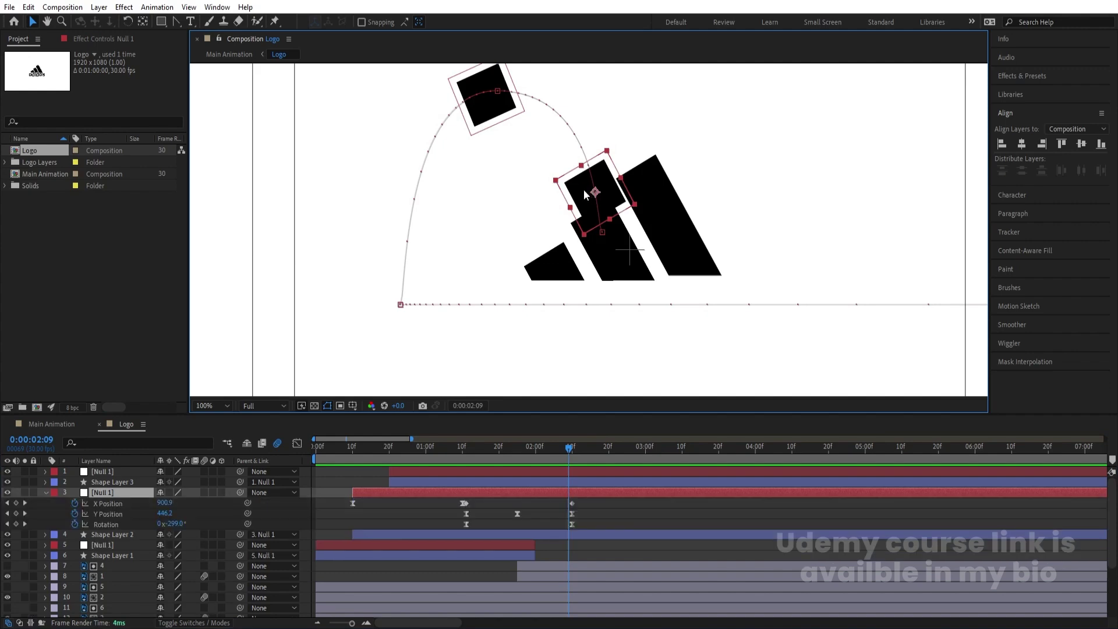
pyautogui.press('k')
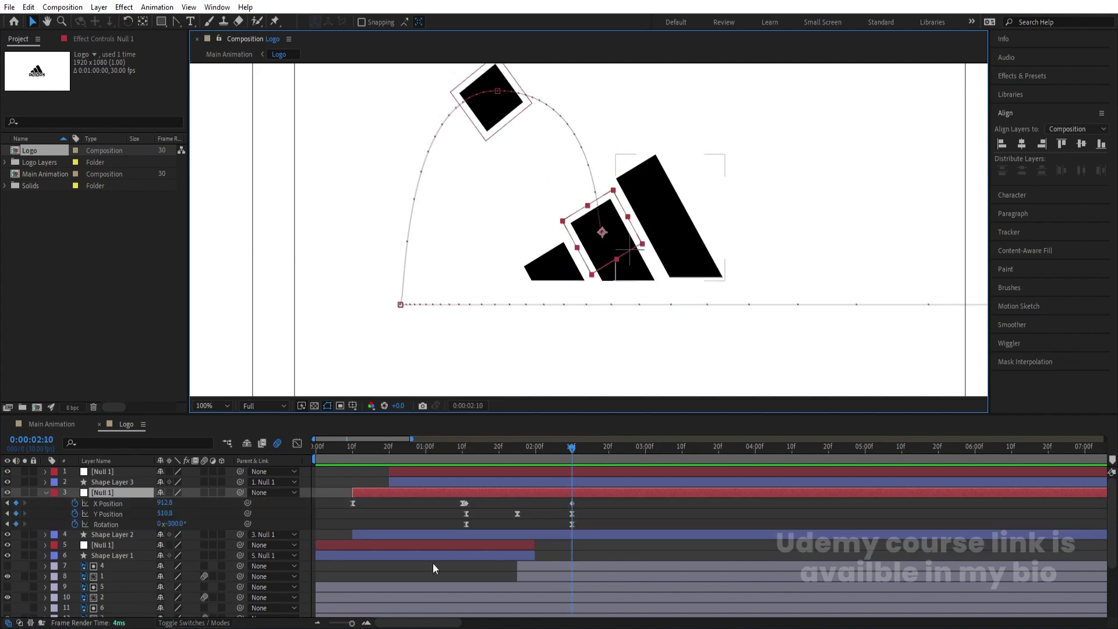
pyautogui.click(105, 587)
pyautogui.keyDown('shift'); pyautogui.click(104, 597); pyautogui.keyUp('shift')
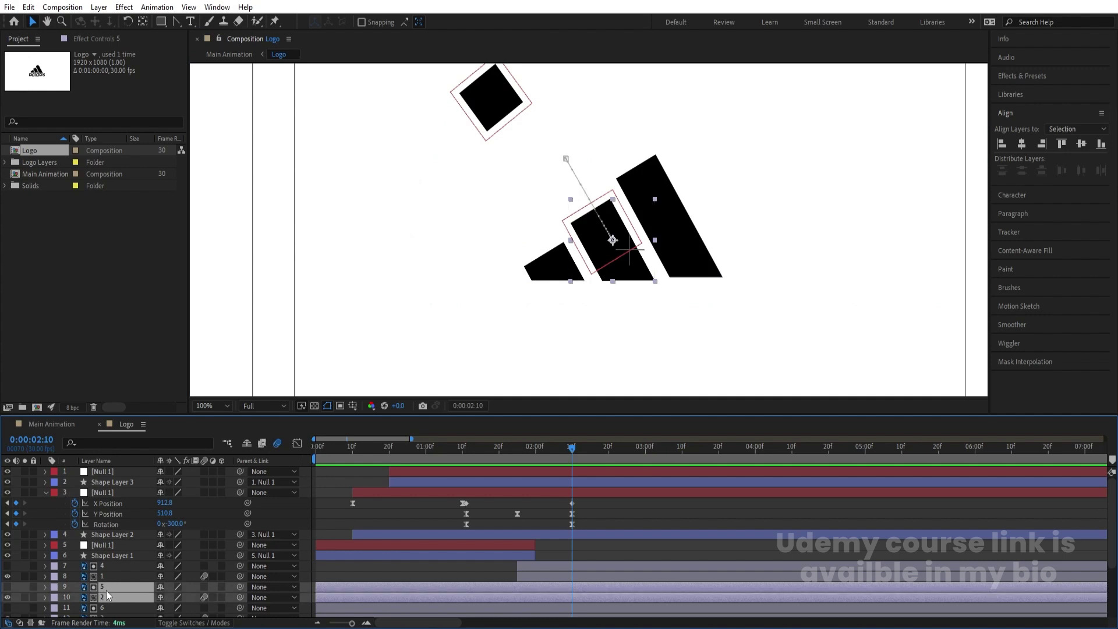
pyautogui.scroll(-2, 590, 579)
pyautogui.moveTo(381, 536); pyautogui.dragTo(602, 528)
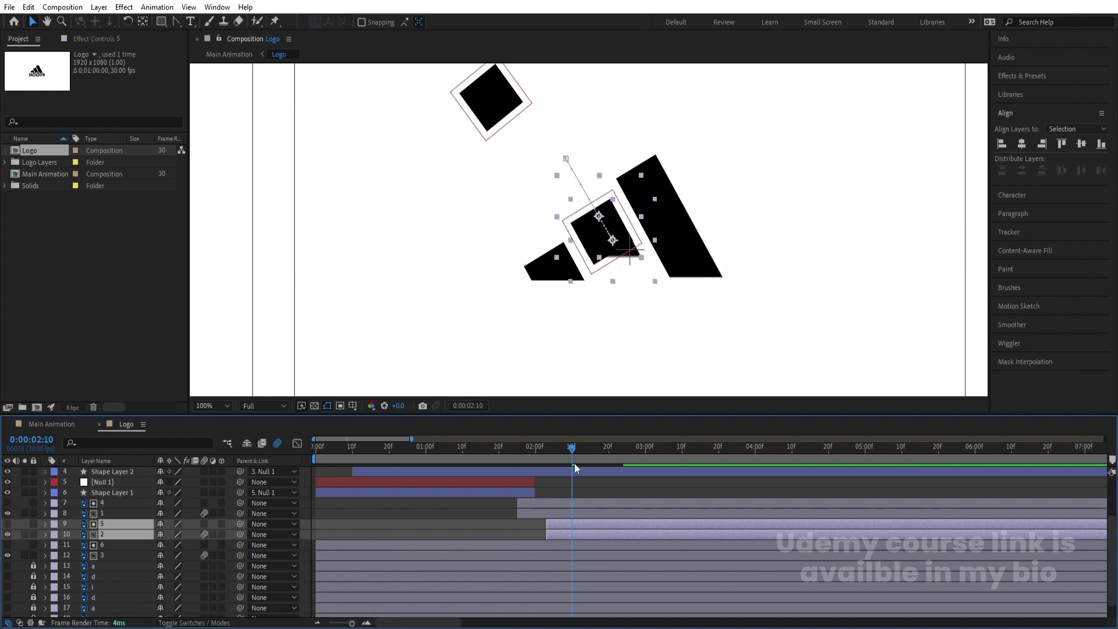
# Slide layers 5 and 2 to start at about 2:07, and preview the middle stripe's reveal from 2:09.
pyautogui.moveTo(572, 449)
pyautogui.mouseDown()
pyautogui.moveTo(551, 450)
pyautogui.moveTo(571, 451)
pyautogui.mouseUp()
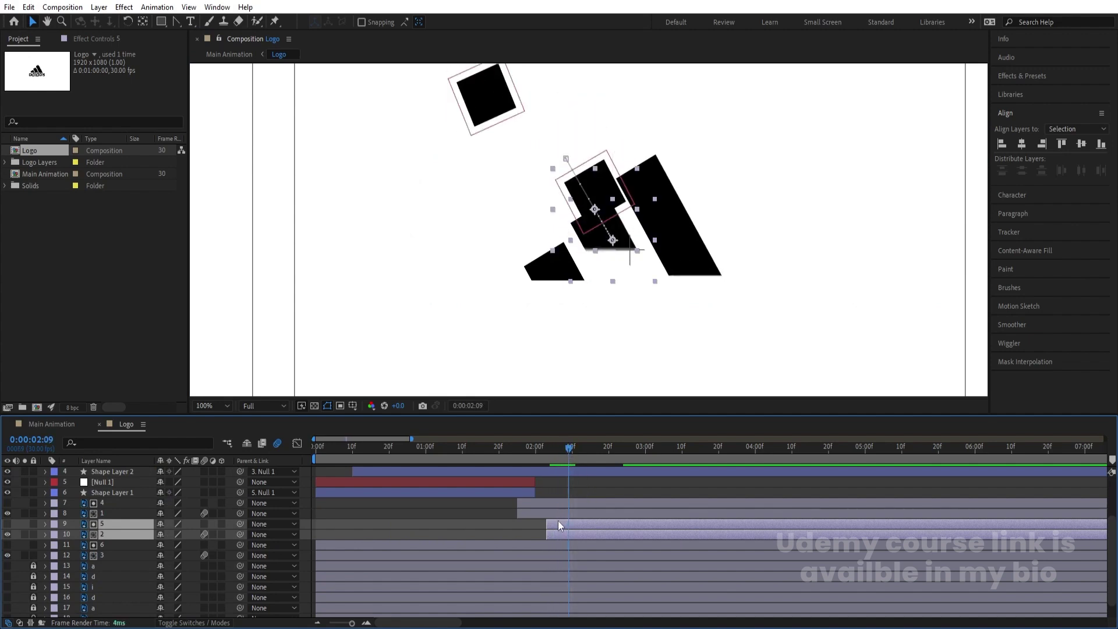
pyautogui.moveTo(558, 526); pyautogui.dragTo(578, 527)
pyautogui.press('space')
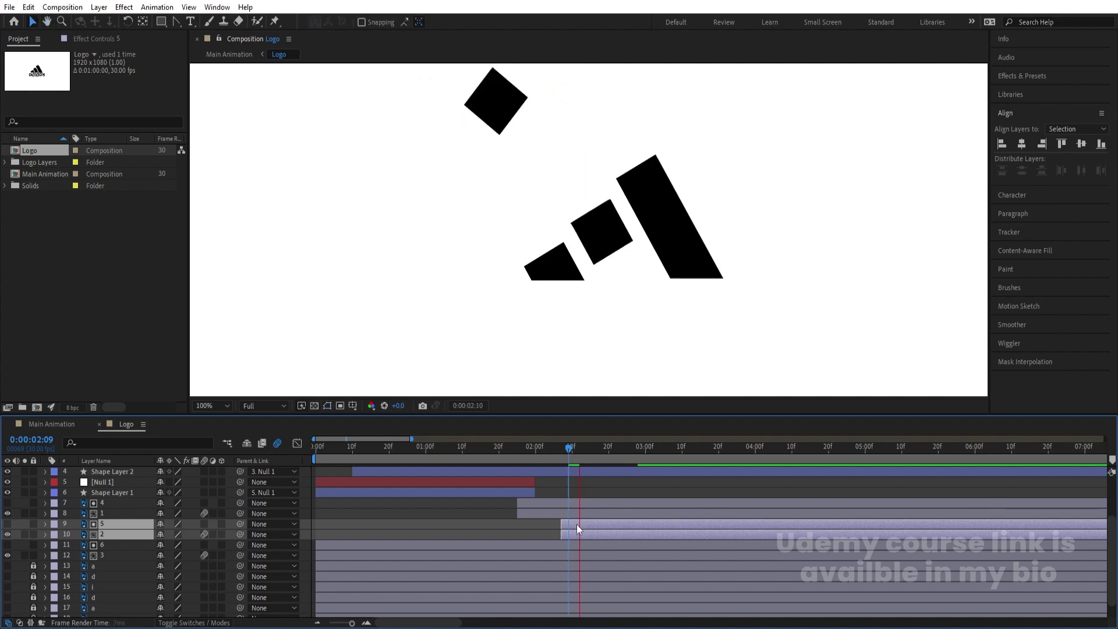
pyautogui.click(569, 446)
# Trim the middle stripe's null and Shape Layer 2 to end at 2:10.
pyautogui.scroll(3, 577, 512)
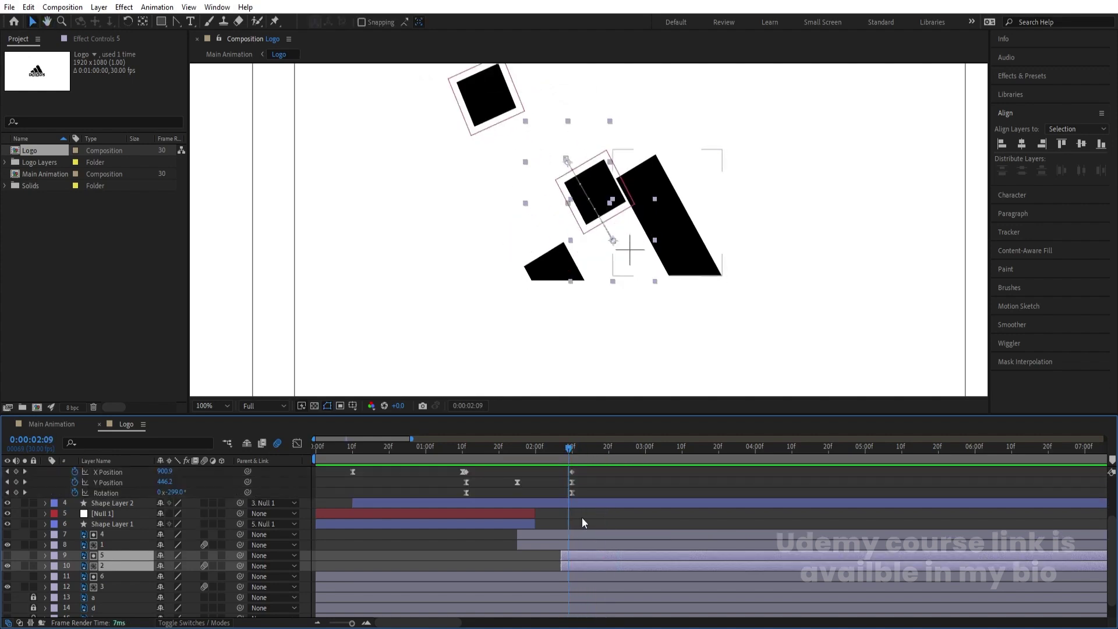
pyautogui.click(570, 492)
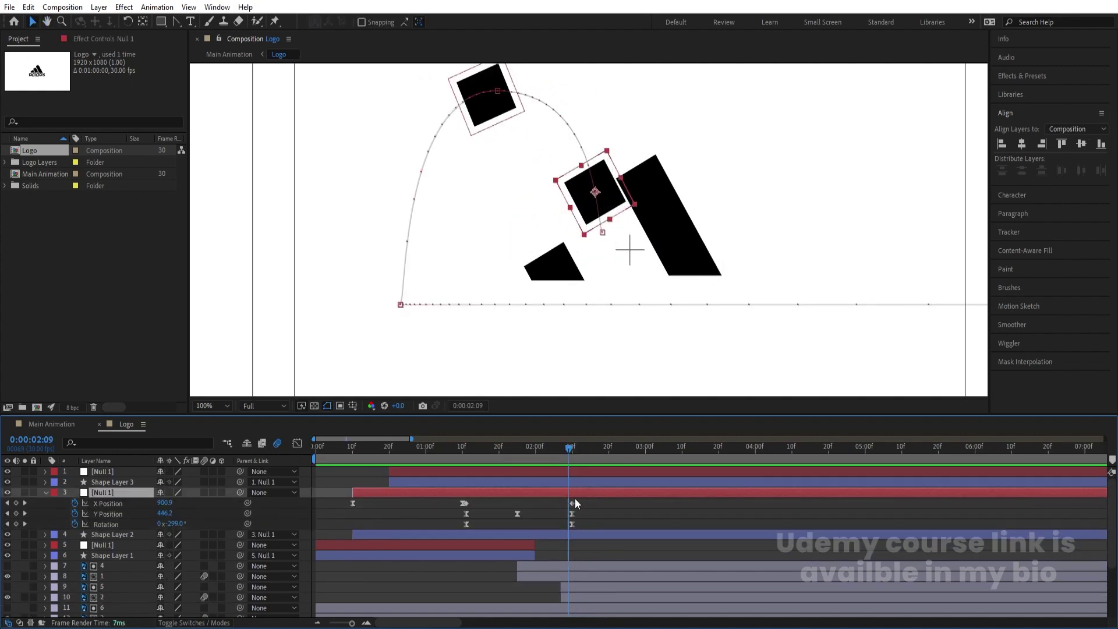
pyautogui.press('pagedown')
pyautogui.click(574, 532)
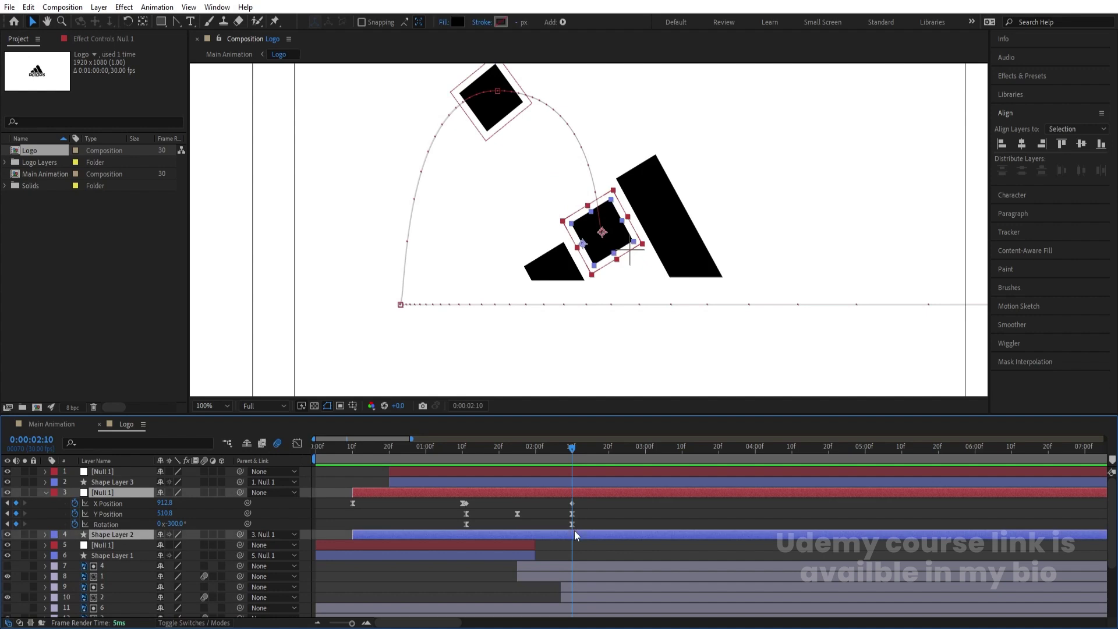
pyautogui.hotkey('alt', ']')
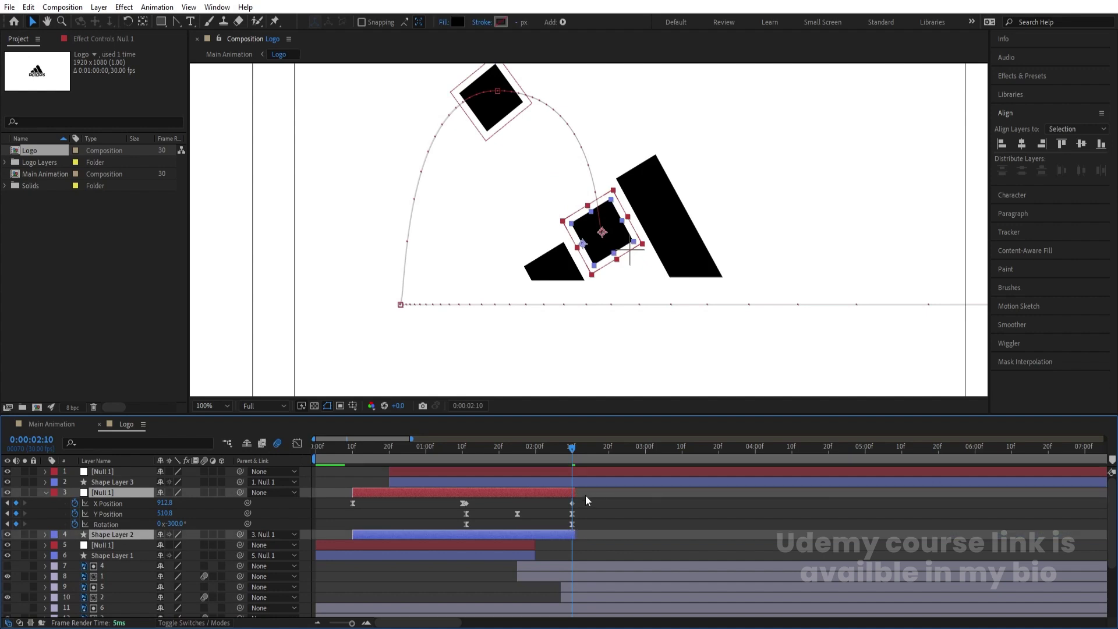
pyautogui.moveTo(573, 490); pyautogui.dragTo(571, 490)
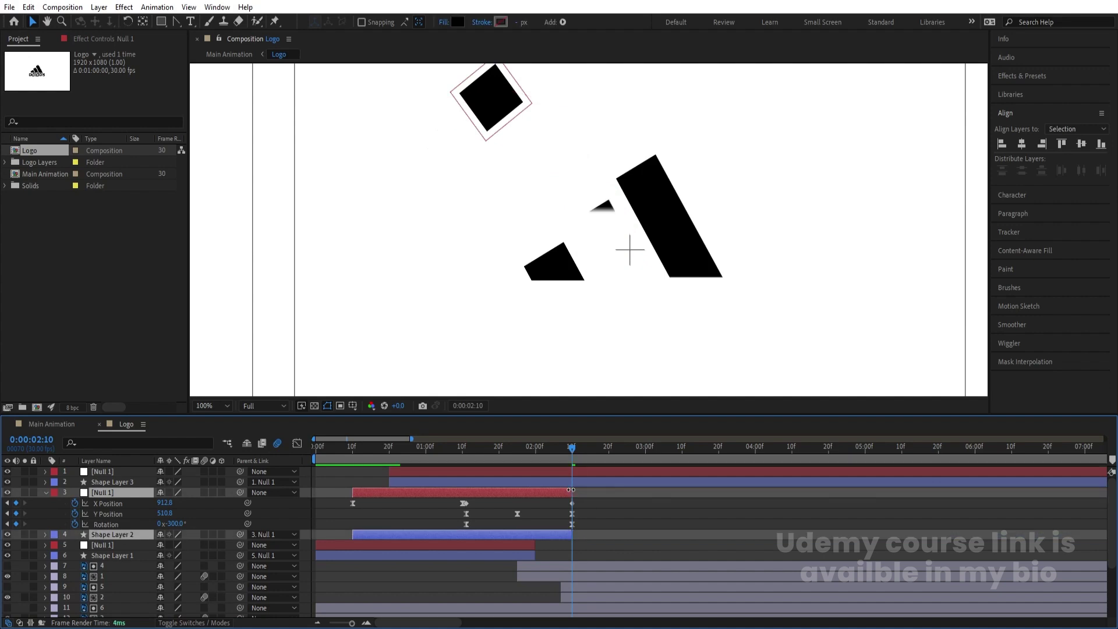
pyautogui.click(588, 502)
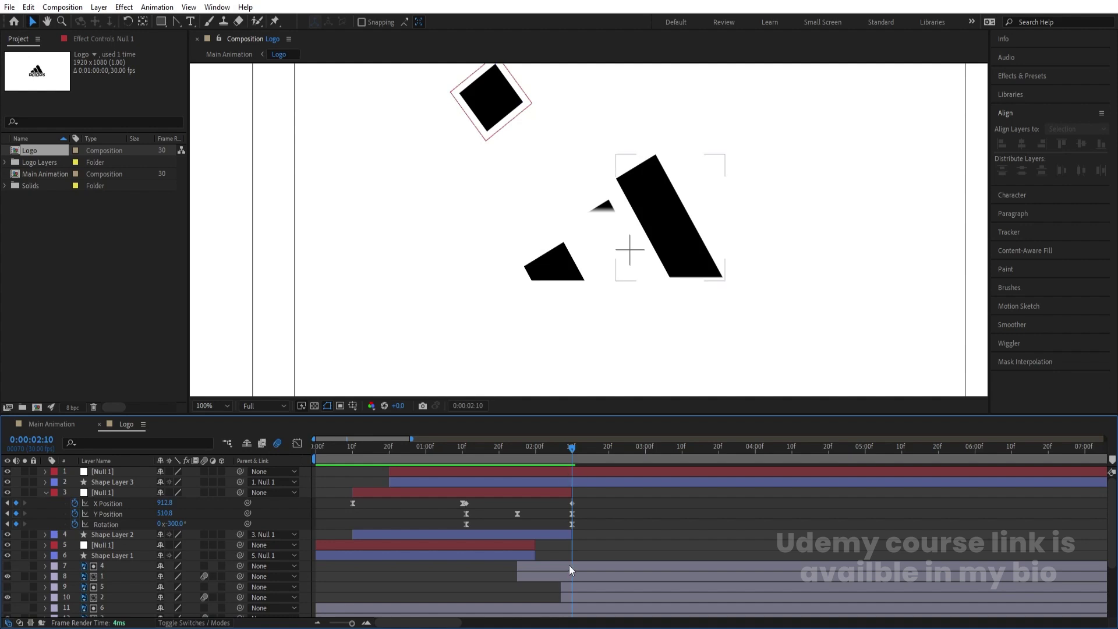
# Slide the middle stripe's layers 5 and 2 back to about 2:04, trim their start to 2:10, and preview the reveal.
pyautogui.click(571, 586)
pyautogui.keyDown('shift'); pyautogui.click(572, 596); pyautogui.keyUp('shift')
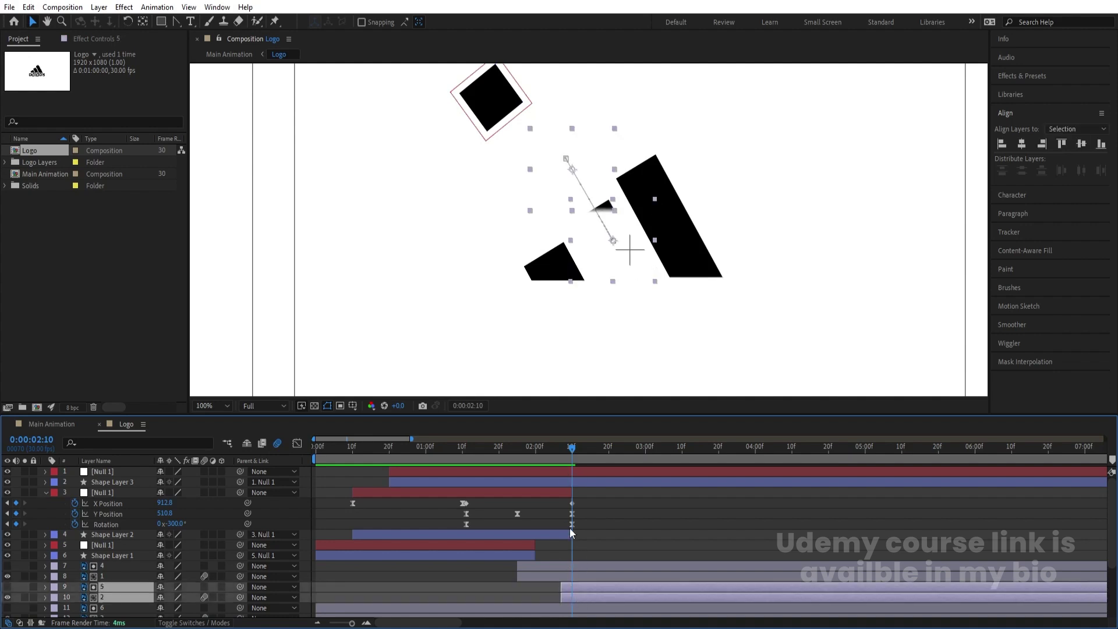
pyautogui.moveTo(578, 592); pyautogui.dragTo(570, 591)
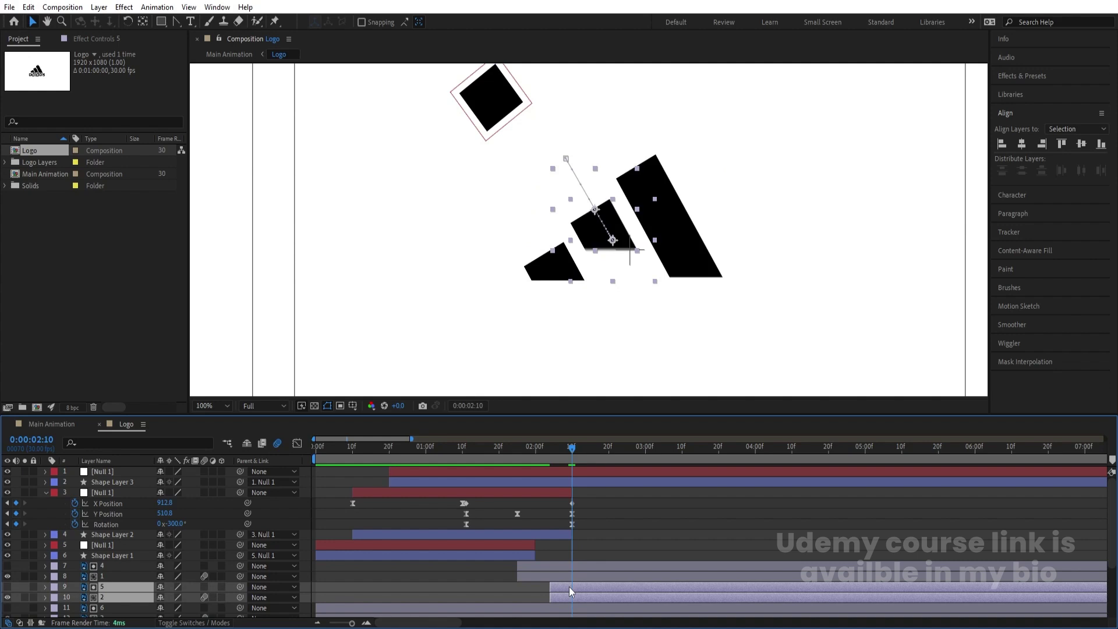
pyautogui.hotkey('alt', '[')
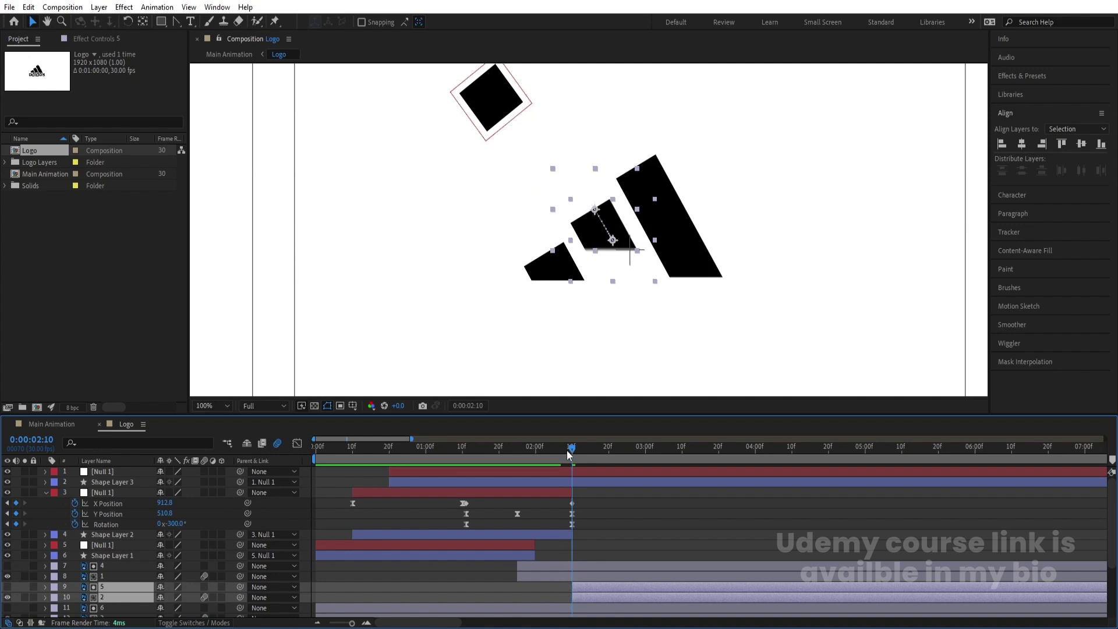
pyautogui.press('space')
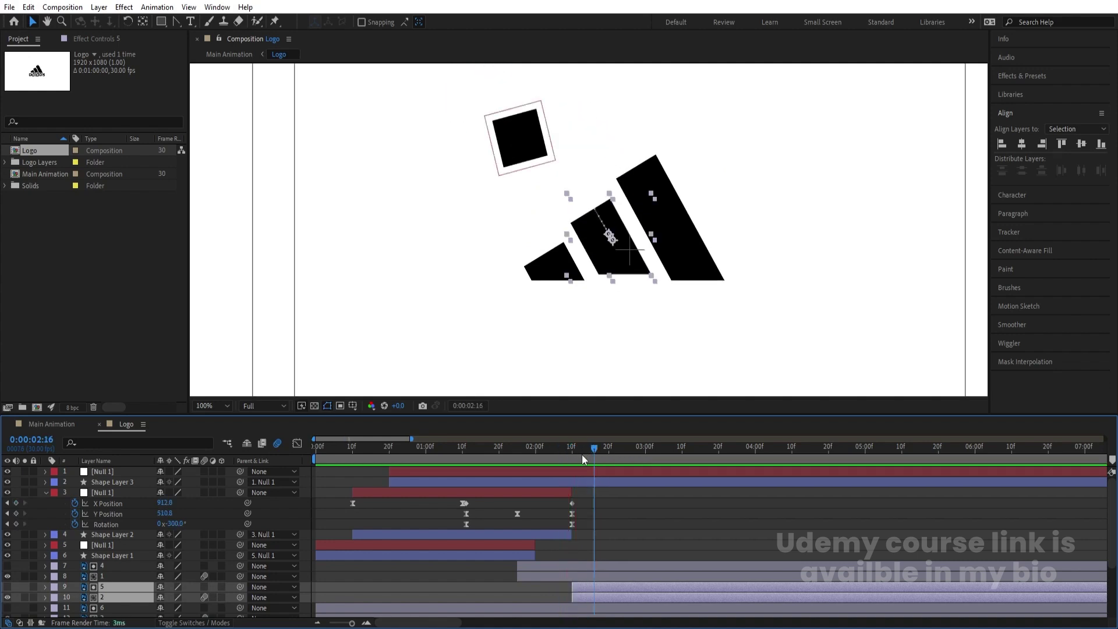
# Trim the shortest stripe's null and Shape Layer 3 to end at 2:20.
pyautogui.moveTo(588, 455); pyautogui.dragTo(607, 474)
pyautogui.click(609, 480)
pyautogui.keyDown('shift'); pyautogui.click(607, 472); pyautogui.keyUp('shift')
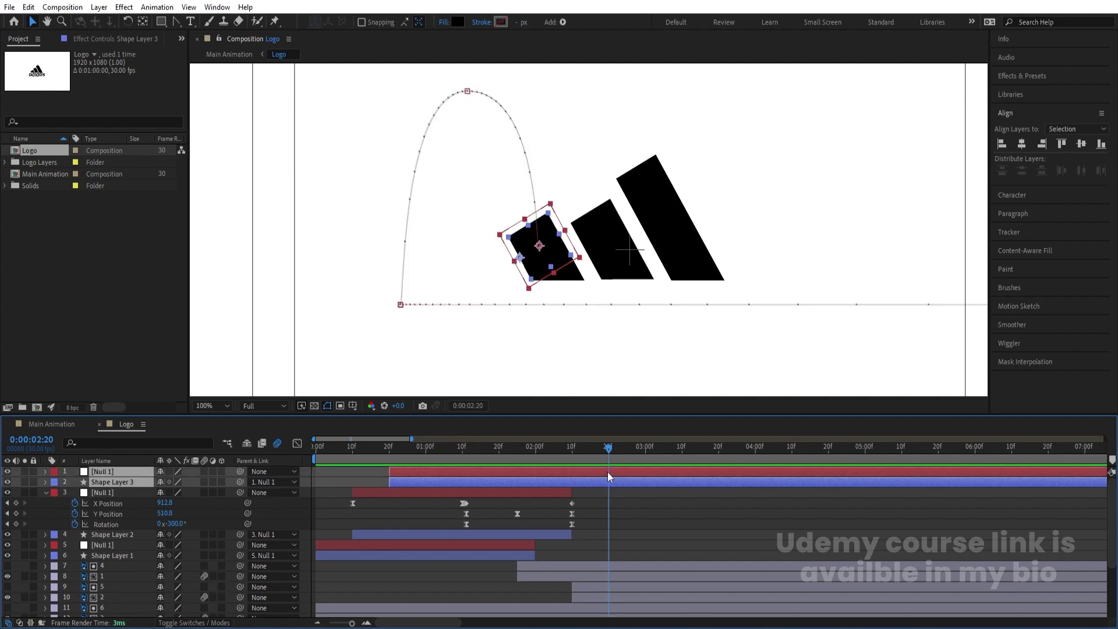
pyautogui.hotkey('alt', ']')
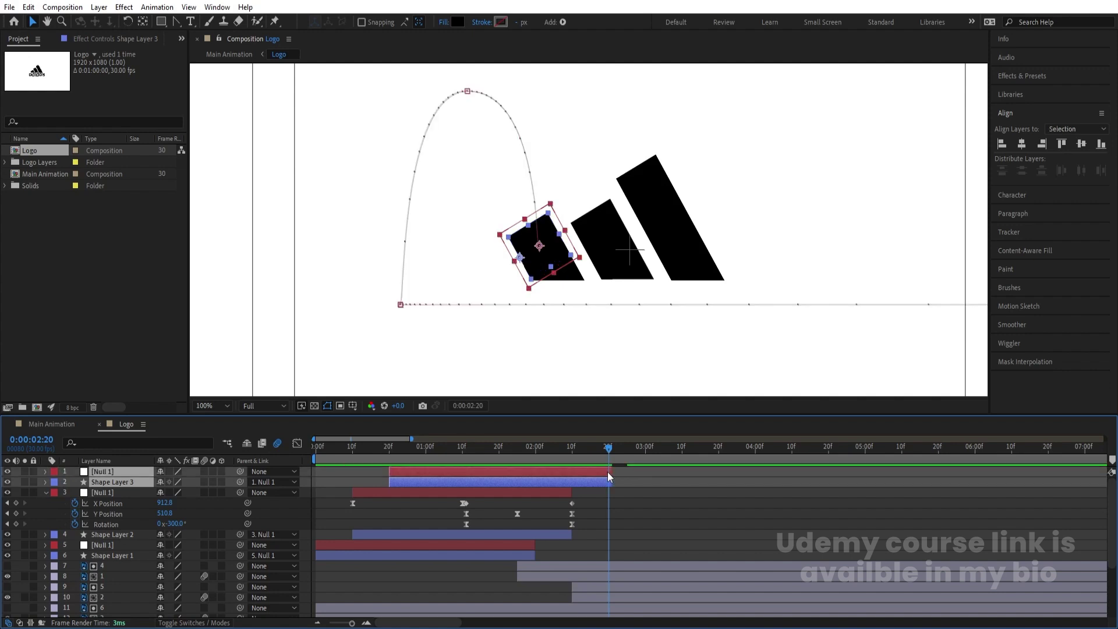
# Make the shortest stripe's layers 6 and 3 start at 2:20, and preview the stripe's reveal.
pyautogui.scroll(-3, 37, 571)
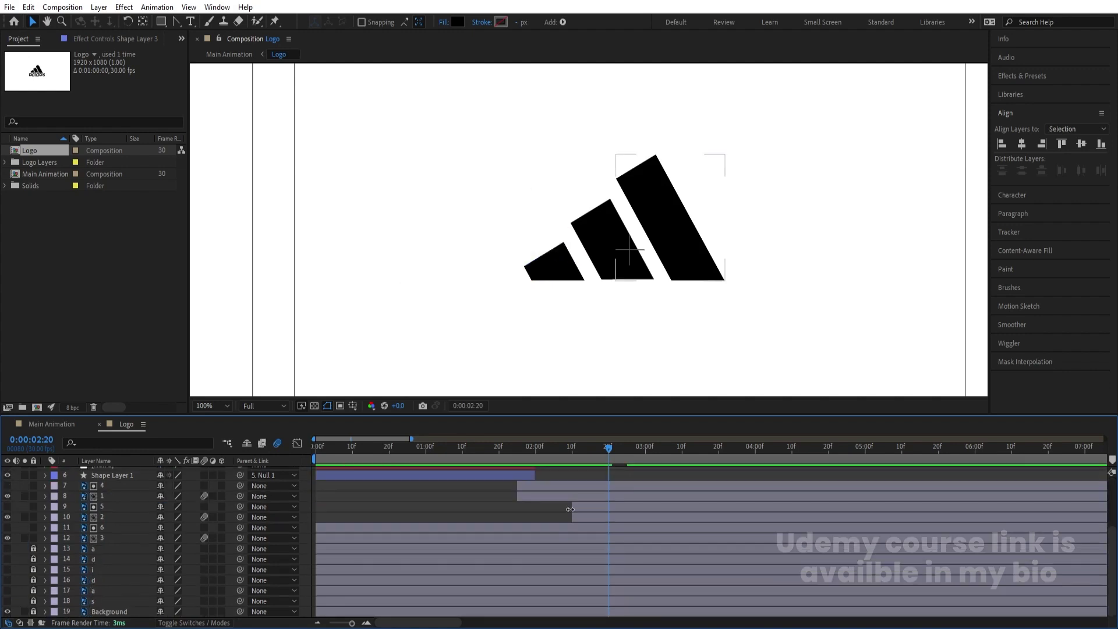
pyautogui.click(103, 536)
pyautogui.keyDown('shift'); pyautogui.click(100, 527); pyautogui.keyUp('shift')
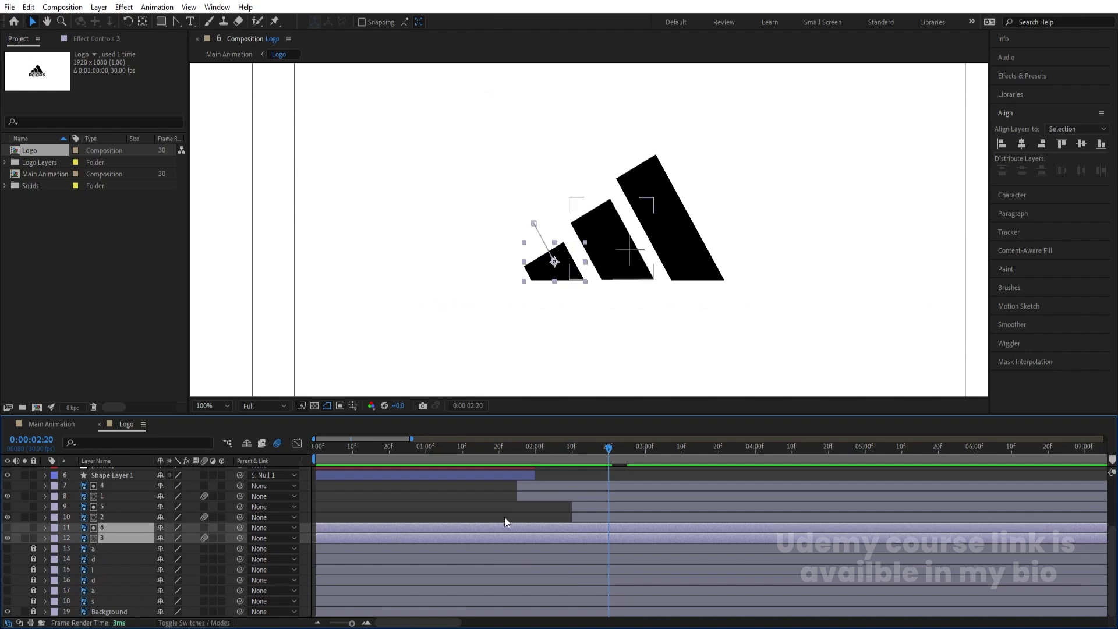
pyautogui.hotkey('alt', '[')
pyautogui.moveTo(630, 524)
pyautogui.mouseDown()
pyautogui.moveTo(609, 522)
pyautogui.moveTo(631, 522)
pyautogui.mouseUp()
pyautogui.press('space')
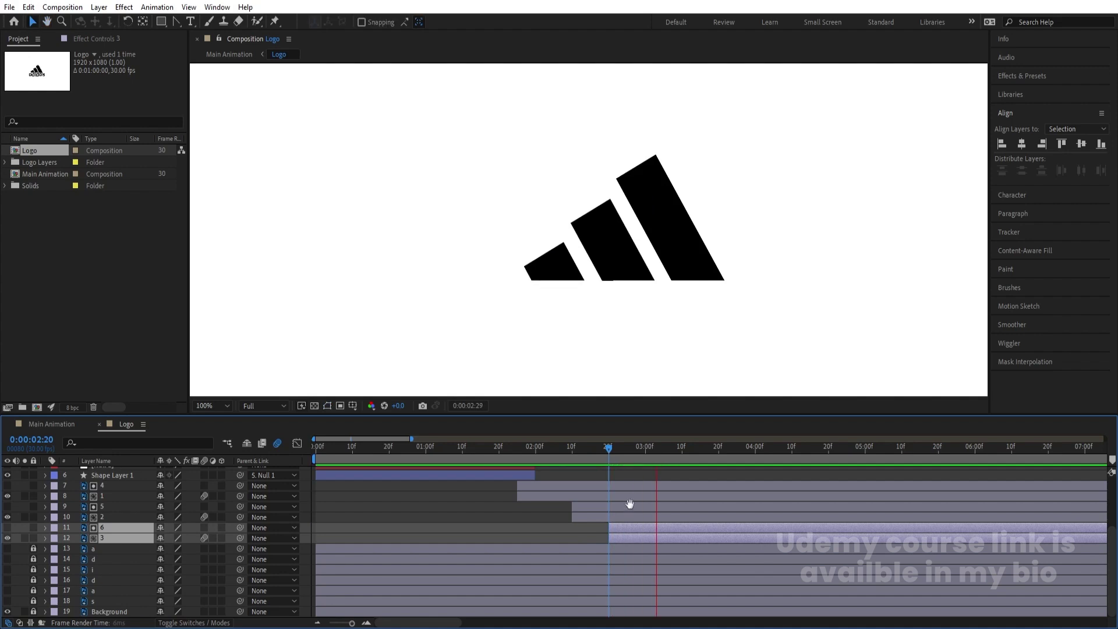
pyautogui.press('space')
# Fit the composition in the viewer and preview the whole square-to-stripe animation from the first frame.
pyautogui.moveTo(585, 450); pyautogui.dragTo(318, 449)
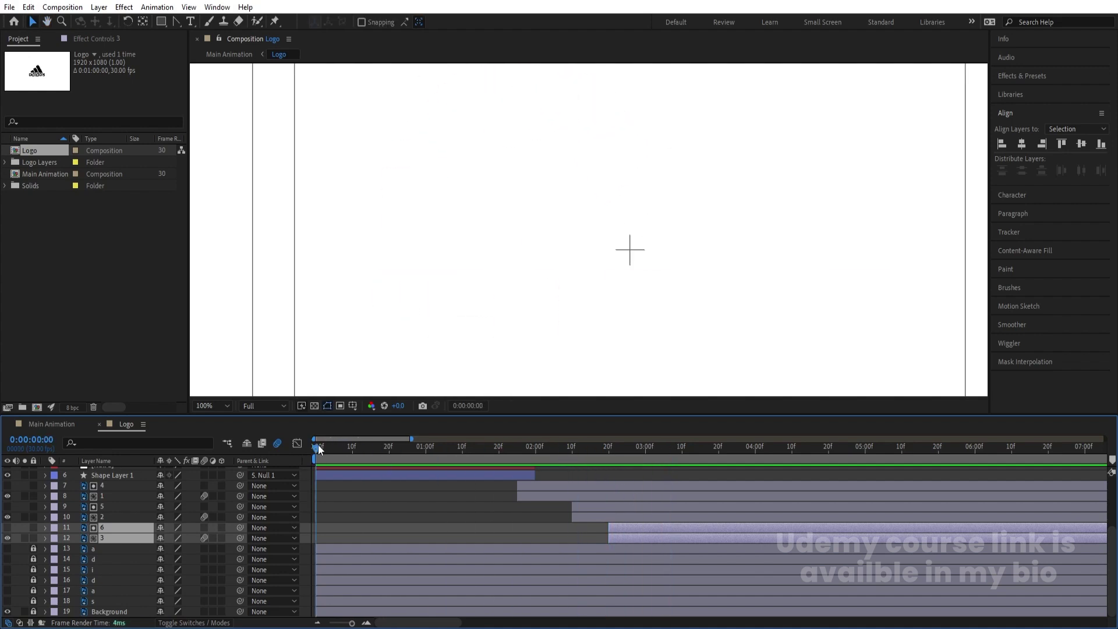
pyautogui.click(227, 404)
pyautogui.click(207, 191)
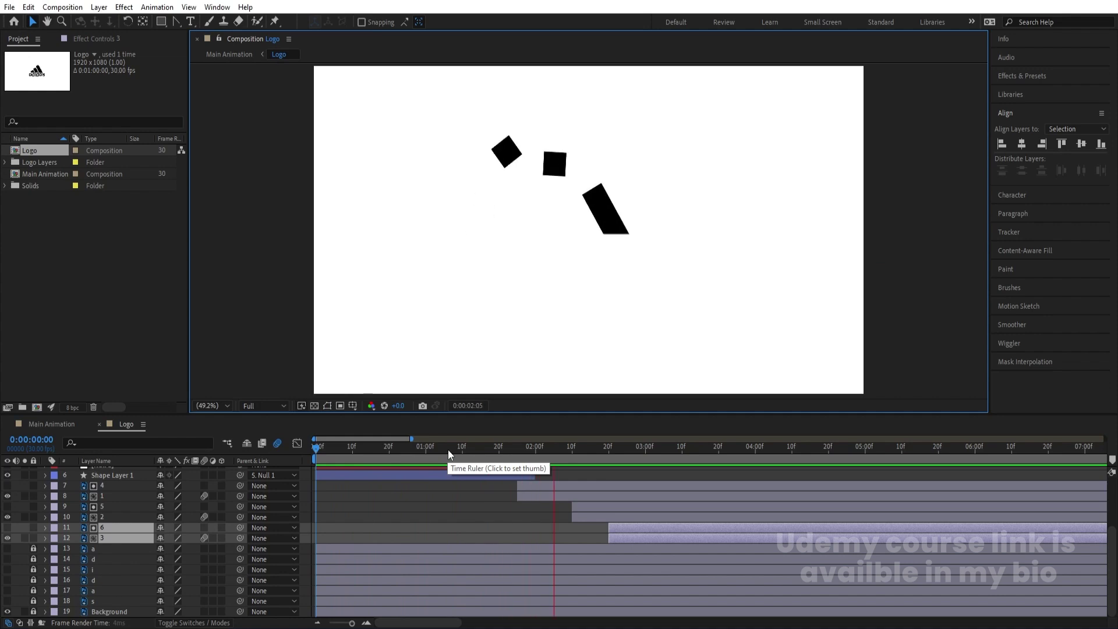
pyautogui.press('space')
pyautogui.click(314, 506)
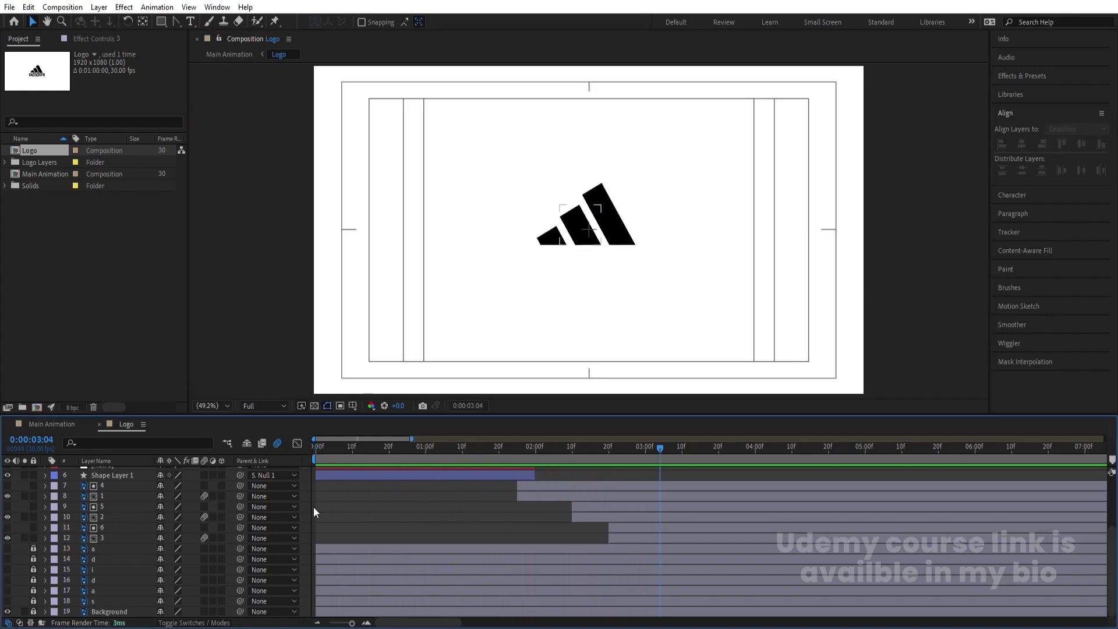
# Enable motion blur on all unlocked layers, 1 through 12, and preview the animation from the start.
pyautogui.scroll(4, 313, 507)
pyautogui.press('u')
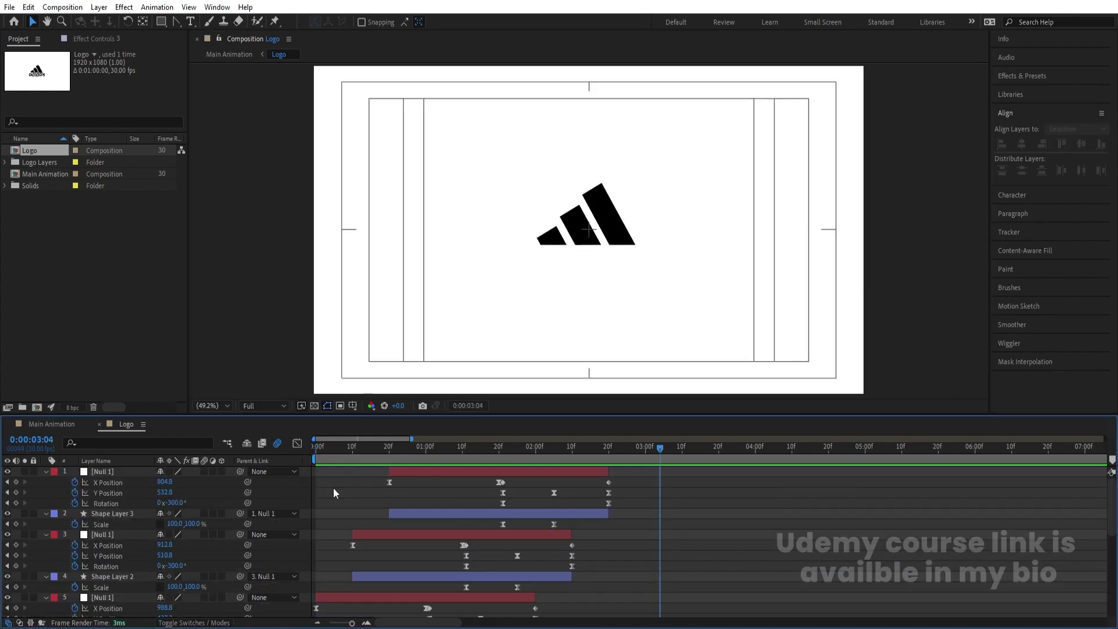
pyautogui.press('u')
pyautogui.hotkey('ctrl', 'a')
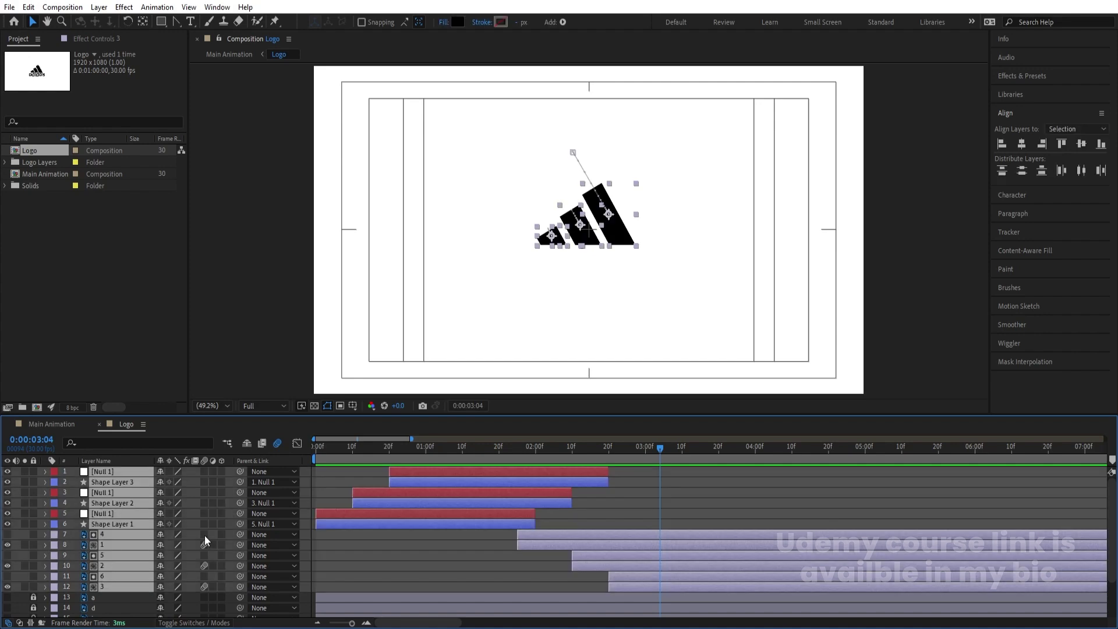
pyautogui.click(317, 447)
pyautogui.press('space')
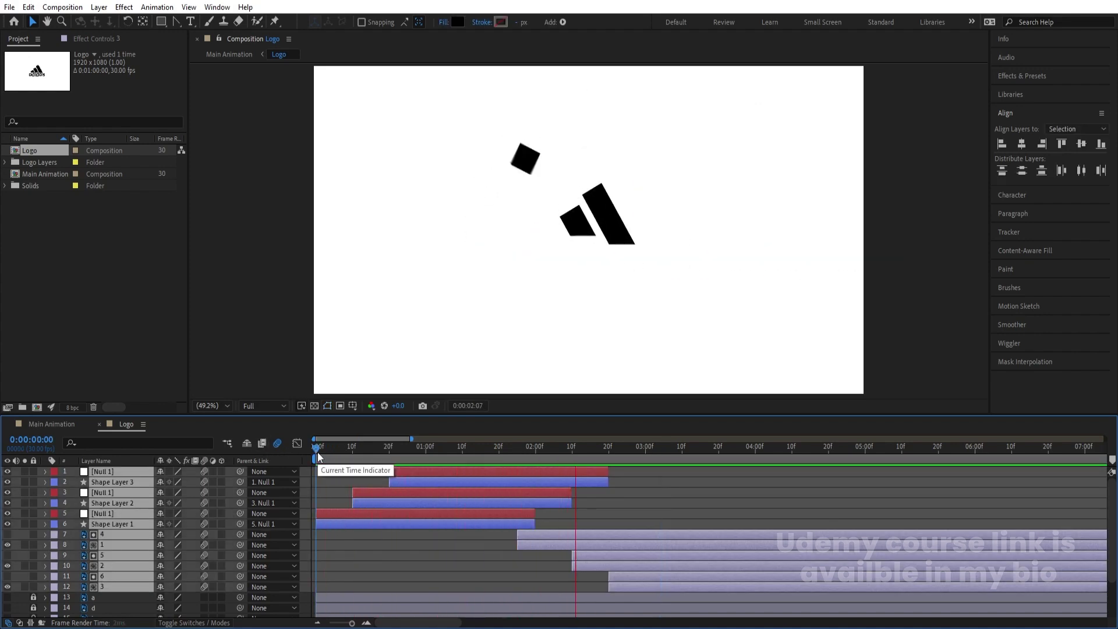
pyautogui.press('space')
pyautogui.click(330, 486)
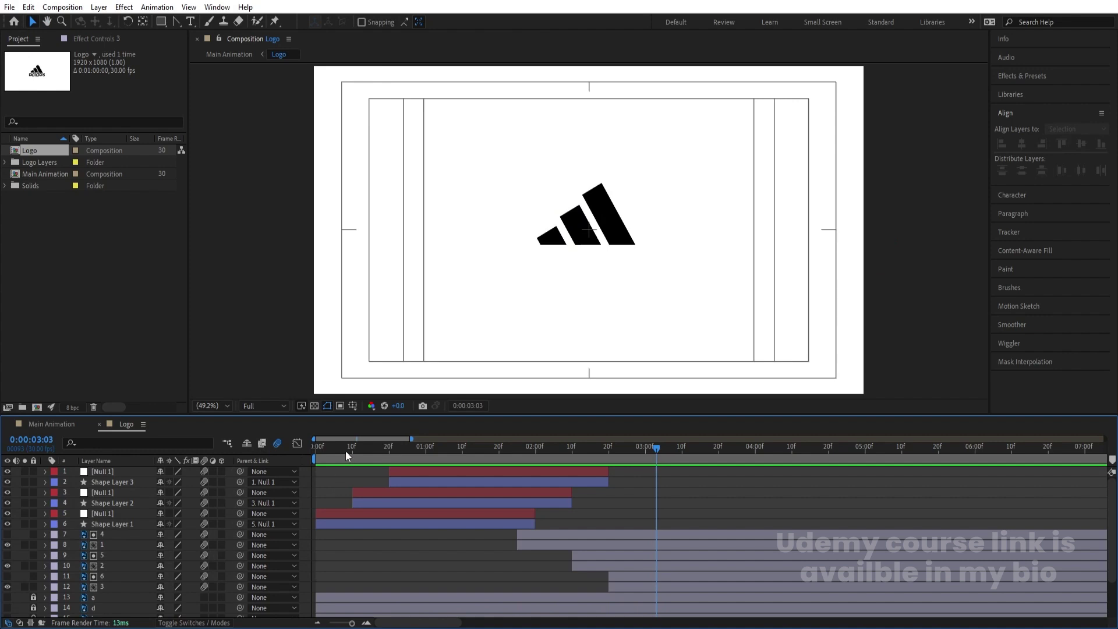
# Unlock the six wordmark letter layers 13 to 18 and make them visible.
pyautogui.press('Home')
pyautogui.scroll(-3, 56, 564)
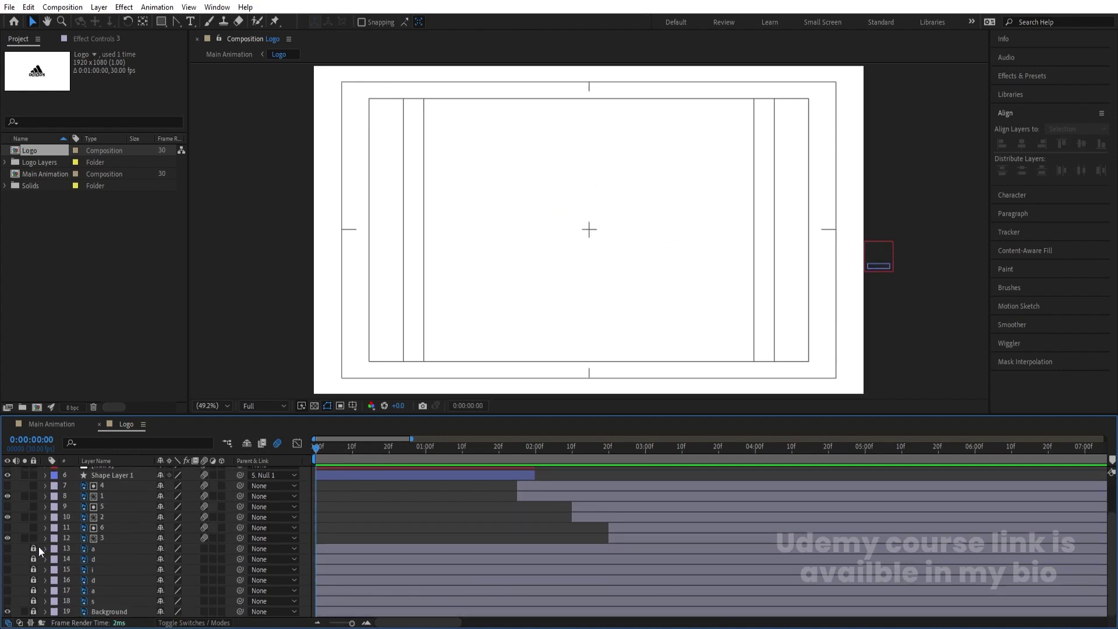
pyautogui.moveTo(39, 548); pyautogui.dragTo(35, 573)
pyautogui.click(91, 601)
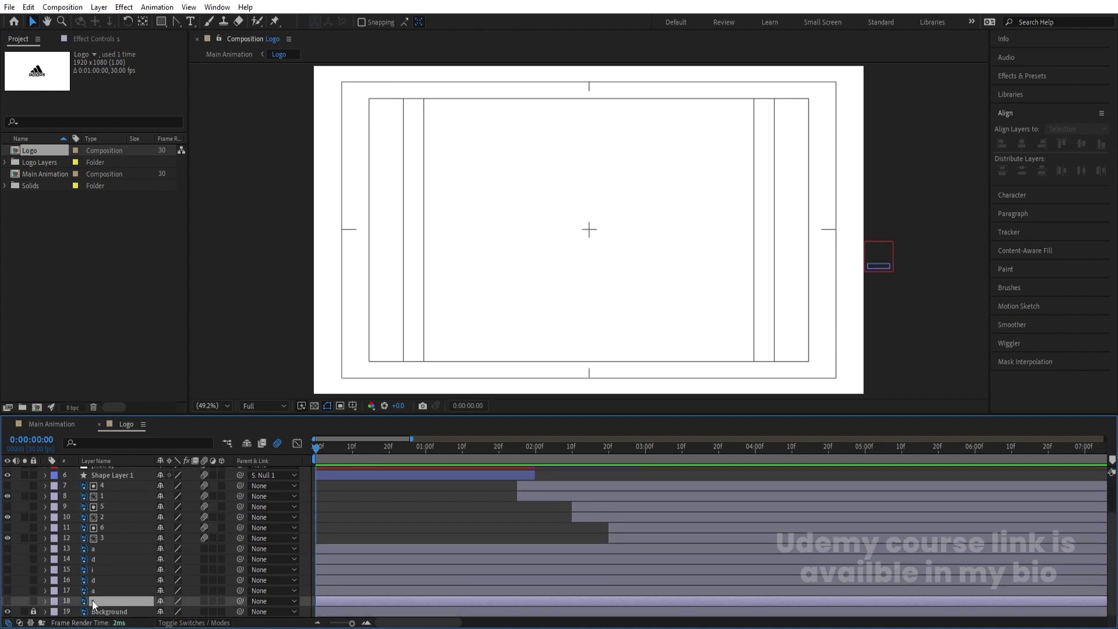
pyautogui.keyDown('shift'); pyautogui.click(33, 549); pyautogui.keyUp('shift')
pyautogui.click(9, 549)
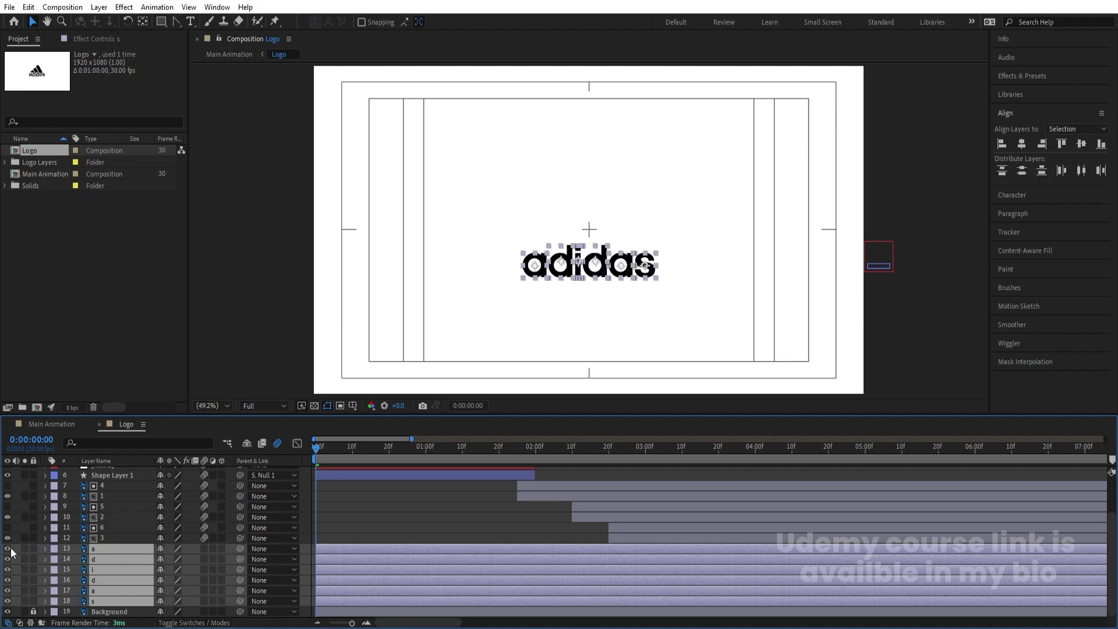
# Preview the animation together with the wordmark letters and return to the first frame.
pyautogui.press('space')
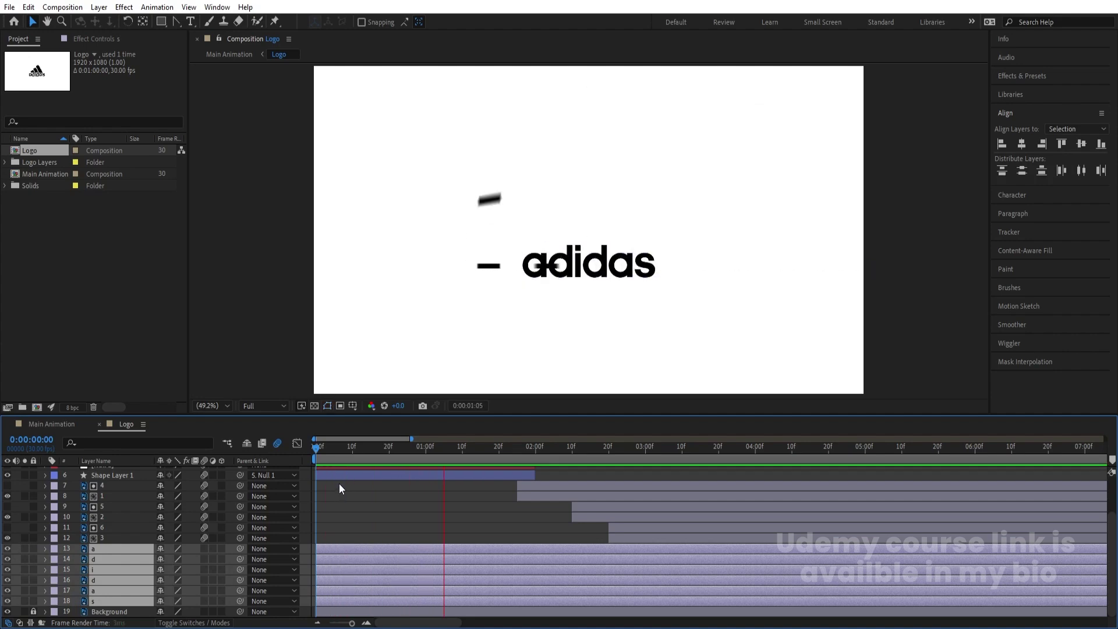
pyautogui.press('space')
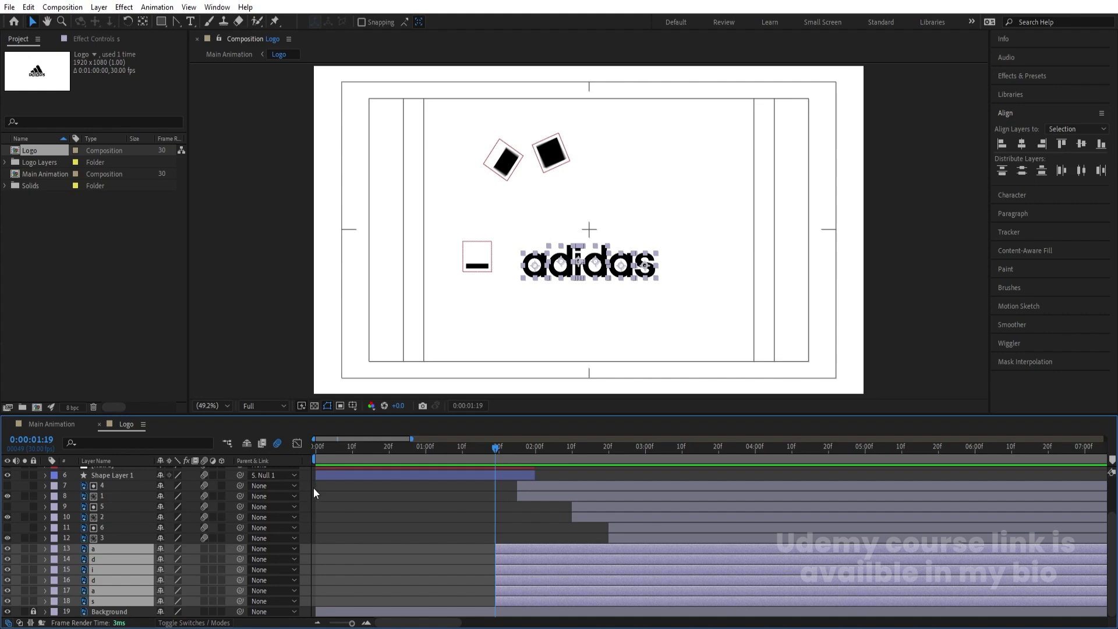
pyautogui.moveTo(346, 451); pyautogui.dragTo(249, 452)
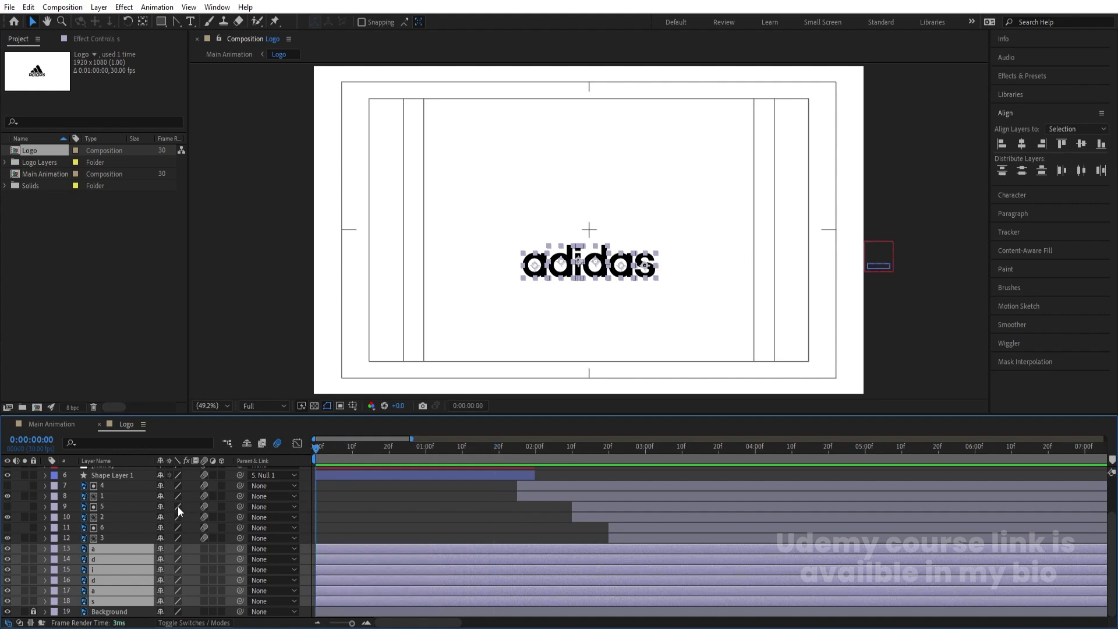
# Add Position keyframes to all six wordmark letters at 0:00 and 0:20.
pyautogui.press('p')
pyautogui.click(75, 506)
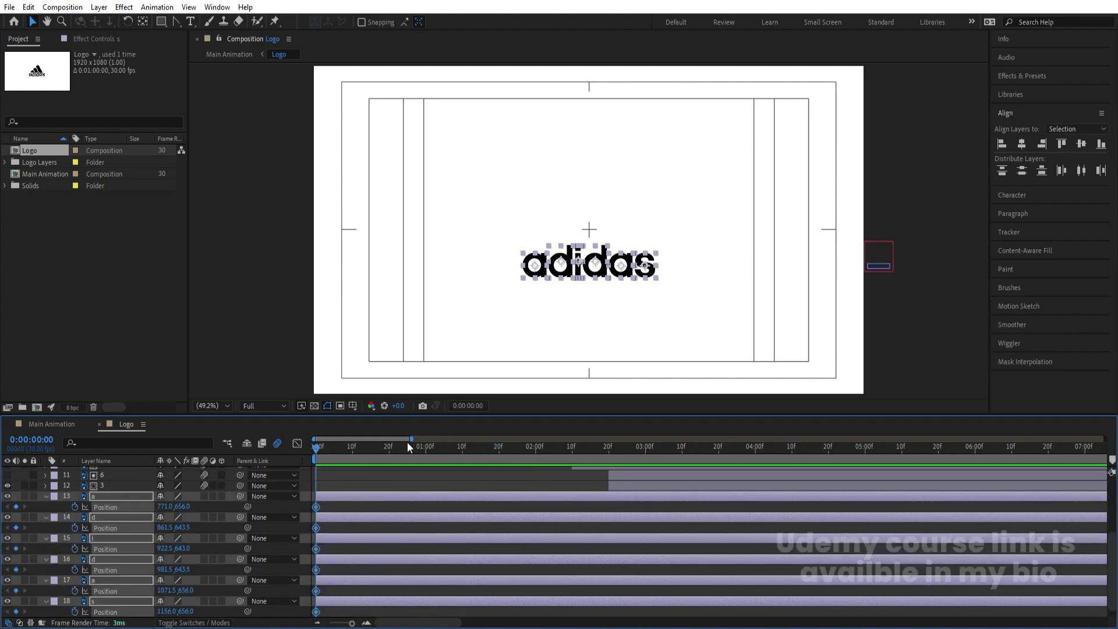
pyautogui.click(390, 445)
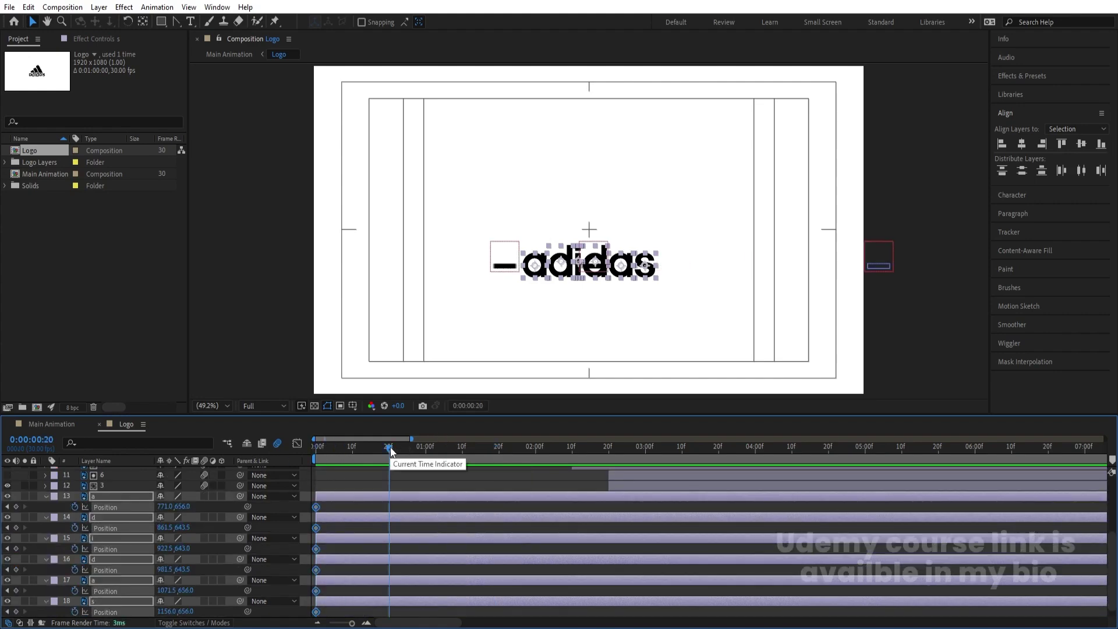
pyautogui.click(16, 506)
# At the first frame, move the letters "adi" down about 122 px and "das" up about 112 px.
pyautogui.press('Home')
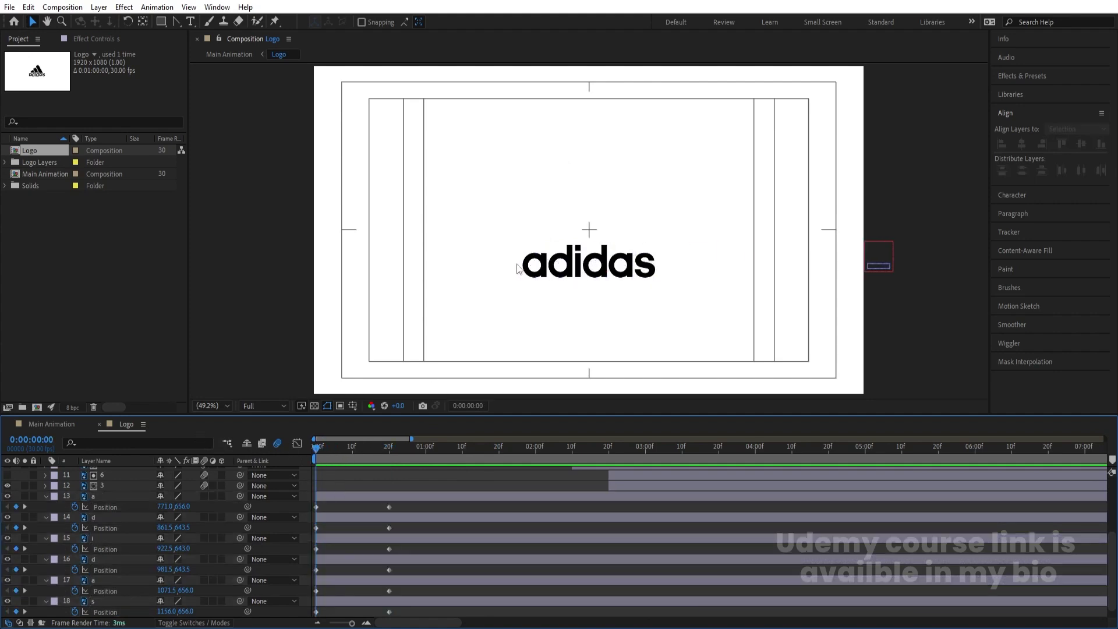
pyautogui.moveTo(517, 265); pyautogui.dragTo(564, 314)
pyautogui.moveTo(669, 293); pyautogui.dragTo(600, 239)
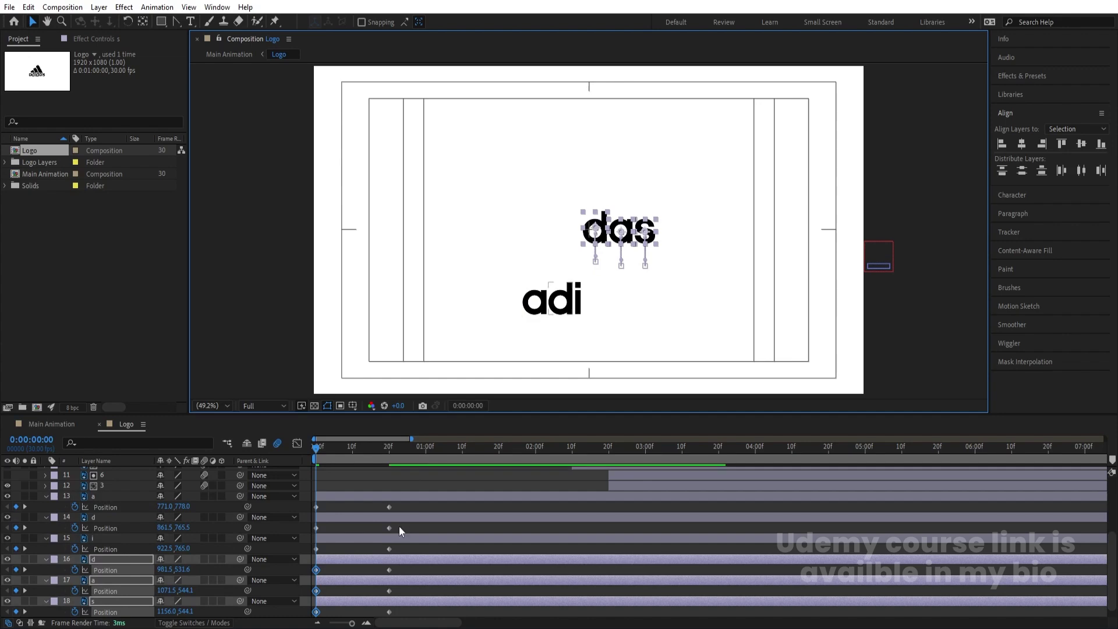
# Easy-ease all letter Position keyframes and reshape their speed curves to peak early and slow down gradually toward 0:20.
pyautogui.scroll(-1, 400, 526)
pyautogui.moveTo(403, 602); pyautogui.dragTo(303, 492)
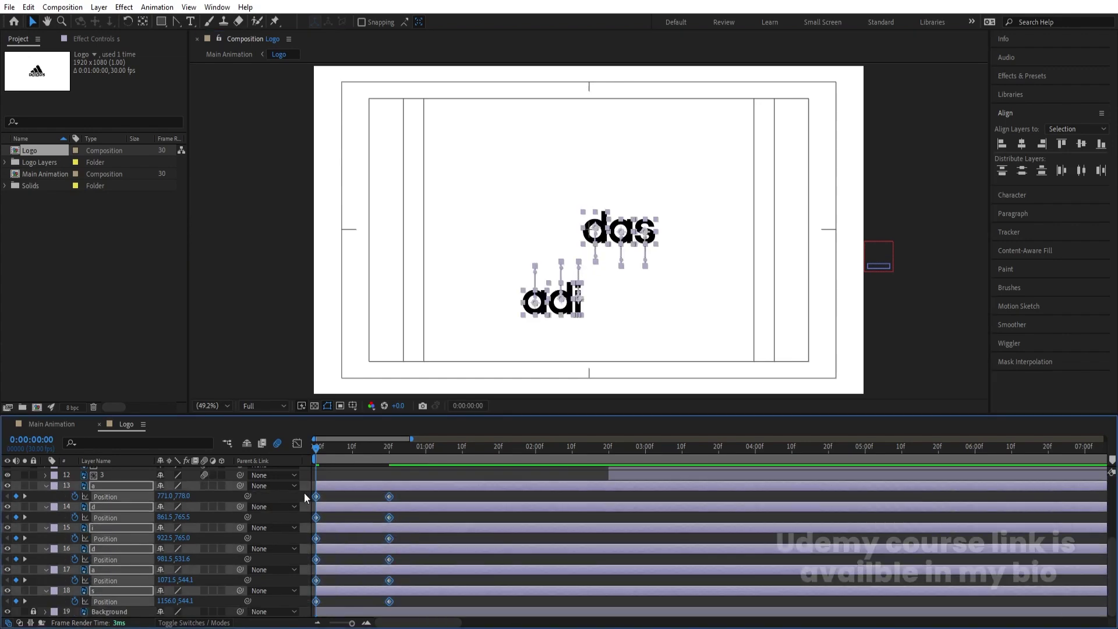
pyautogui.press('F9')
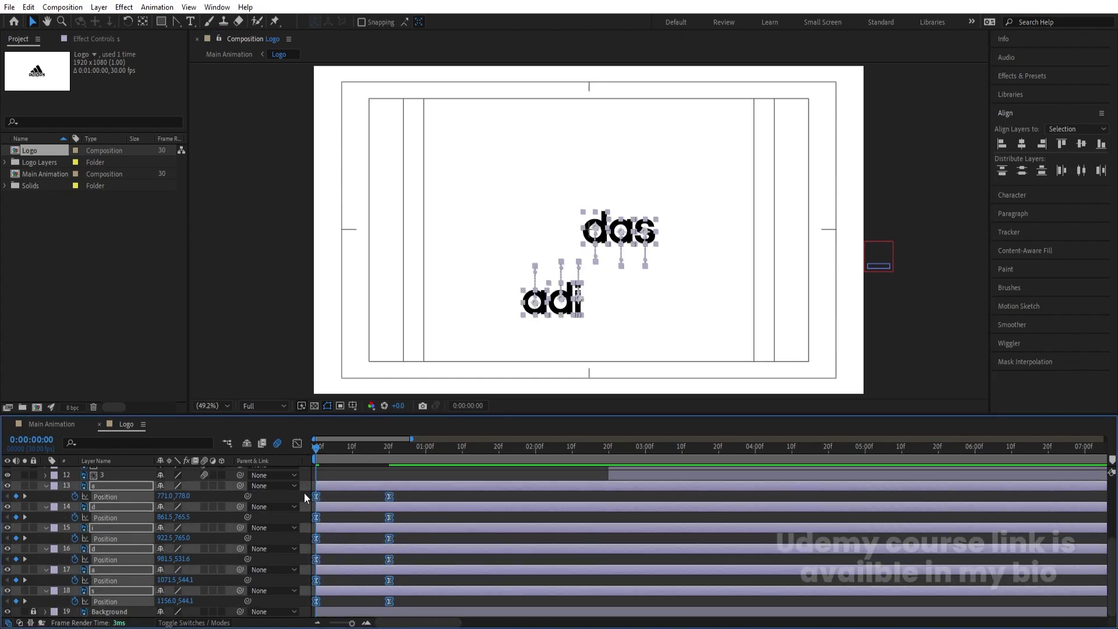
pyautogui.click(297, 443)
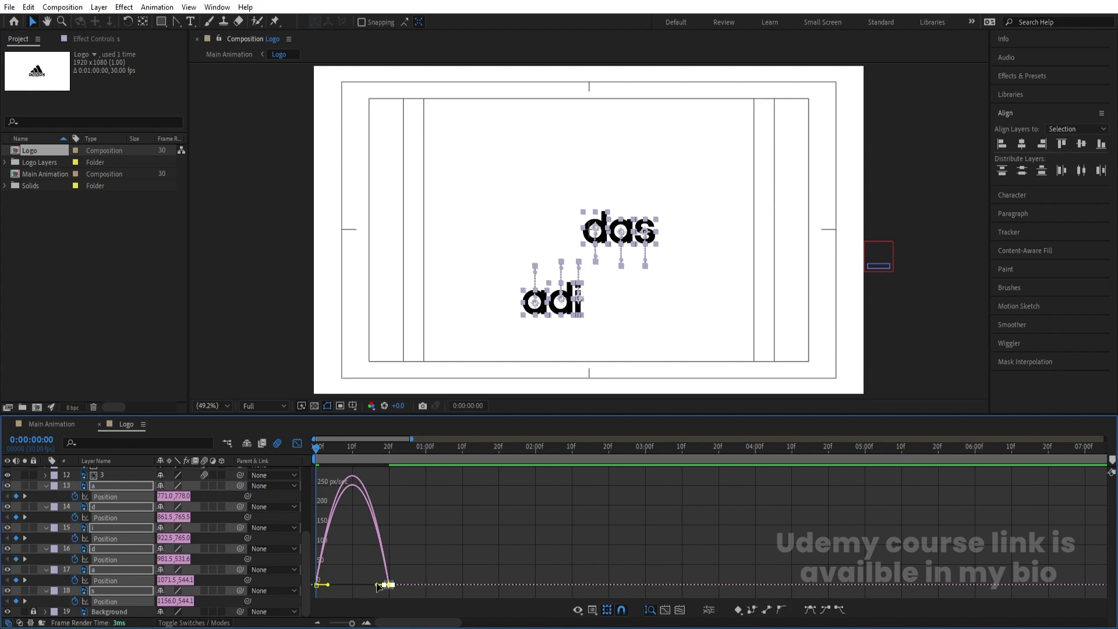
pyautogui.moveTo(378, 586); pyautogui.dragTo(331, 577)
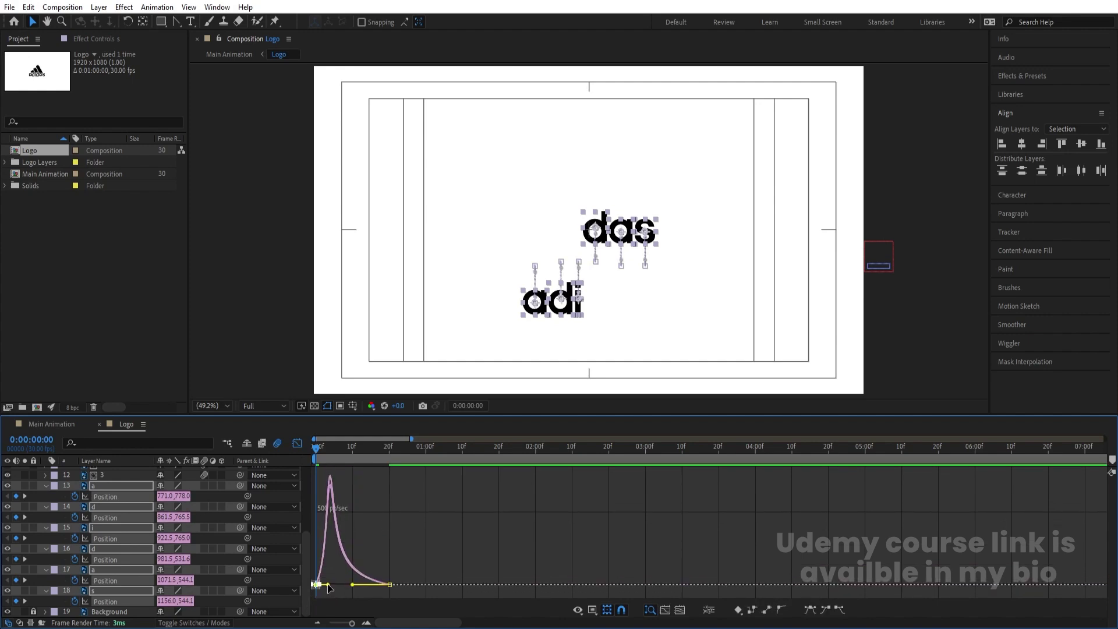
pyautogui.click(296, 443)
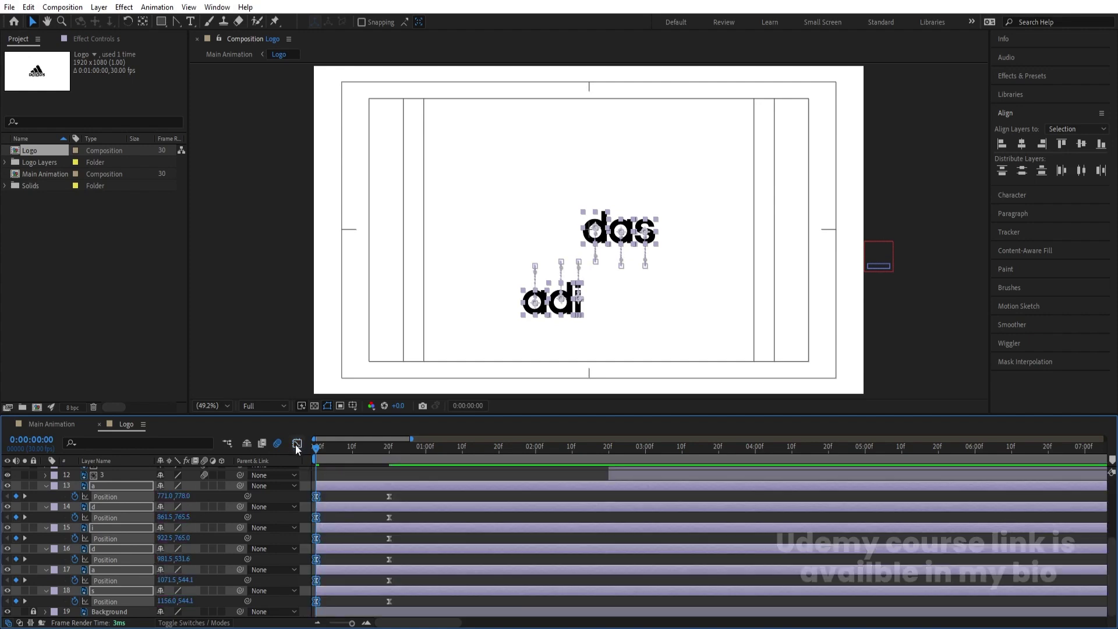
# Stagger the letter layers by starting the "s" at 0:02 and the first "d" at 0:04.
pyautogui.press('=')
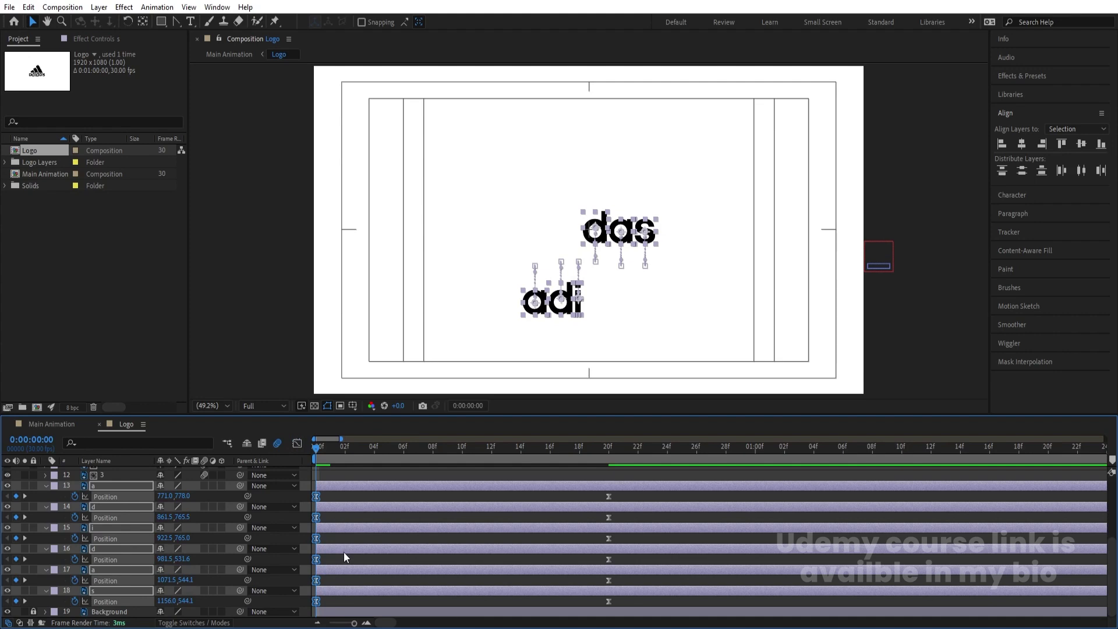
pyautogui.press('-')
pyautogui.click(338, 498)
pyautogui.press('pagedown')
pyautogui.press('pagedown')
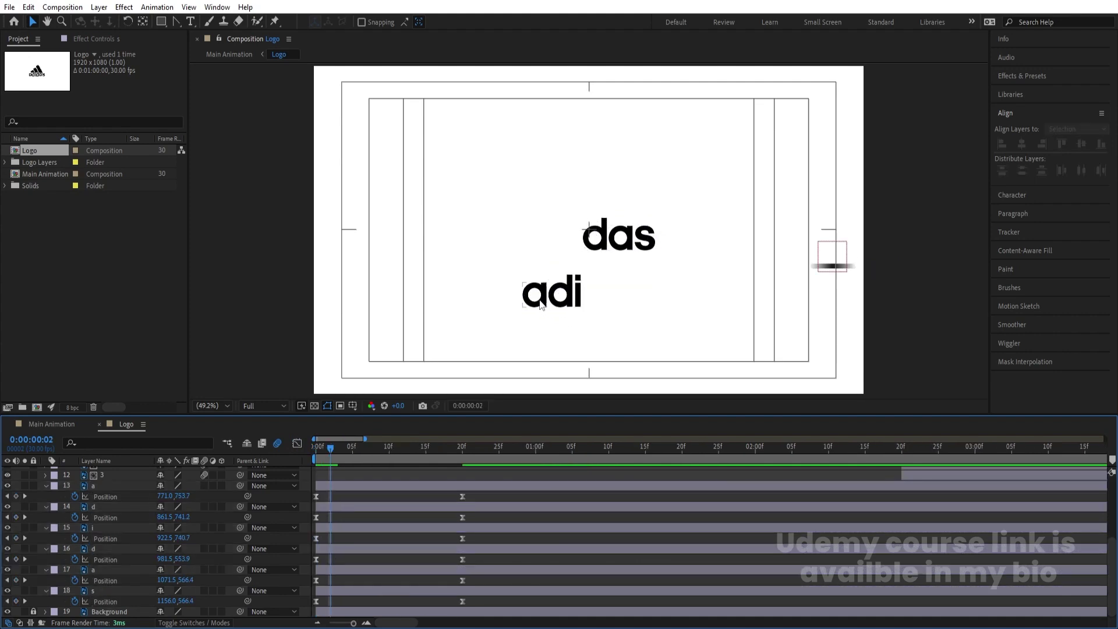
pyautogui.click(648, 250)
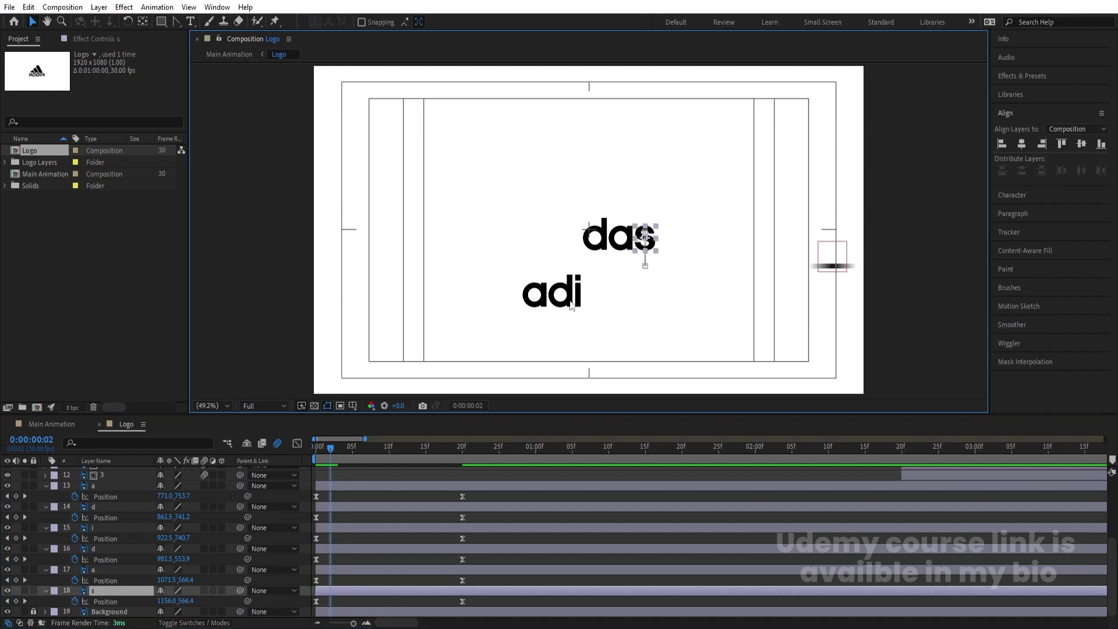
pyautogui.press('[')
pyautogui.press('pagedown')
pyautogui.press('pagedown')
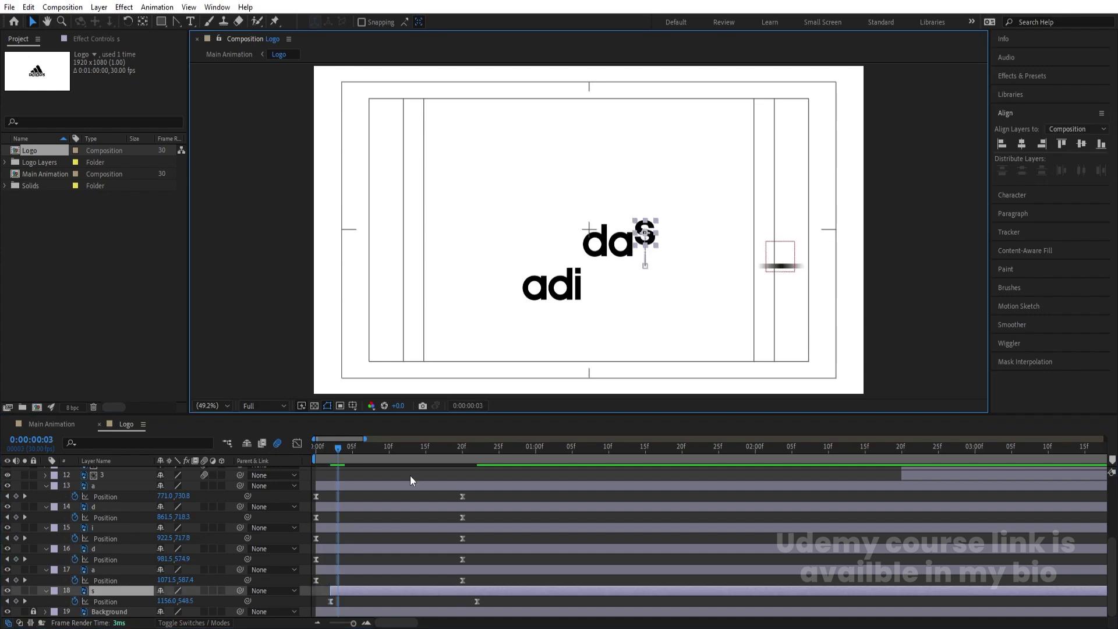
pyautogui.click(561, 291)
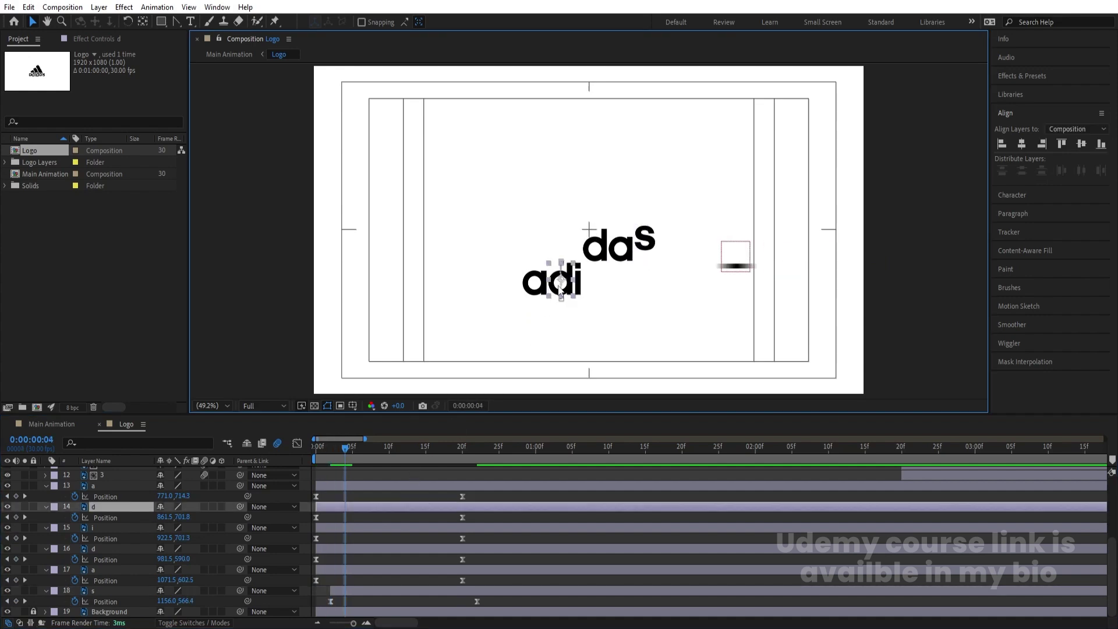
pyautogui.press('[')
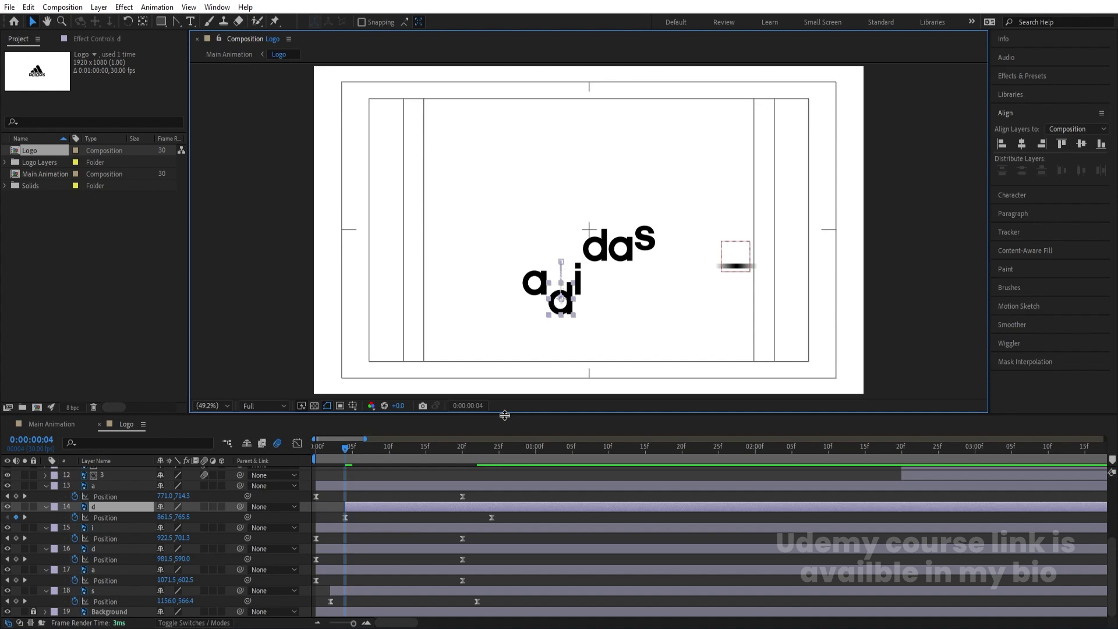
# Start the second "a" layer at 0:06 and the "i" layer at 0:08.
pyautogui.press('pagedown')
pyautogui.press('pagedown')
pyautogui.click(627, 260)
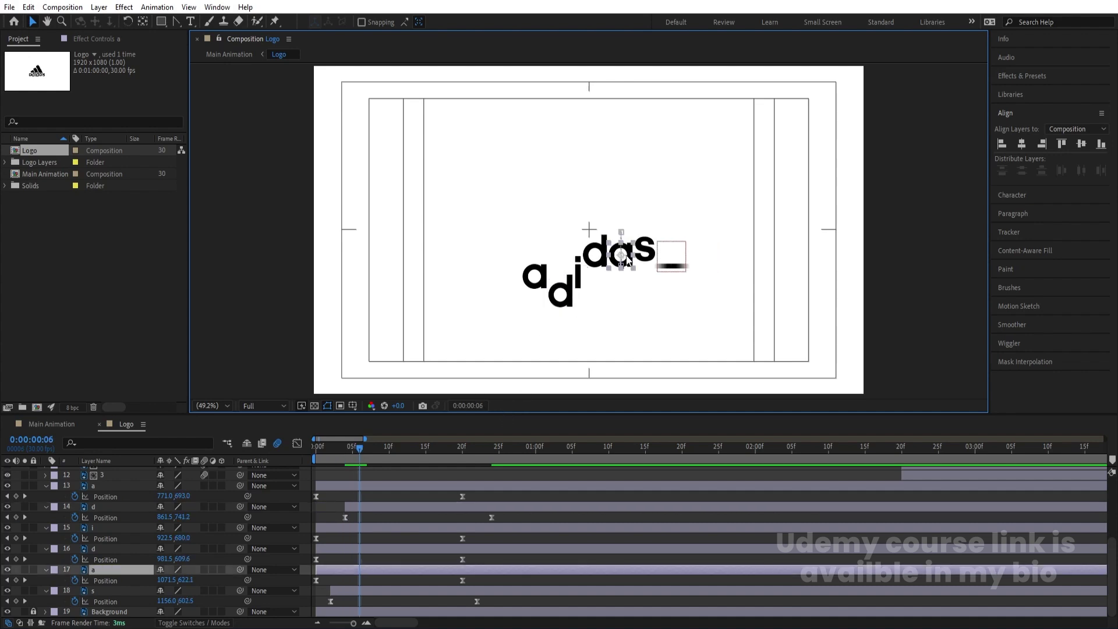
pyautogui.press('[')
pyautogui.press('pagedown')
pyautogui.press('pagedown')
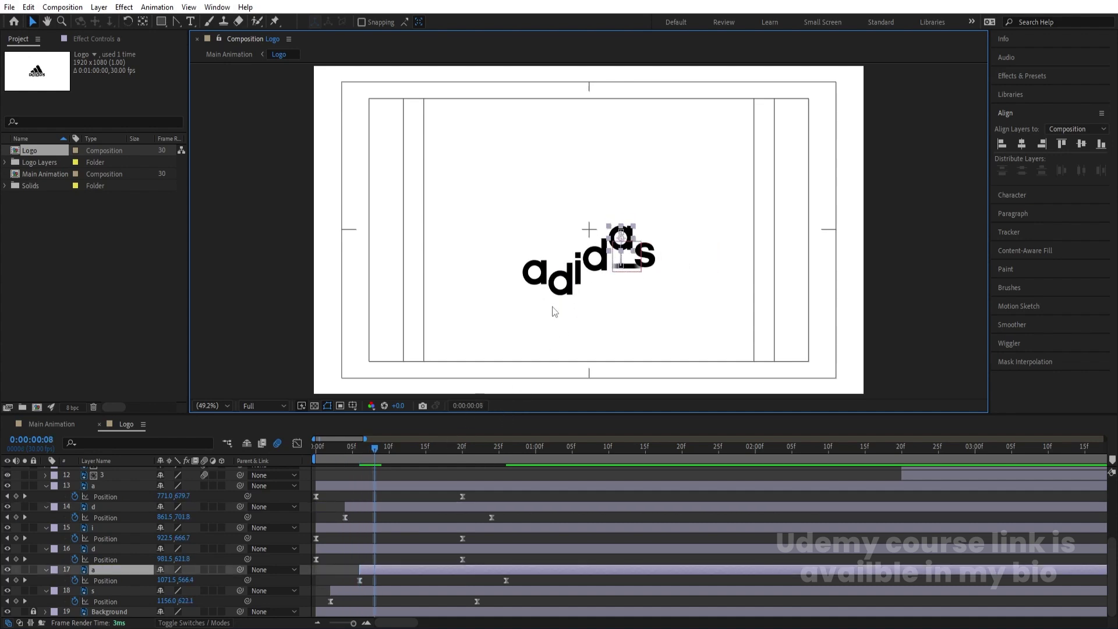
pyautogui.click(580, 280)
pyautogui.press('[')
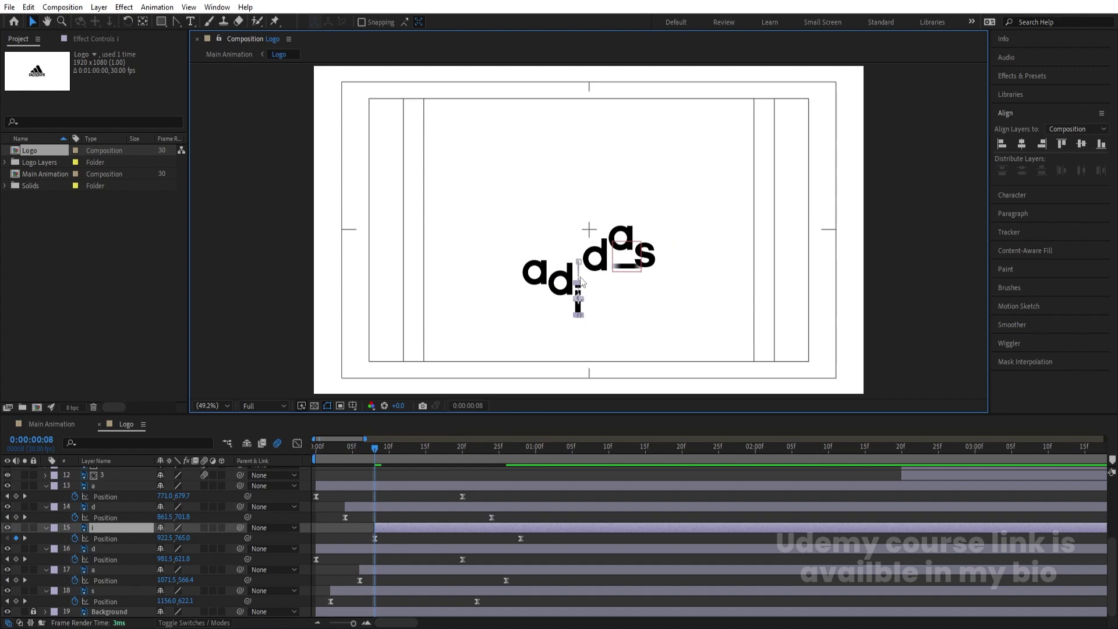
# Start the second "d" layer at 0:10 and preview the staggered wordmark.
pyautogui.press('pagedown')
pyautogui.press('pagedown')
pyautogui.click(603, 256)
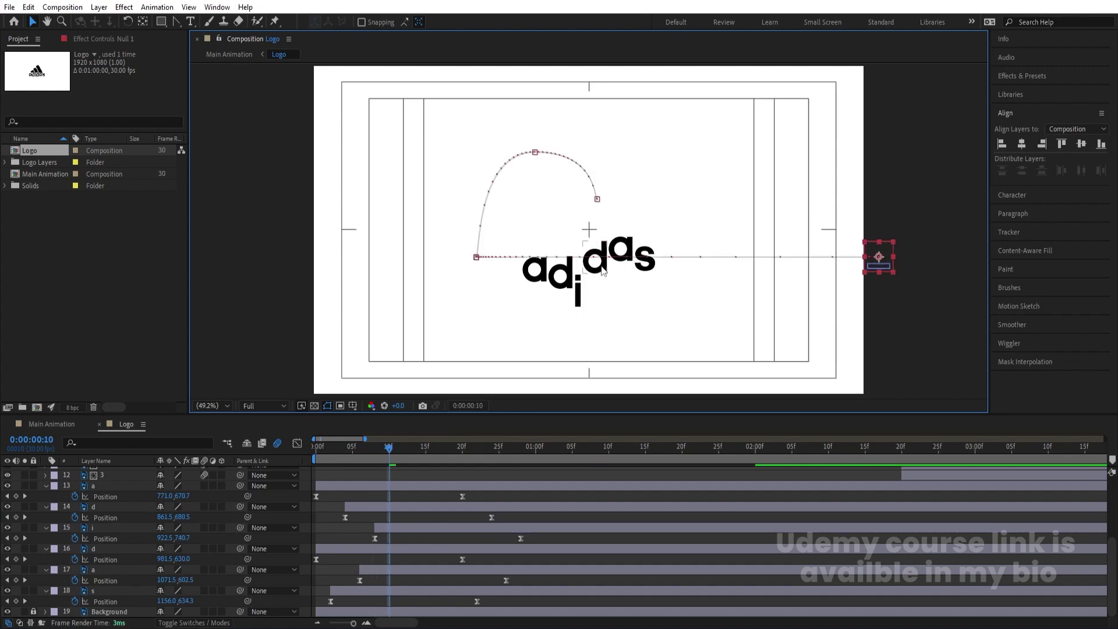
pyautogui.hotkey('ctrl', 'Down')
pyautogui.click(422, 496)
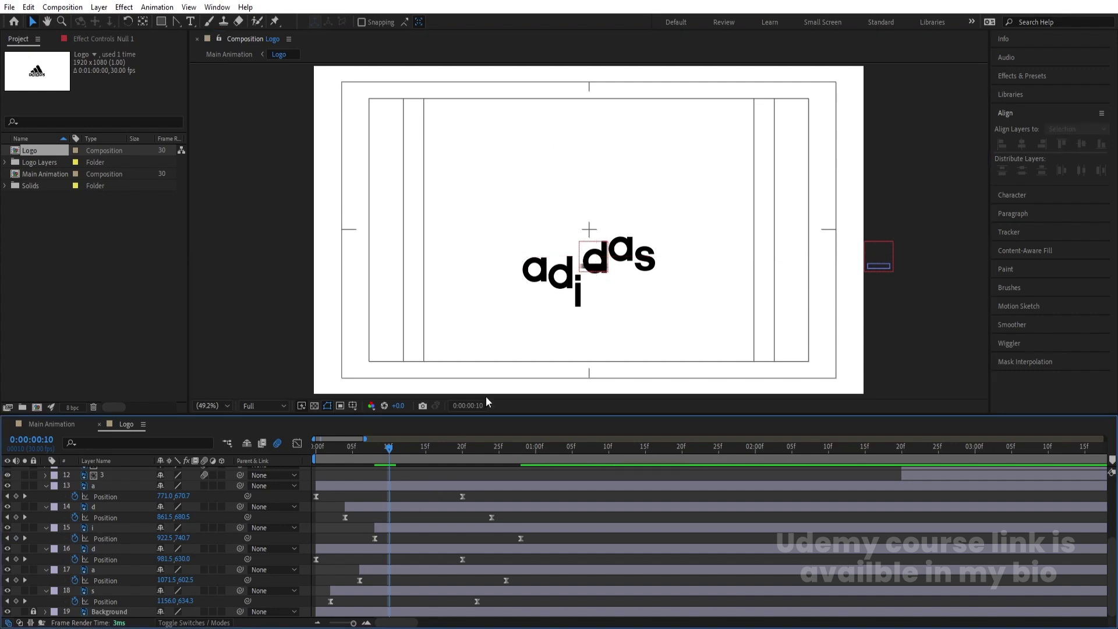
pyautogui.click(599, 277)
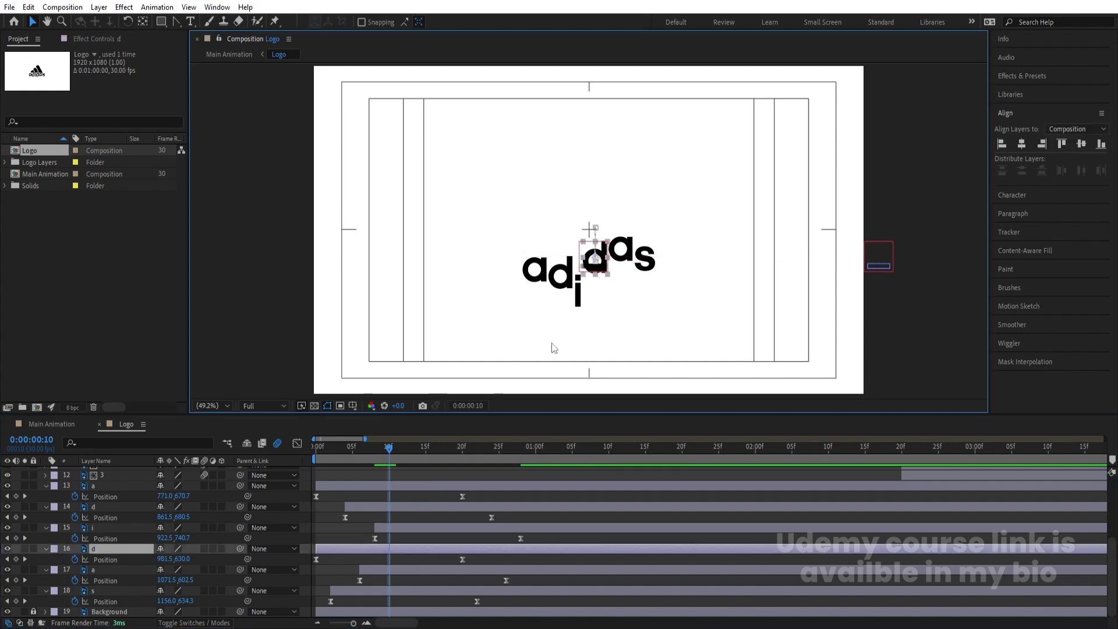
pyautogui.press('[')
pyautogui.press('space')
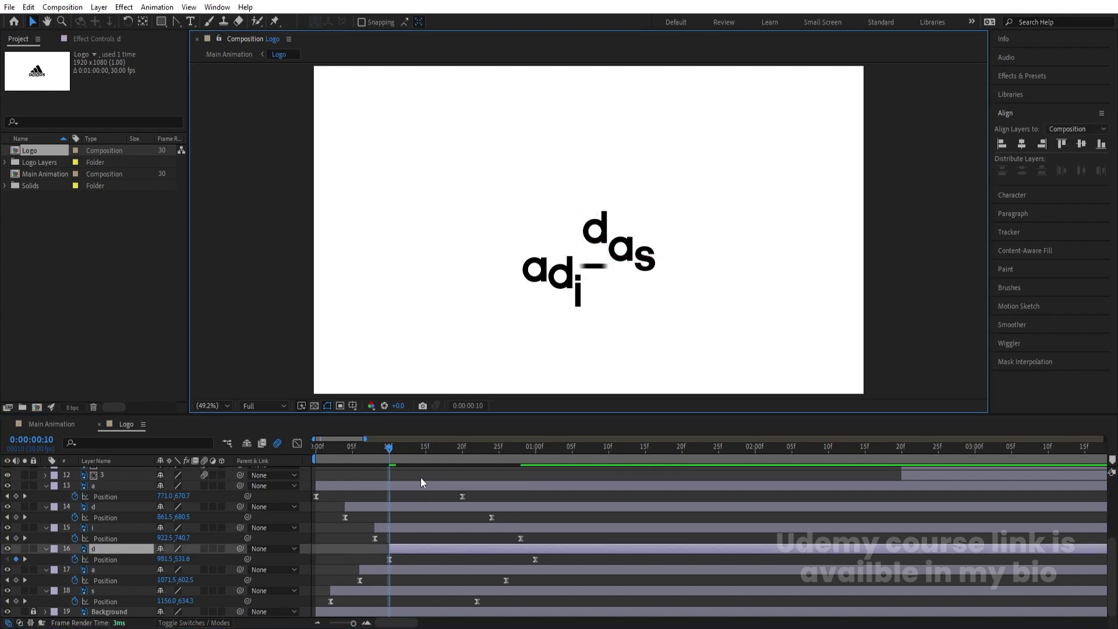
# Shift all six letter layers together so that the first "a" starts at 1:06, and preview the timing.
pyautogui.click(400, 487)
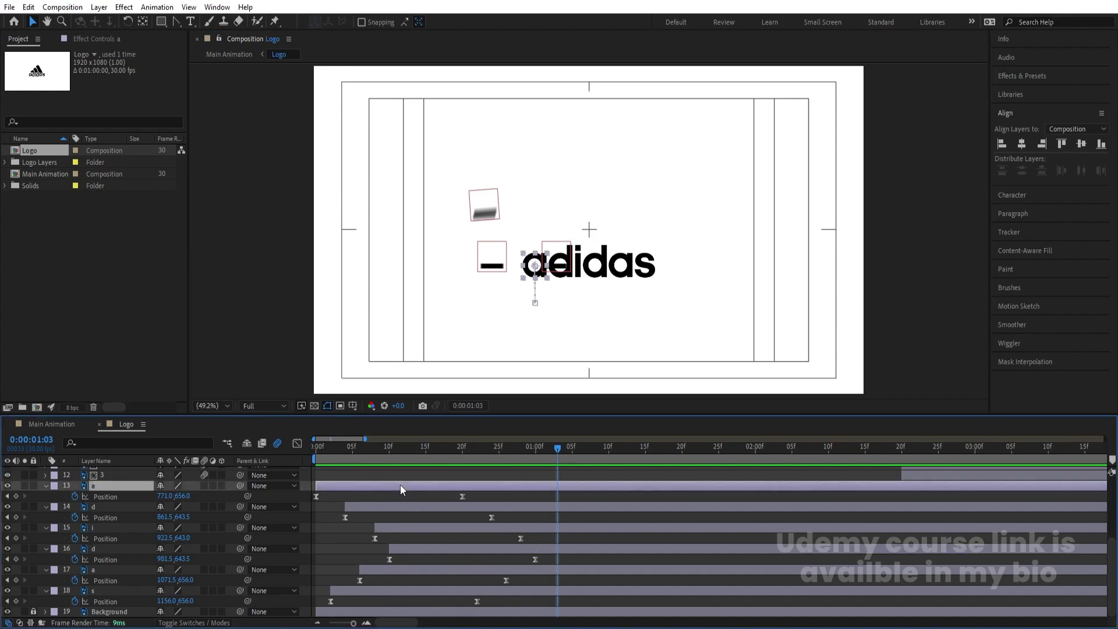
pyautogui.keyDown('shift'); pyautogui.click(348, 590); pyautogui.keyUp('shift')
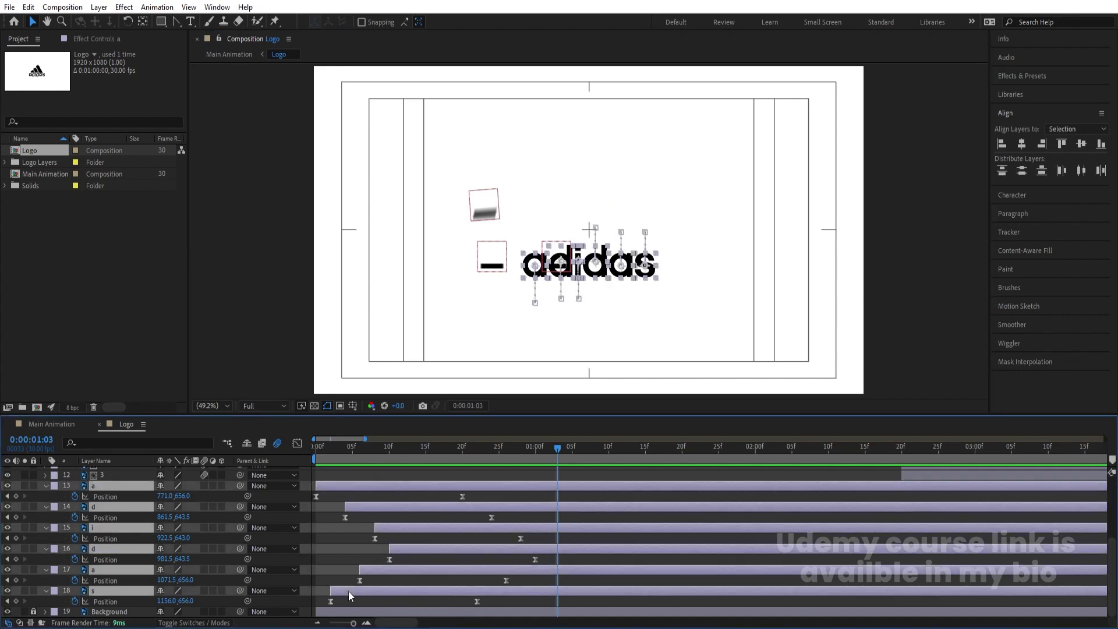
pyautogui.moveTo(334, 486); pyautogui.dragTo(595, 488)
pyautogui.press('space')
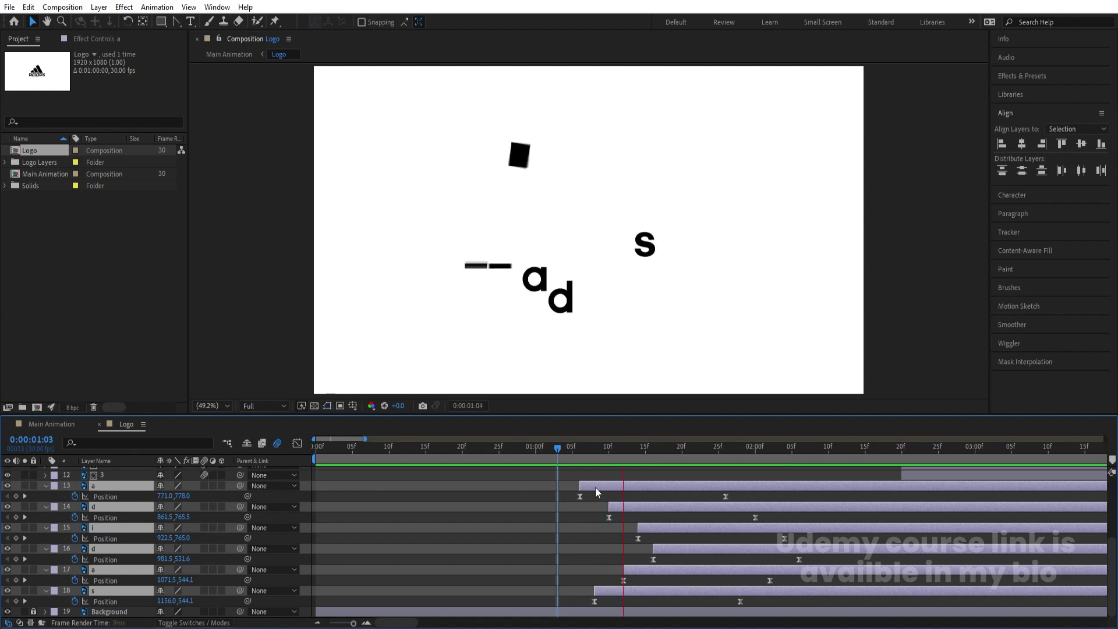
pyautogui.press('space')
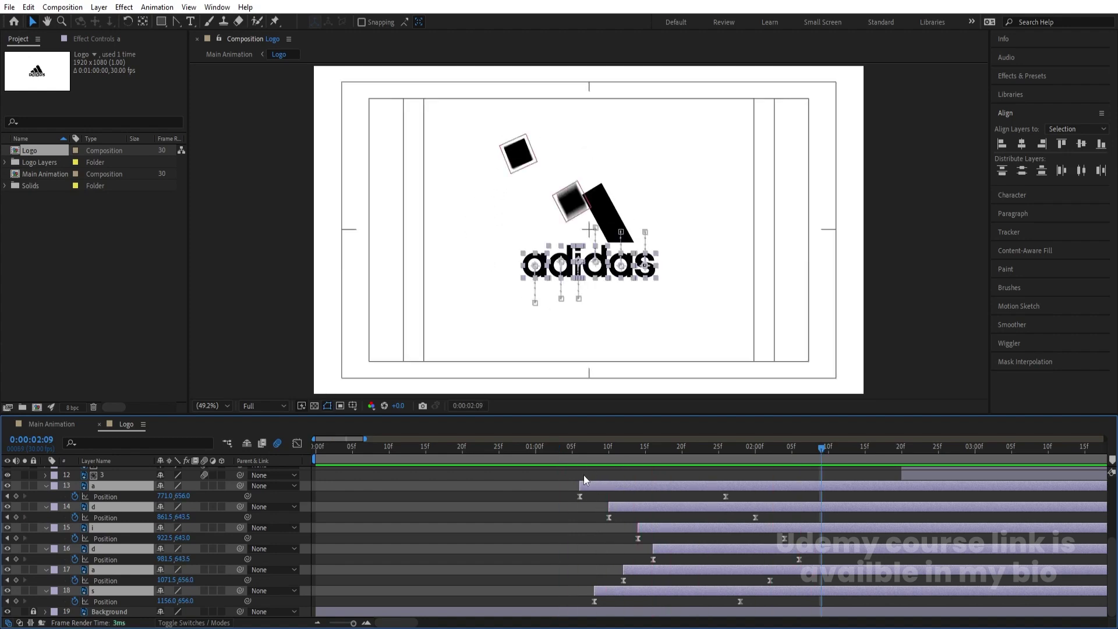
# Pre-compose the six letter layers as "Text Animation" and trim the new layer's start to 1:06.
pyautogui.click(580, 446)
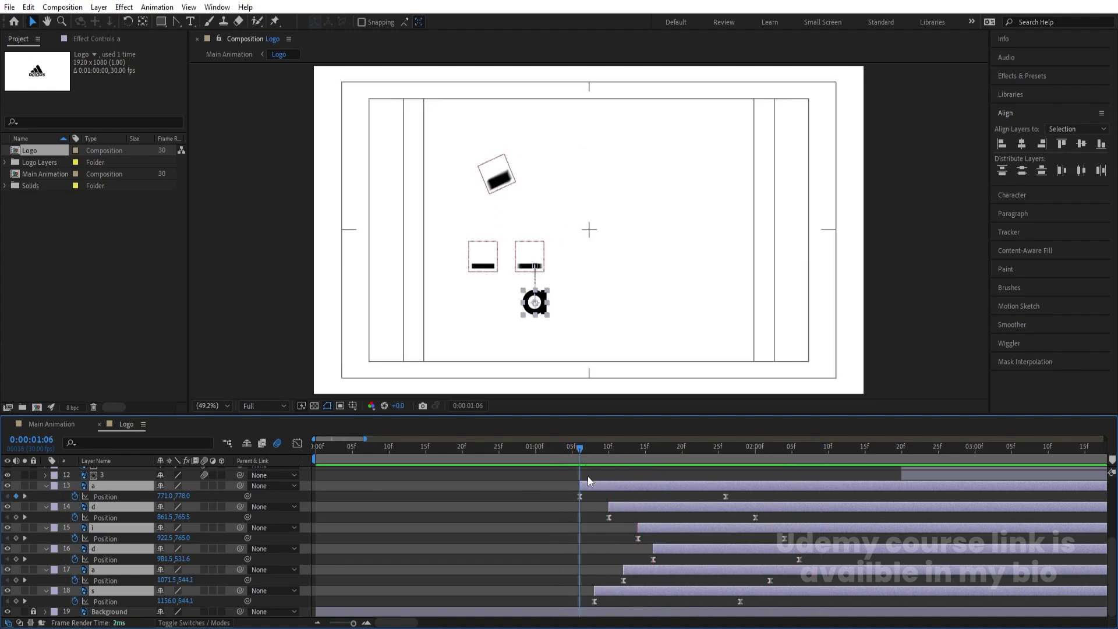
pyautogui.hotkey('ctrl', 'shift', 'c')
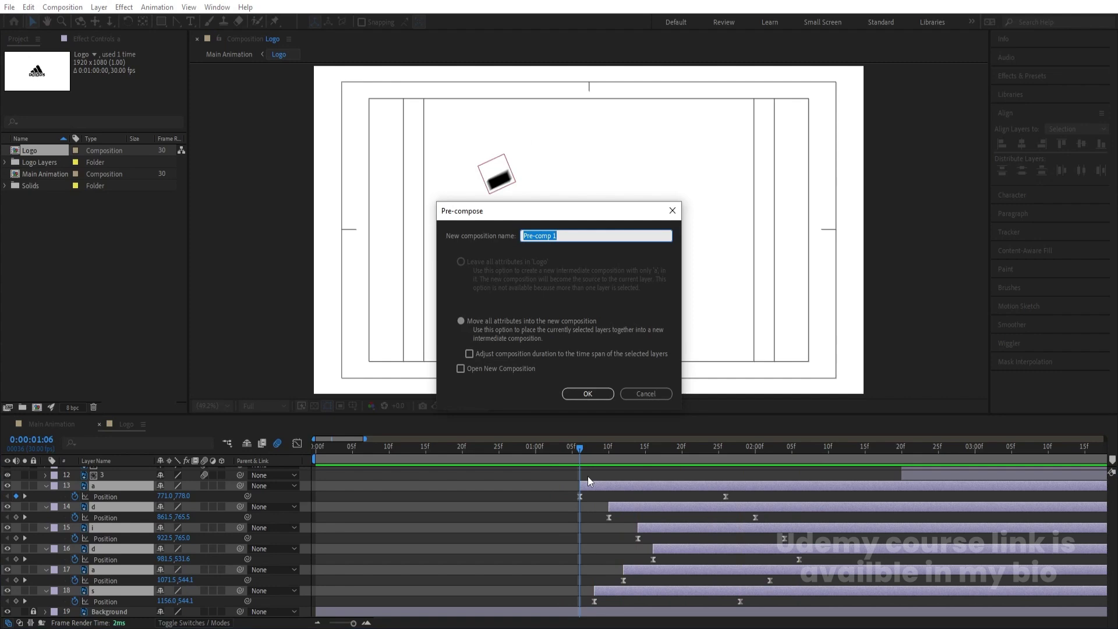
pyautogui.write('Animation')
pyautogui.press('Return')
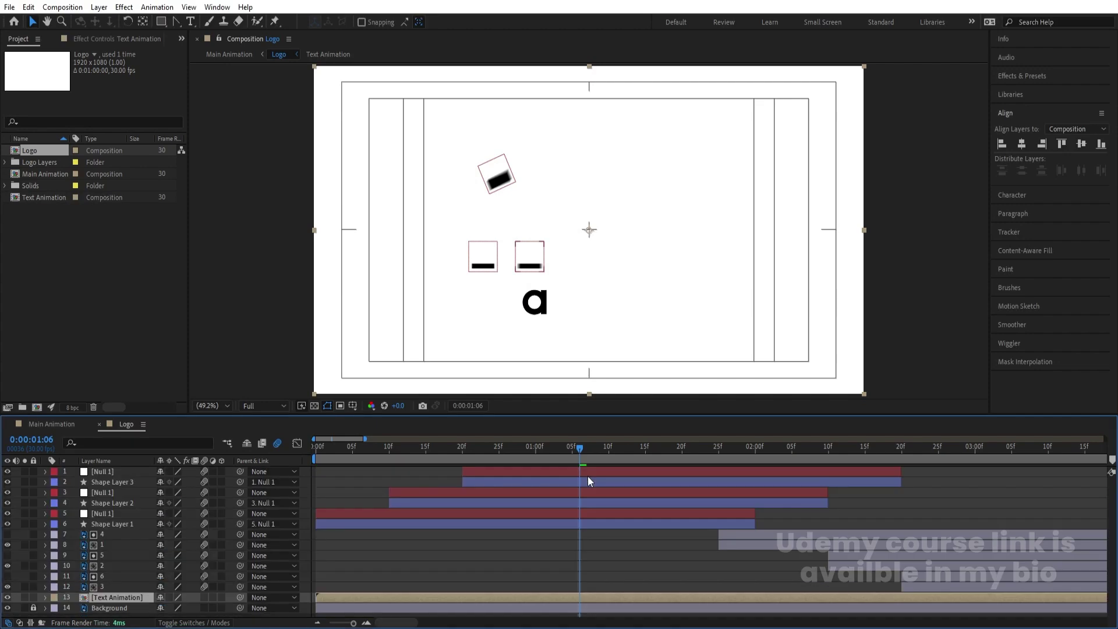
pyautogui.press('space')
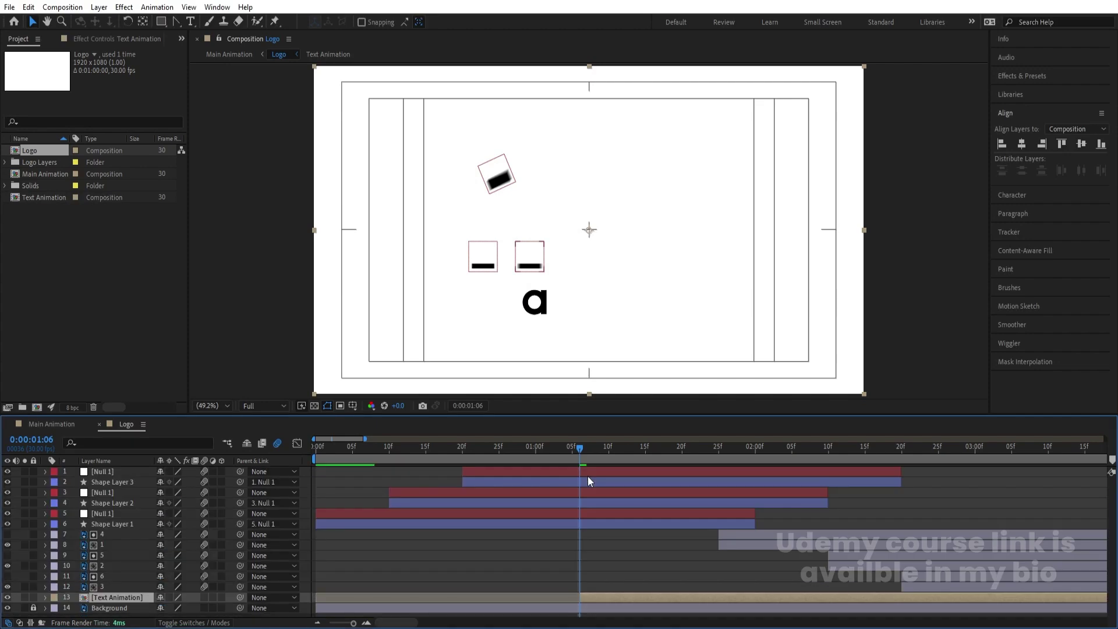
# Draw a rectangular mask on the Text Animation layer tightly around the finished wordmark.
pyautogui.click(707, 601)
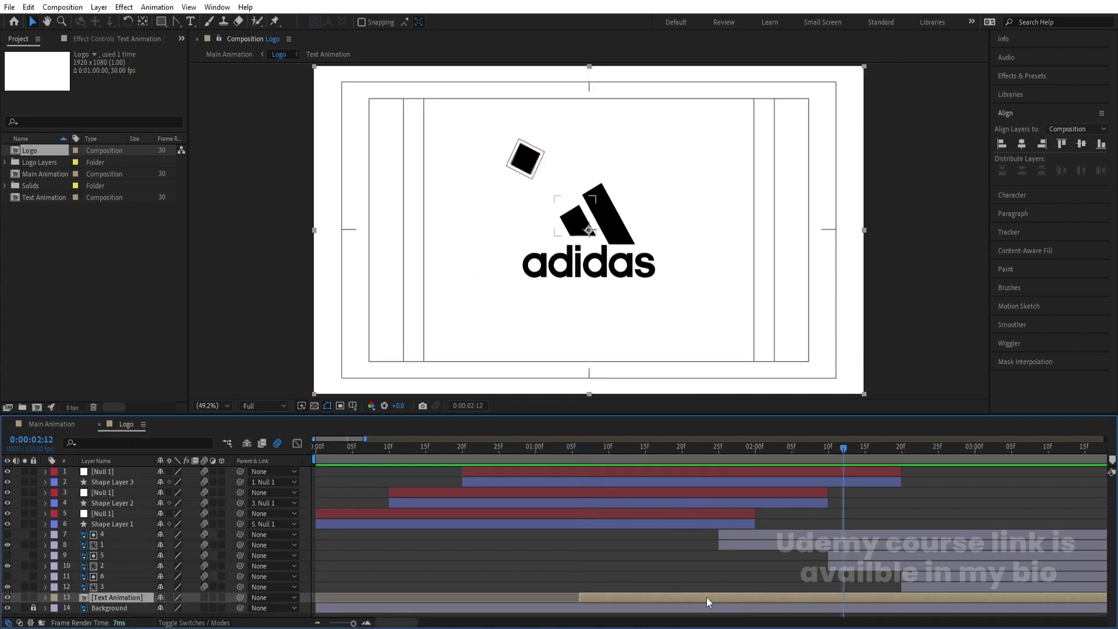
pyautogui.click(162, 24)
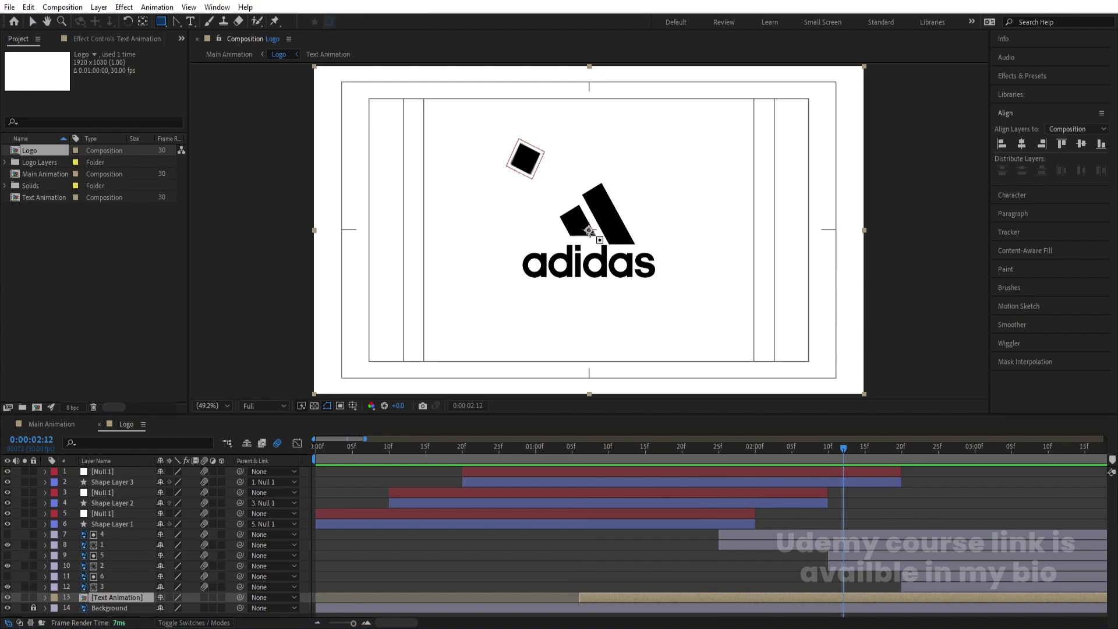
pyautogui.moveTo(659, 281); pyautogui.dragTo(508, 244)
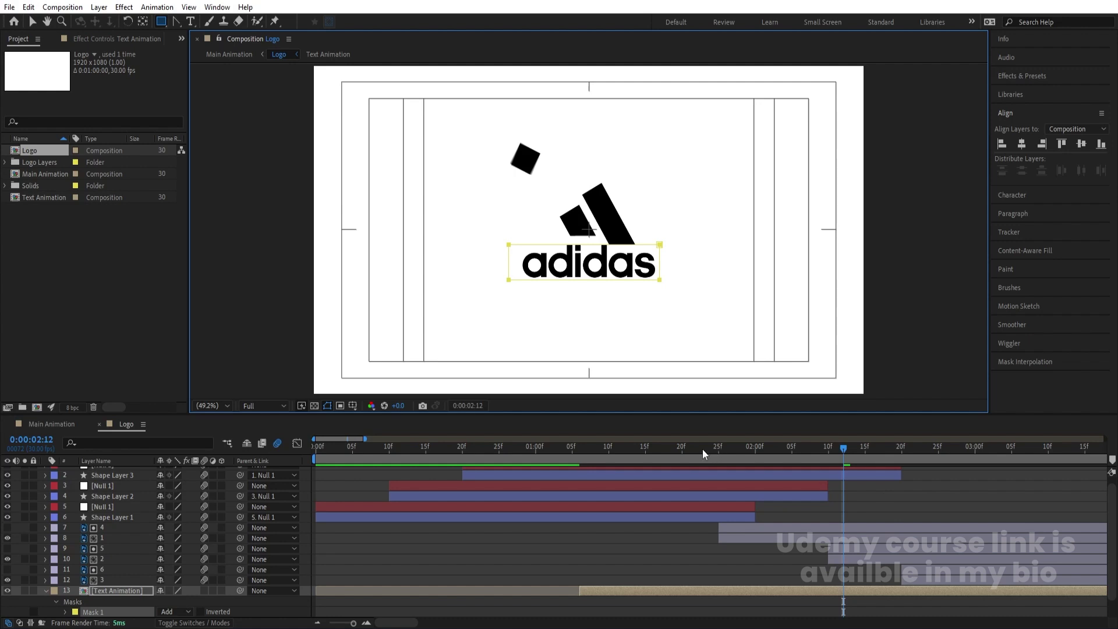
# Try starting the Text Animation layer at 1:01 and preview the masked wordmark reveal.
pyautogui.click(564, 454)
pyautogui.press('space')
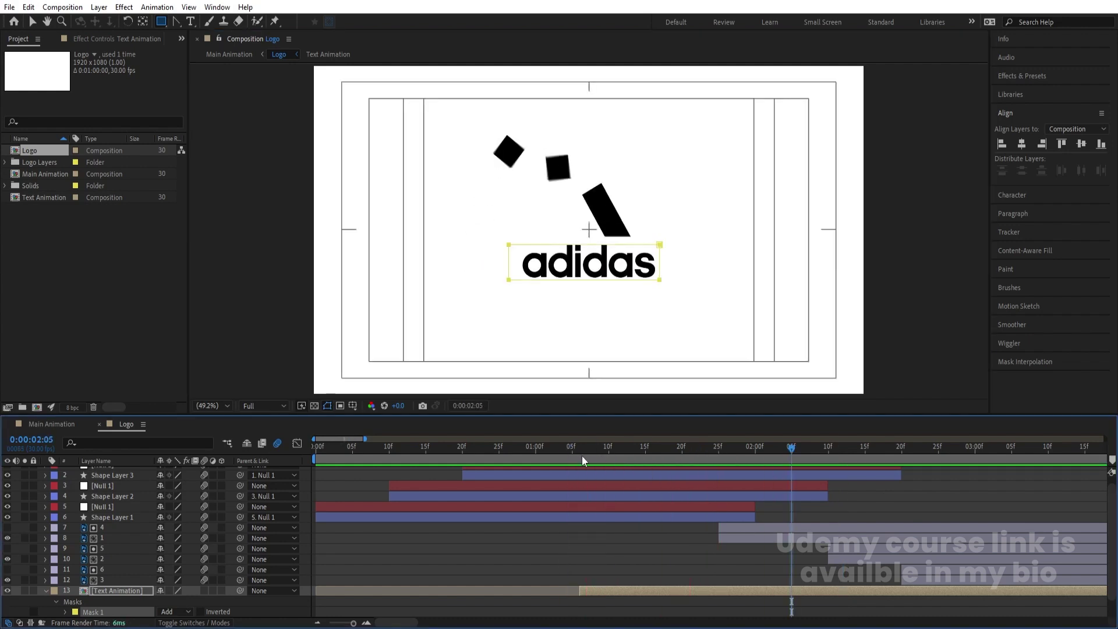
pyautogui.moveTo(582, 455); pyautogui.dragTo(540, 448)
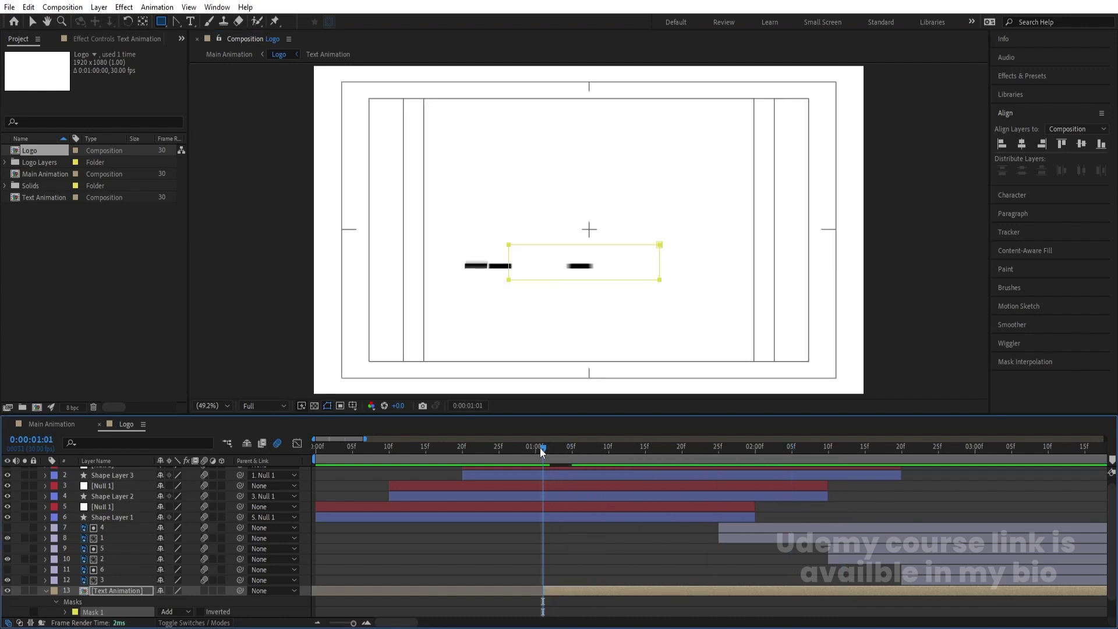
pyautogui.press('space')
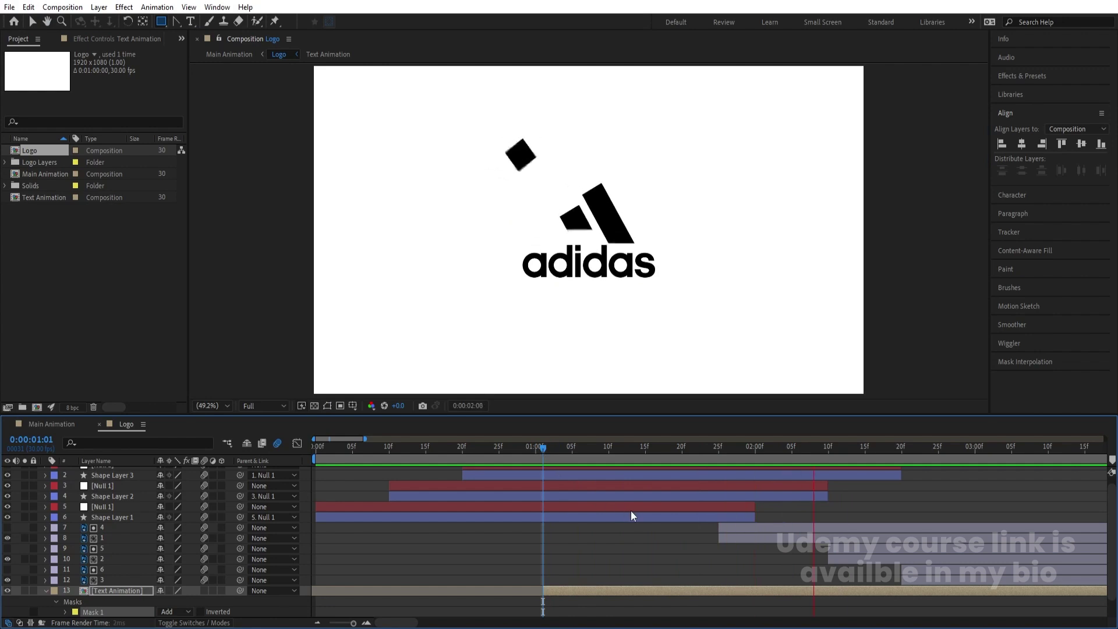
# Move the Text Animation layer to start at 2:00 and preview the reveal.
pyautogui.moveTo(717, 459); pyautogui.dragTo(753, 456)
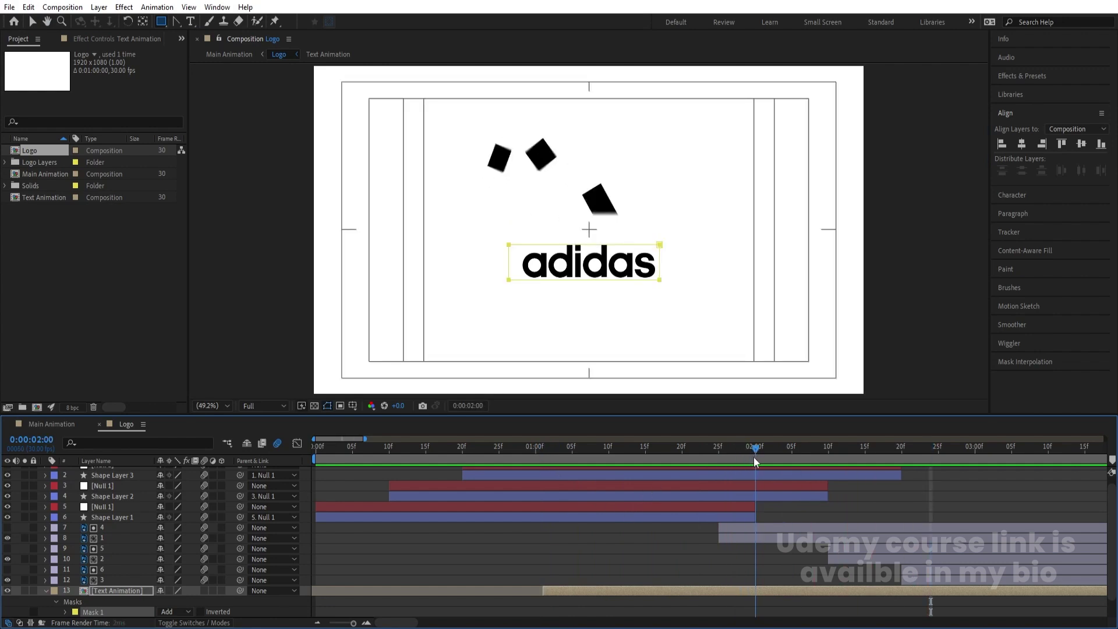
pyautogui.press('[')
pyautogui.press('space')
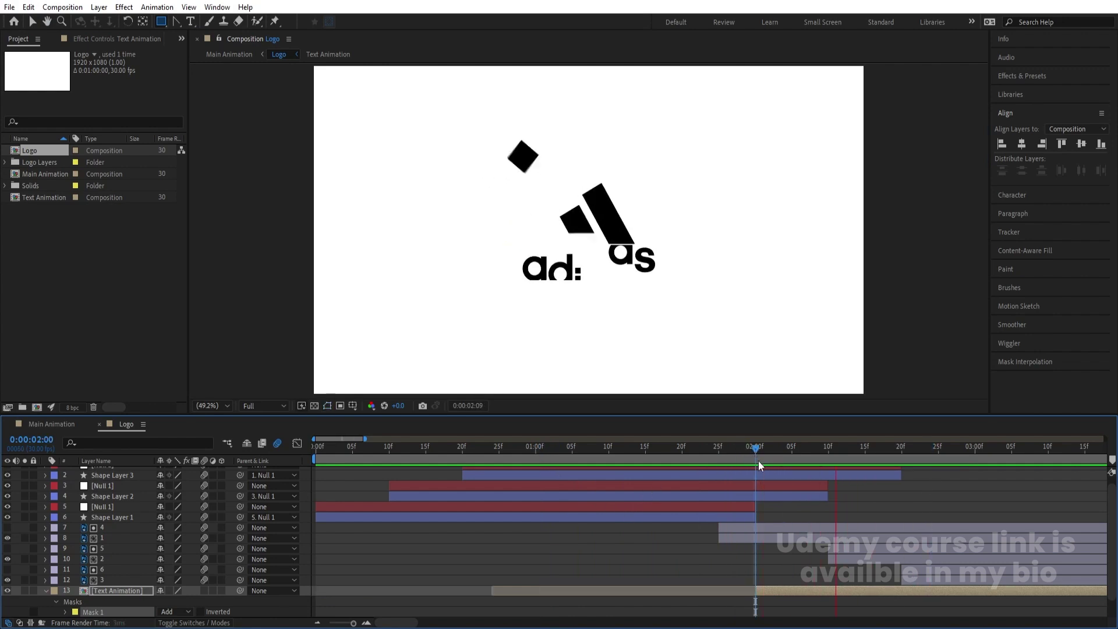
pyautogui.press('space')
# Enable motion blur on all six letter layers inside the Text Animation composition and preview the result in the Logo composition.
pyautogui.doubleClick(770, 586)
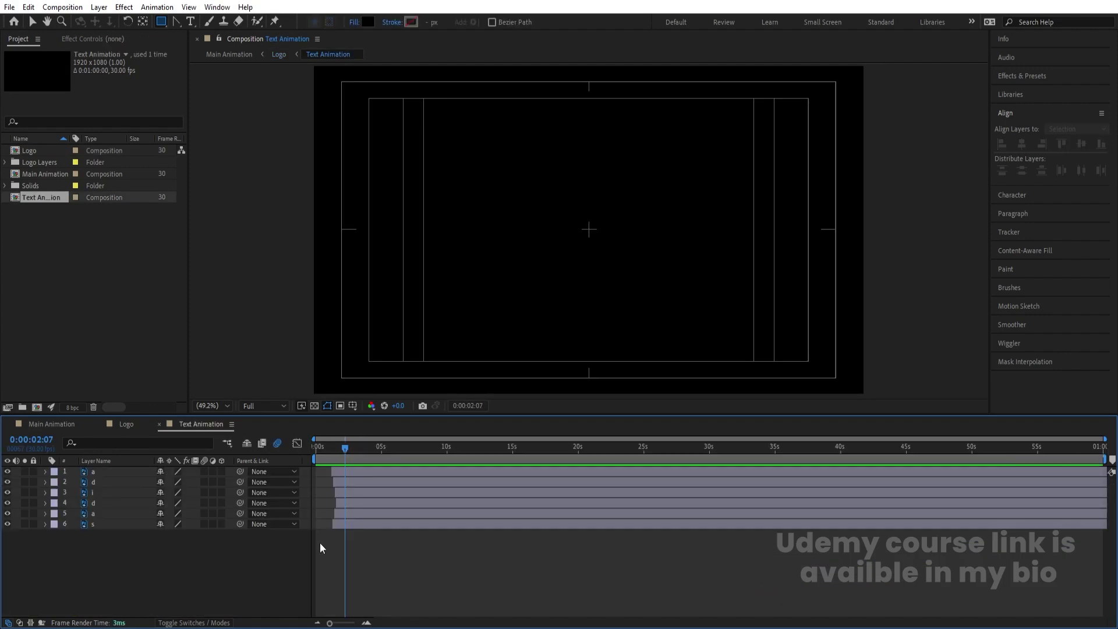
pyautogui.hotkey('ctrl', 'a')
pyautogui.click(204, 470)
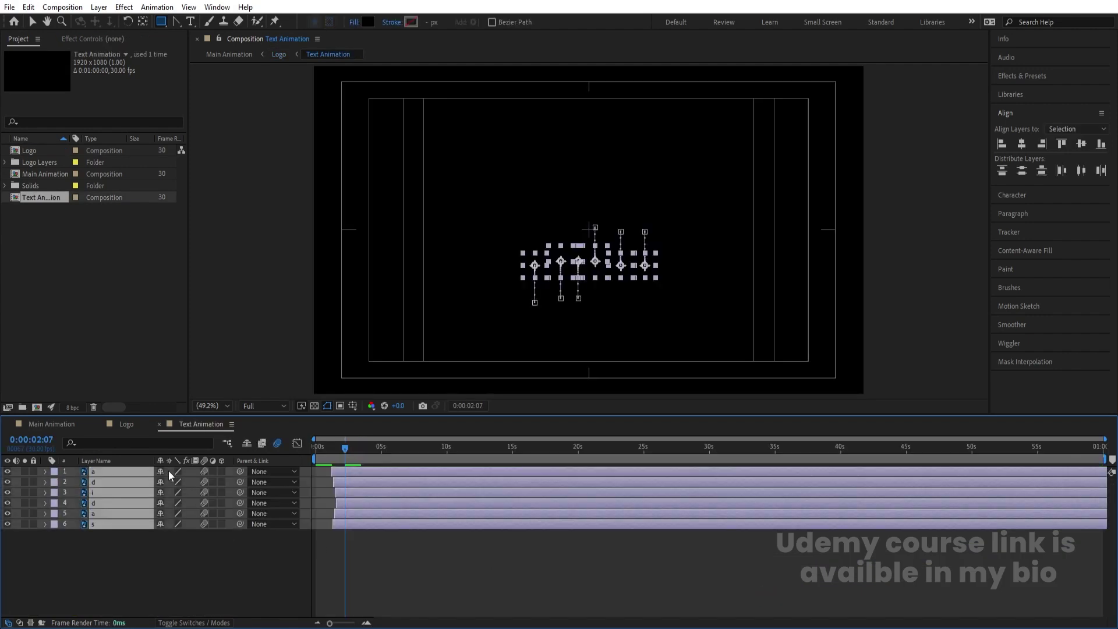
pyautogui.click(128, 424)
pyautogui.moveTo(543, 447); pyautogui.dragTo(505, 448)
pyautogui.press('space')
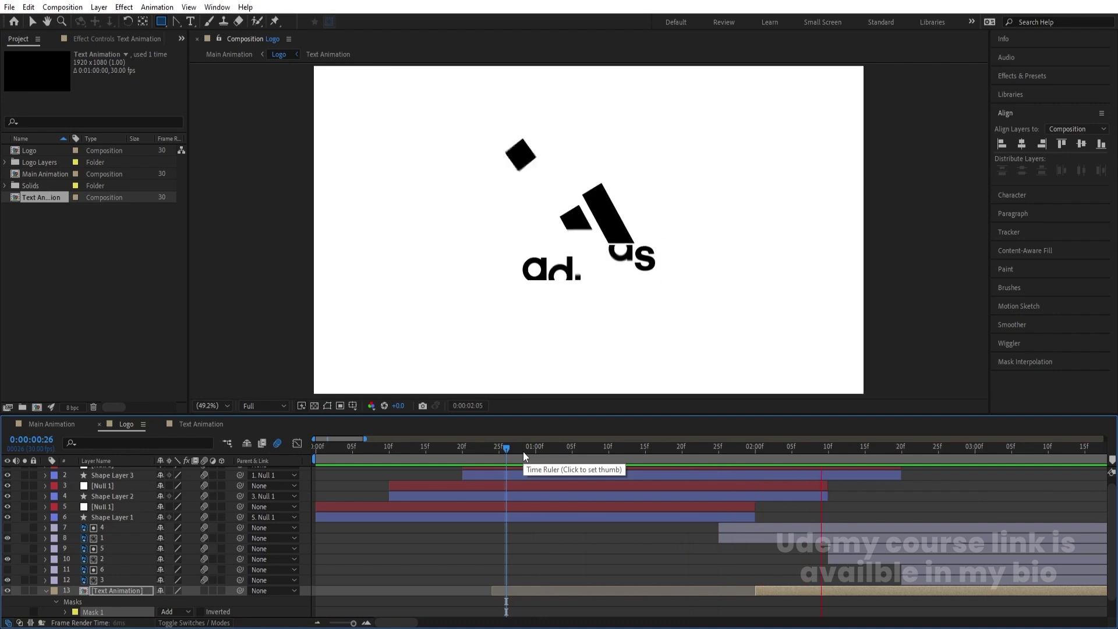
# Collapse the layer properties in the Logo composition and preview the whole animation from the first frame.
pyautogui.click(512, 541)
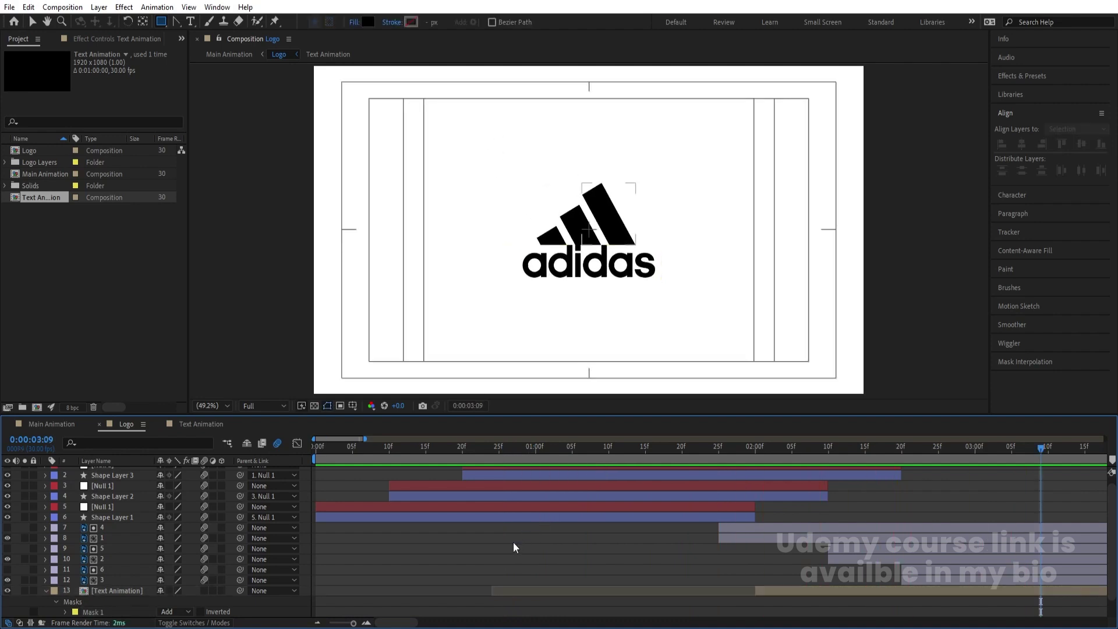
pyautogui.press('u')
pyautogui.press('u')
pyautogui.click(455, 447)
pyautogui.press('Home')
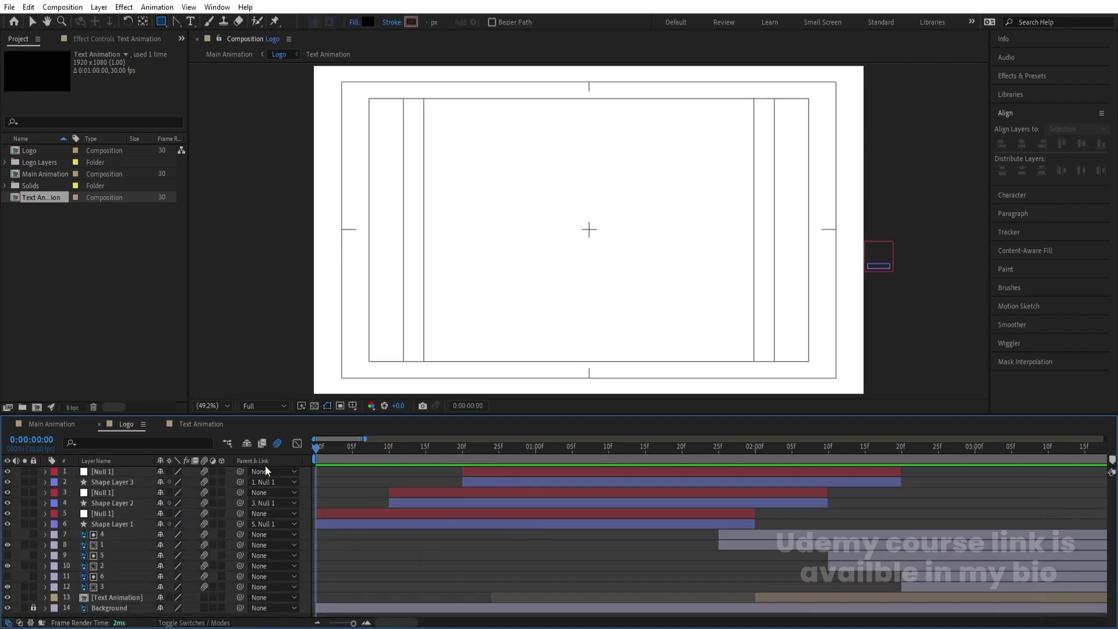
pyautogui.press('space')
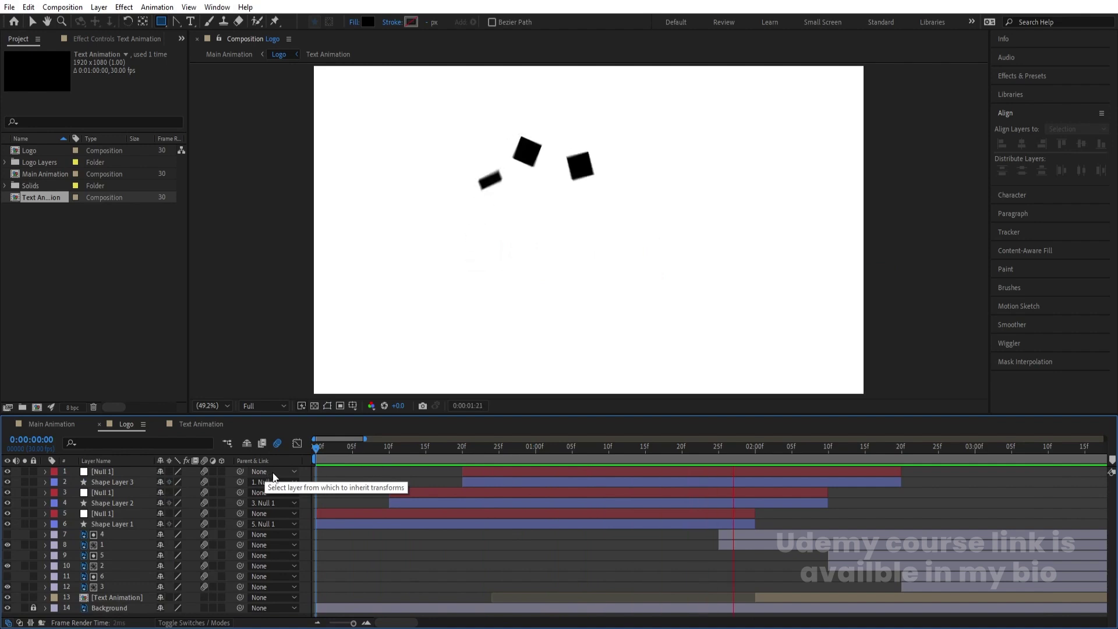
# In the Main Animation composition, set a 120% Scale keyframe on the Logo layer at the first frame.
pyautogui.press('space')
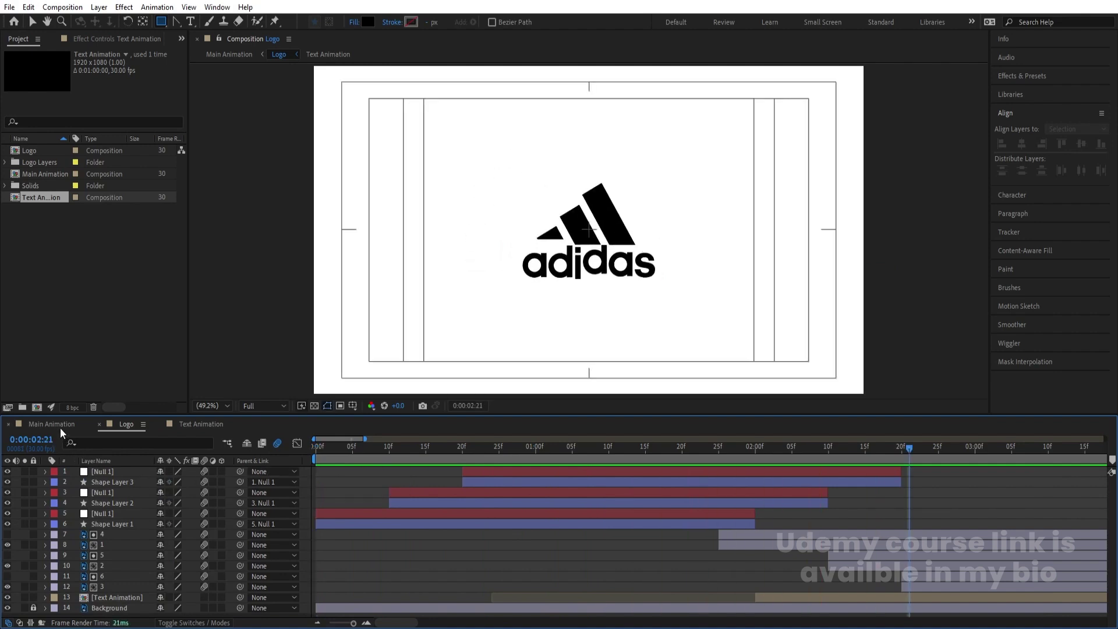
pyautogui.click(61, 426)
pyautogui.press('s')
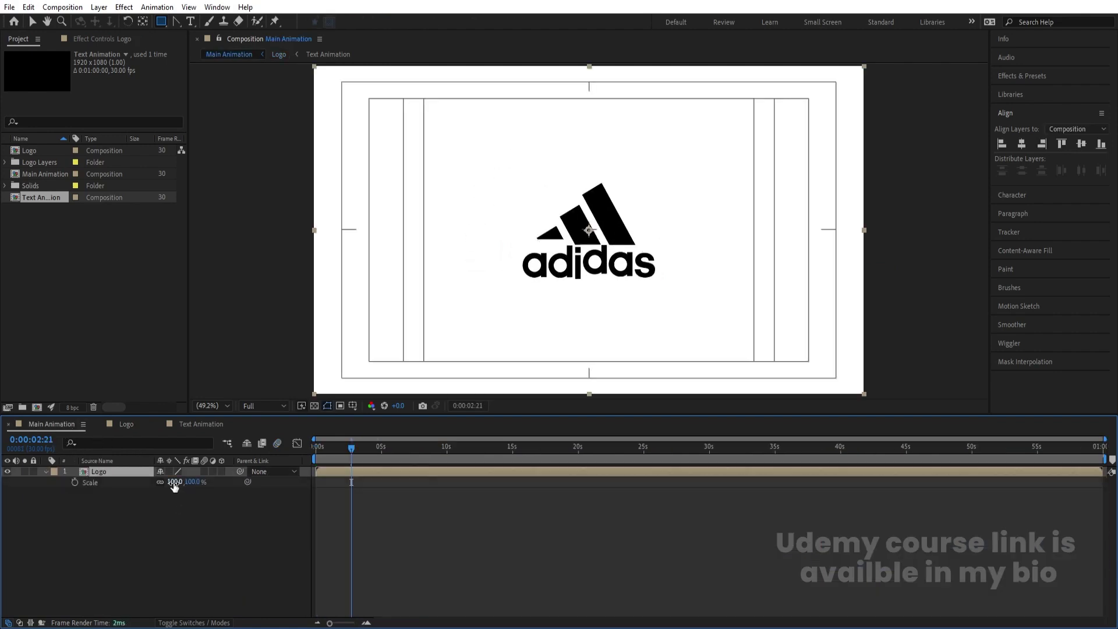
pyautogui.click(326, 447)
pyautogui.press('Home')
pyautogui.click(176, 482)
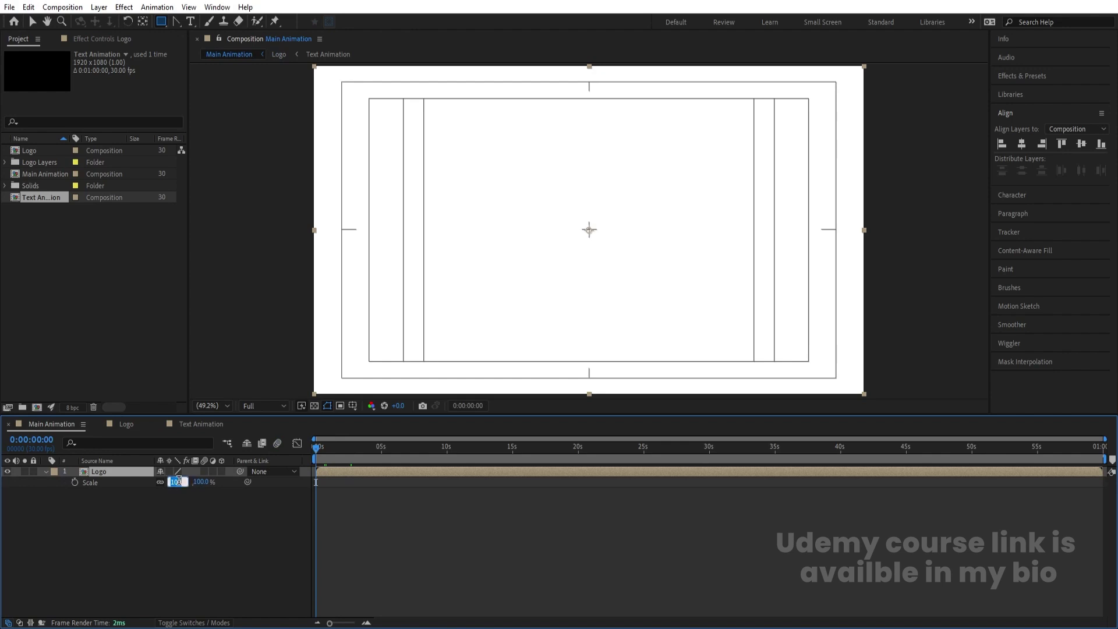
pyautogui.write('120')
pyautogui.press('Return')
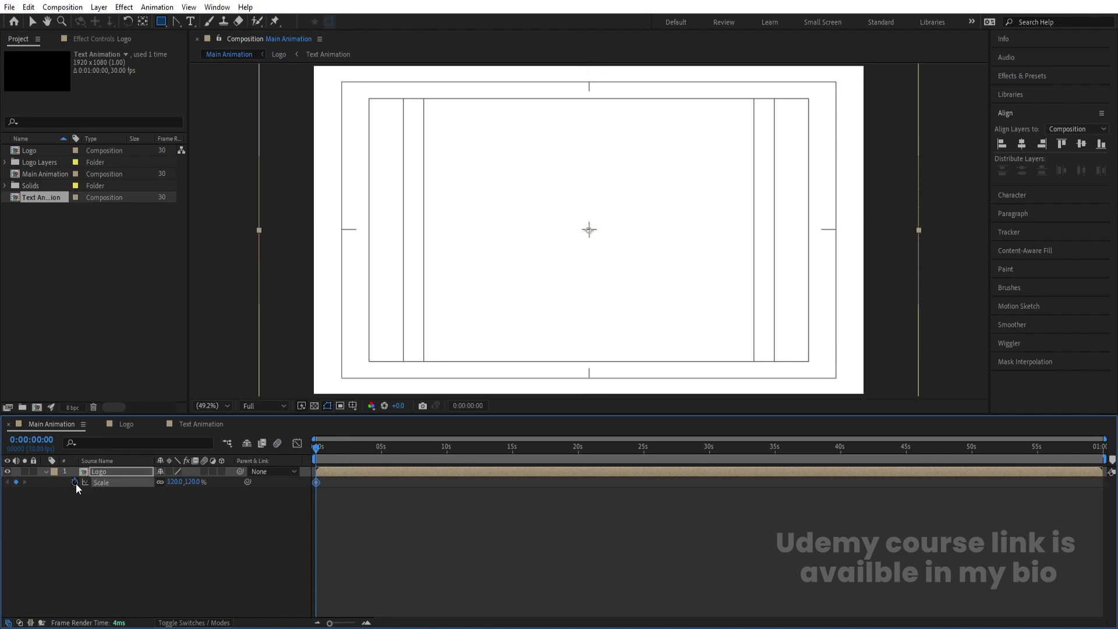
# Add a 100% Scale keyframe to the Logo layer at 3:19, end the work area there and preview the zoom.
pyautogui.press('space')
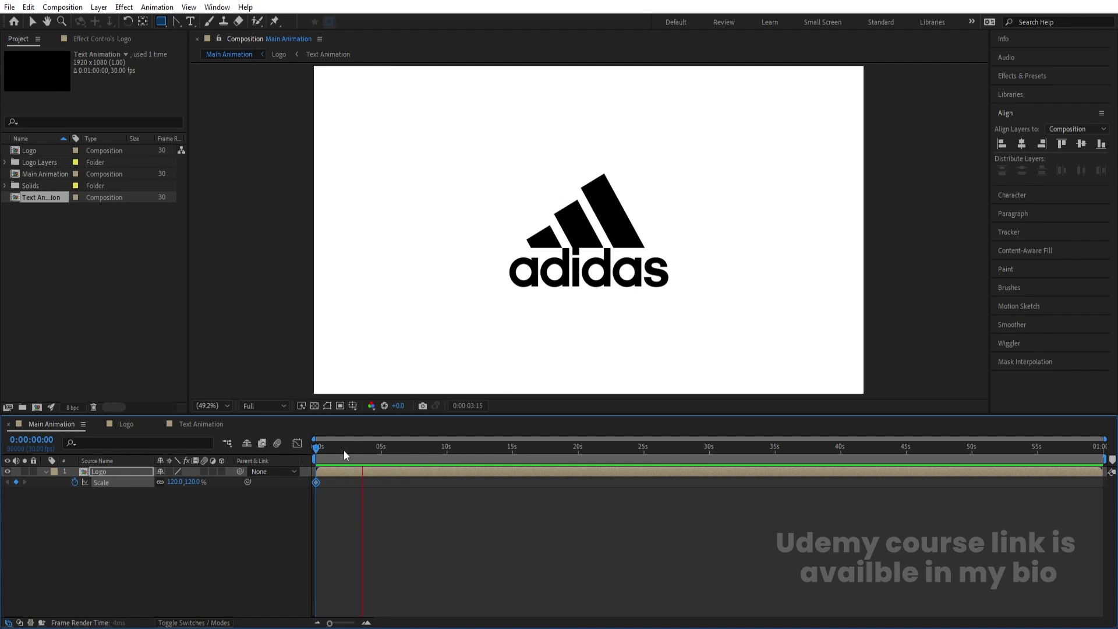
pyautogui.press('space')
pyautogui.click(176, 482)
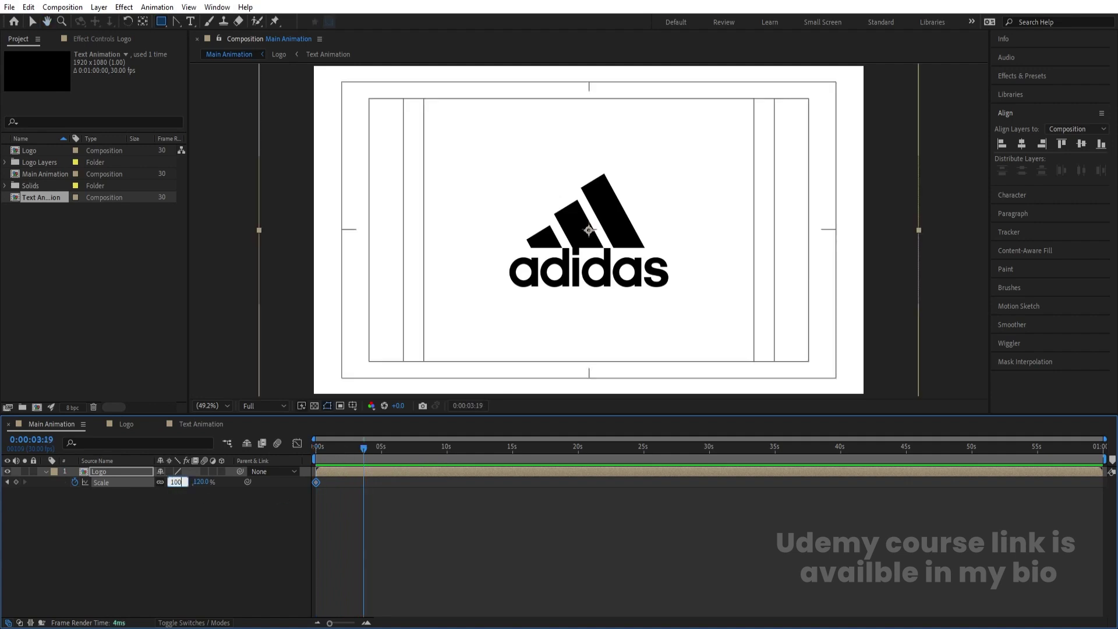
pyautogui.write('100')
pyautogui.press('Return')
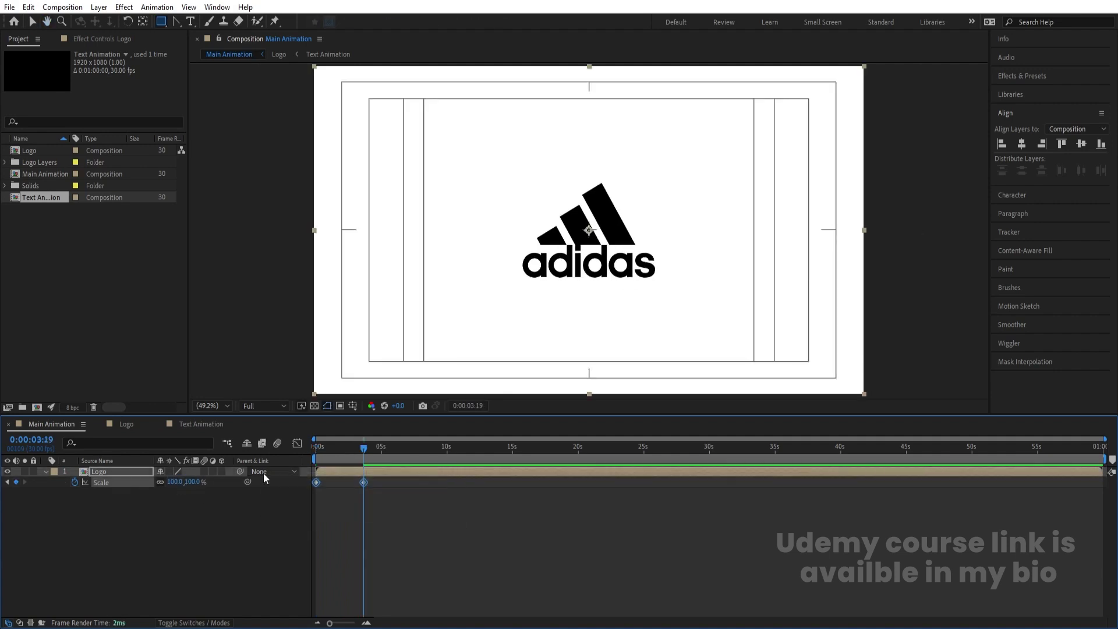
pyautogui.click(393, 516)
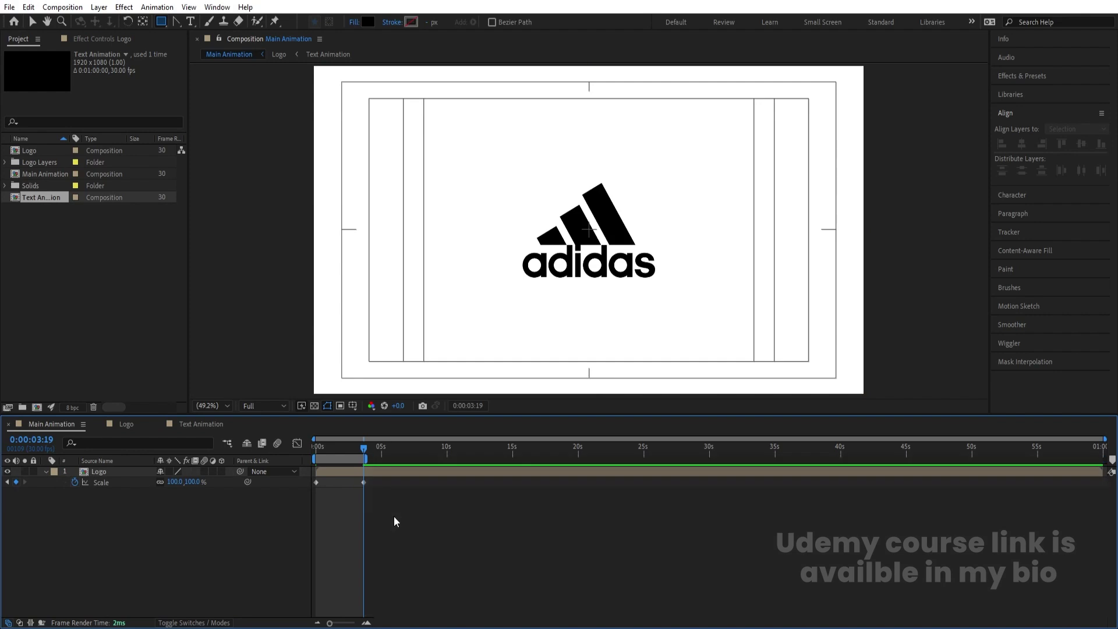
pyautogui.press('space')
pyautogui.press('=')
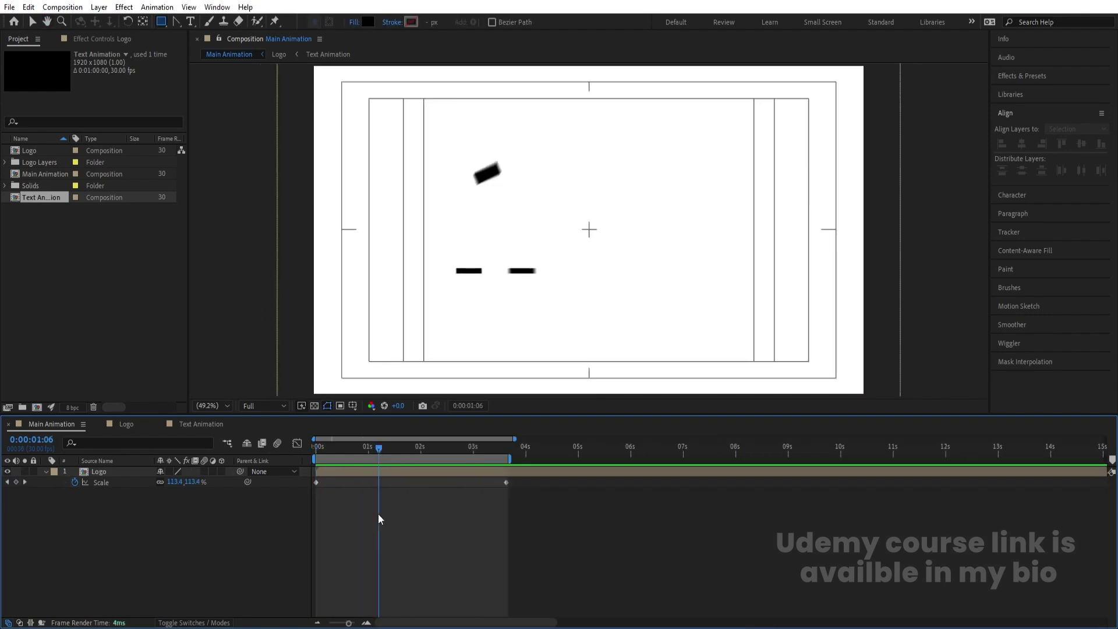
# Add a white solid beneath the Logo layer as the background and preview the animation.
pyautogui.hotkey('ctrl', 'y')
pyautogui.press('Return')
pyautogui.moveTo(139, 475); pyautogui.dragTo(146, 513)
pyautogui.press('space')
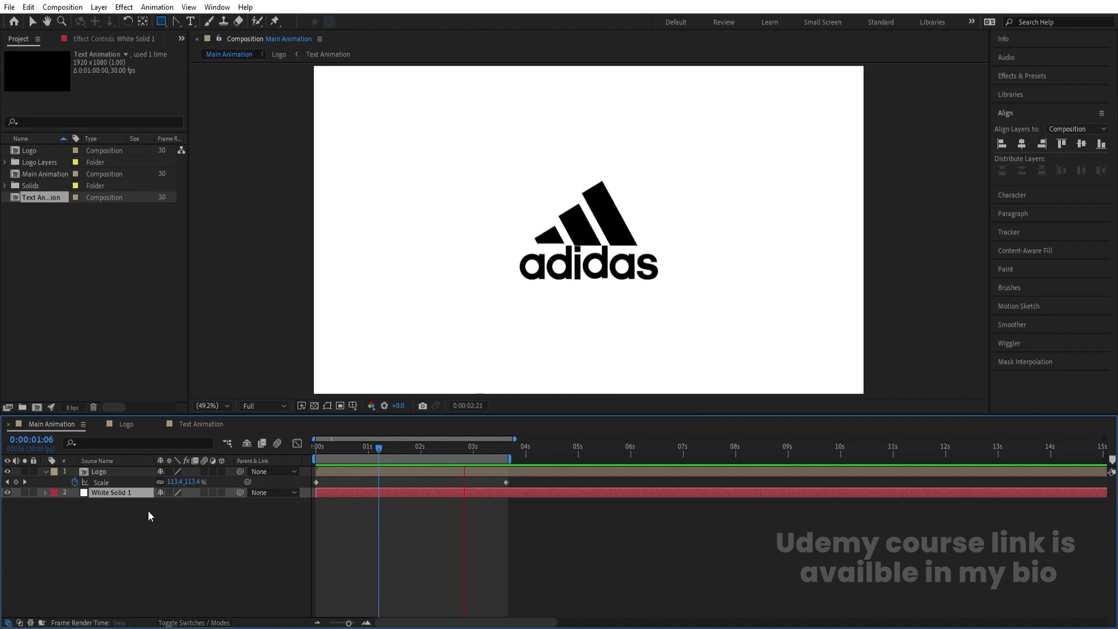
pyautogui.press('space')
# Move the Logo layer's last Scale keyframe out to about 5.5 seconds and preview the slower zoom.
pyautogui.moveTo(506, 482); pyautogui.dragTo(603, 488)
pyautogui.press('space')
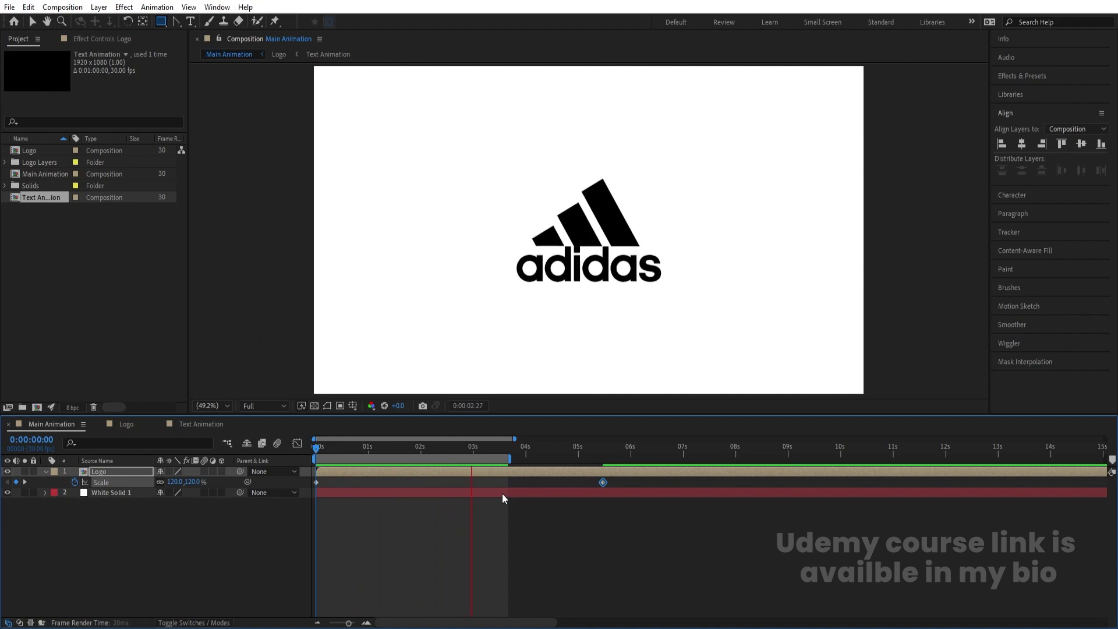
pyautogui.press("'")
pyautogui.moveTo(445, 450); pyautogui.dragTo(317, 451)
# Create an adjustment layer above the Logo layer and apply the Tint effect to it.
pyautogui.click(188, 527)
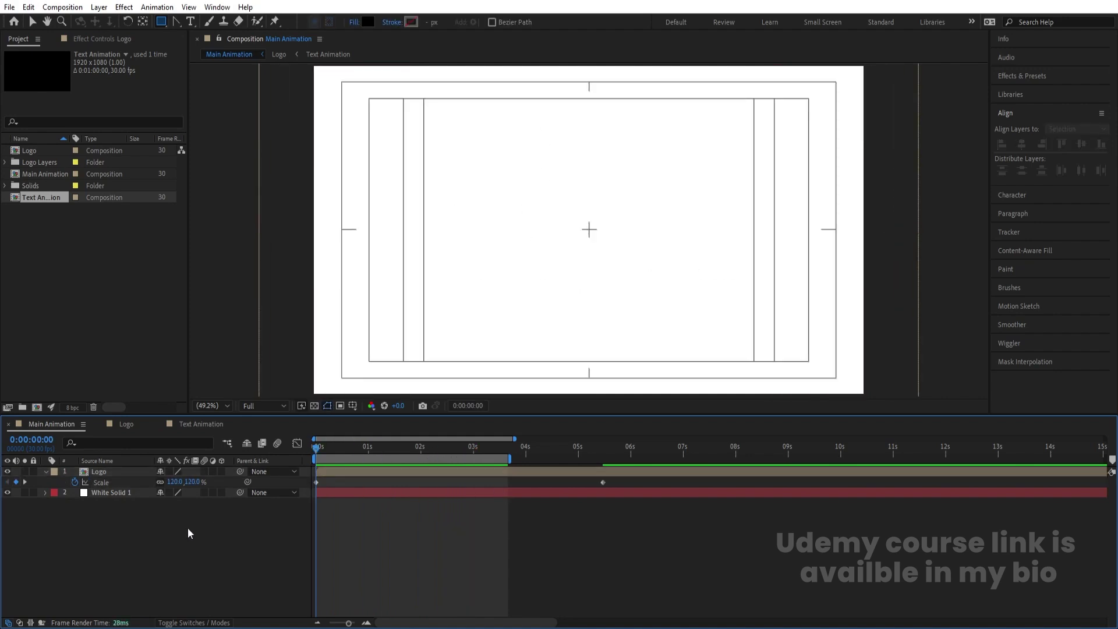
pyautogui.rightClick(187, 528)
pyautogui.moveTo(221, 377)
pyautogui.click(365, 479)
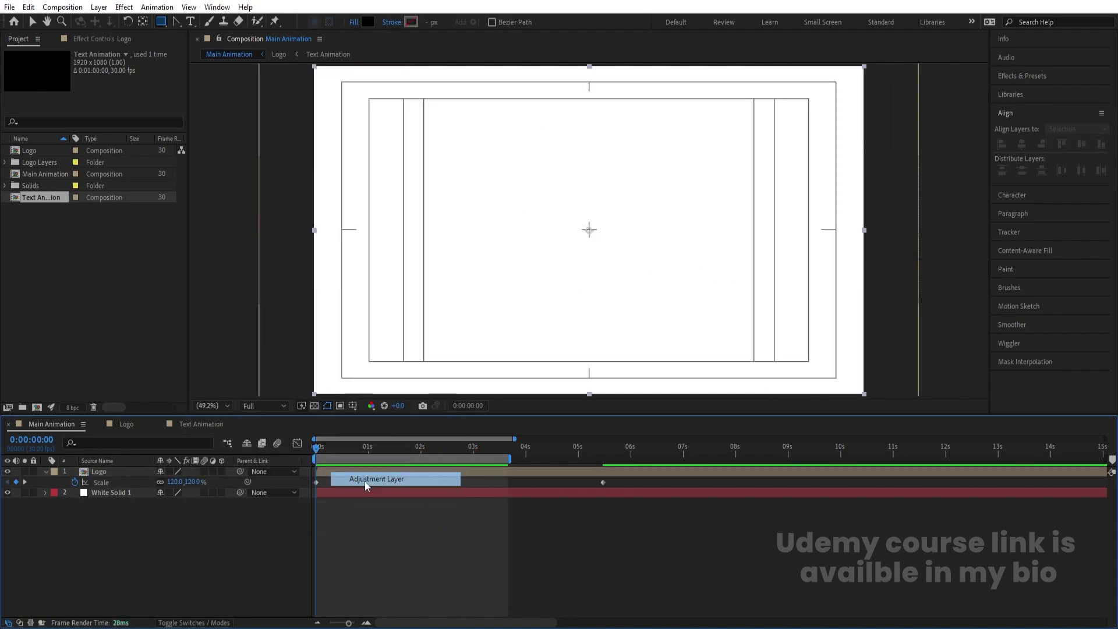
pyautogui.click(1021, 76)
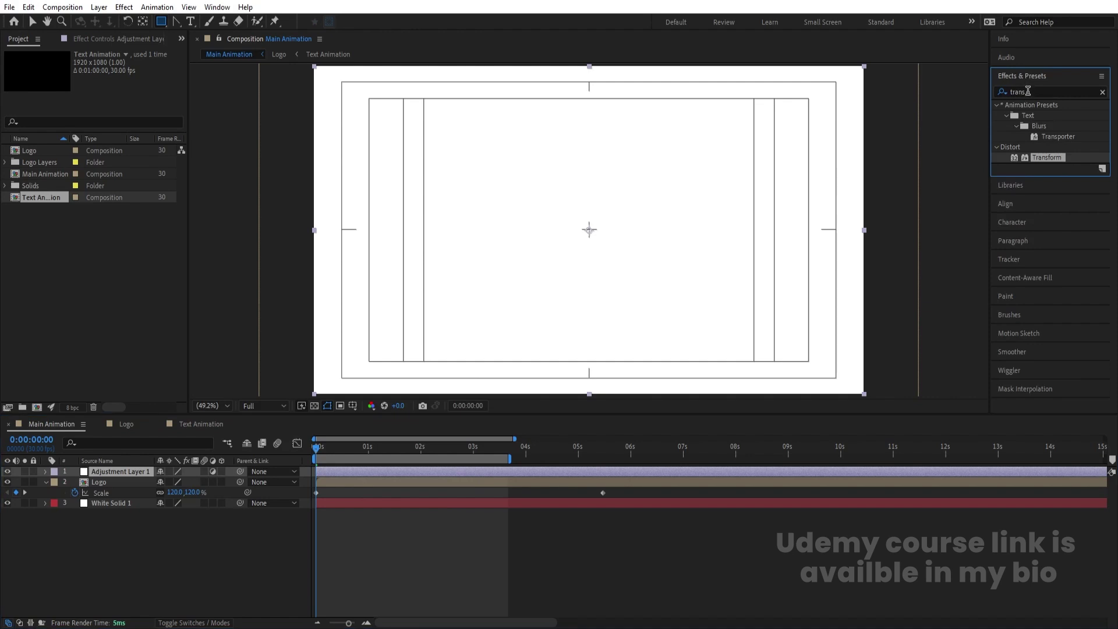
pyautogui.doubleClick(1027, 91)
pyautogui.write('tint')
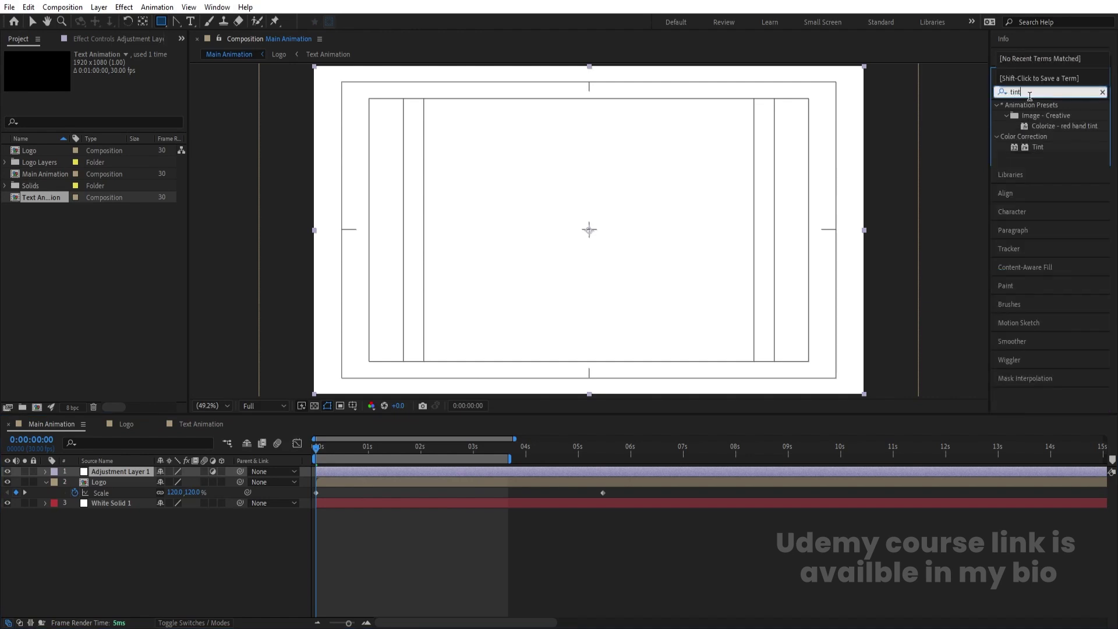
pyautogui.doubleClick(1037, 146)
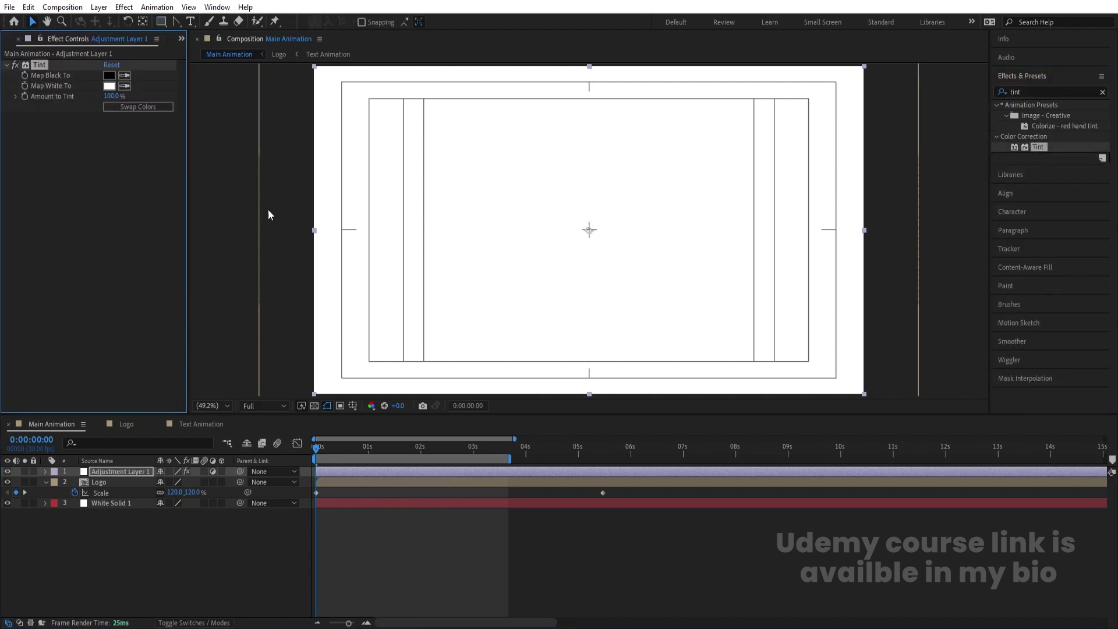
# Swap the Tint effect's black and white colors and preview the inverted animation.
pyautogui.click(163, 108)
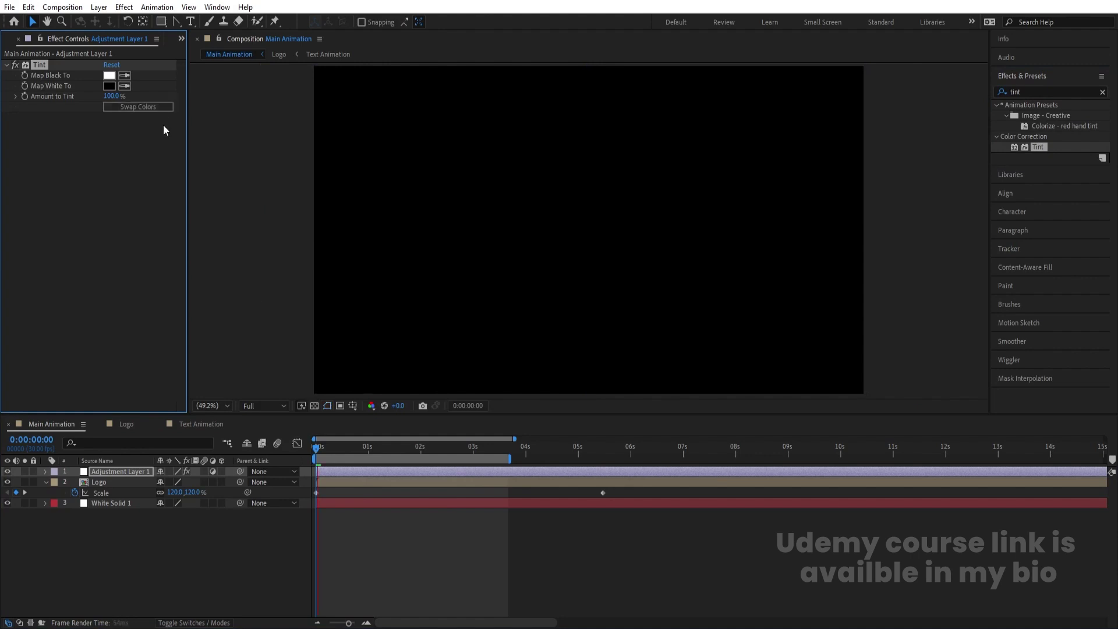
pyautogui.press('space')
pyautogui.press('space')
pyautogui.click(82, 557)
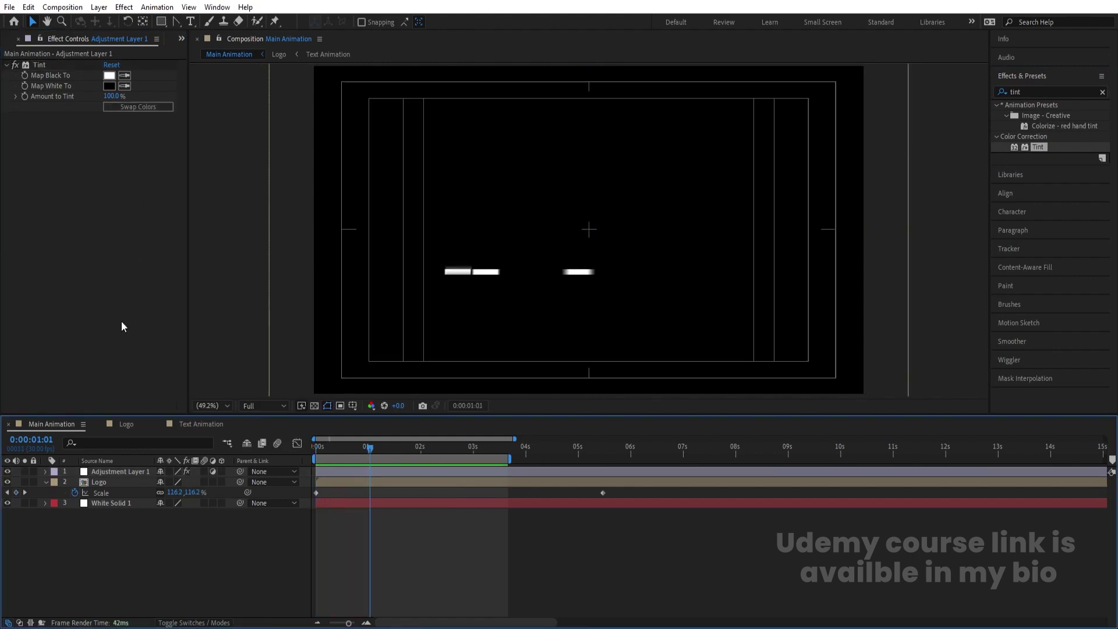
# Draw a near-circular ellipse around the composition's middle on a new shape layer and fill it white.
pyautogui.moveTo(165, 21); pyautogui.dragTo(209, 51)
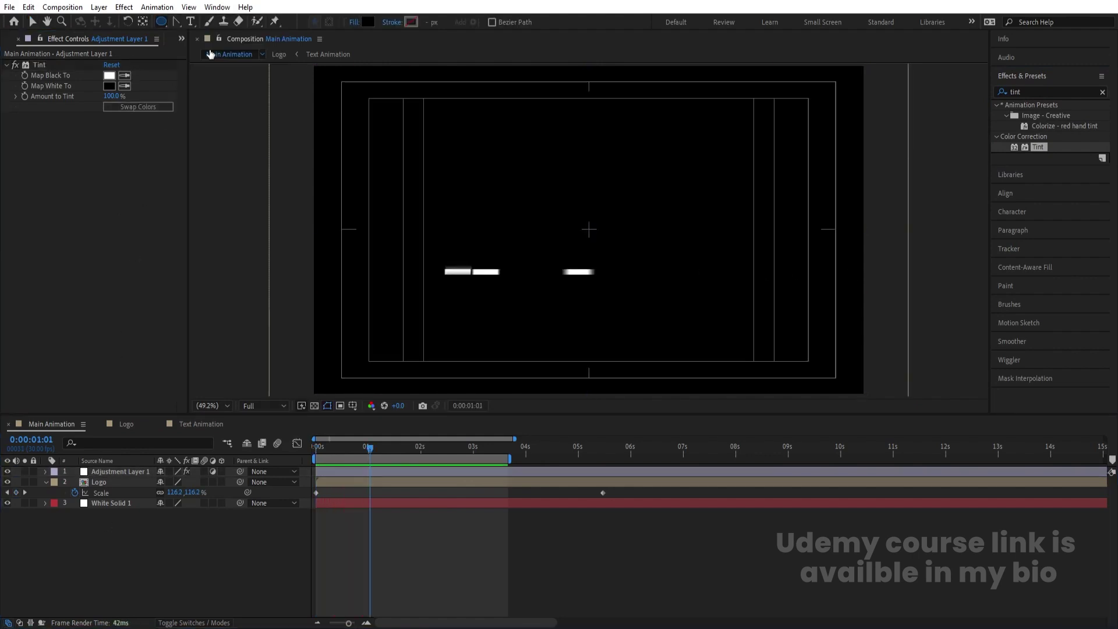
pyautogui.moveTo(550, 169); pyautogui.dragTo(685, 311)
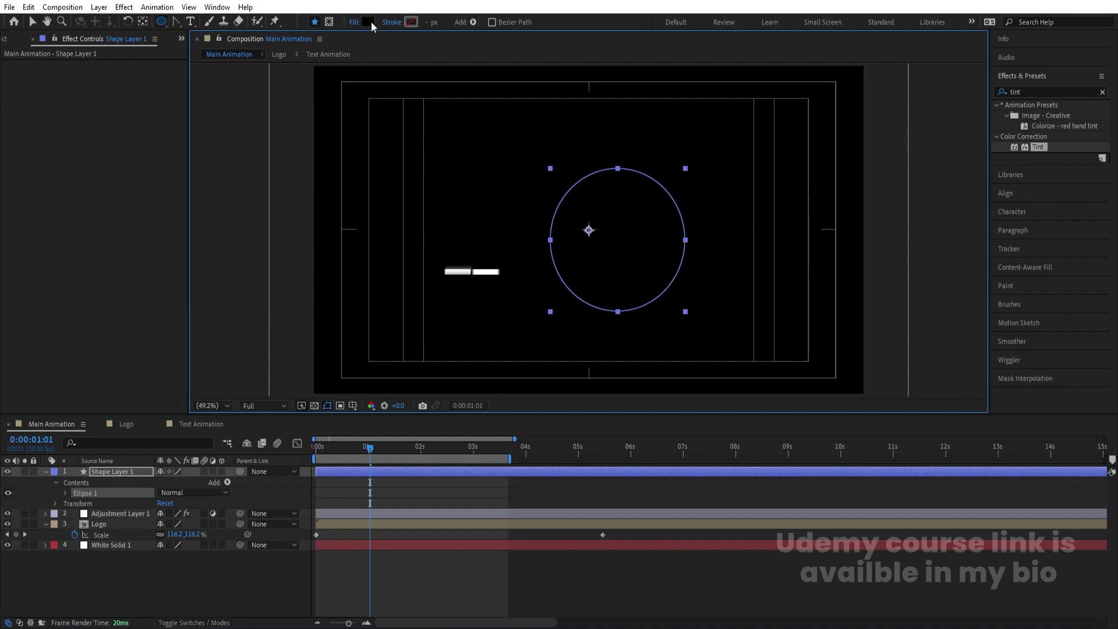
pyautogui.click(367, 22)
pyautogui.click(738, 165)
pyautogui.press('Return')
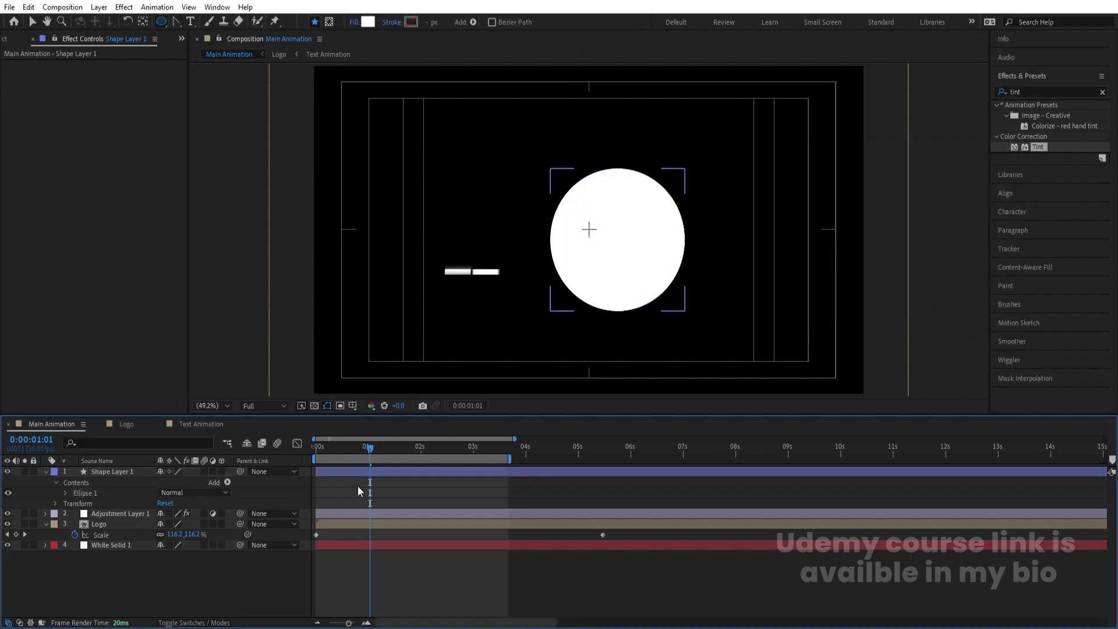
# Center the ellipse layer and its anchor point in the composition, and scale the layer to 503% so it covers the frame.
pyautogui.click(358, 472)
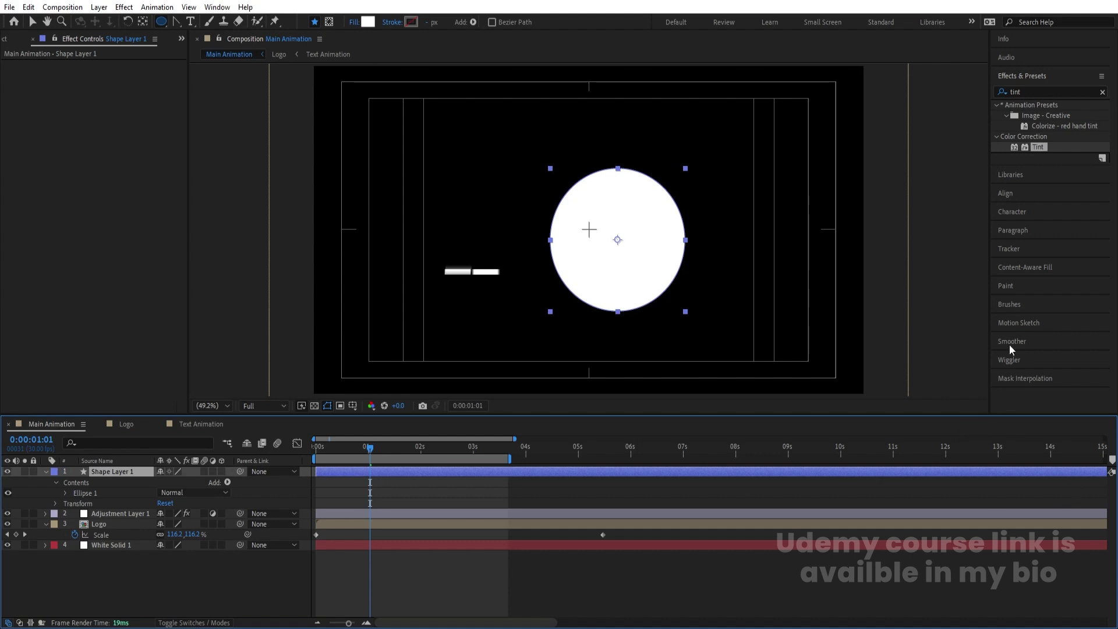
pyautogui.click(1005, 193)
pyautogui.press('Num_Lock')
pyautogui.click(1021, 144)
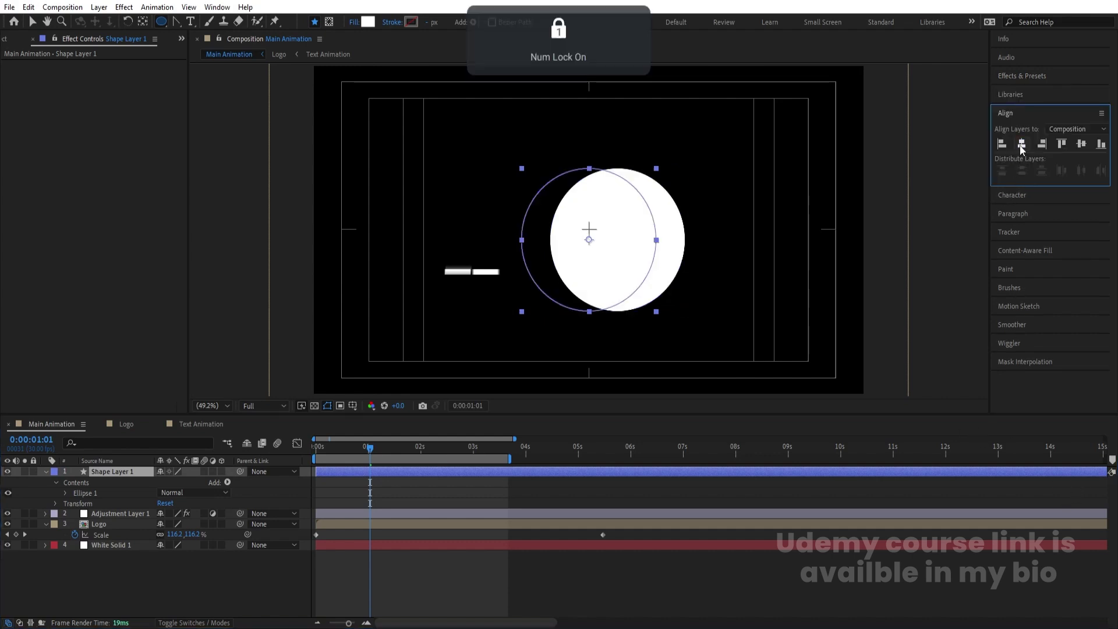
pyautogui.click(1078, 145)
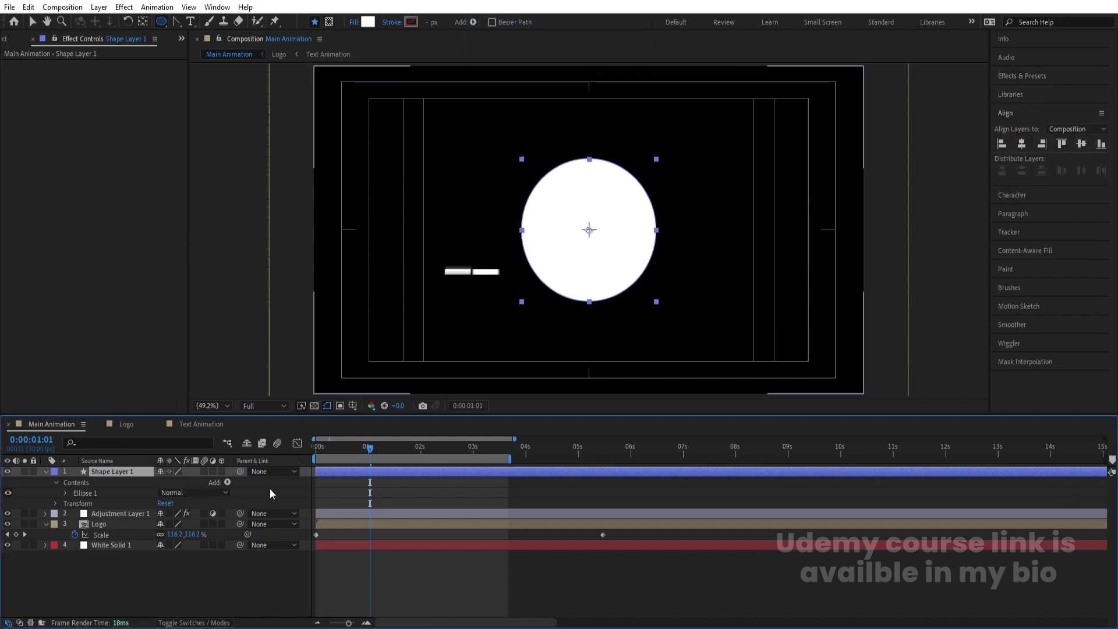
pyautogui.press('s')
pyautogui.moveTo(178, 482); pyautogui.dragTo(343, 448)
# Set the adjustment layer's track matte to the alpha of the ellipse layer and preview from the first frame.
pyautogui.click(118, 499)
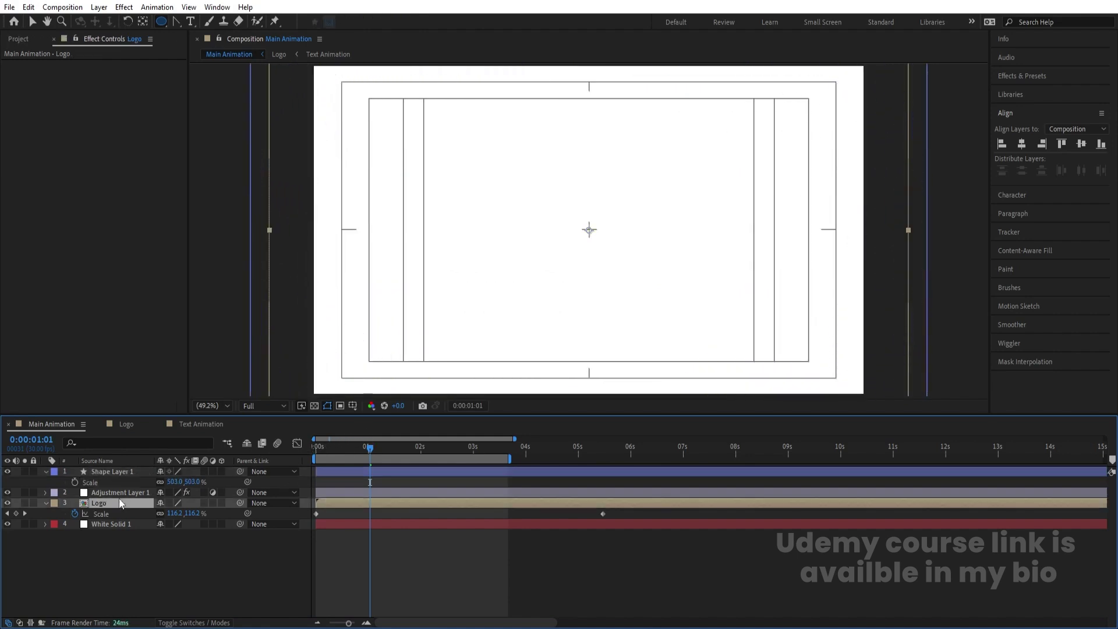
pyautogui.click(116, 491)
pyautogui.press('F4')
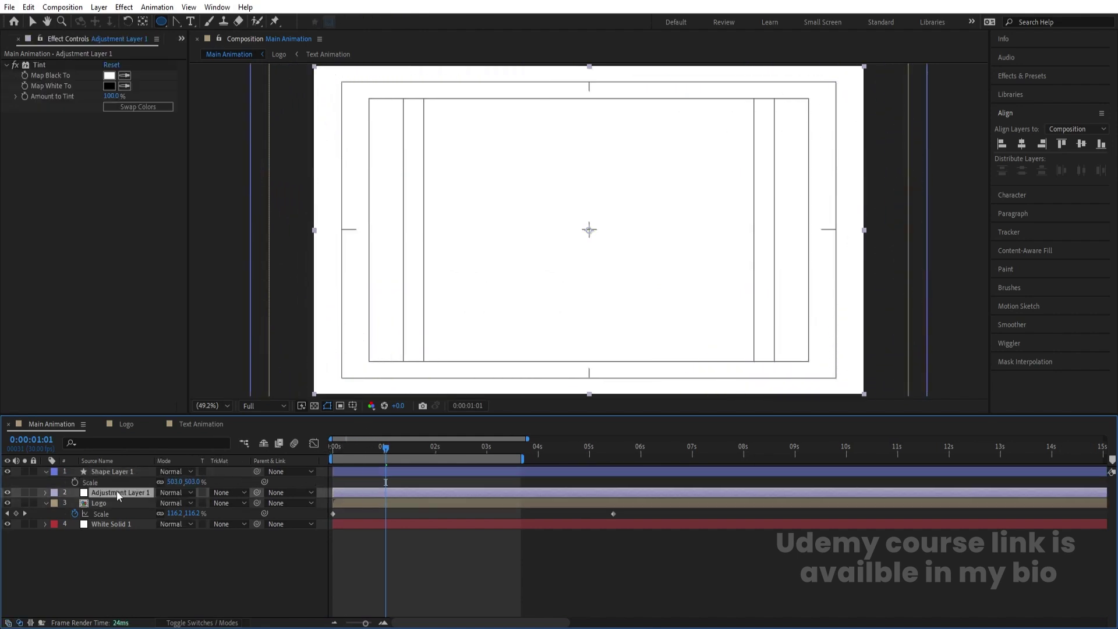
pyautogui.click(212, 491)
pyautogui.click(261, 523)
pyautogui.moveTo(354, 447); pyautogui.dragTo(278, 446)
pyautogui.press('space')
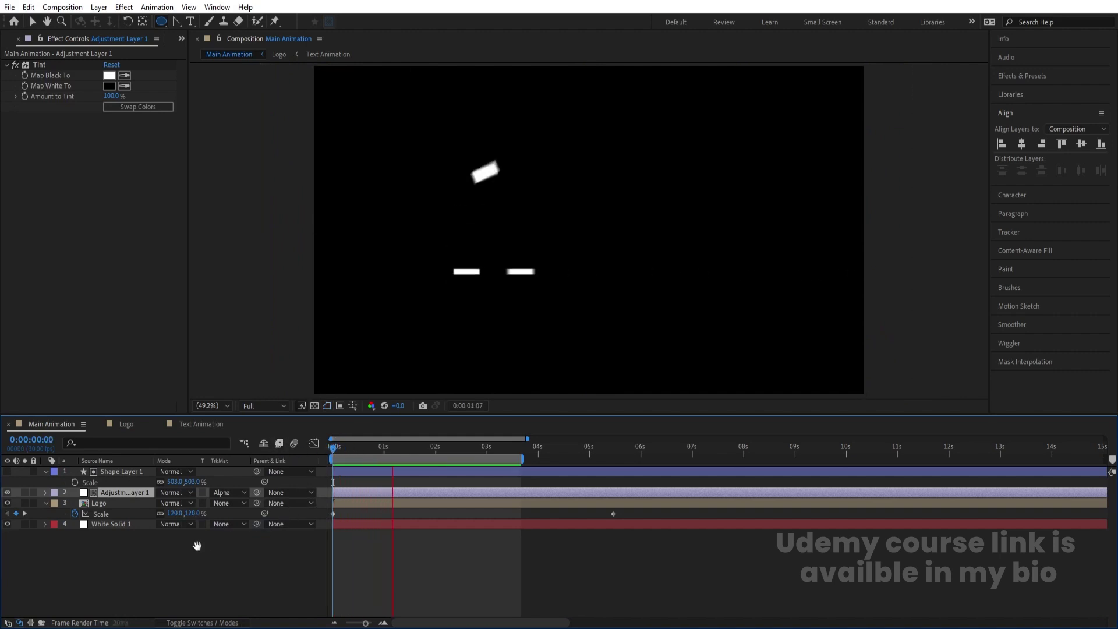
pyautogui.press('space')
pyautogui.click(159, 556)
pyautogui.press('space')
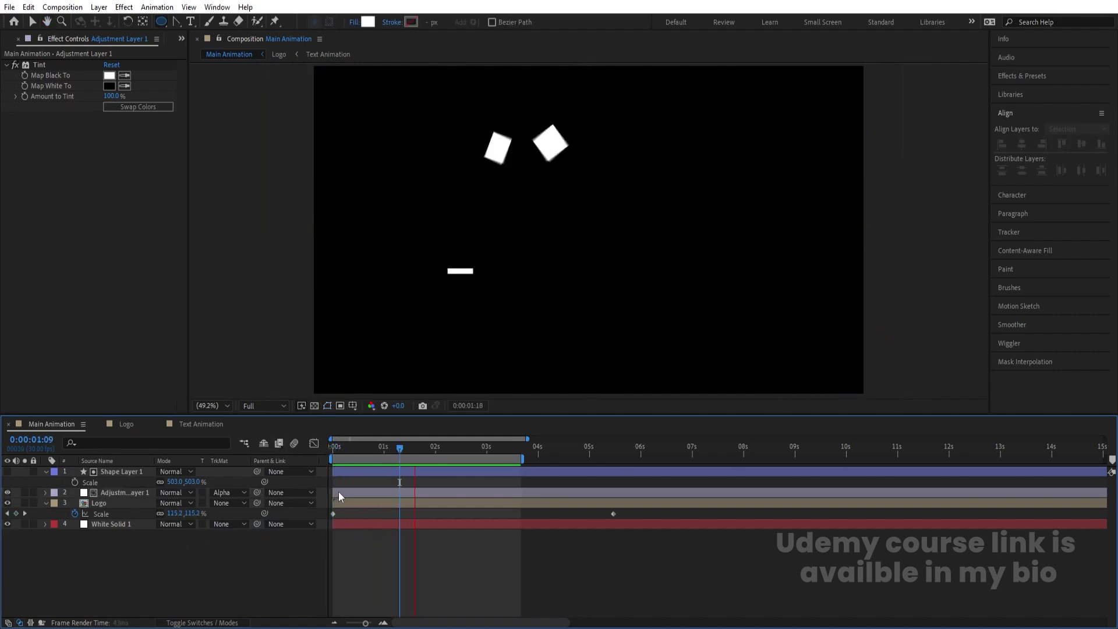
pyautogui.press('space')
# Keyframe the matte ellipse's Scale at 503% at 1:29 and 0% at 2:15.
pyautogui.moveTo(430, 452); pyautogui.dragTo(433, 445)
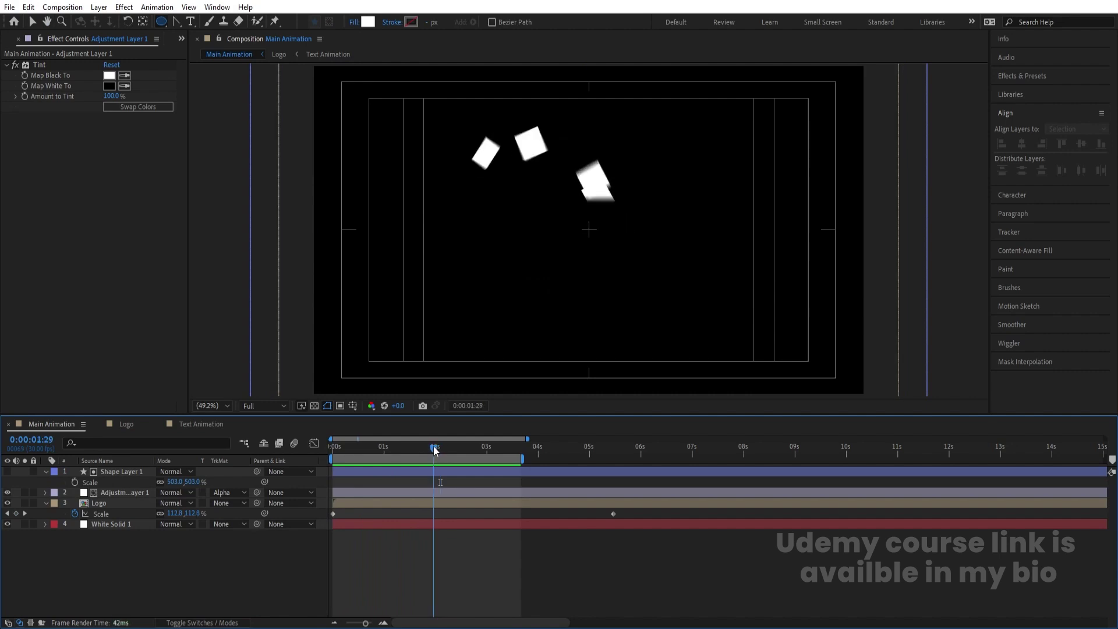
pyautogui.click(141, 473)
pyautogui.click(74, 482)
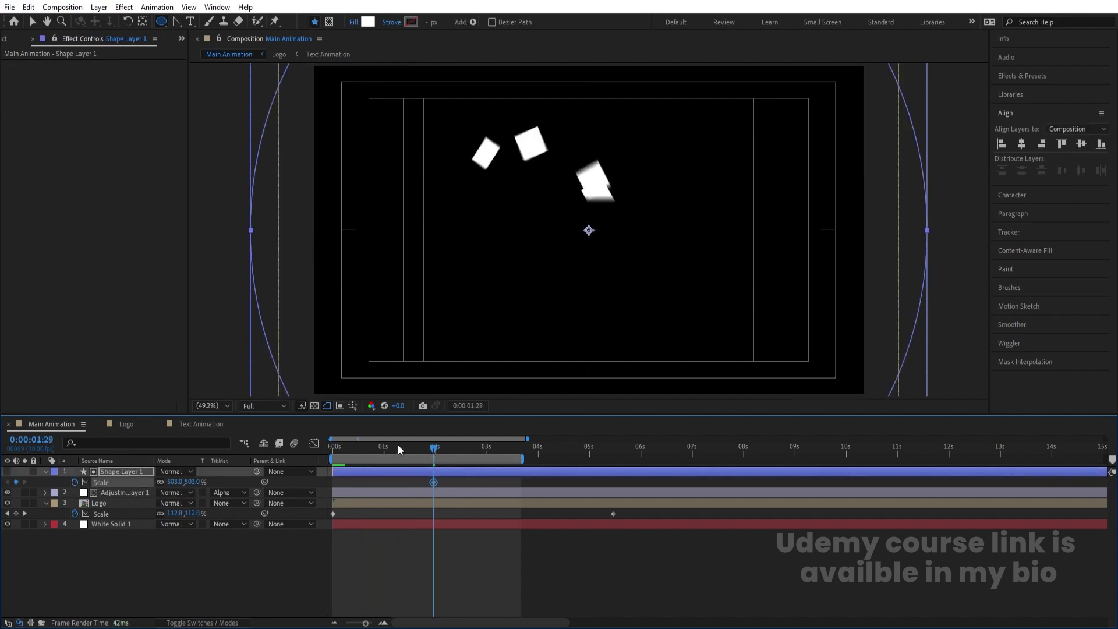
pyautogui.press('=')
pyautogui.moveTo(466, 455); pyautogui.dragTo(488, 453)
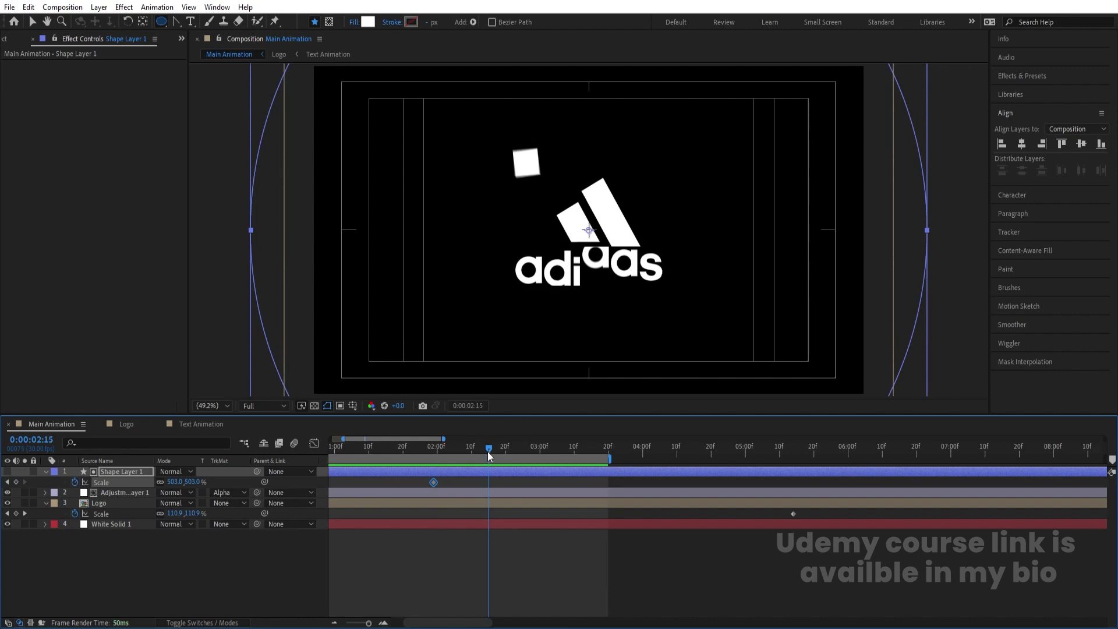
pyautogui.click(173, 481)
pyautogui.write('0')
pyautogui.press('Return')
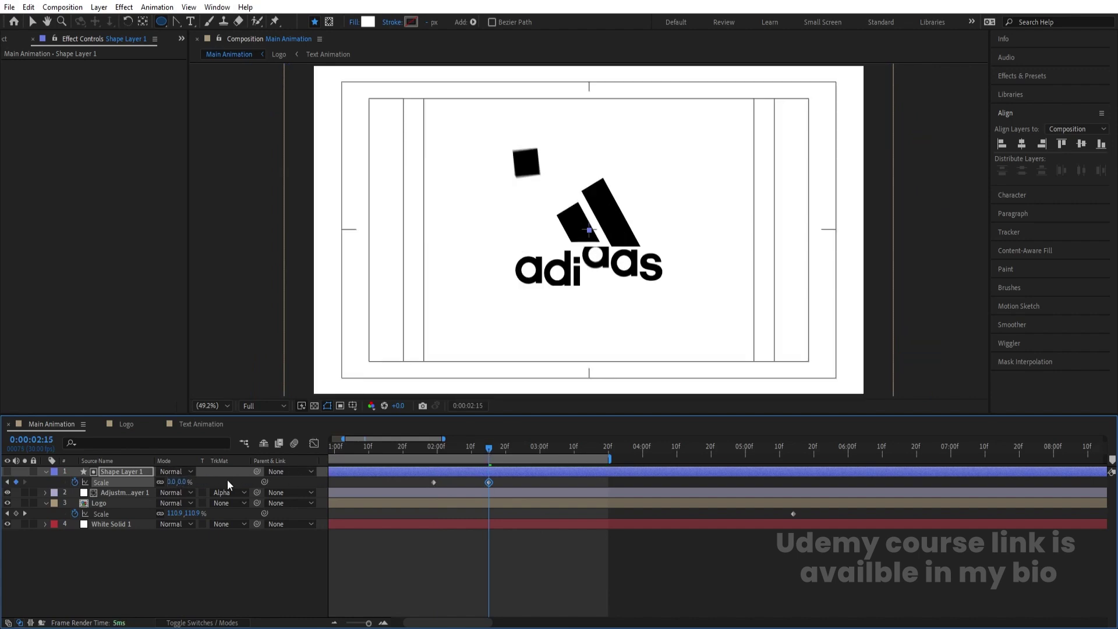
# Ease both ellipse Scale keyframes into a speed curve with a sharp central peak and preview the color transition.
pyautogui.click(135, 481)
pyautogui.click(311, 442)
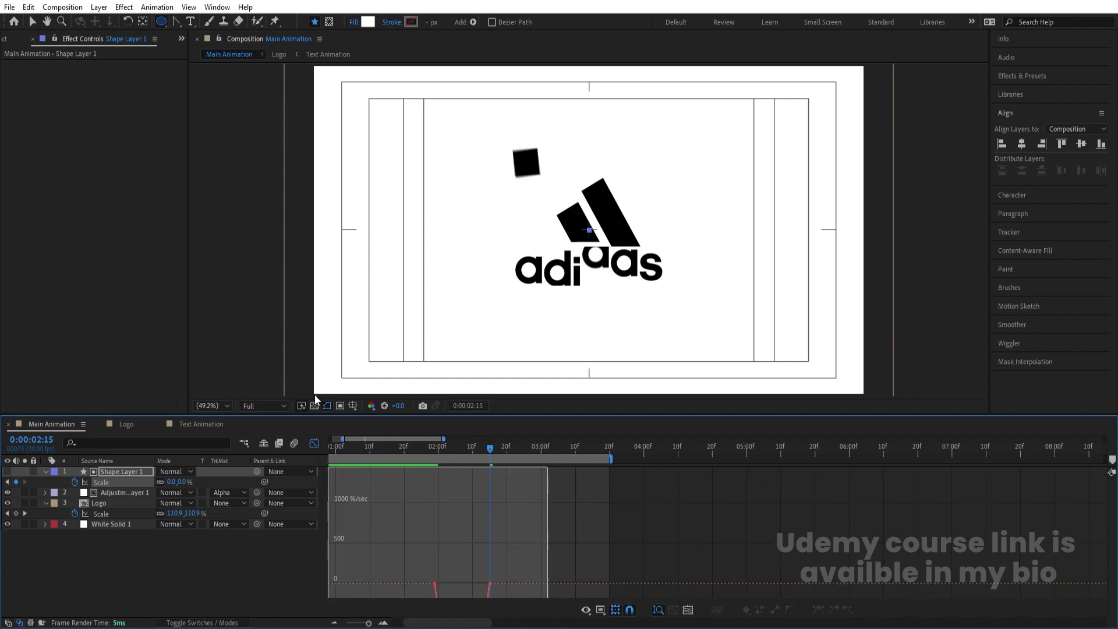
pyautogui.moveTo(489, 480); pyautogui.dragTo(470, 479)
pyautogui.click(442, 446)
pyautogui.press('space')
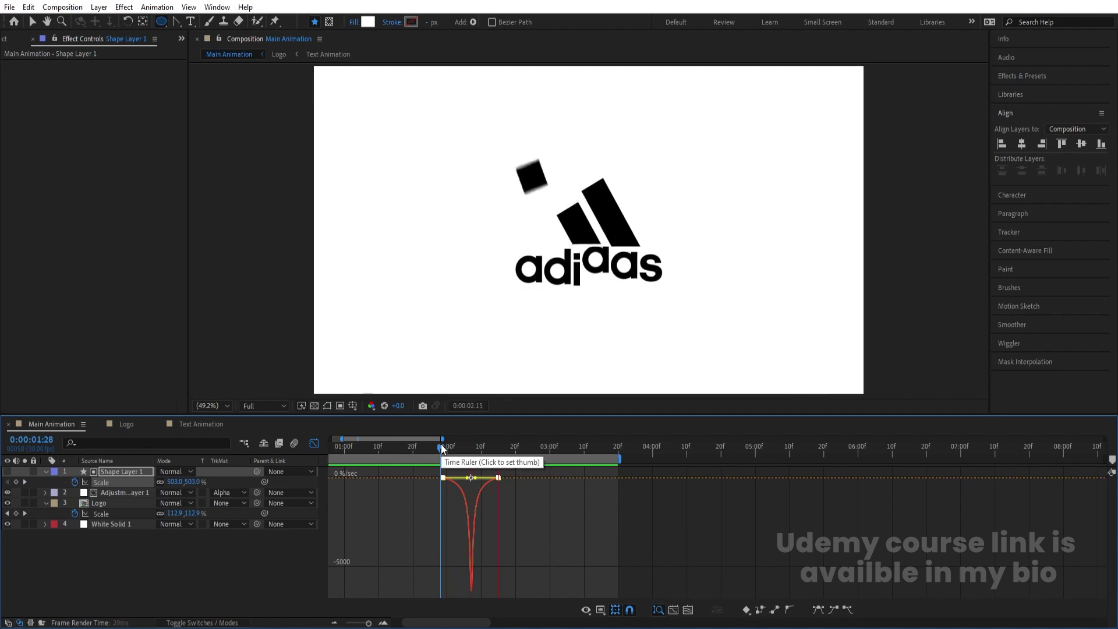
pyautogui.click(314, 444)
pyautogui.scroll(-2, 476, 449)
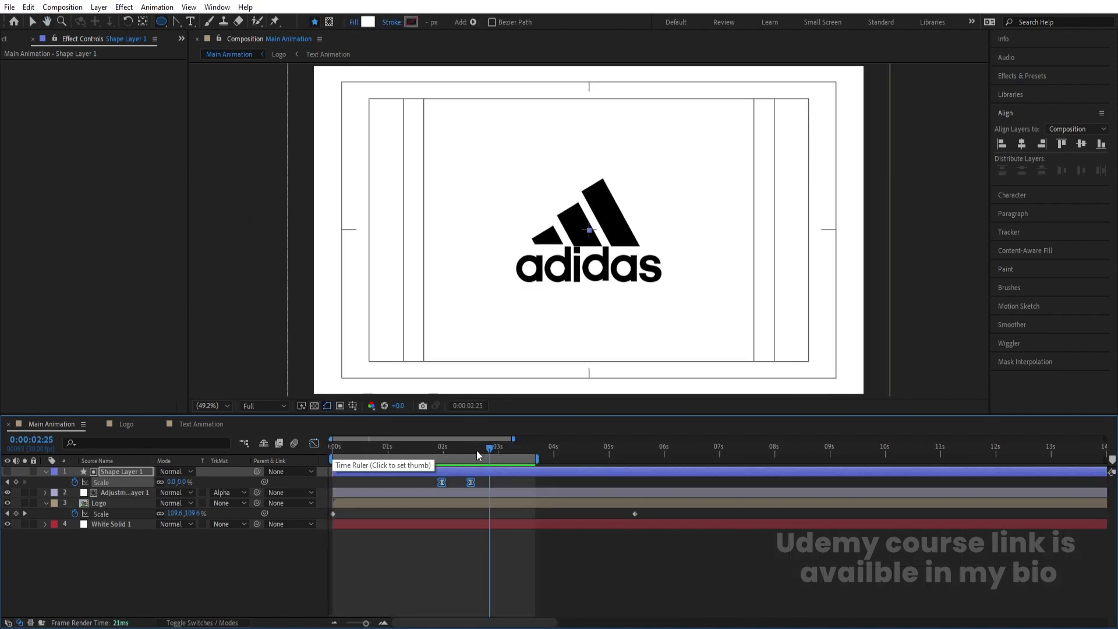
# Lengthen the circular transition by moving the ellipse's Scale keyframes to about 1:10 and 3:06, previewing the animation after each move.
pyautogui.moveTo(470, 482); pyautogui.dragTo(510, 482)
pyautogui.click(459, 448)
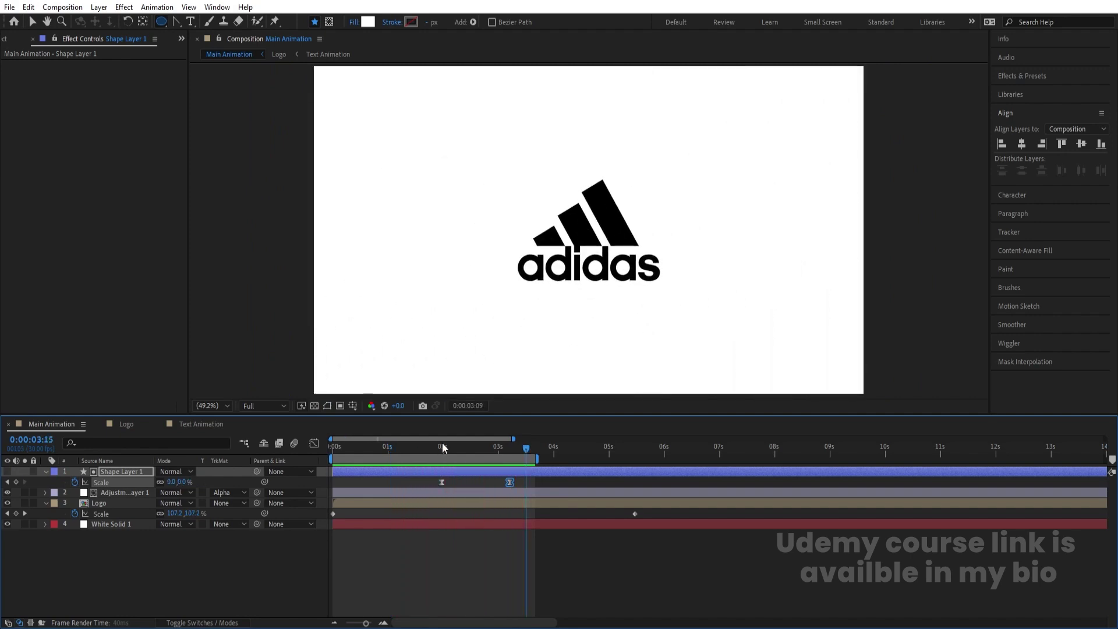
pyautogui.press('Home')
pyautogui.press('space')
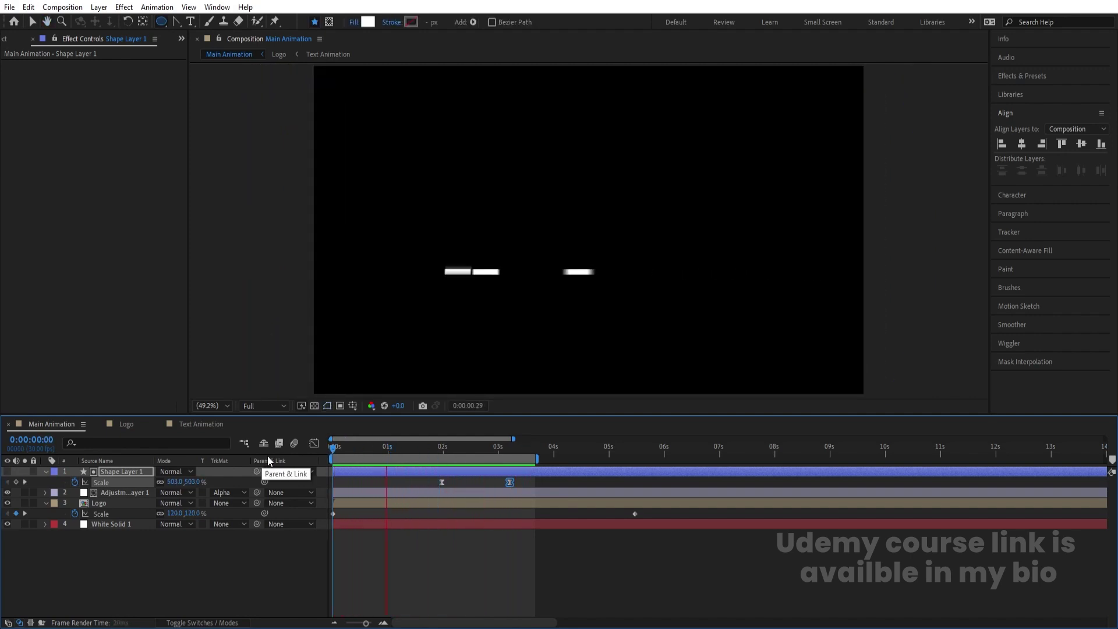
pyautogui.moveTo(442, 482); pyautogui.dragTo(409, 484)
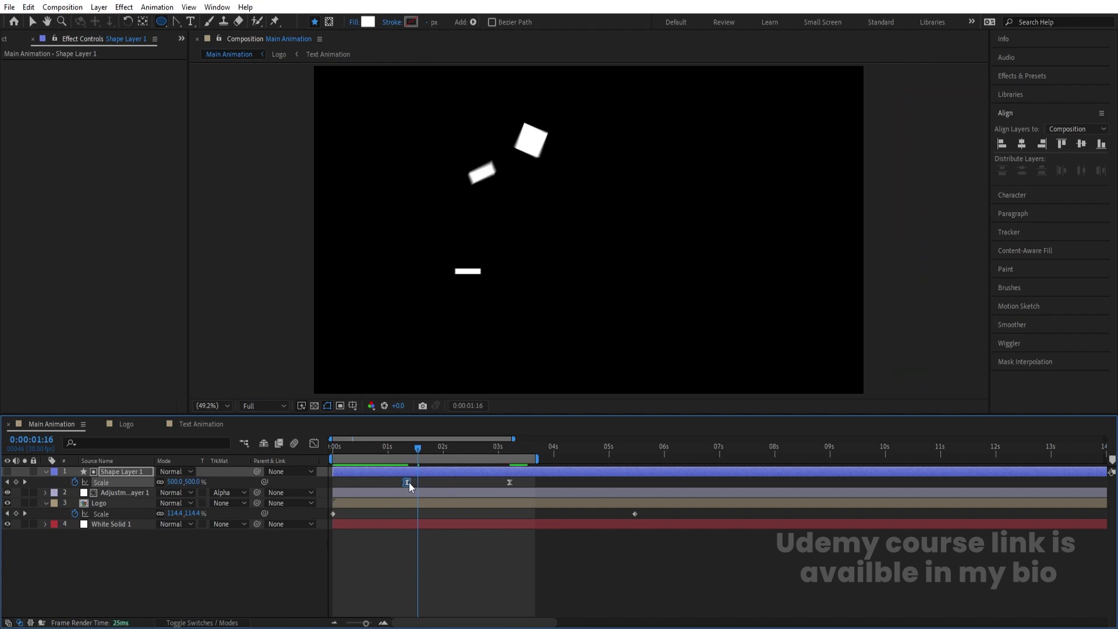
pyautogui.press('space')
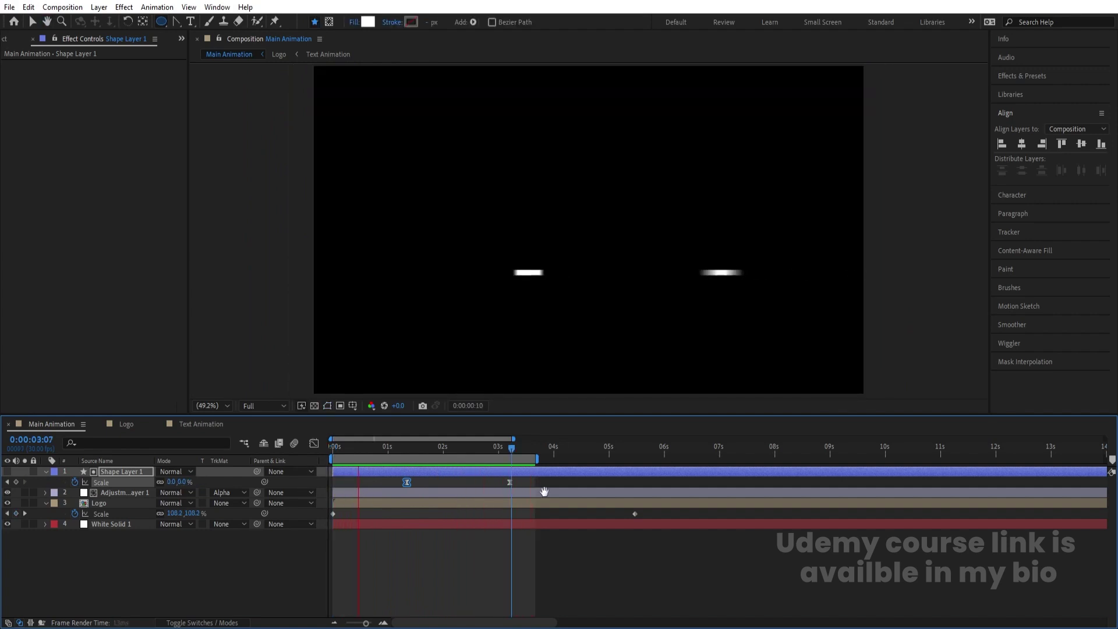
# Extend the end of the work area to 4:12 and preview the full logo animation.
pyautogui.moveTo(550, 452); pyautogui.dragTo(575, 451)
pyautogui.press('n')
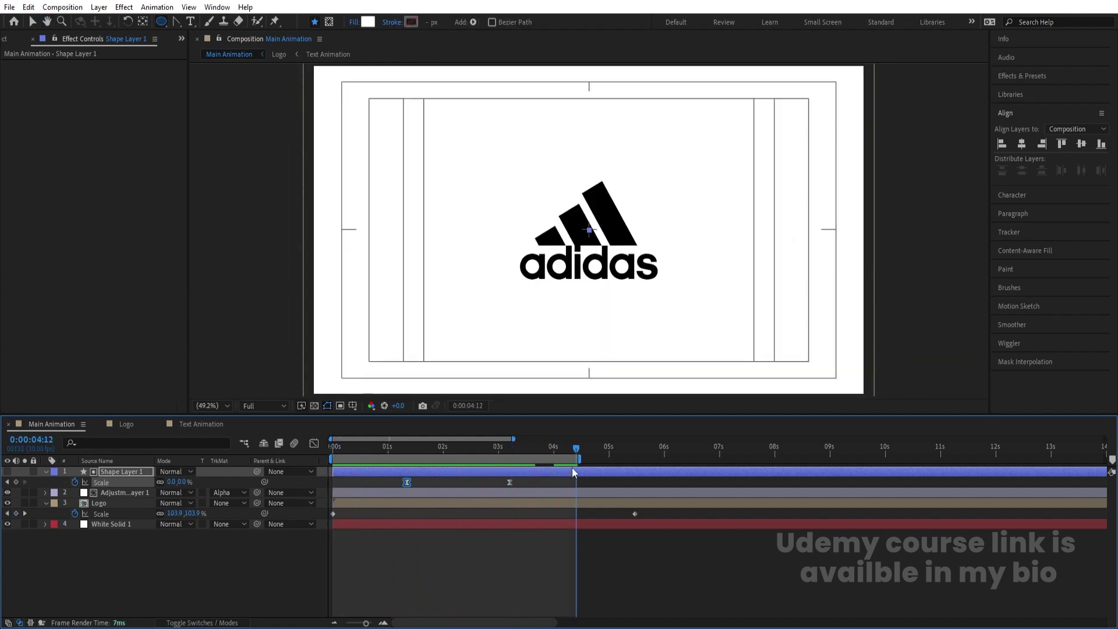
pyautogui.press('space')
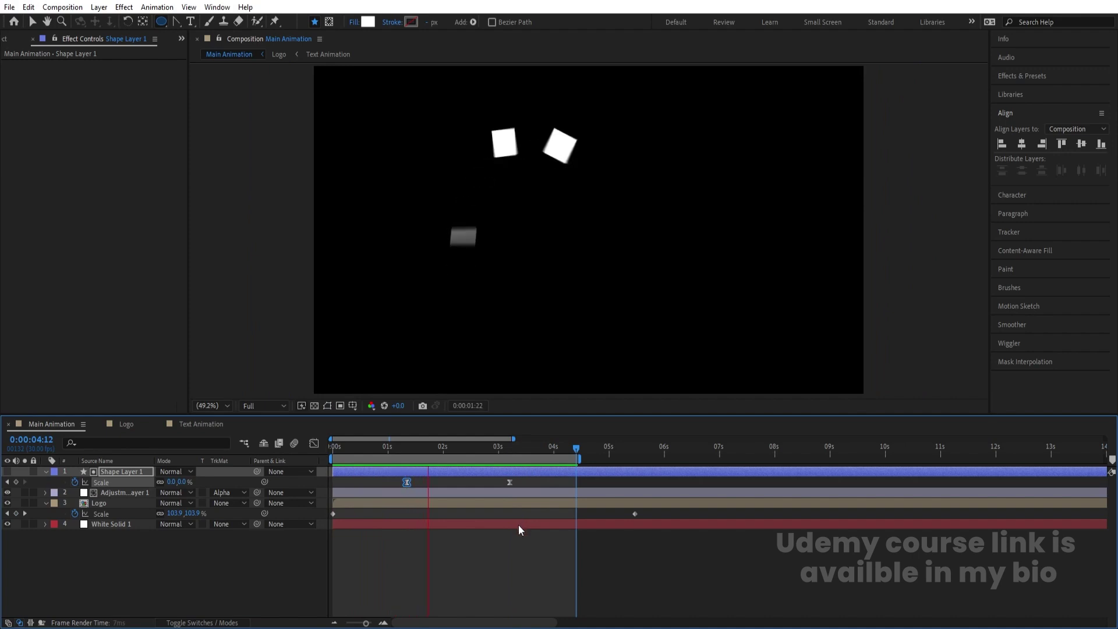